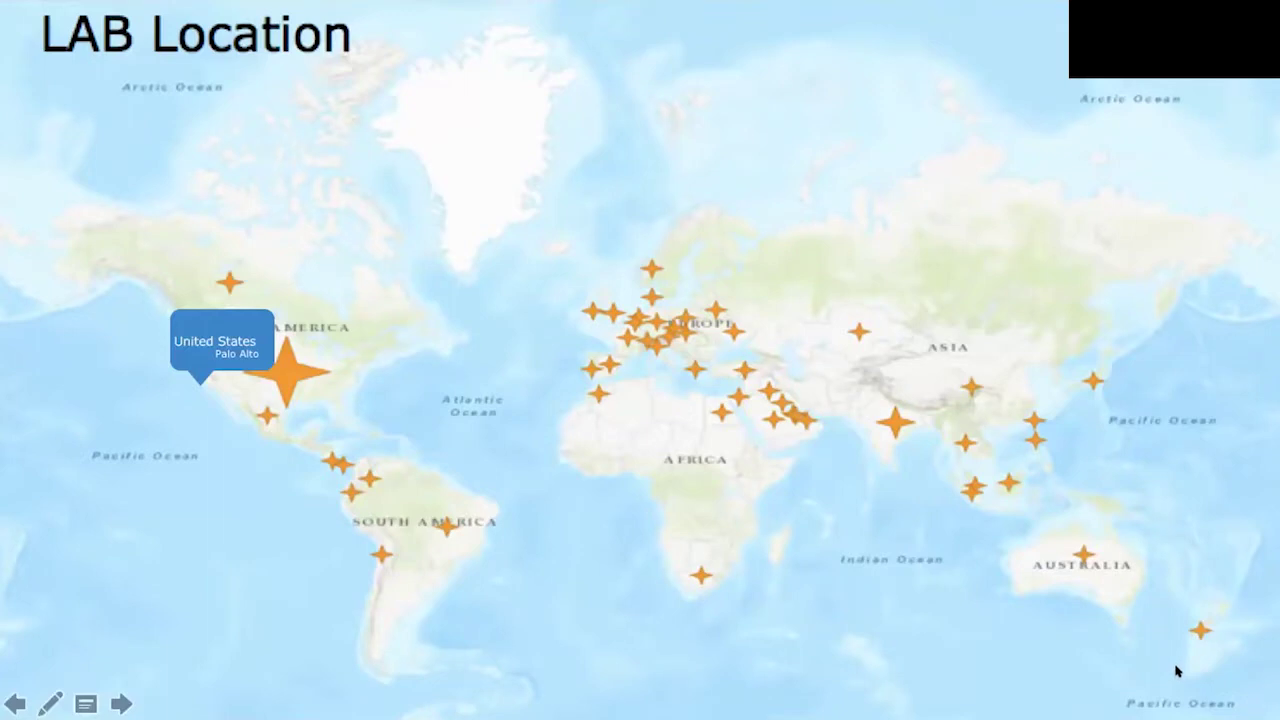
Advance the slide show past the LAB Location and About TIBCO slides to its end.
{"action": "left_click", "coordinate": [1176, 671]}
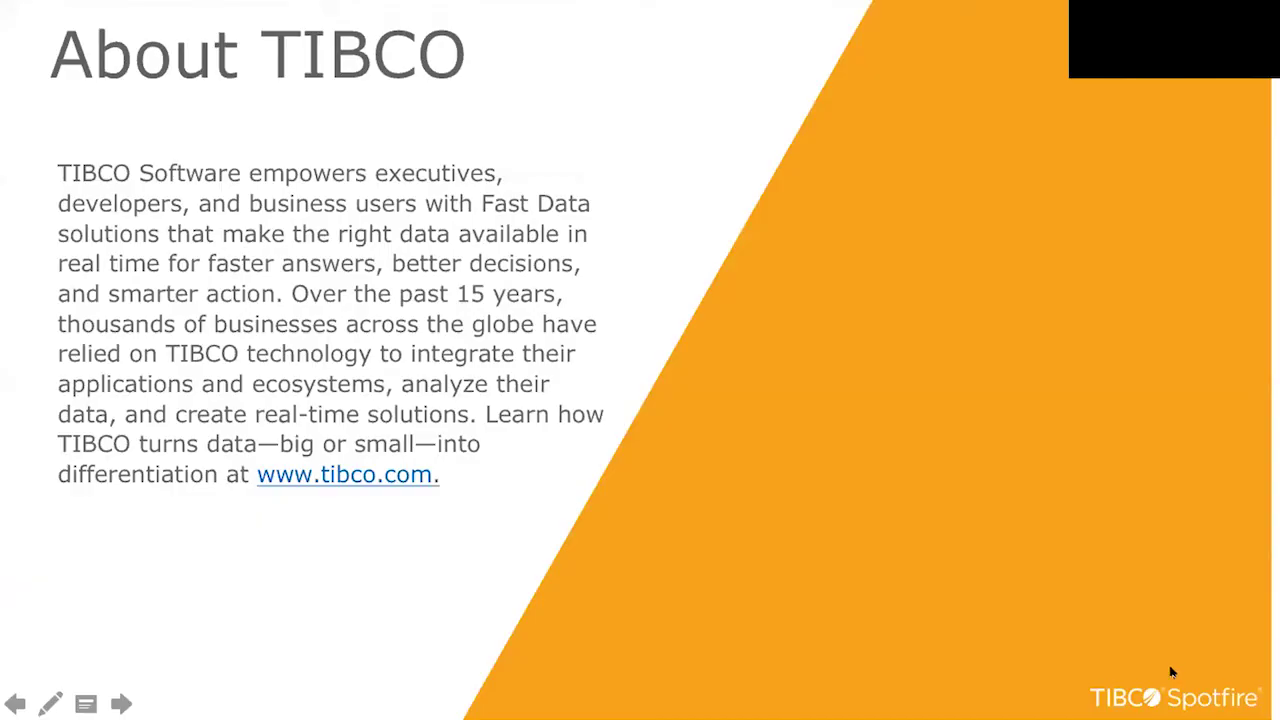
{"action": "left_click", "coordinate": [1172, 671]}
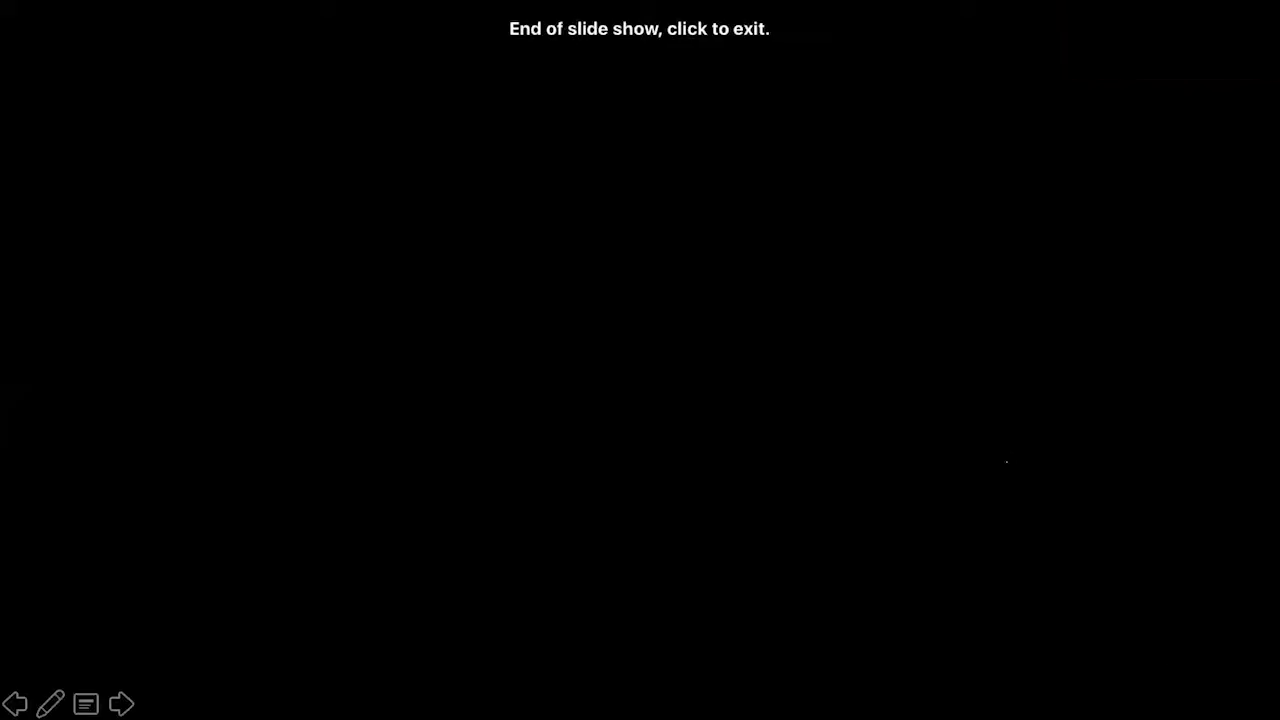
{"action": "key", "text": "Left"}
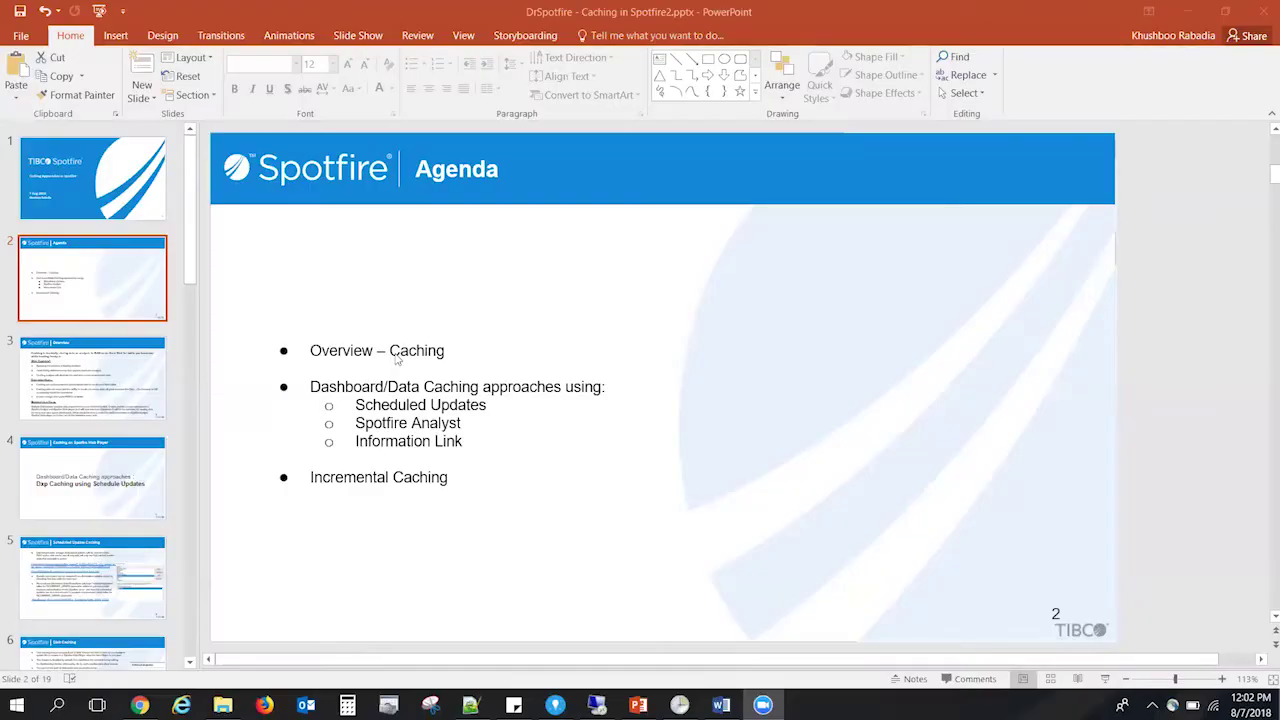
View the Overview slide, followed by slide 4 on Dxp Caching using Schedule Updates.
{"action": "left_click", "coordinate": [166, 250]}
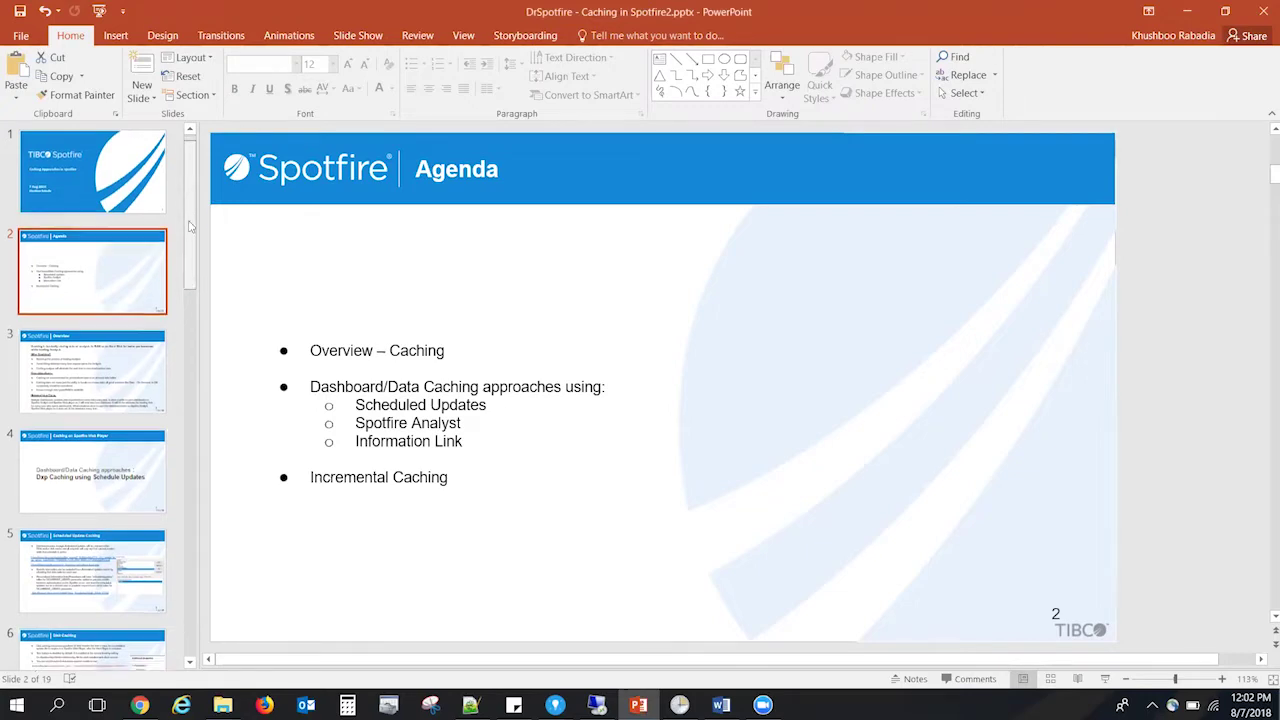
{"action": "scroll", "coordinate": [189, 225], "scroll_direction": "down", "scroll_amount": 1}
{"action": "left_click", "coordinate": [118, 320]}
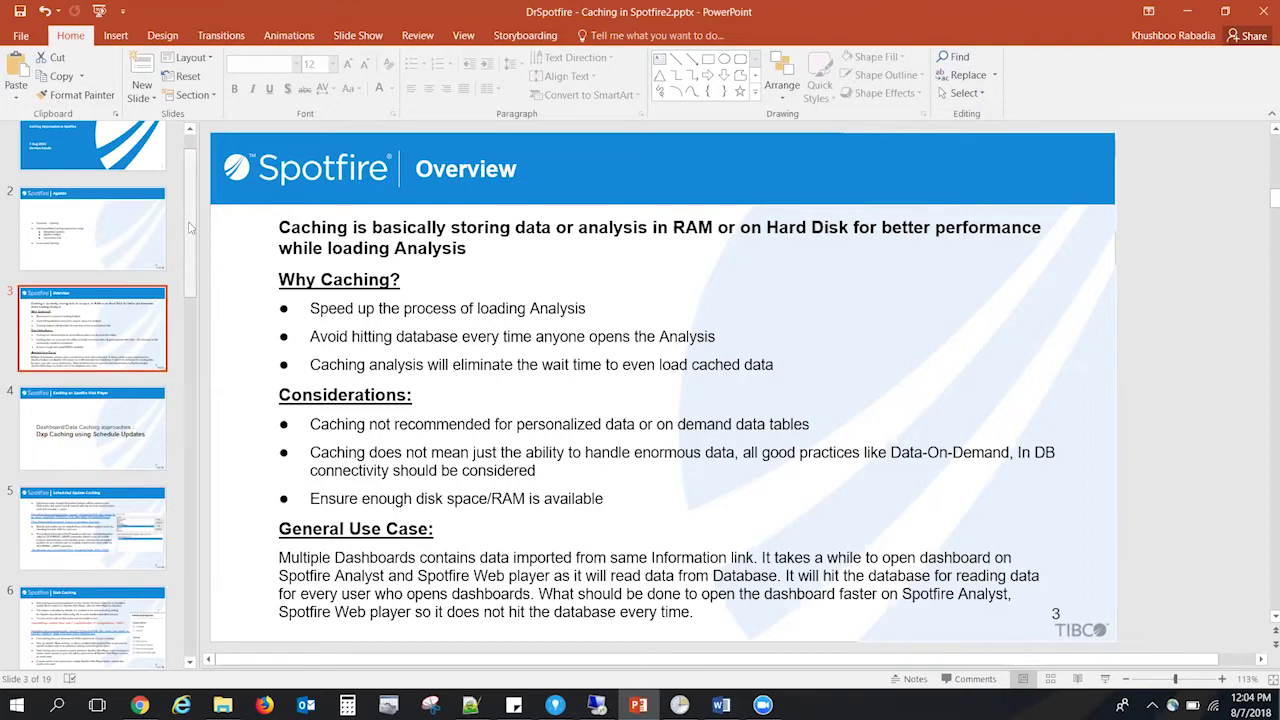
{"action": "left_click_drag", "start_coordinate": [190, 228], "coordinate": [191, 251]}
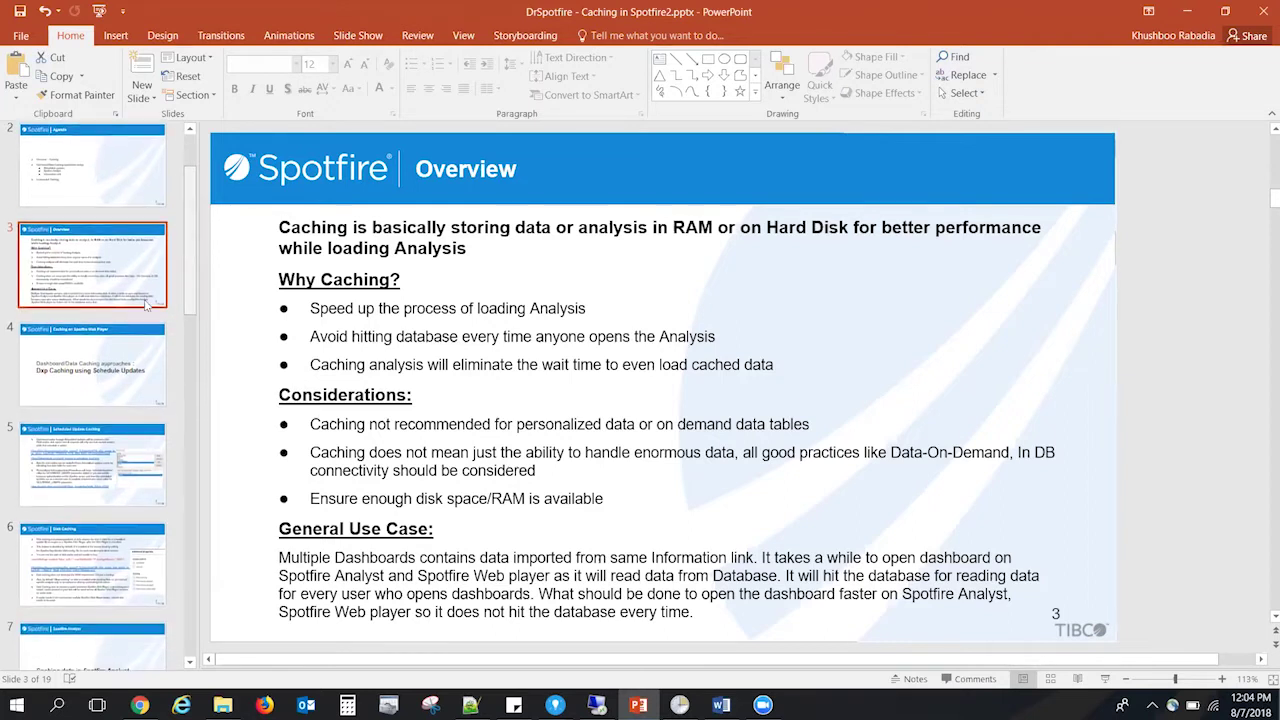
{"action": "left_click", "coordinate": [97, 368]}
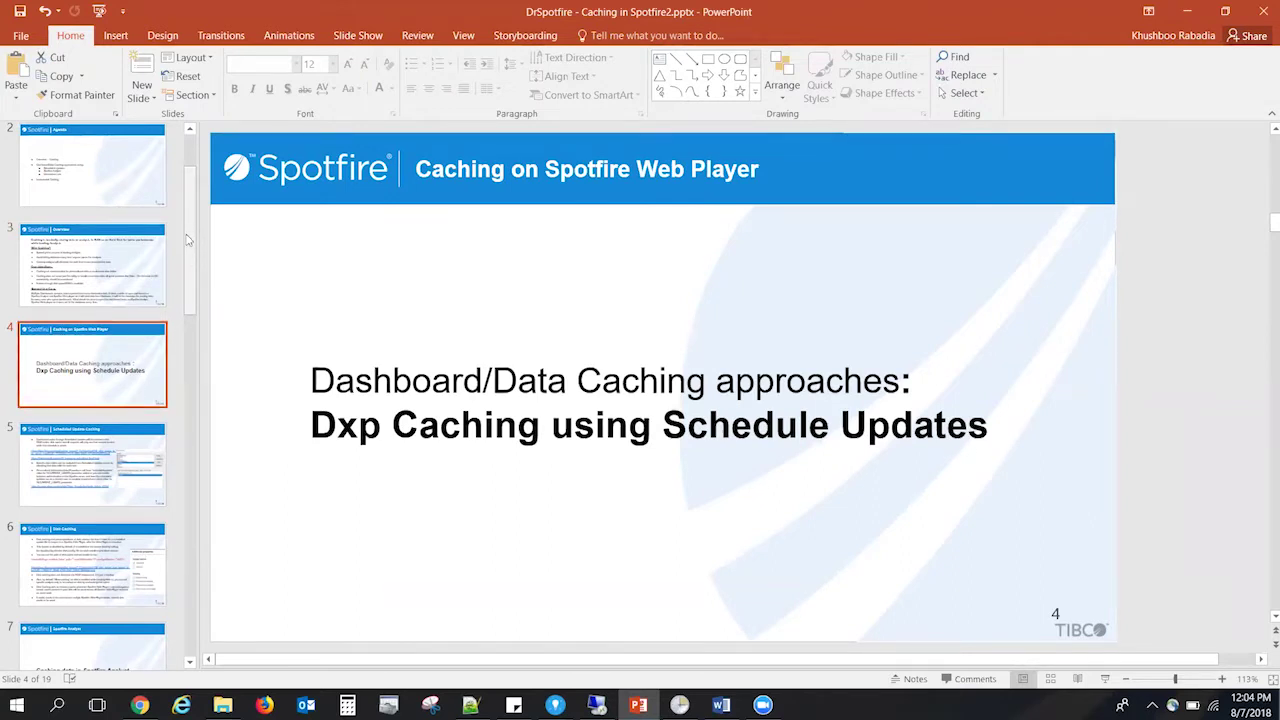
Switch to Chrome, open Scheduling & Routing in the Spotfire administration console, and start a FILE rule named test.
{"action": "left_click", "coordinate": [140, 703]}
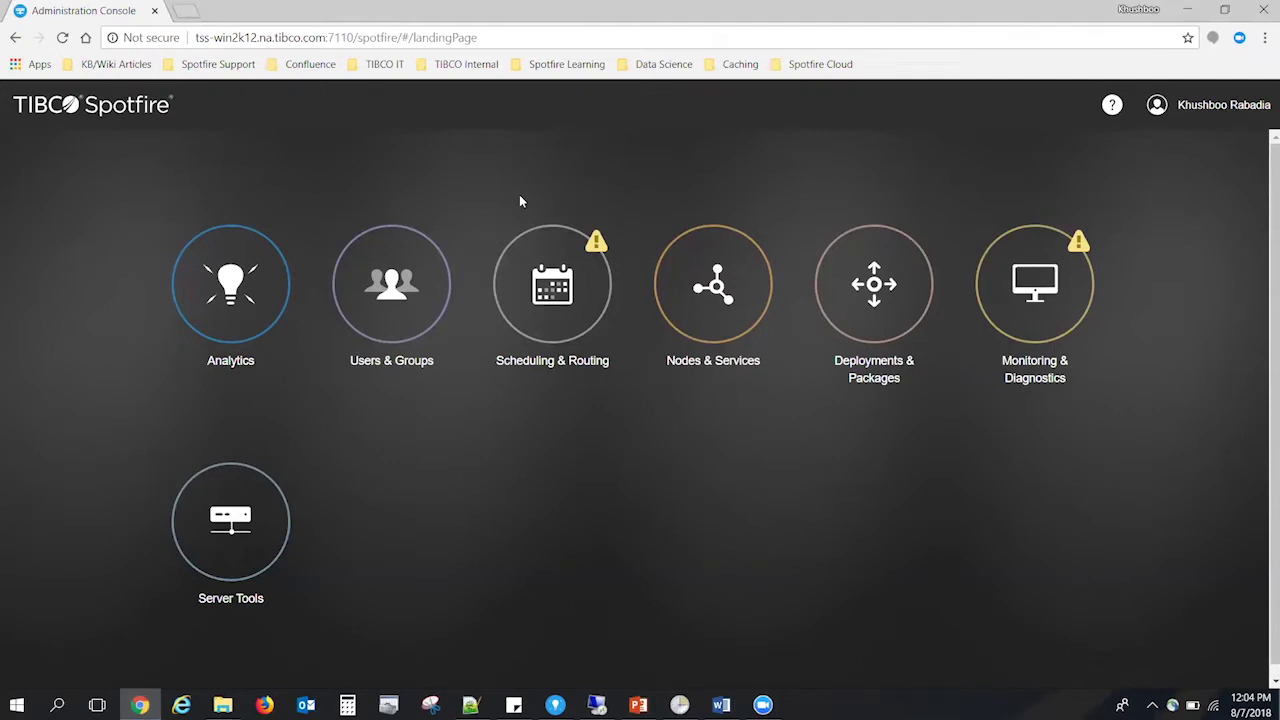
{"action": "left_click", "coordinate": [556, 341]}
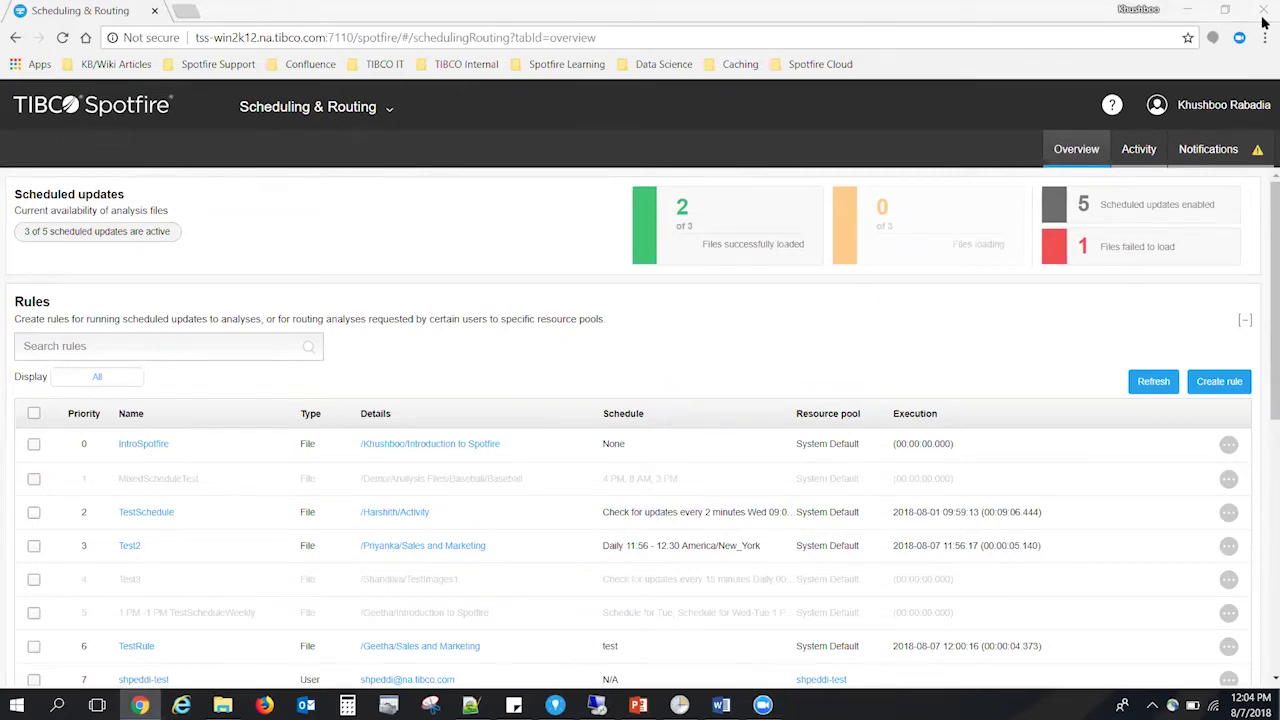
{"action": "left_click", "coordinate": [1219, 381]}
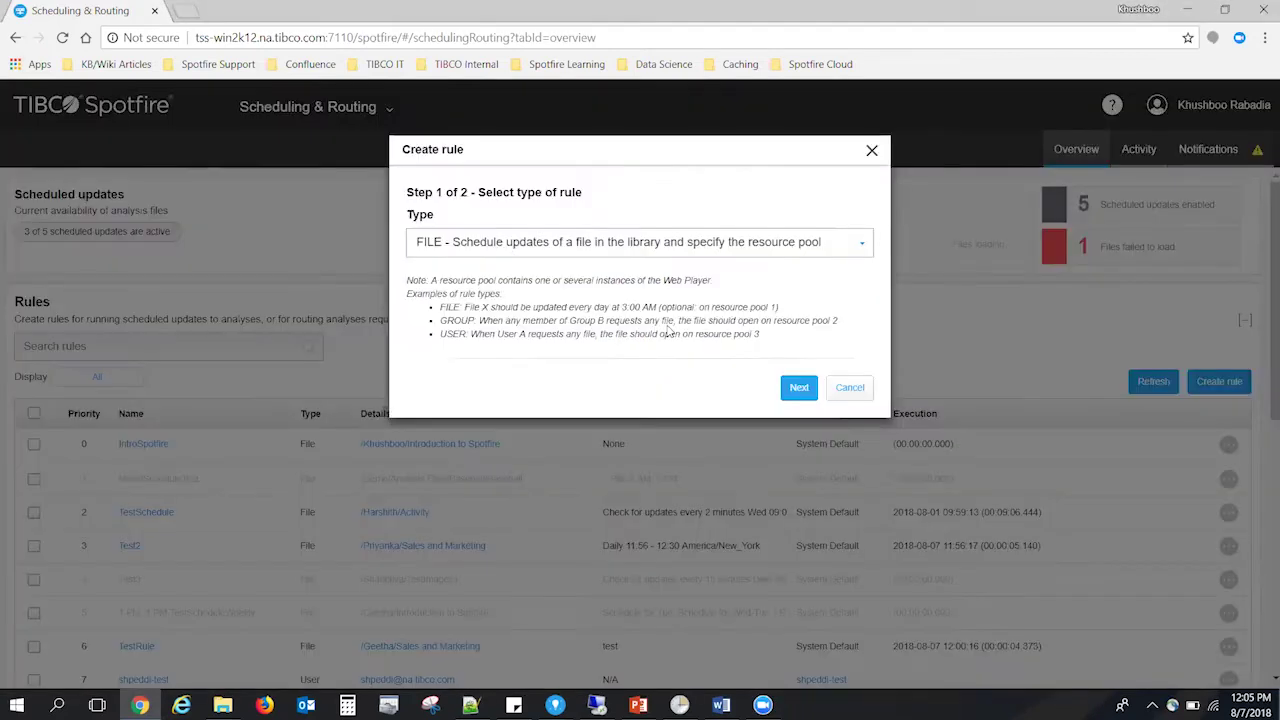
{"action": "left_click", "coordinate": [799, 389]}
{"action": "left_click", "coordinate": [566, 240]}
{"action": "type", "text": "test"}
Try to assign the Introduction to Spotfire analysis file to the test rule.
{"action": "left_click", "coordinate": [843, 305]}
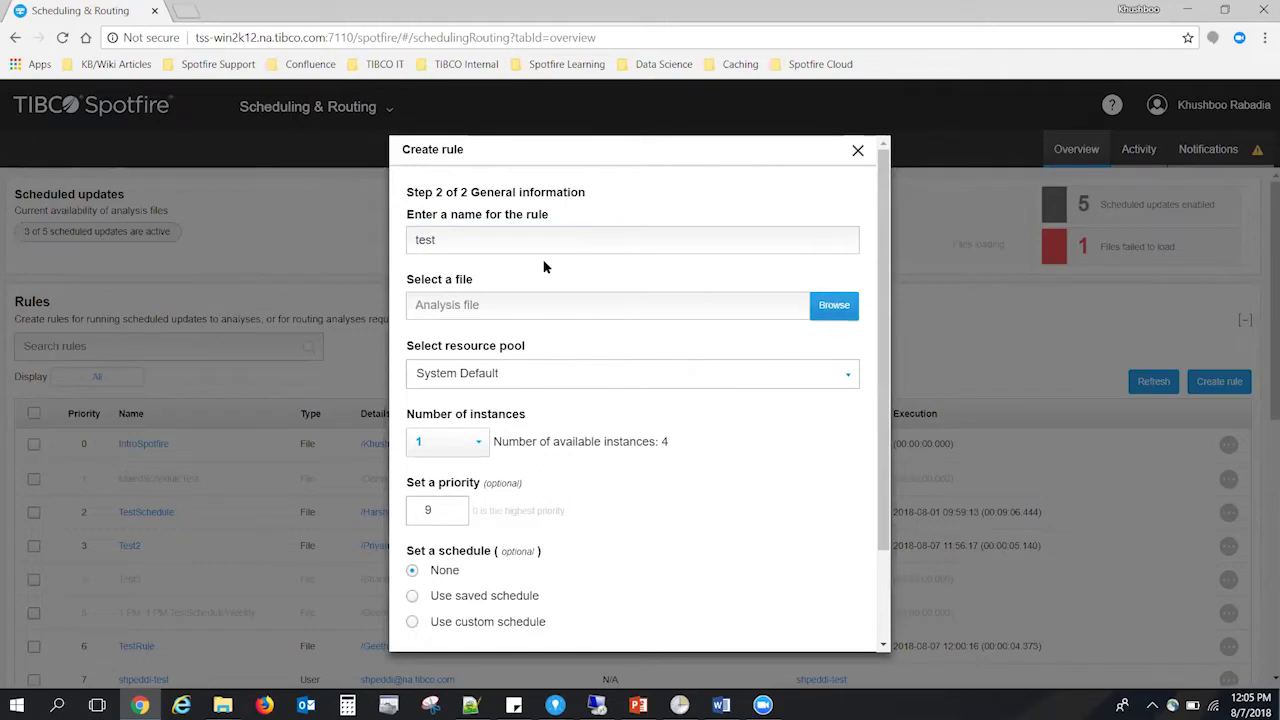
{"action": "double_click", "coordinate": [492, 451]}
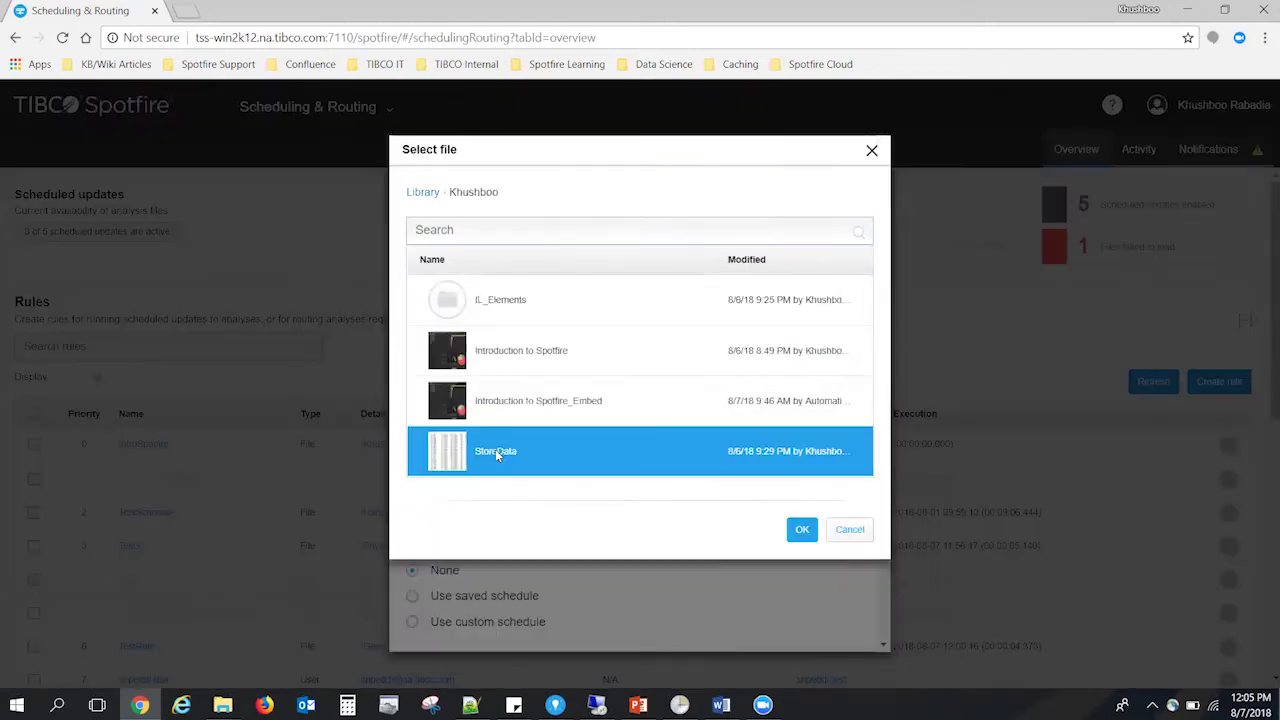
{"action": "left_click", "coordinate": [500, 351]}
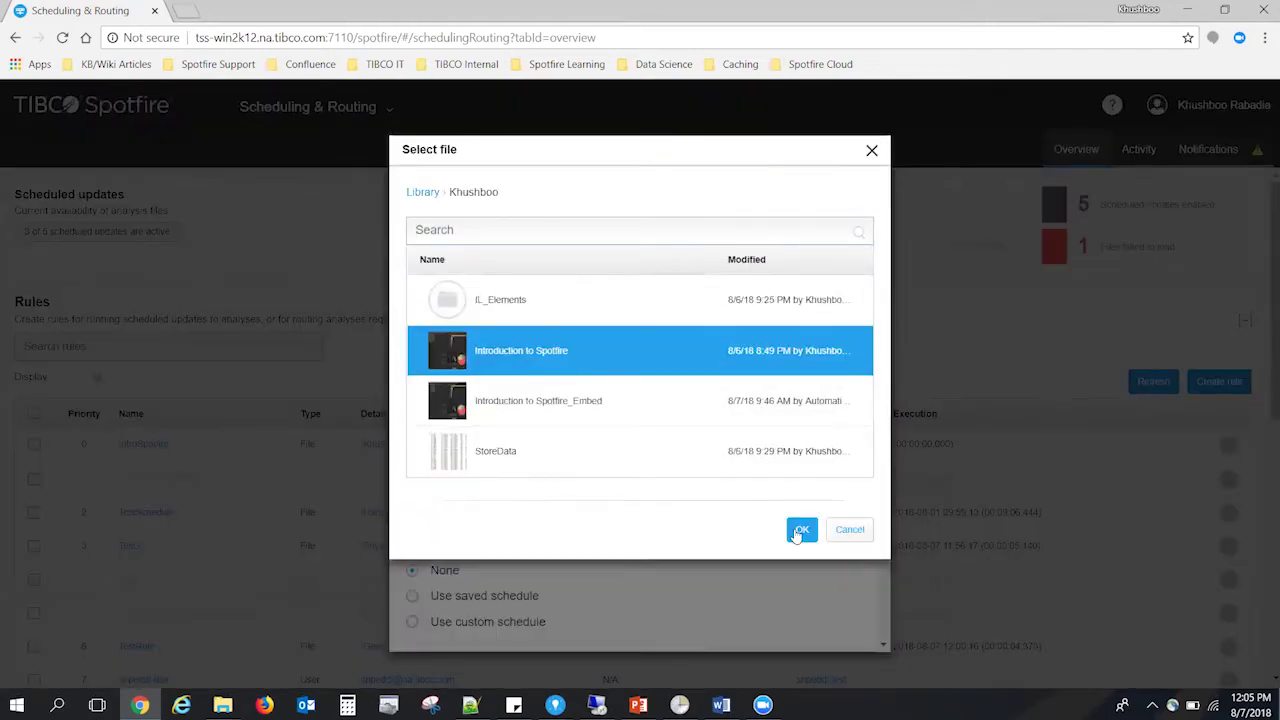
{"action": "left_click", "coordinate": [802, 530]}
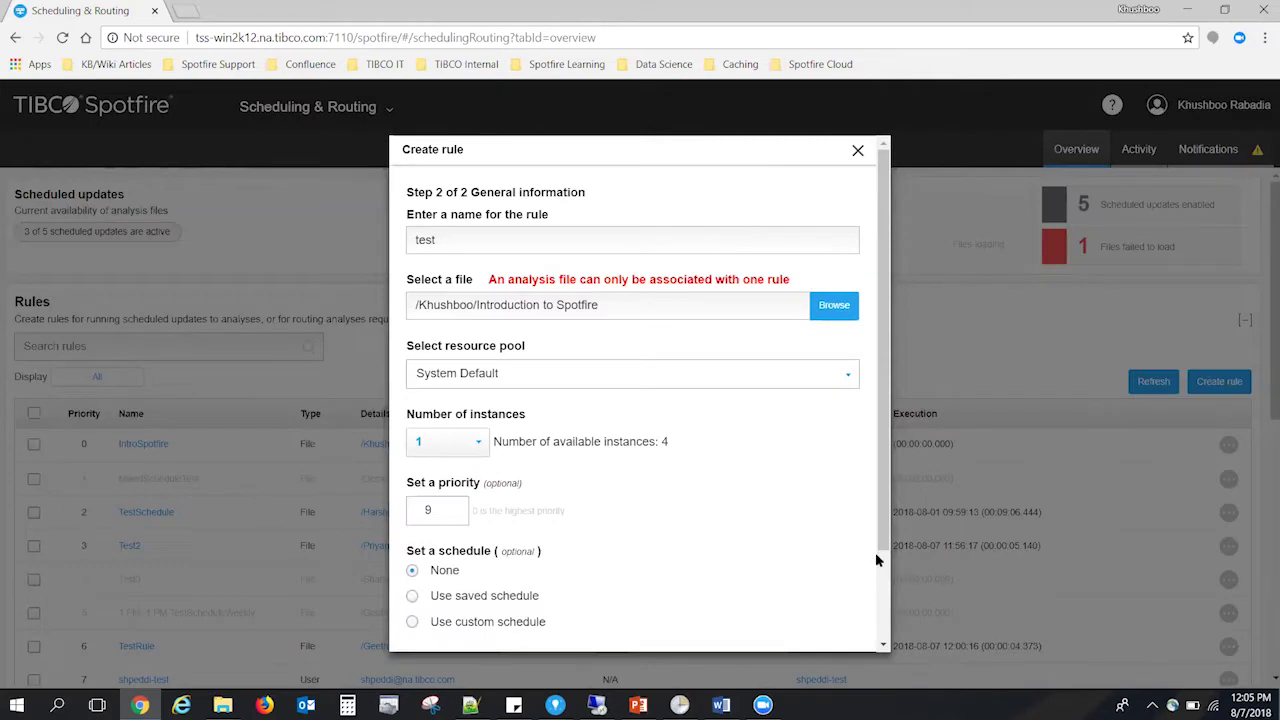
{"action": "left_click_drag", "start_coordinate": [879, 552], "coordinate": [880, 577]}
{"action": "scroll", "coordinate": [880, 577], "scroll_direction": "down", "scroll_amount": 1}
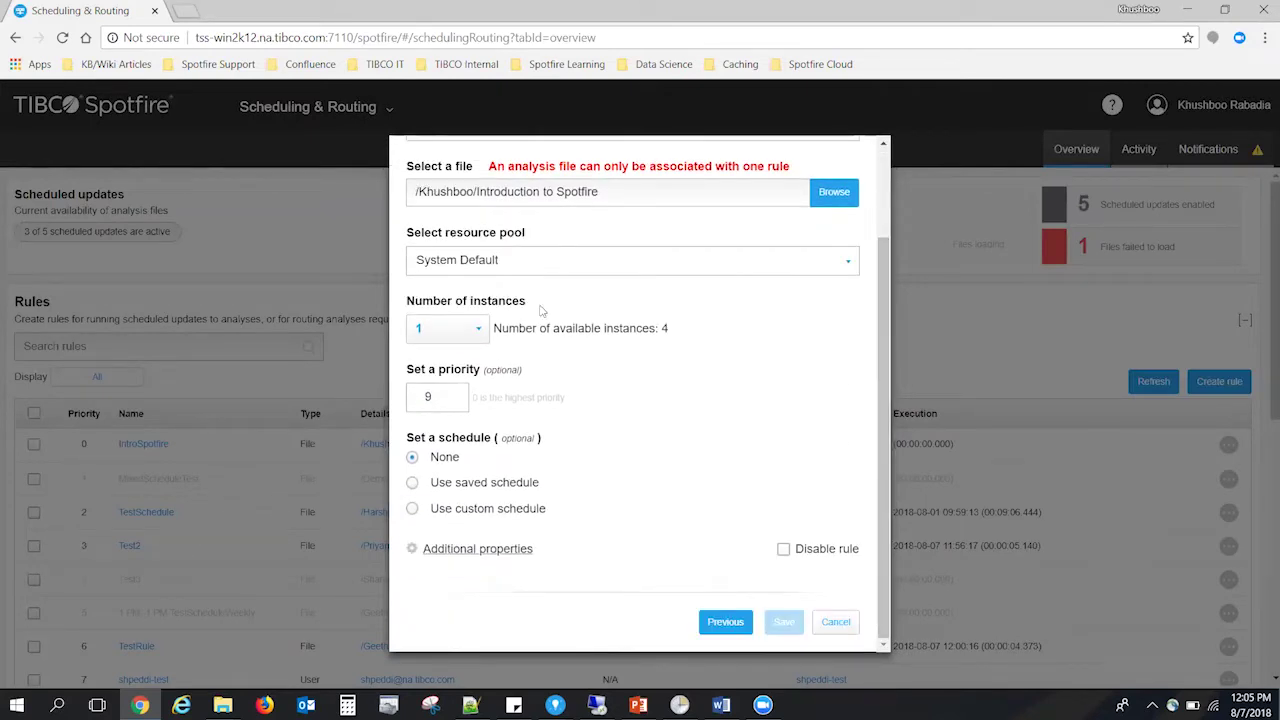
Assign the Introduction to Spotfire_Embed analysis file to the test rule and save the rule.
{"action": "left_click", "coordinate": [836, 200]}
{"action": "left_click", "coordinate": [553, 400]}
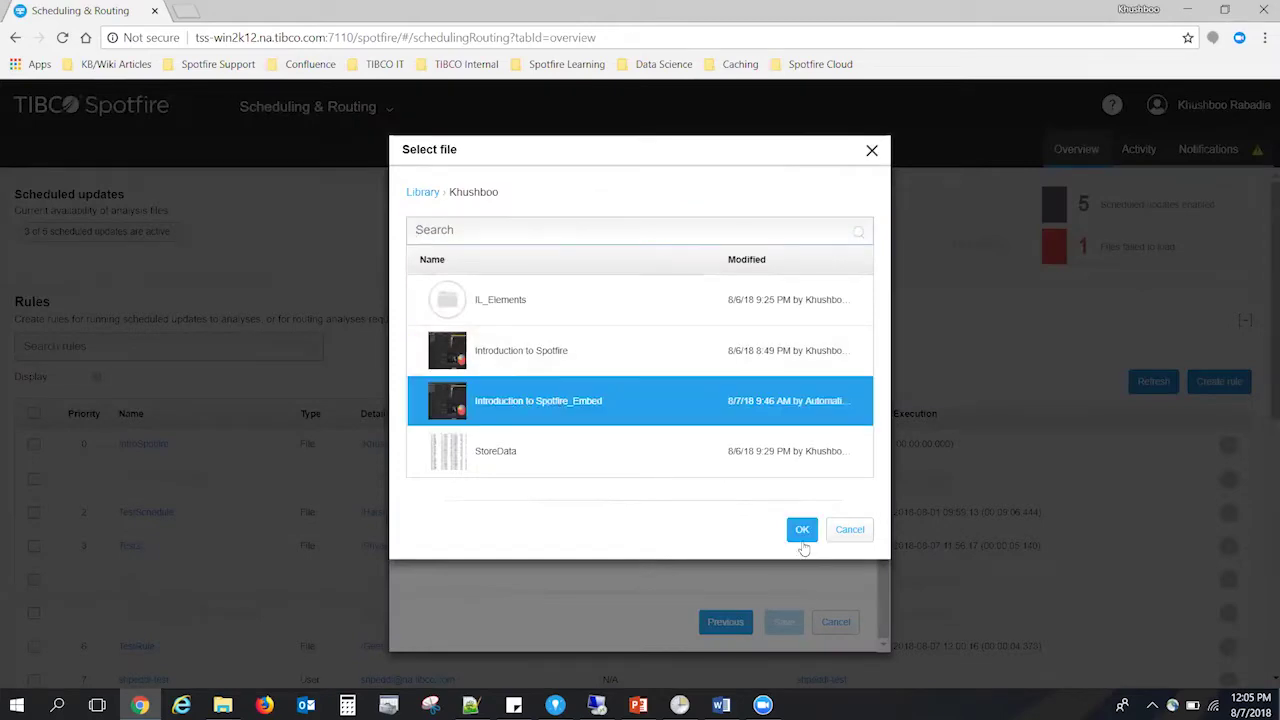
{"action": "left_click", "coordinate": [801, 530]}
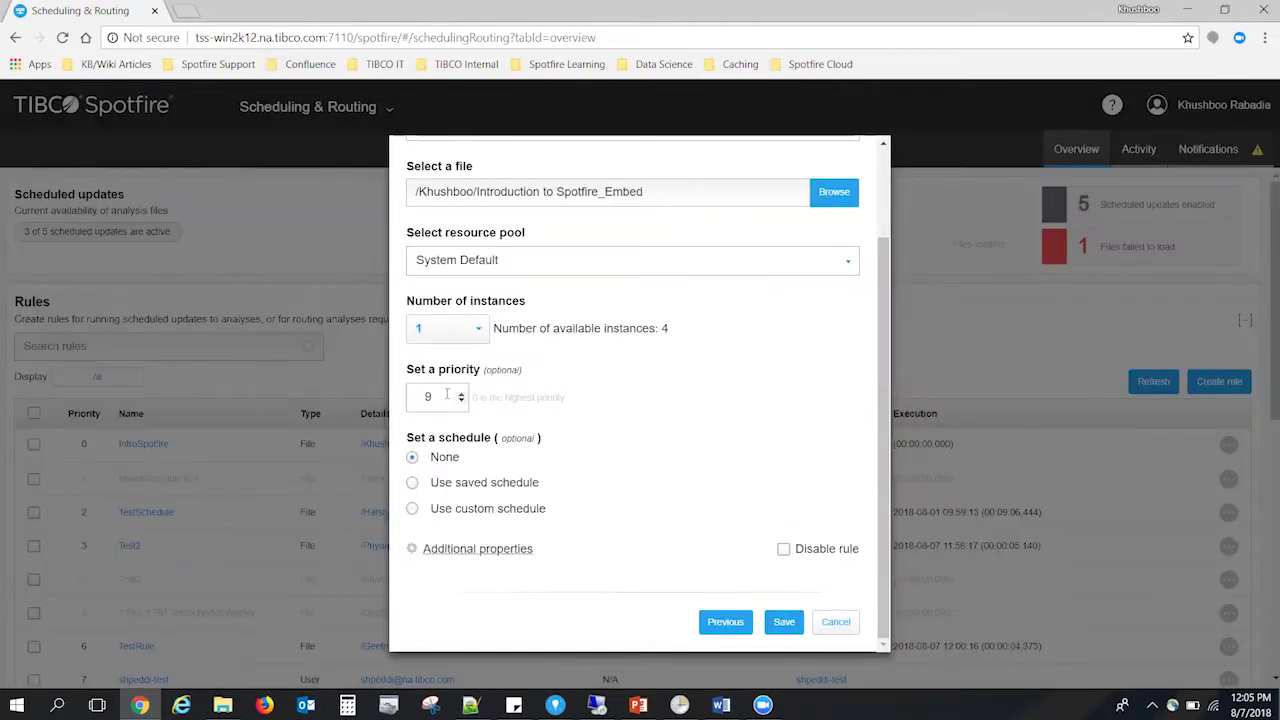
{"action": "left_click", "coordinate": [788, 623]}
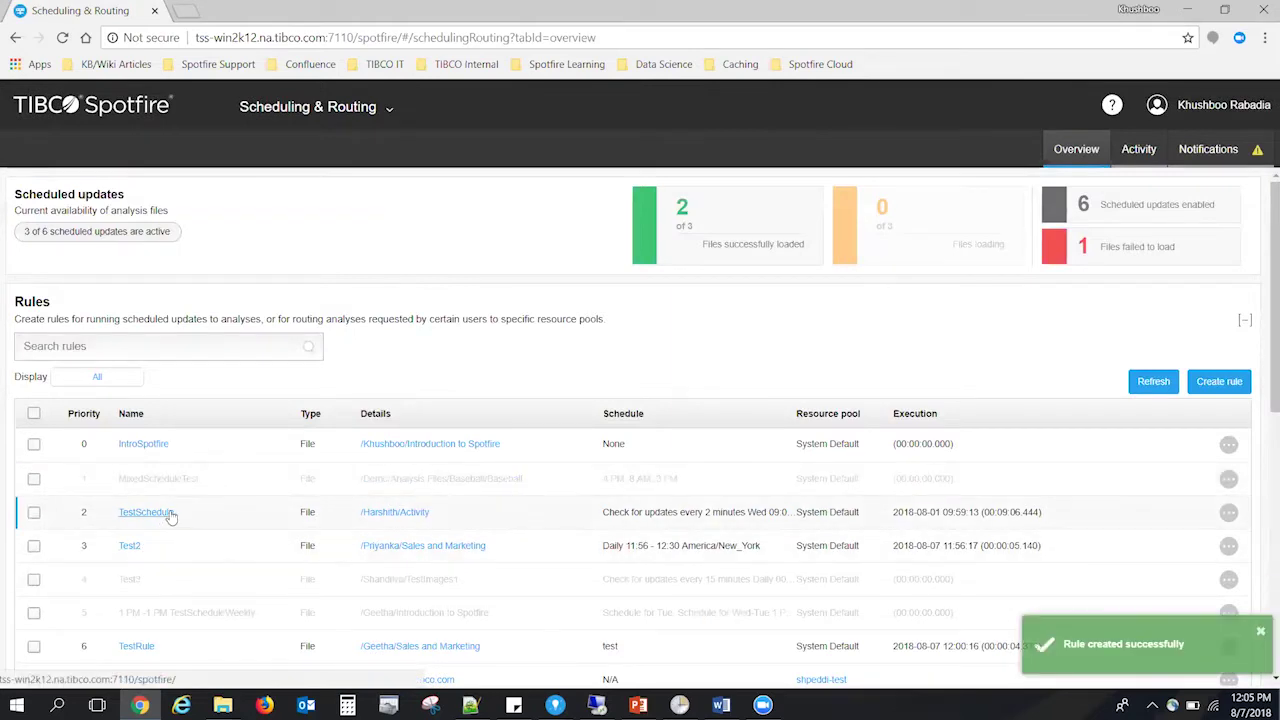
Select the new test rule and look over the rules list and the Saved schedules section.
{"action": "scroll", "coordinate": [1262, 450], "scroll_direction": "down", "scroll_amount": 1}
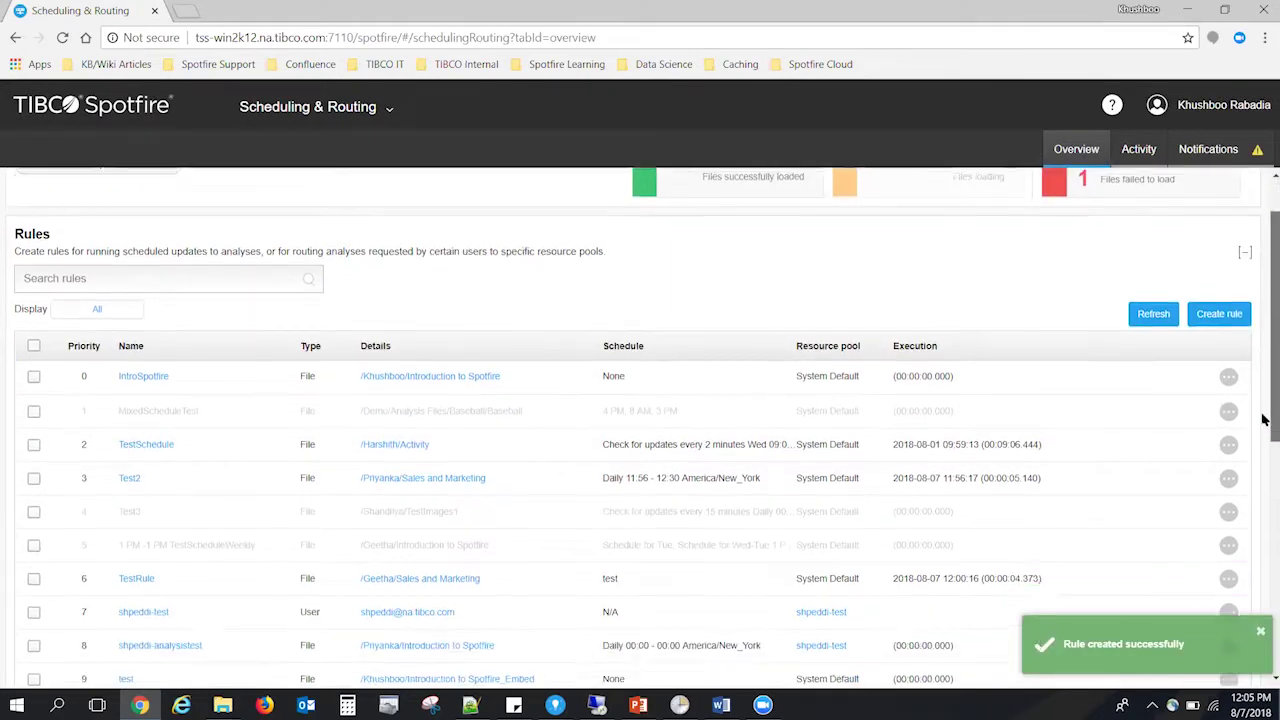
{"action": "scroll", "coordinate": [1262, 442], "scroll_direction": "down", "scroll_amount": 2}
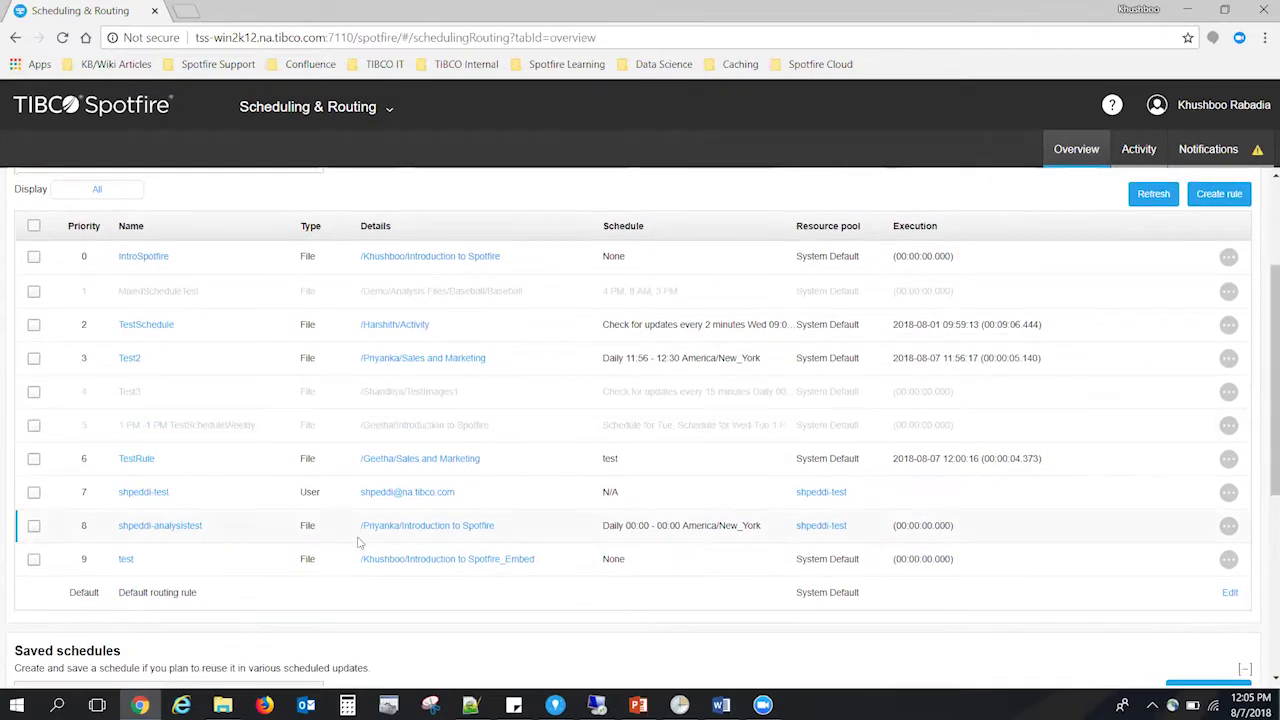
{"action": "left_click", "coordinate": [34, 560]}
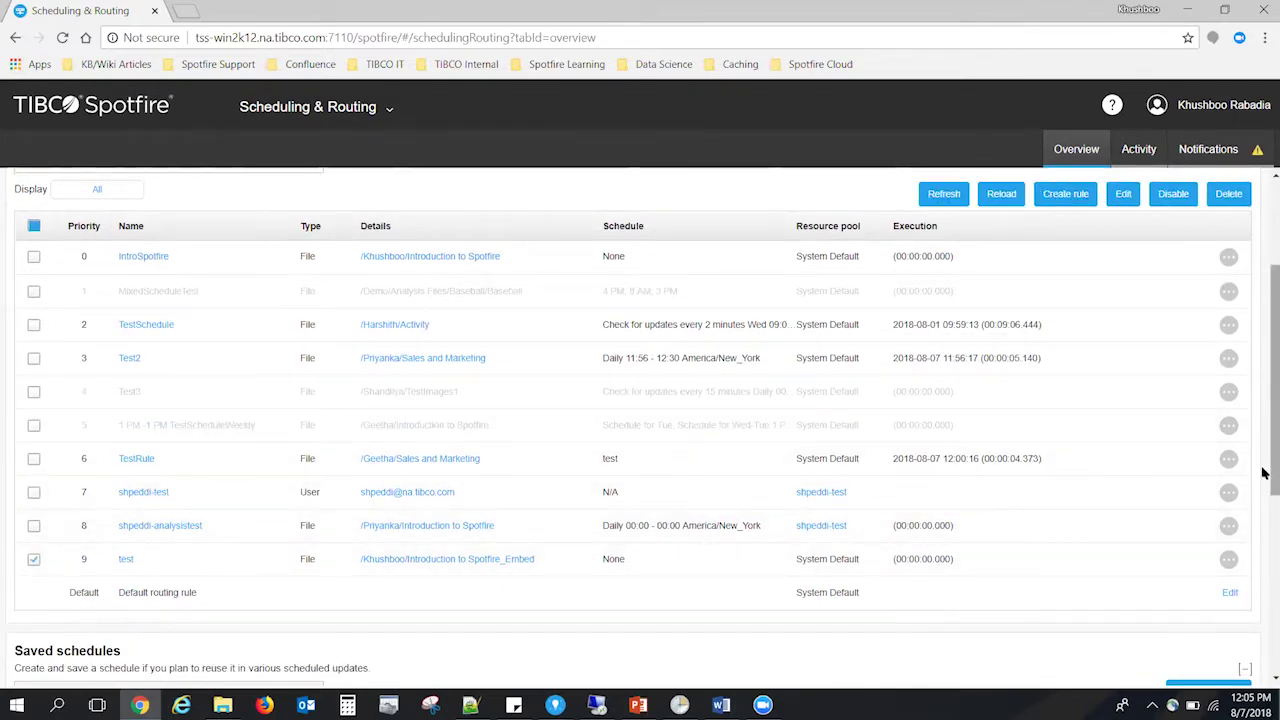
{"action": "scroll", "coordinate": [1263, 487], "scroll_direction": "down", "scroll_amount": 1}
{"action": "scroll", "coordinate": [1262, 487], "scroll_direction": "down", "scroll_amount": 1}
{"action": "scroll", "coordinate": [1265, 443], "scroll_direction": "up", "scroll_amount": 2}
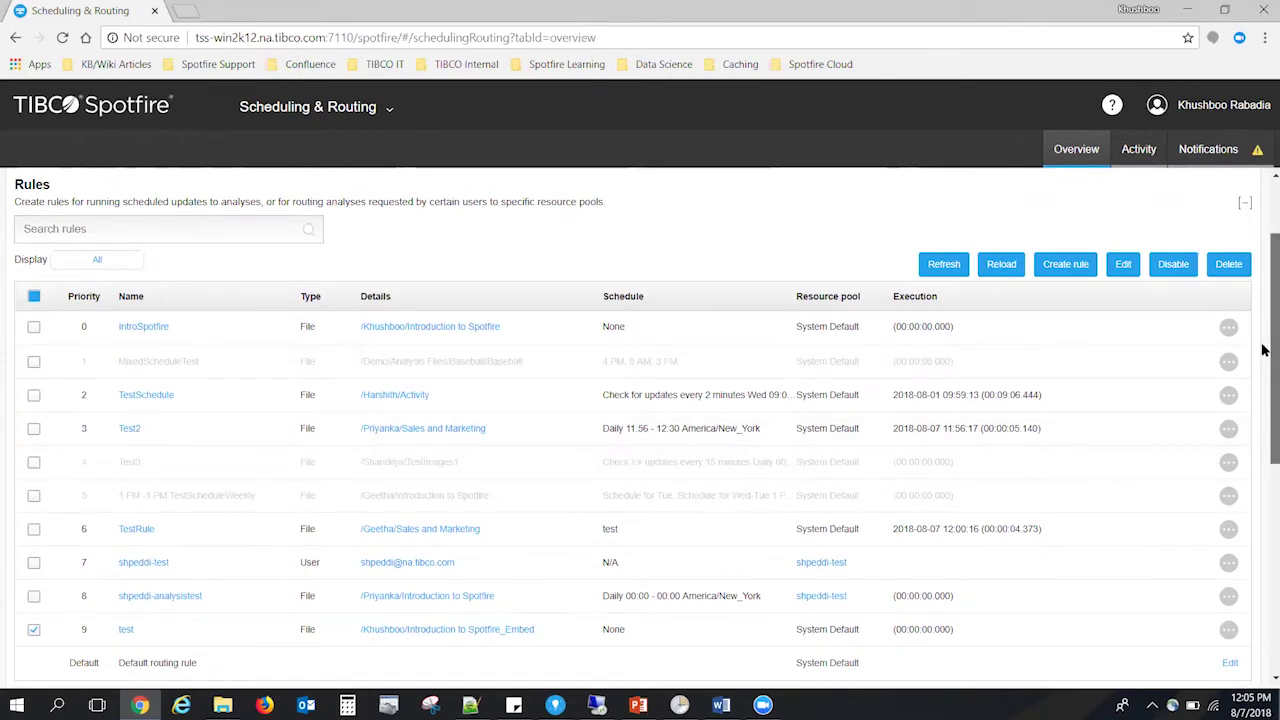
{"action": "scroll", "coordinate": [1263, 360], "scroll_direction": "down", "scroll_amount": 1}
{"action": "scroll", "coordinate": [1263, 360], "scroll_direction": "down", "scroll_amount": 1}
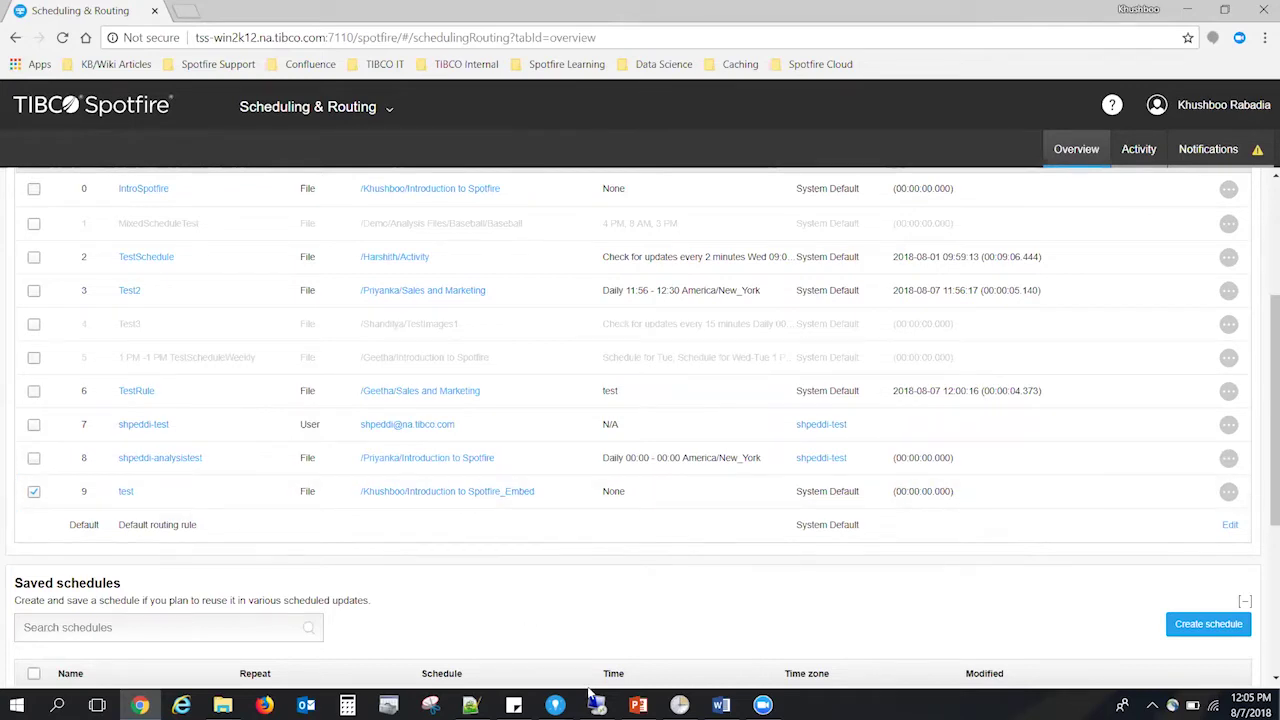
Switch to PowerPoint and show slide 5 on Scheduled Update Caching.
{"action": "mouse_move", "coordinate": [558, 706]}
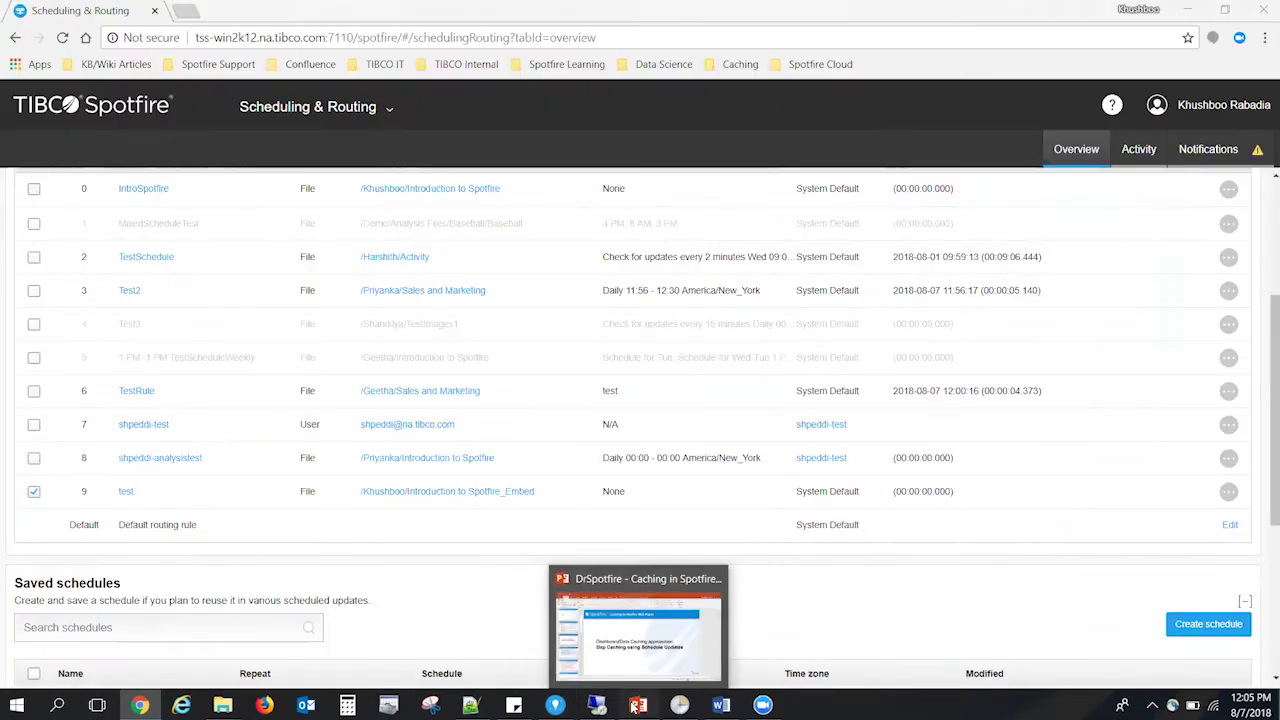
{"action": "left_click", "coordinate": [637, 706]}
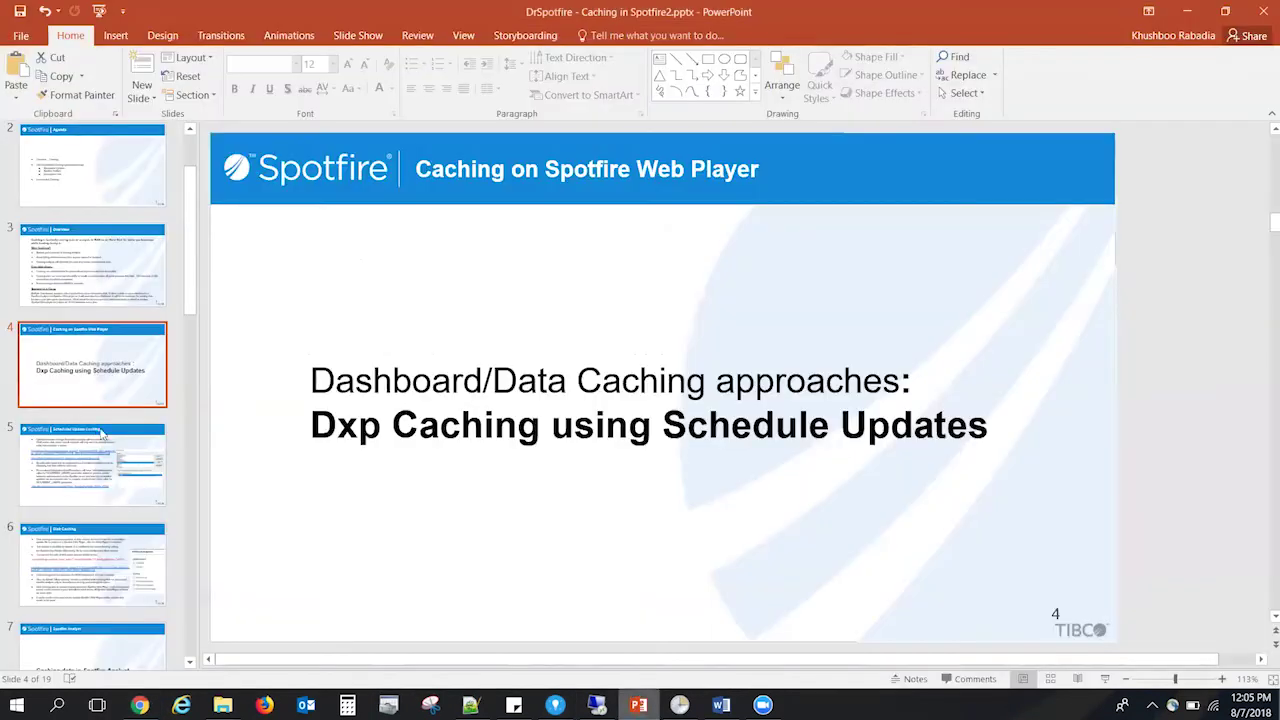
{"action": "left_click", "coordinate": [99, 441]}
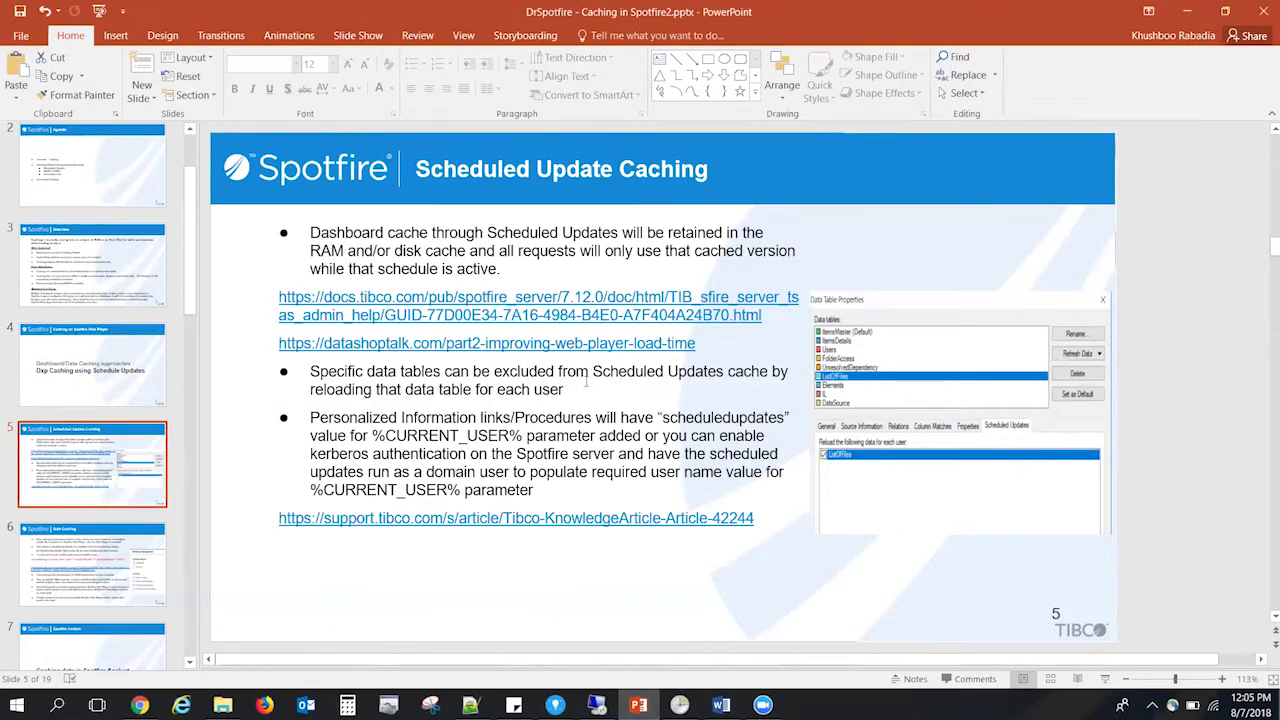
Switch to the Introduction to Spotfire analysis and set its Personlized data table to reload for each user under scheduled updates.
{"action": "mouse_move", "coordinate": [553, 712]}
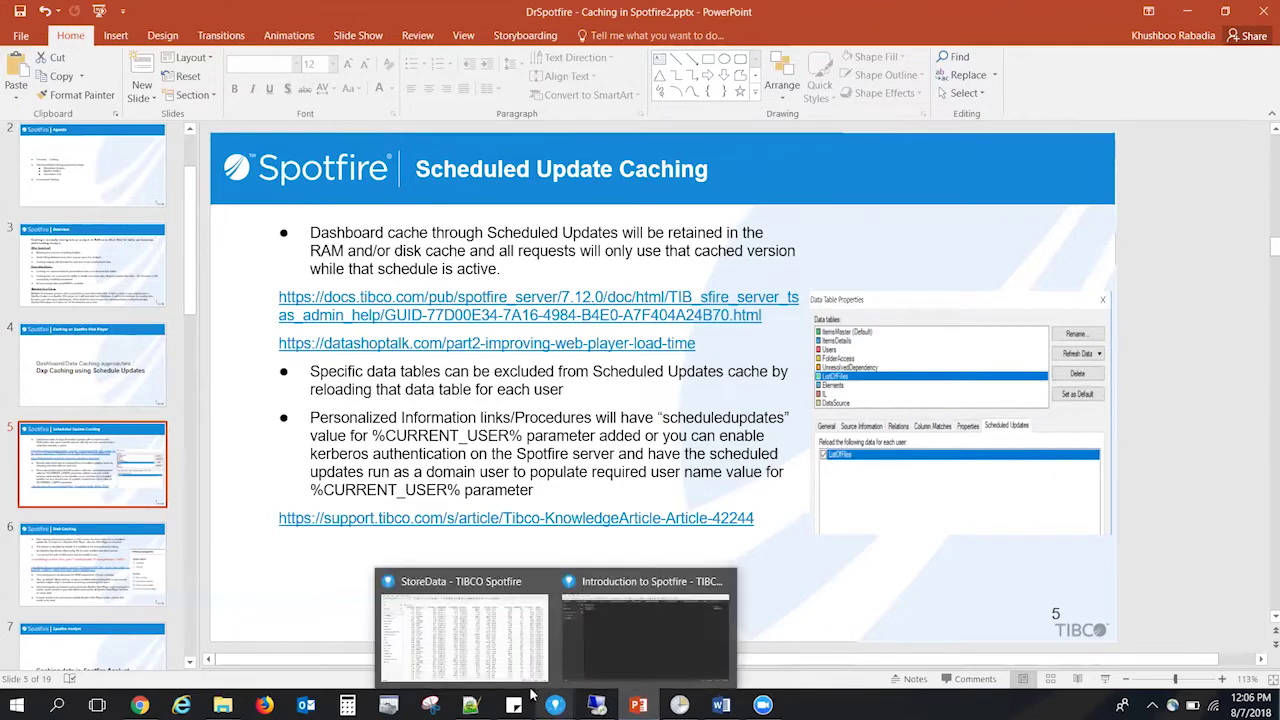
{"action": "left_click", "coordinate": [667, 630]}
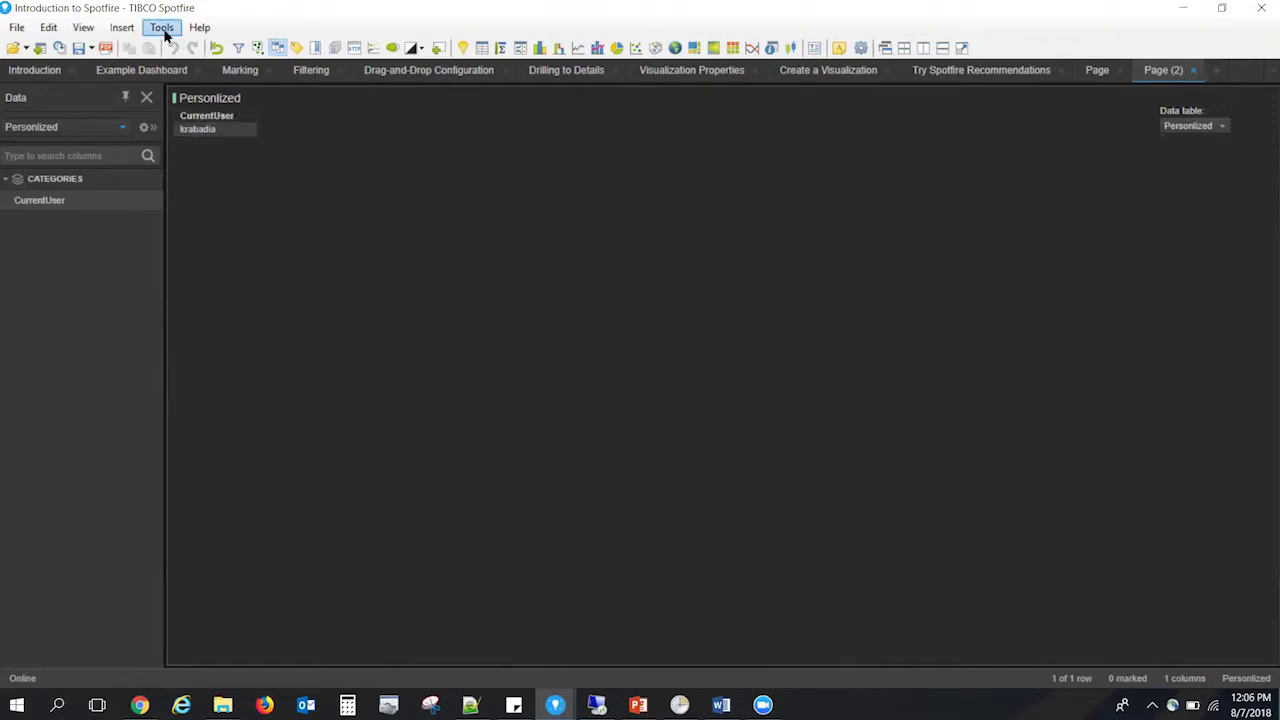
{"action": "left_click", "coordinate": [52, 27]}
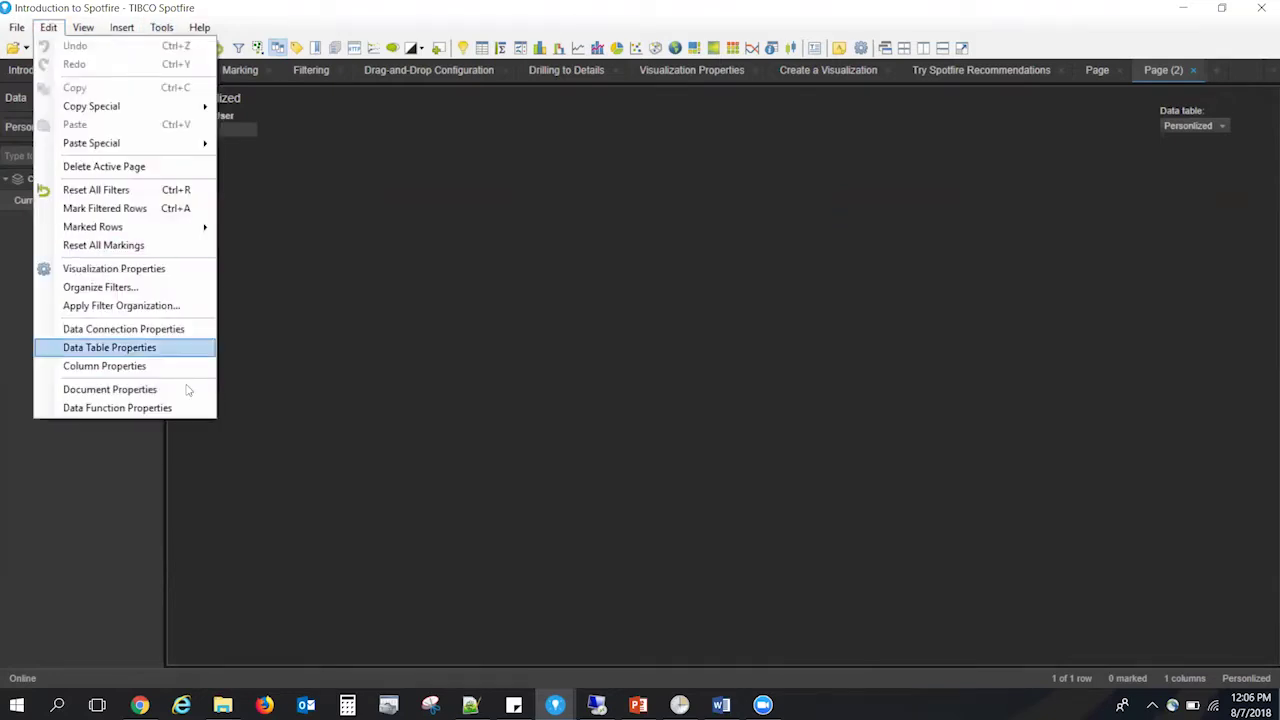
{"action": "left_click", "coordinate": [130, 347]}
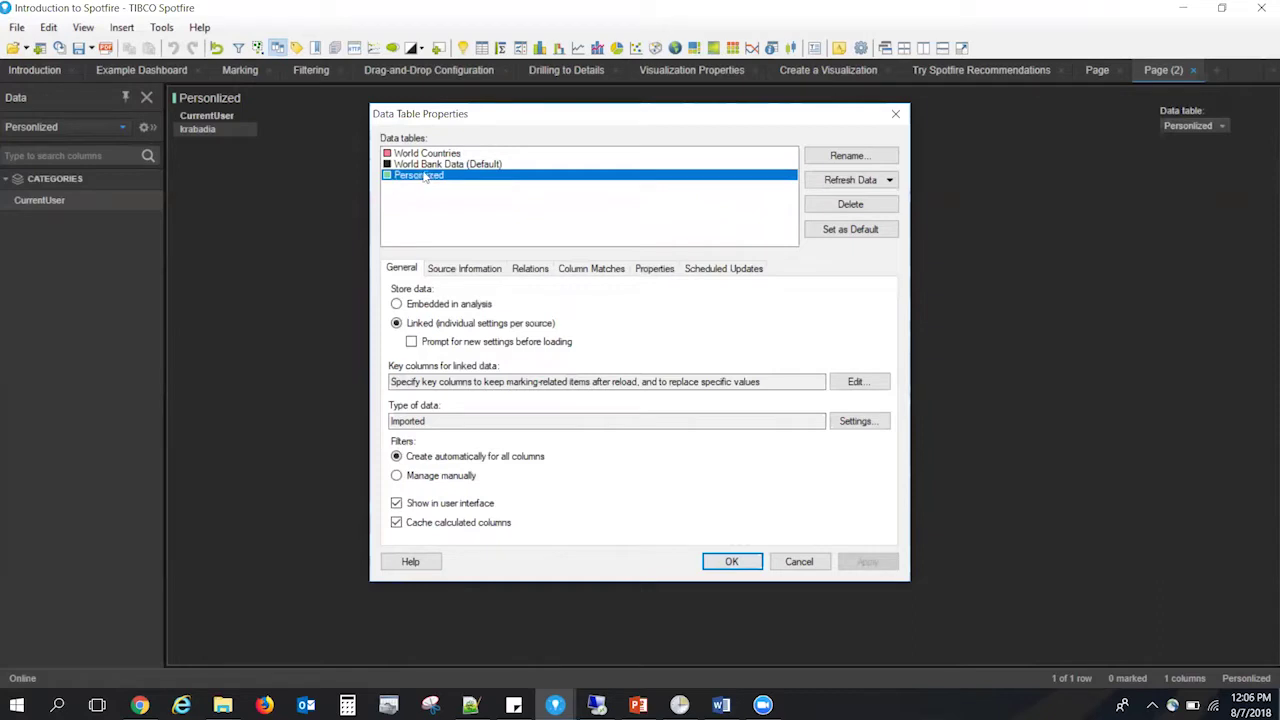
{"action": "left_click", "coordinate": [703, 269]}
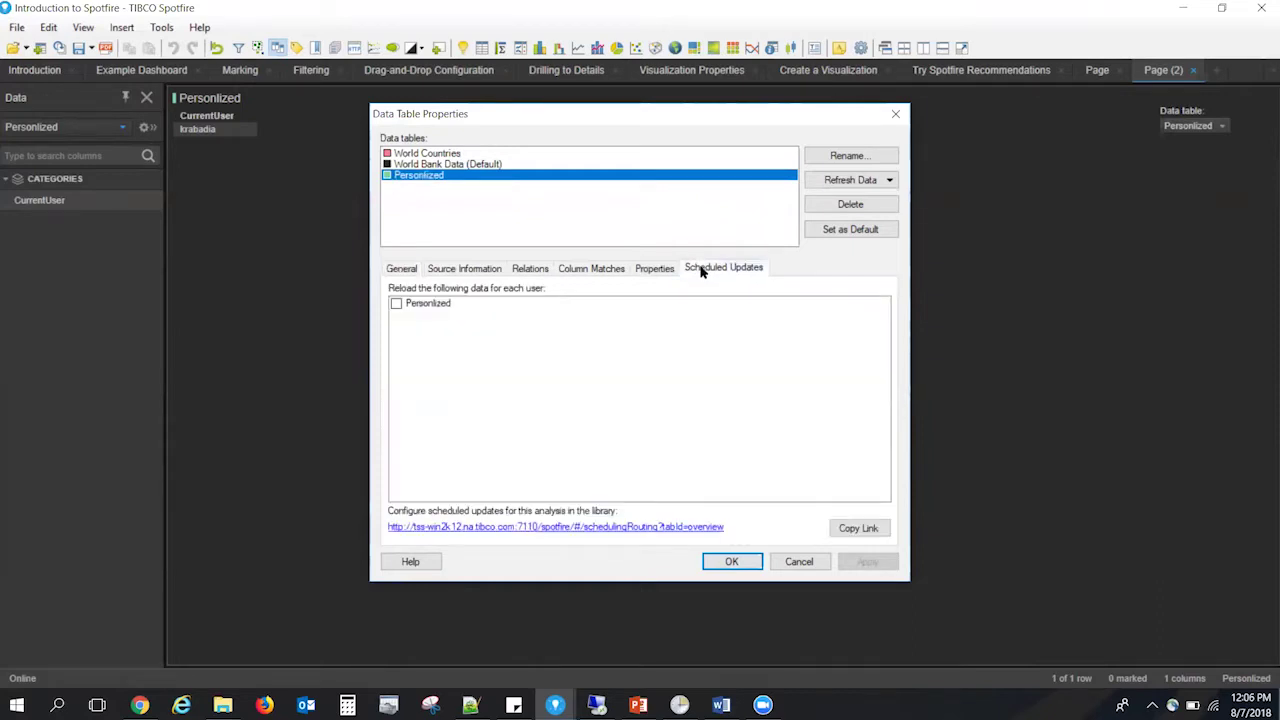
{"action": "left_click", "coordinate": [414, 308]}
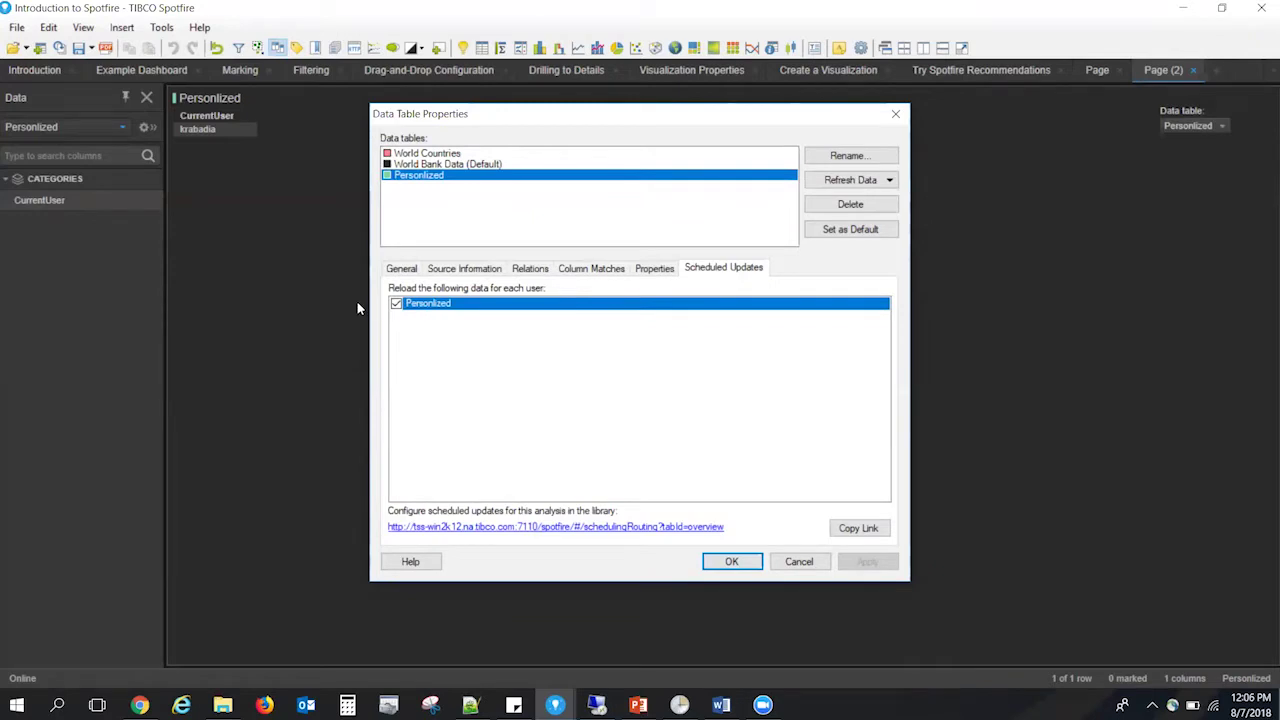
{"action": "left_click", "coordinate": [731, 562]}
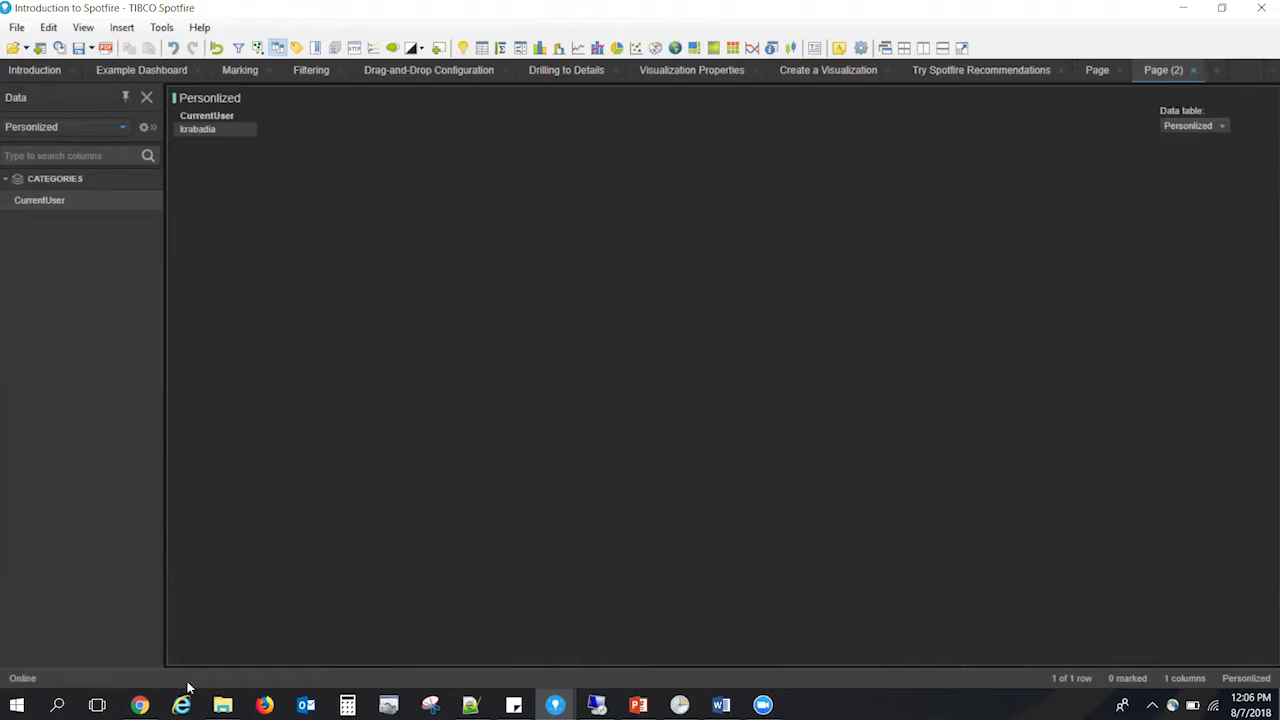
Review the Scheduled Update Caching slide in PowerPoint and return to the Introduction to Spotfire analysis.
{"action": "left_click", "coordinate": [638, 707]}
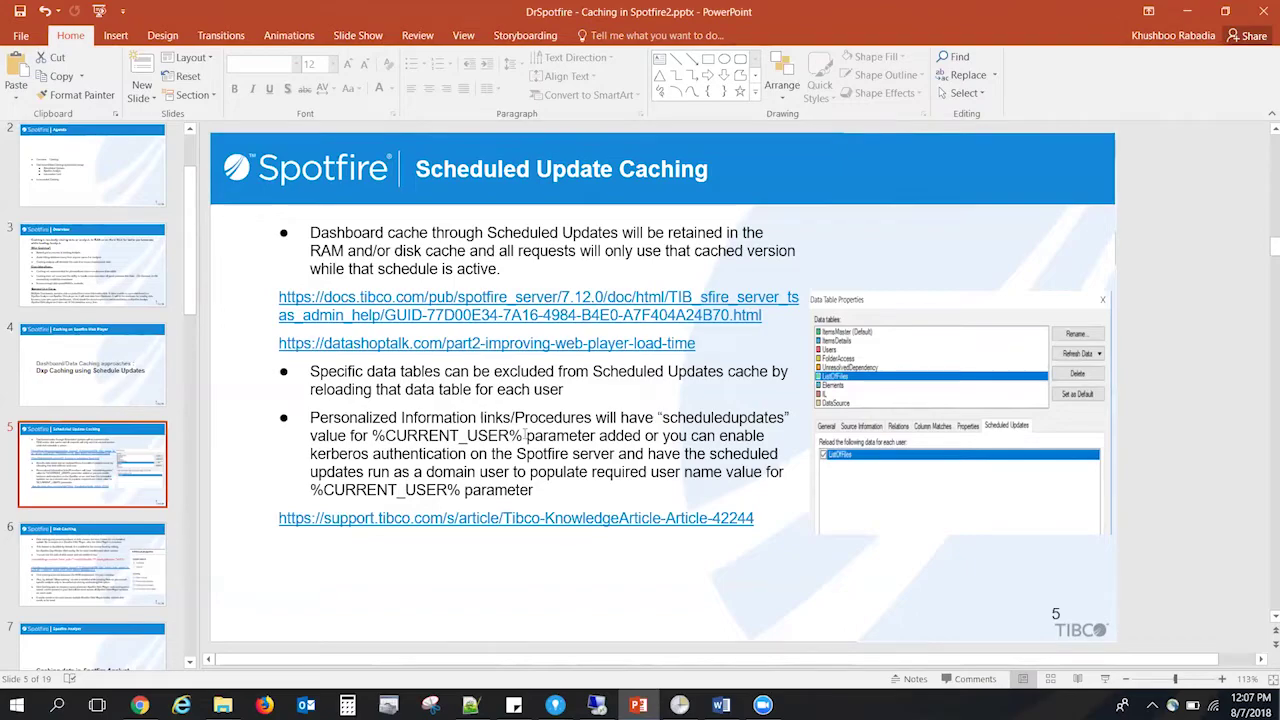
{"action": "key", "text": "alt+Tab"}
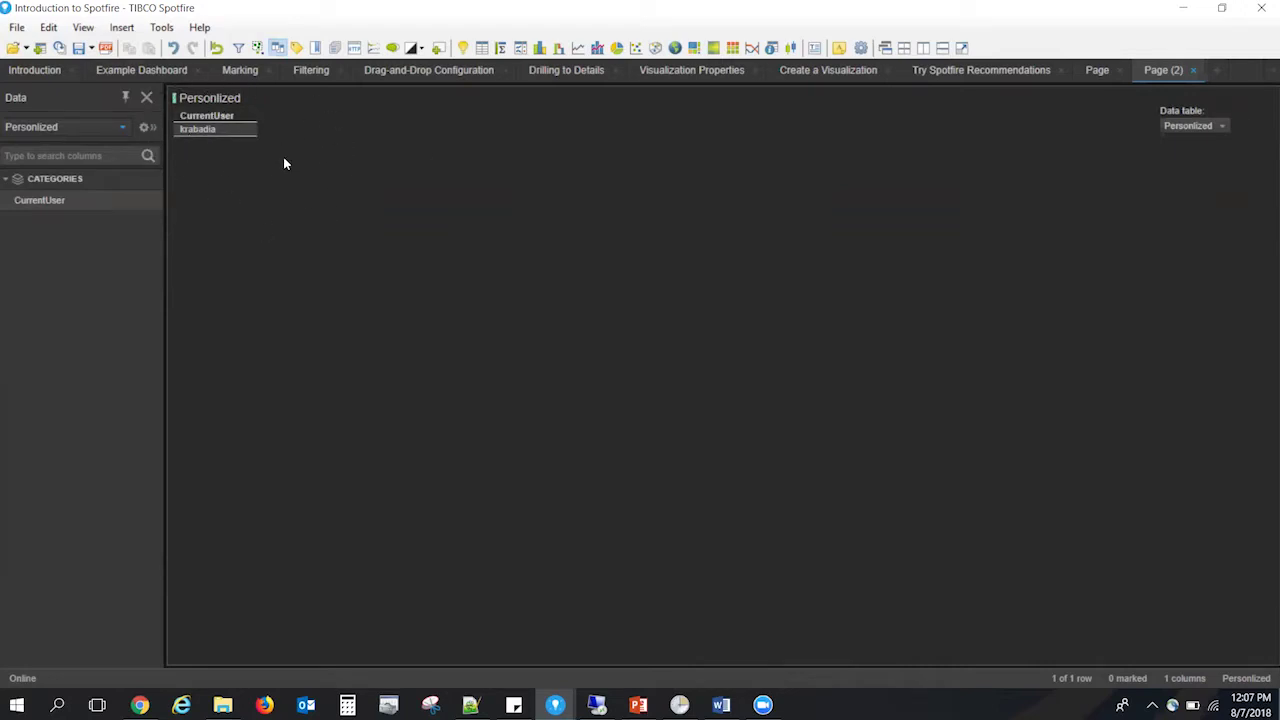
Switch to PowerPoint and show slide 6 on Disk Caching.
{"action": "key", "text": "alt+Tab"}
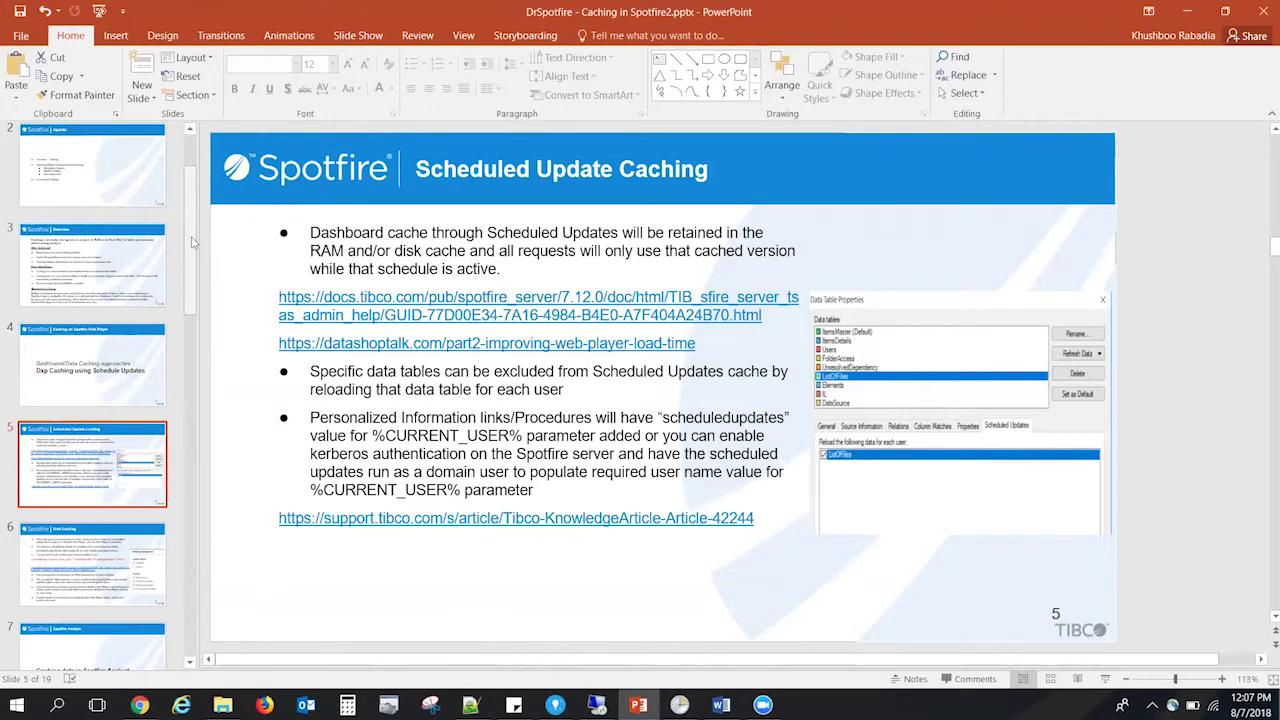
{"action": "scroll", "coordinate": [190, 247], "scroll_direction": "down", "scroll_amount": 1}
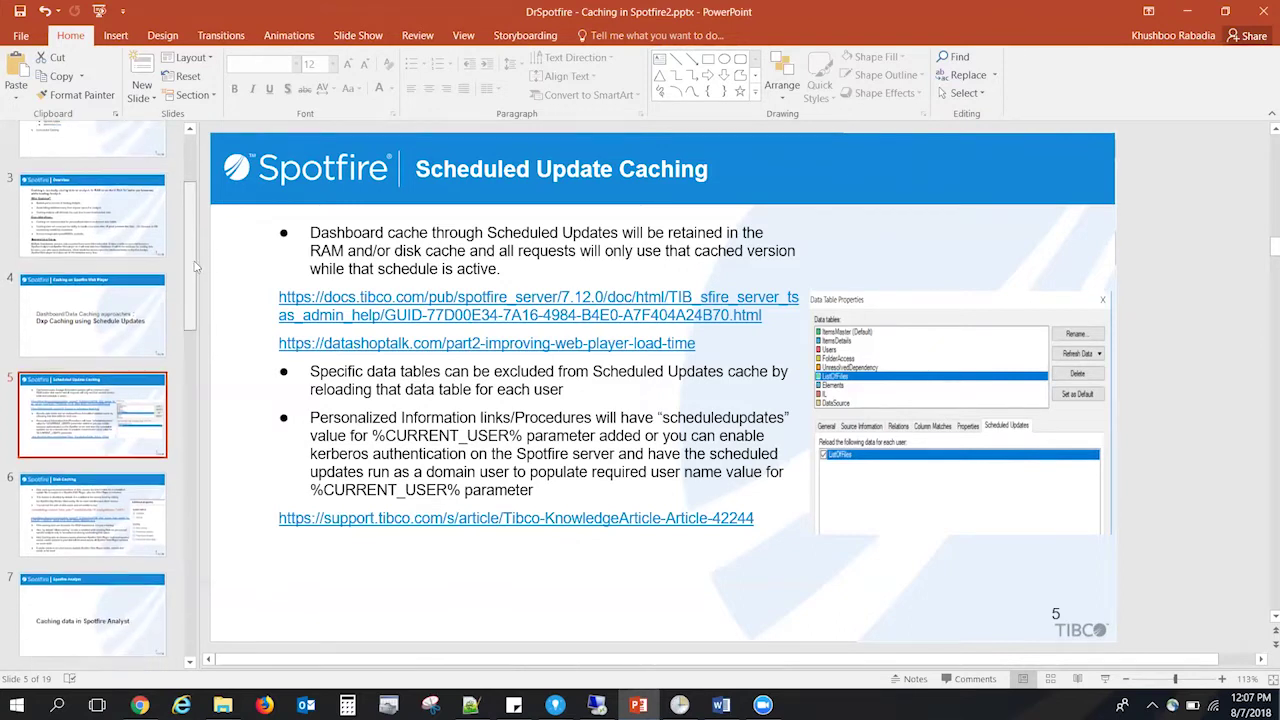
{"action": "left_click", "coordinate": [141, 543]}
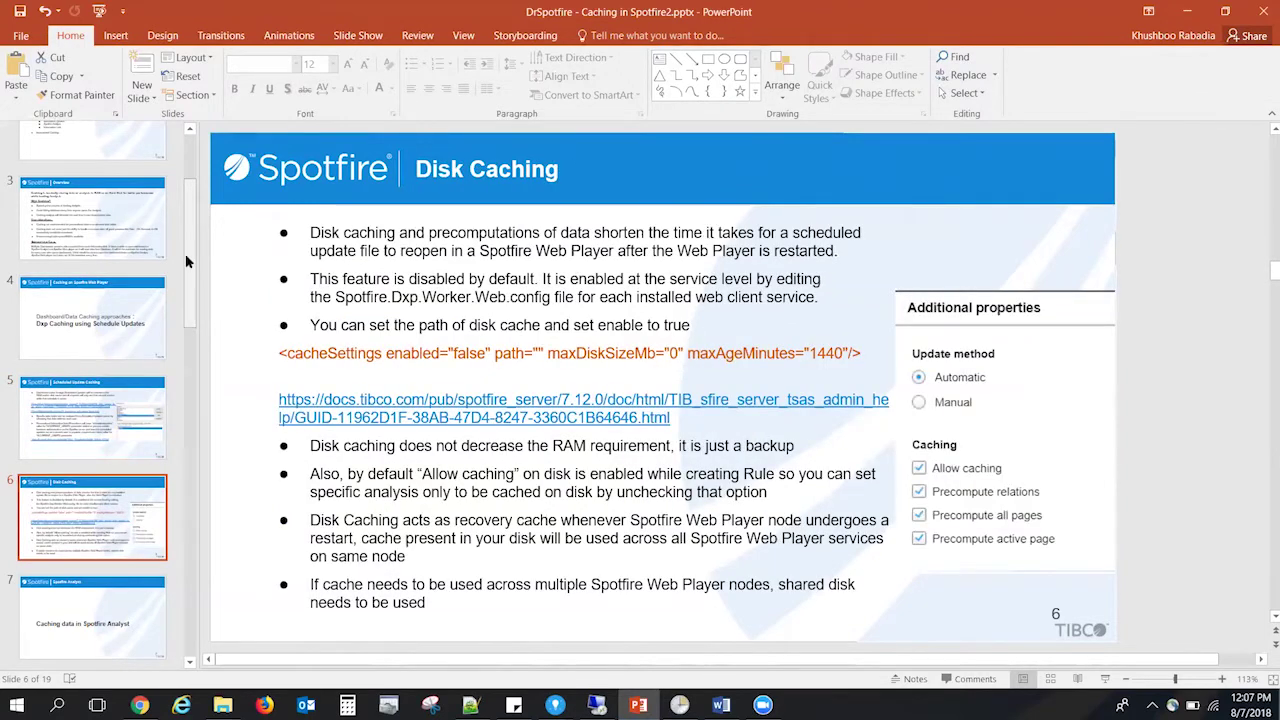
{"action": "scroll", "coordinate": [186, 258], "scroll_direction": "down", "scroll_amount": 1}
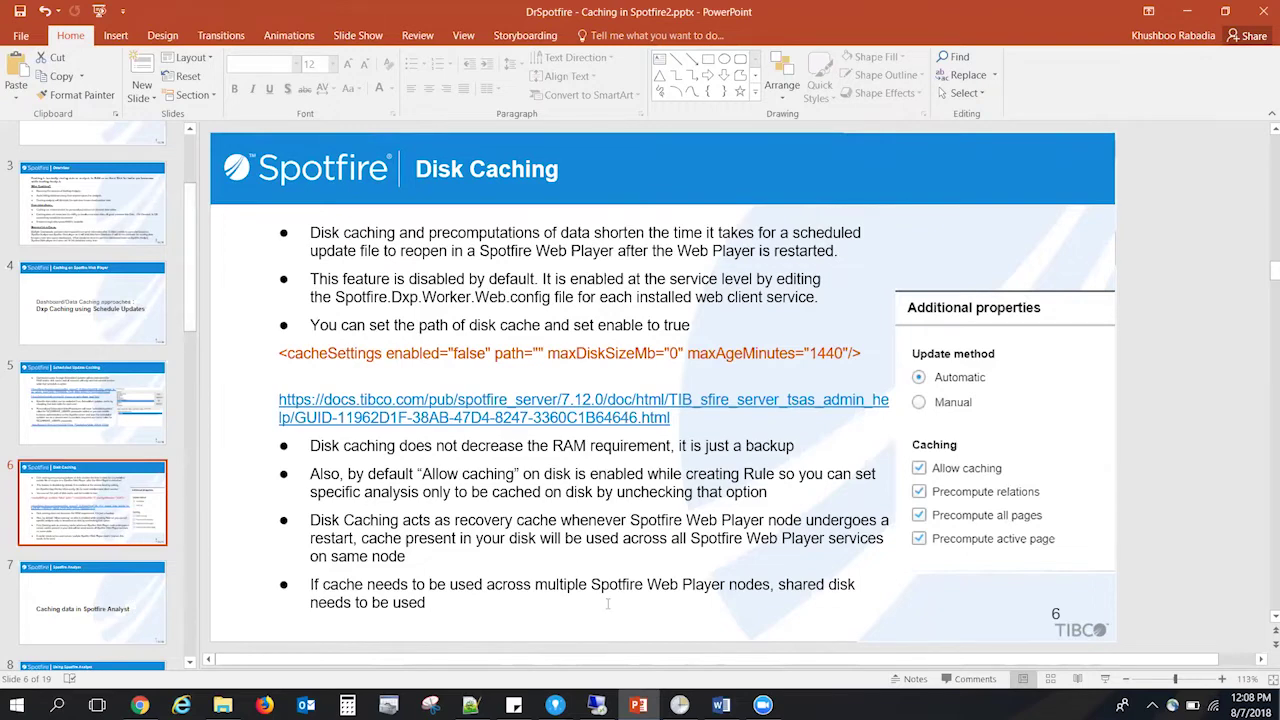
Switch to the tss-win2k12 remote desktop and browse to the tomcat\bin\config\root folder under C:\tibco\tss\7.11.0.
{"action": "mouse_move", "coordinate": [597, 706]}
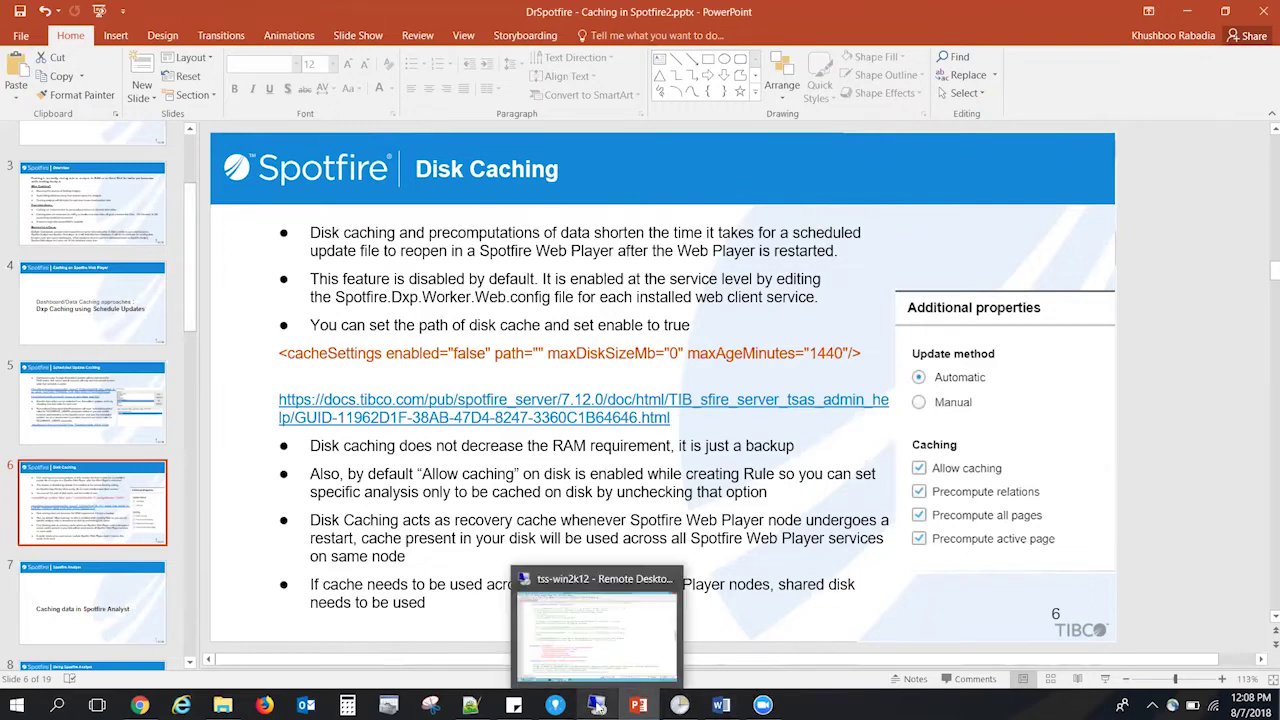
{"action": "mouse_move", "coordinate": [590, 611]}
{"action": "left_click", "coordinate": [590, 607]}
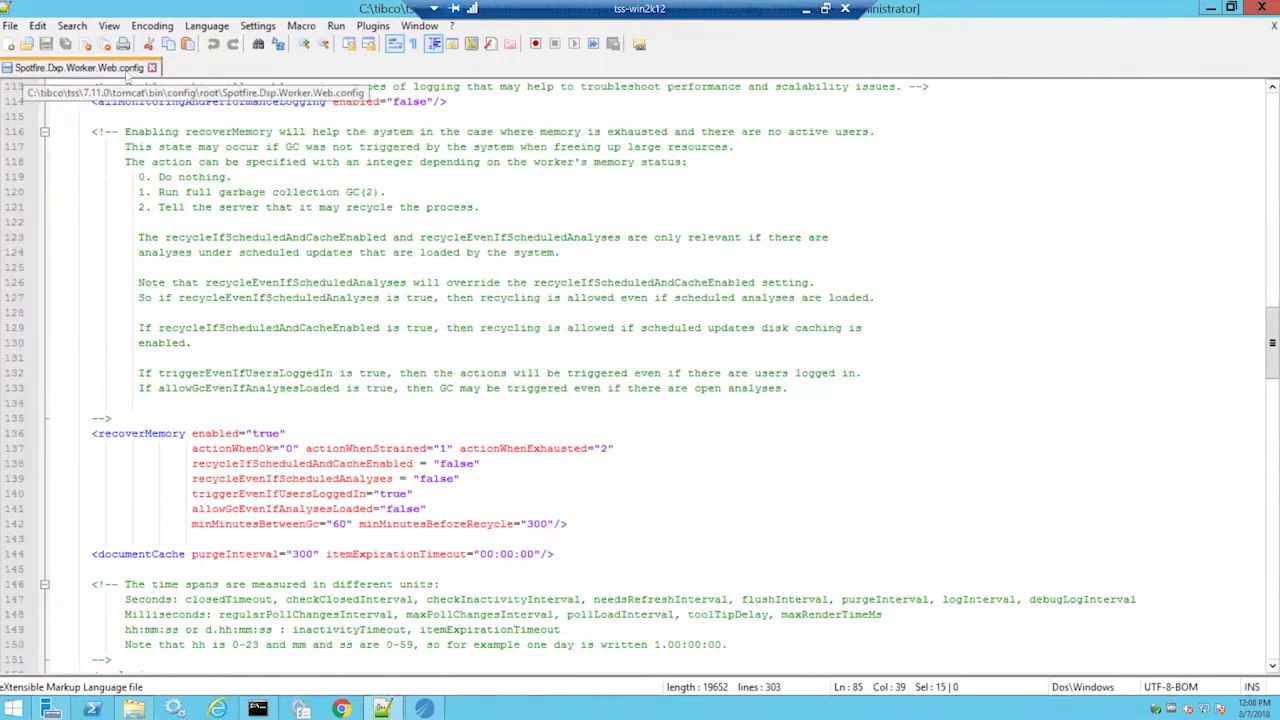
{"action": "left_click", "coordinate": [134, 708]}
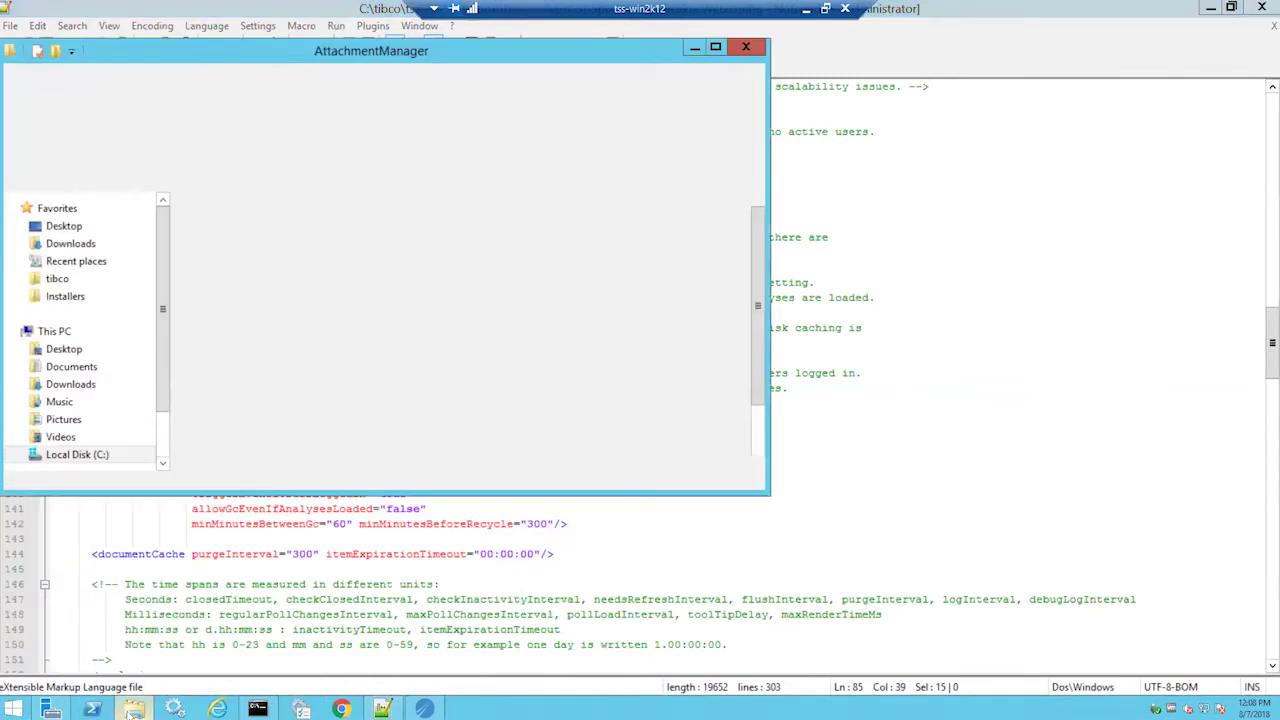
{"action": "left_click", "coordinate": [398, 184]}
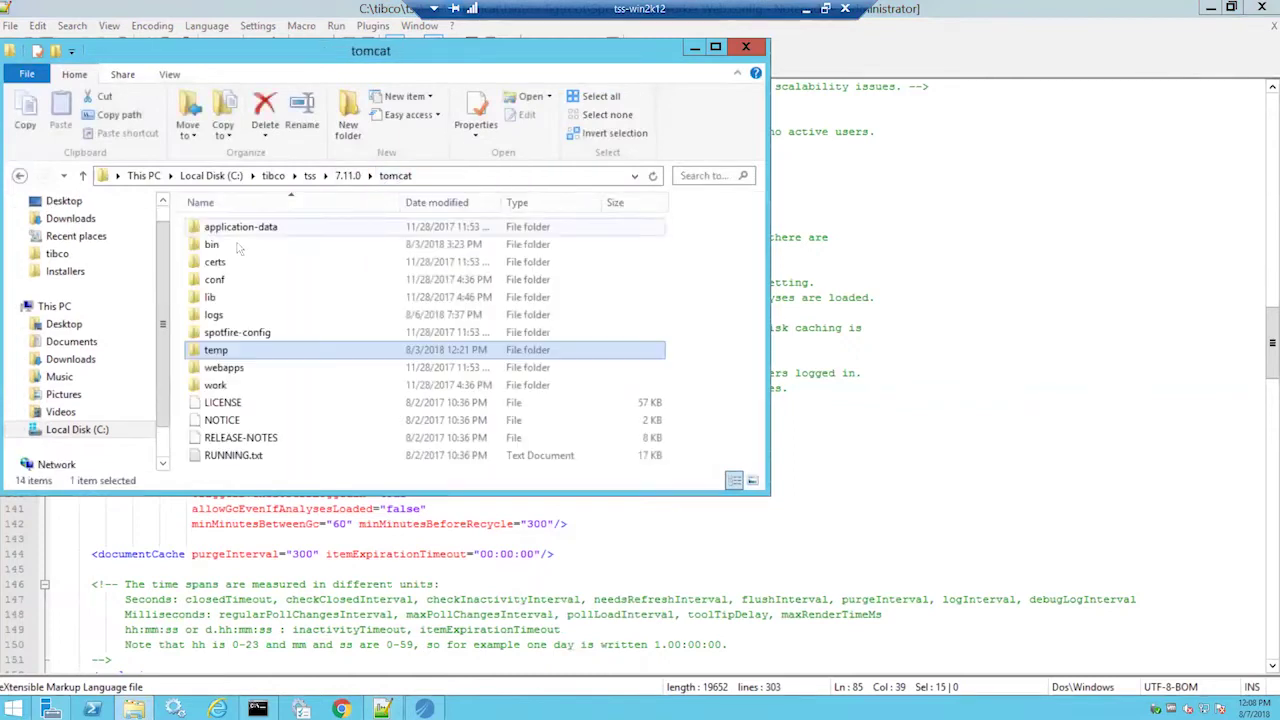
{"action": "double_click", "coordinate": [308, 246]}
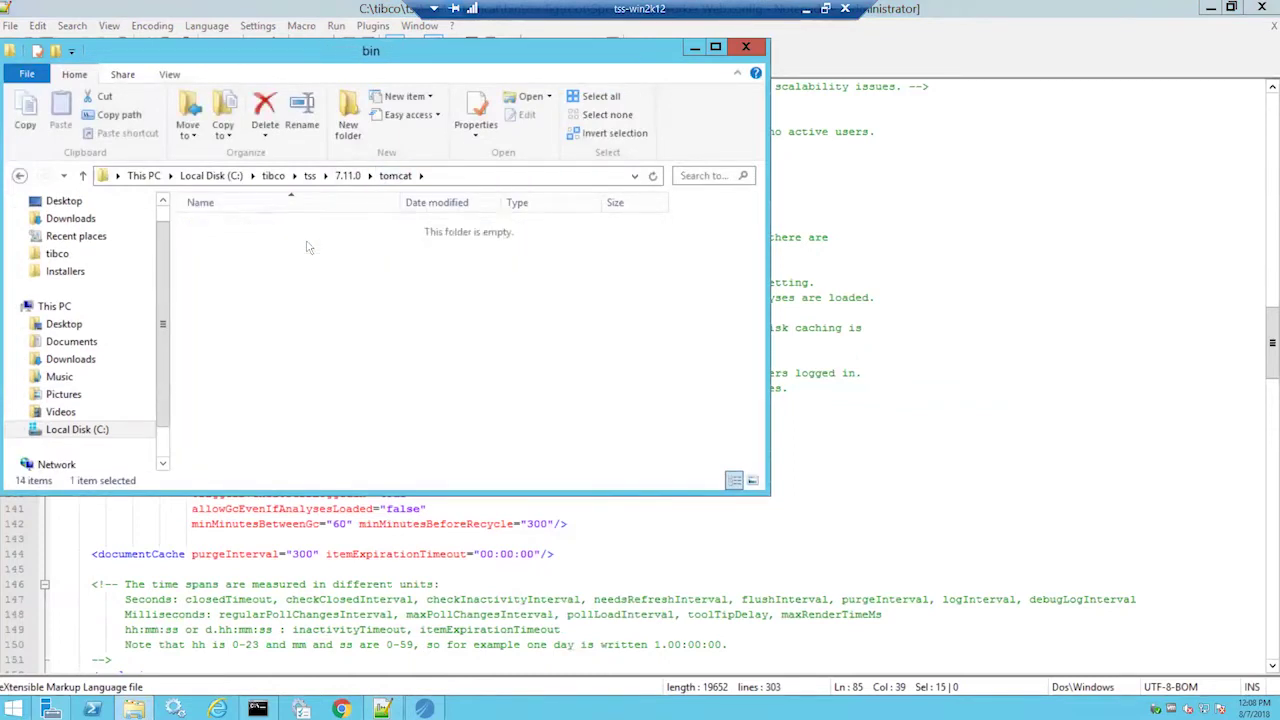
{"action": "double_click", "coordinate": [218, 230]}
{"action": "double_click", "coordinate": [215, 229]}
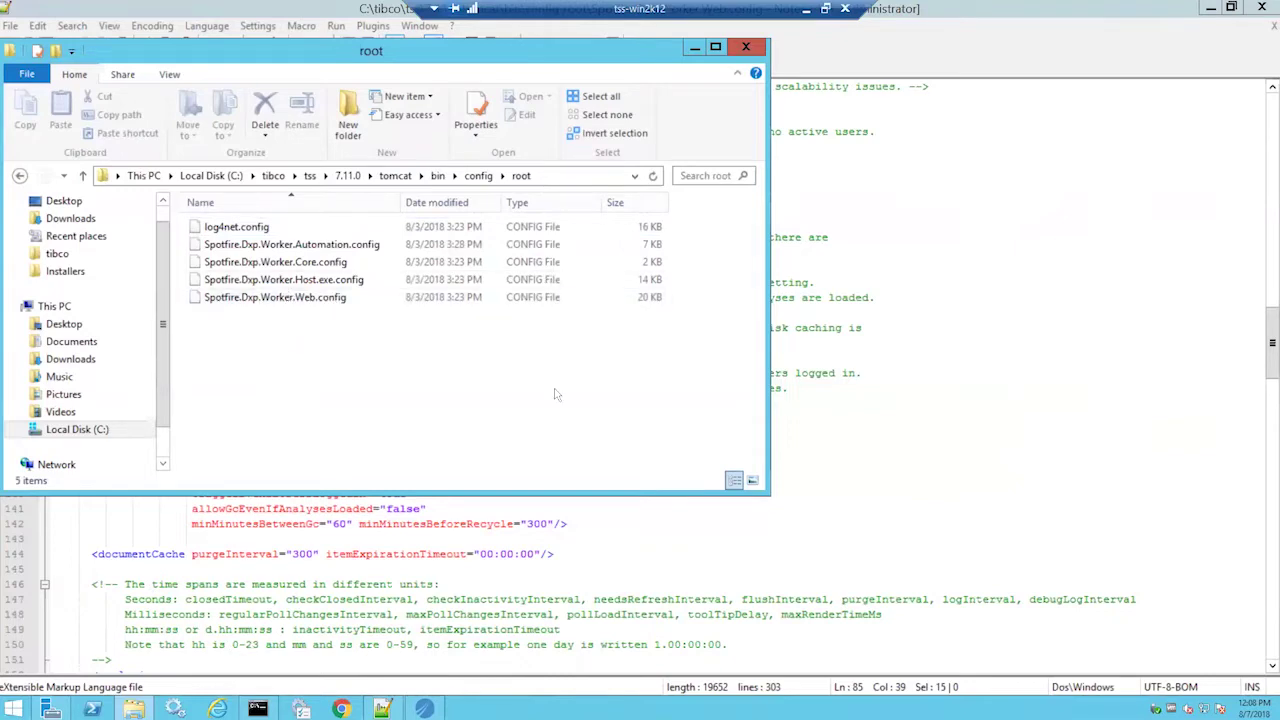
Return to Spotfire.Dxp.Worker.Web.config, highlight the cacheSettings enabled attribute inside the scheduledUpdates section, and minimize the remote session.
{"action": "left_click", "coordinate": [895, 526]}
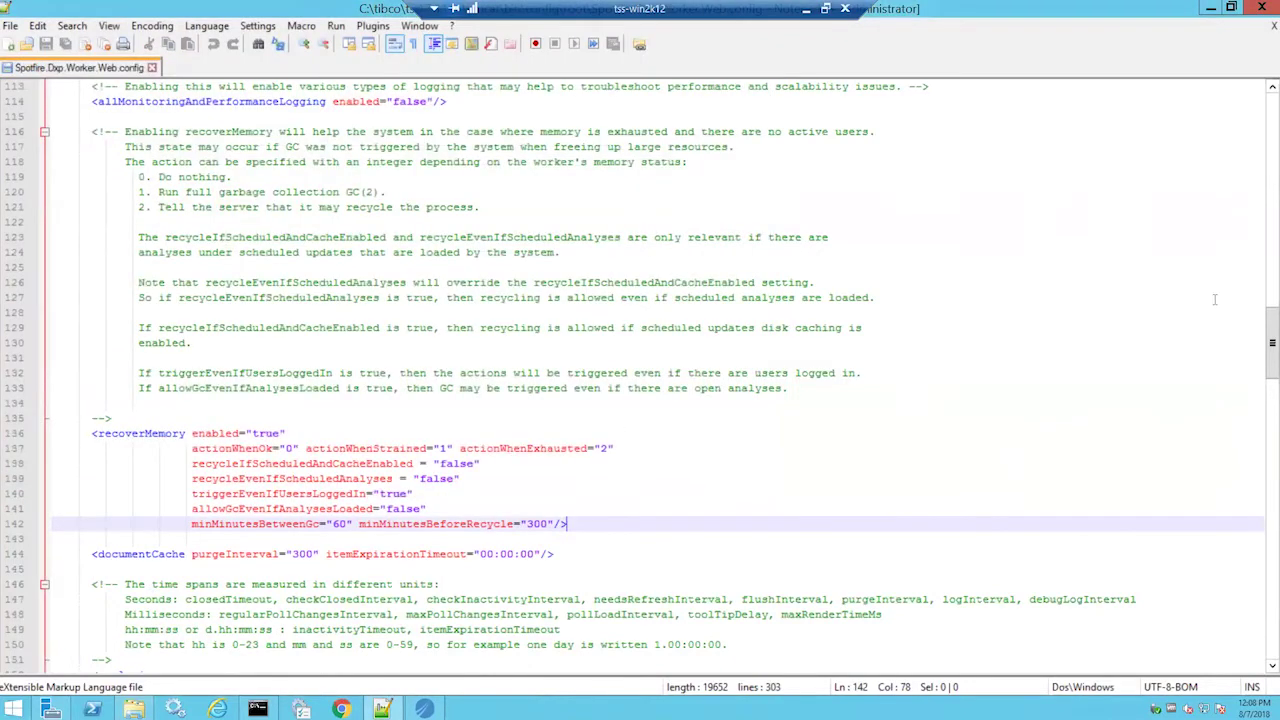
{"action": "scroll", "coordinate": [1270, 210], "scroll_direction": "up", "scroll_amount": 12}
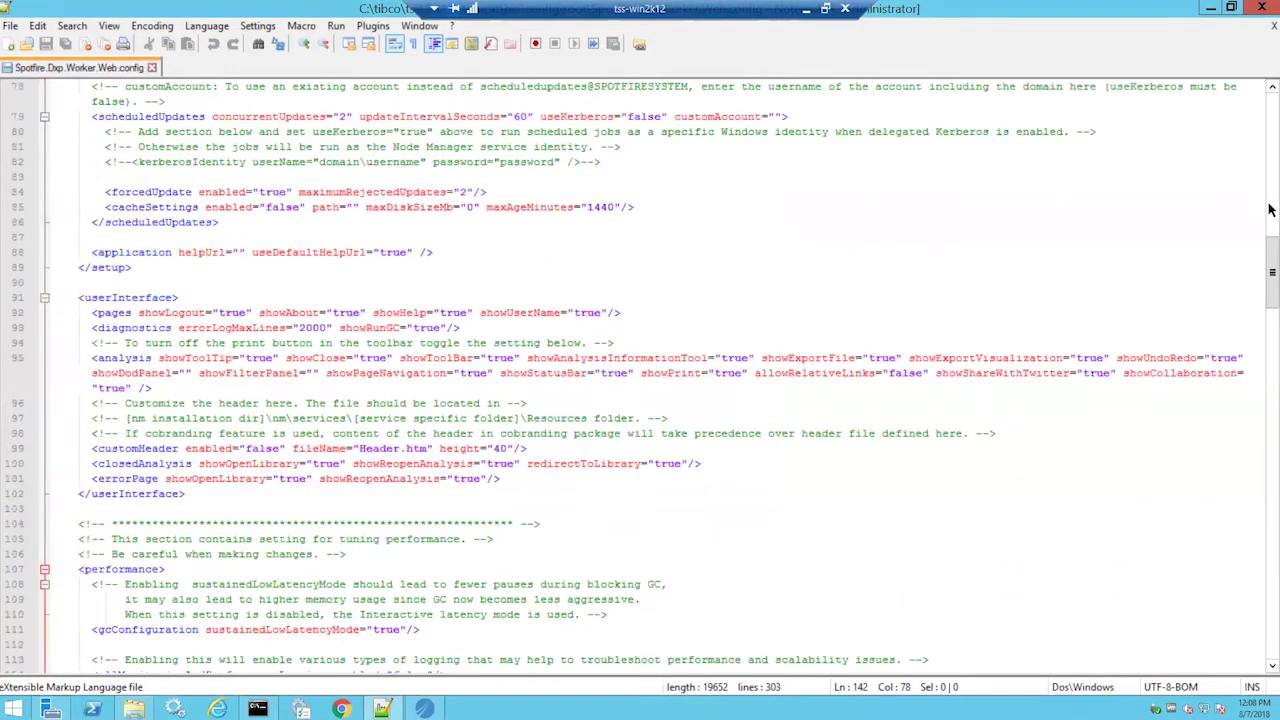
{"action": "left_click_drag", "start_coordinate": [101, 207], "coordinate": [308, 207]}
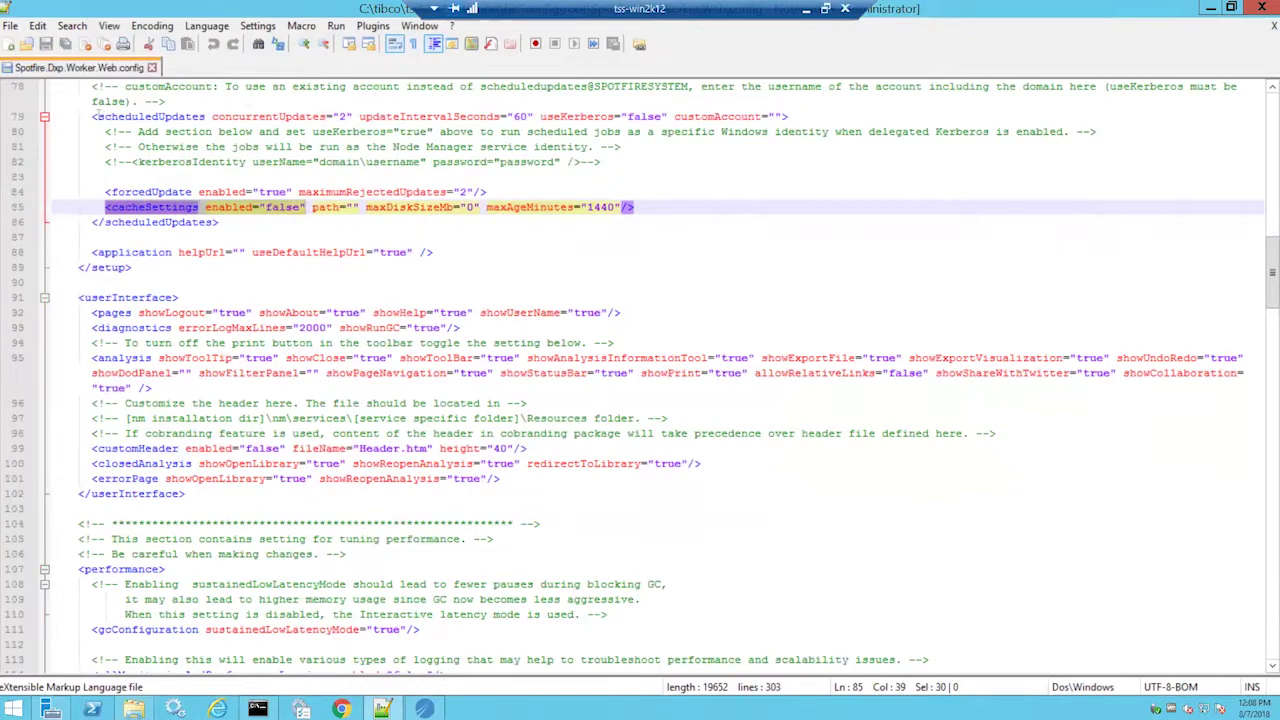
{"action": "left_click_drag", "start_coordinate": [100, 116], "coordinate": [206, 116]}
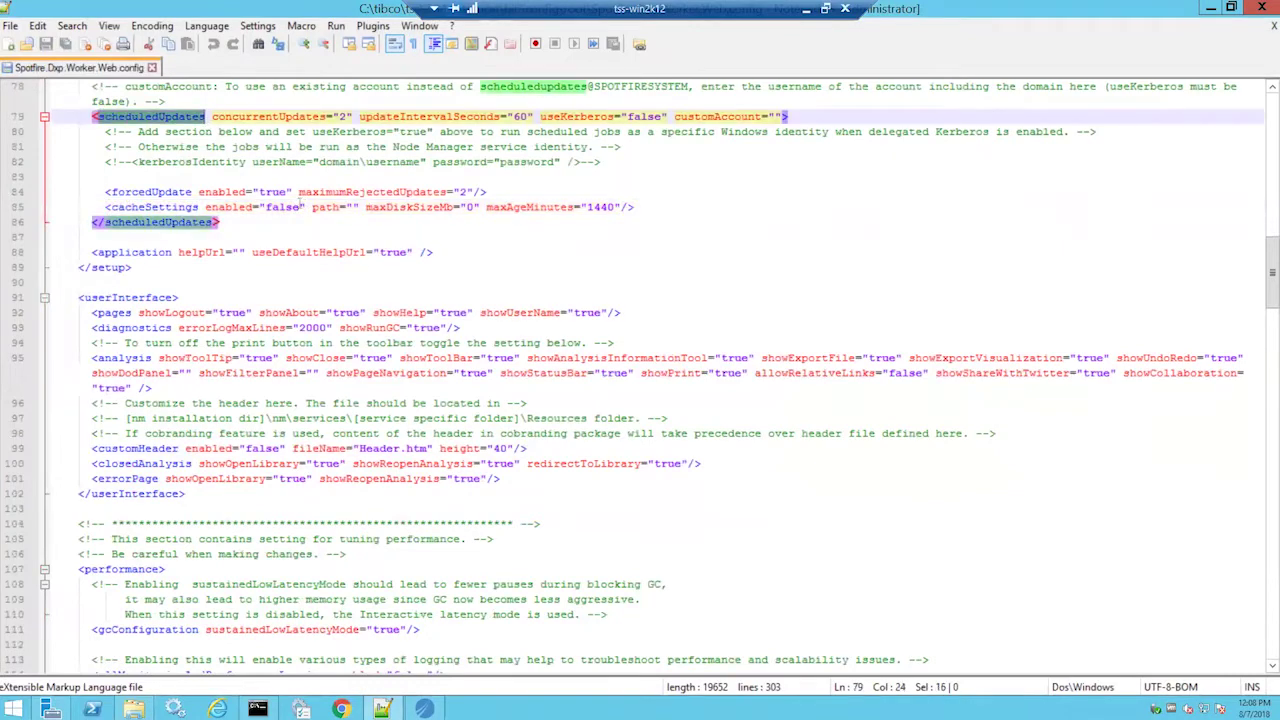
{"action": "left_click_drag", "start_coordinate": [280, 207], "coordinate": [106, 205]}
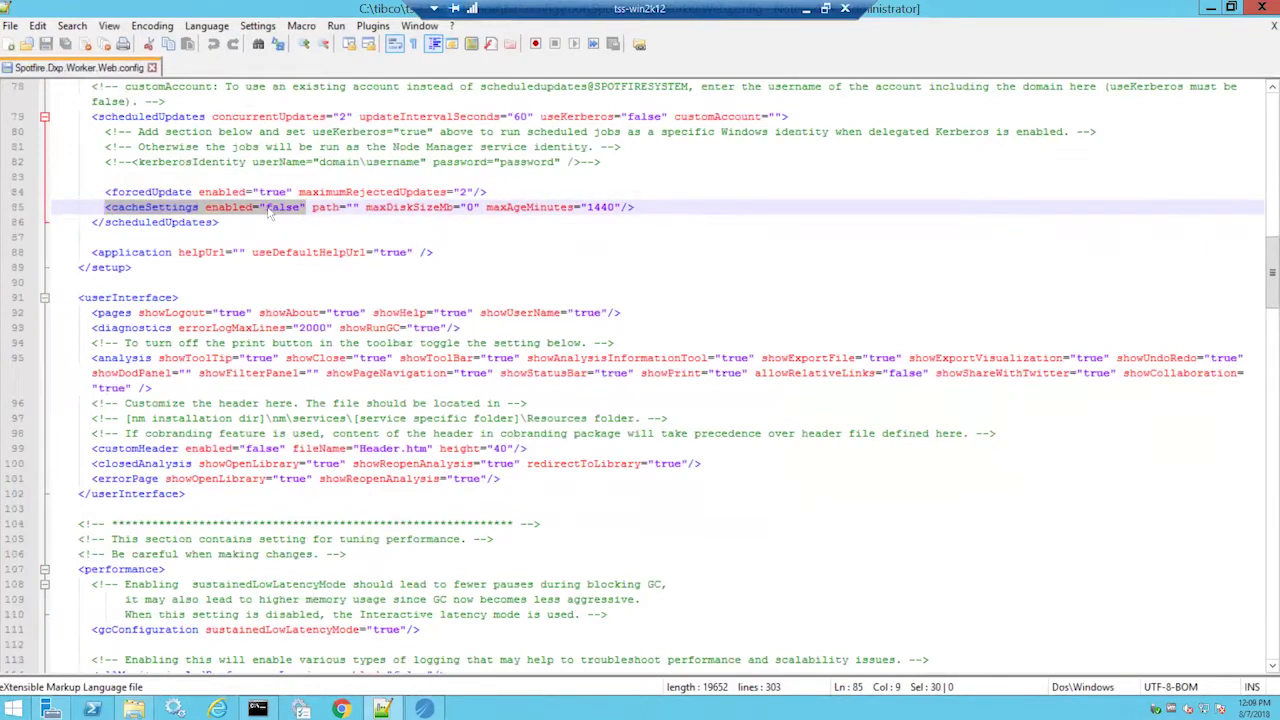
{"action": "left_click", "coordinate": [266, 207]}
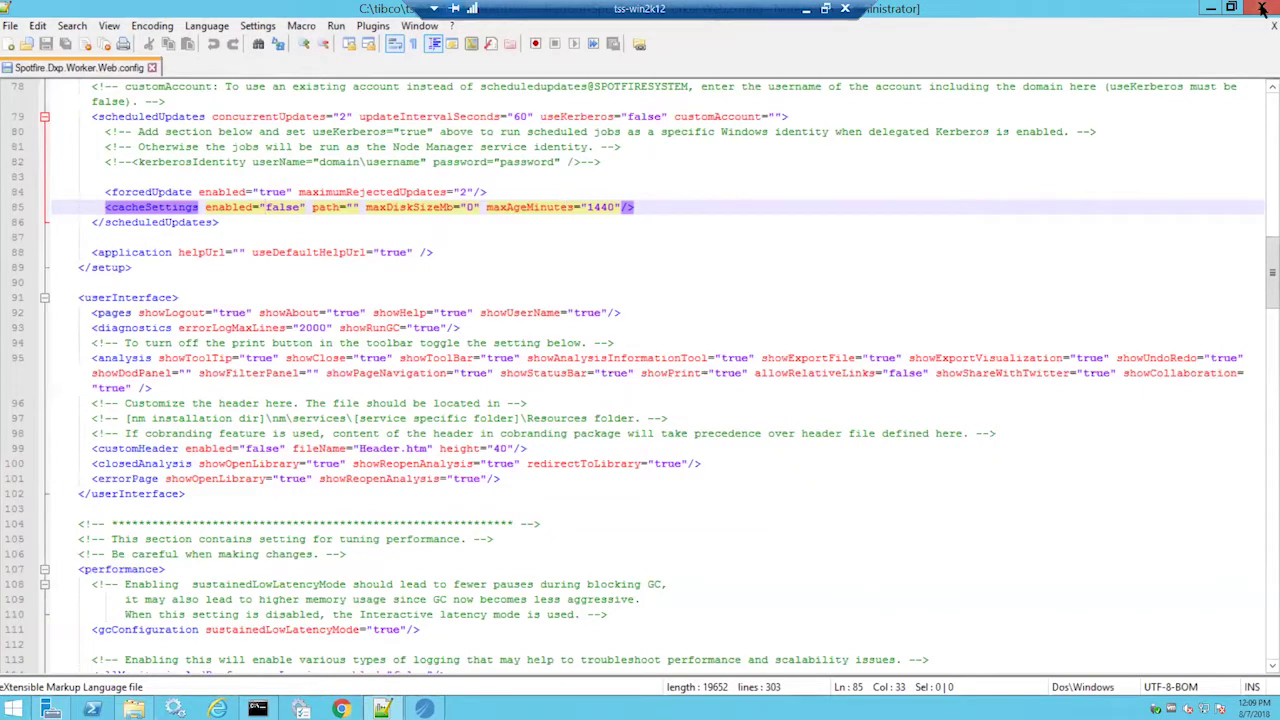
{"action": "left_click", "coordinate": [806, 8]}
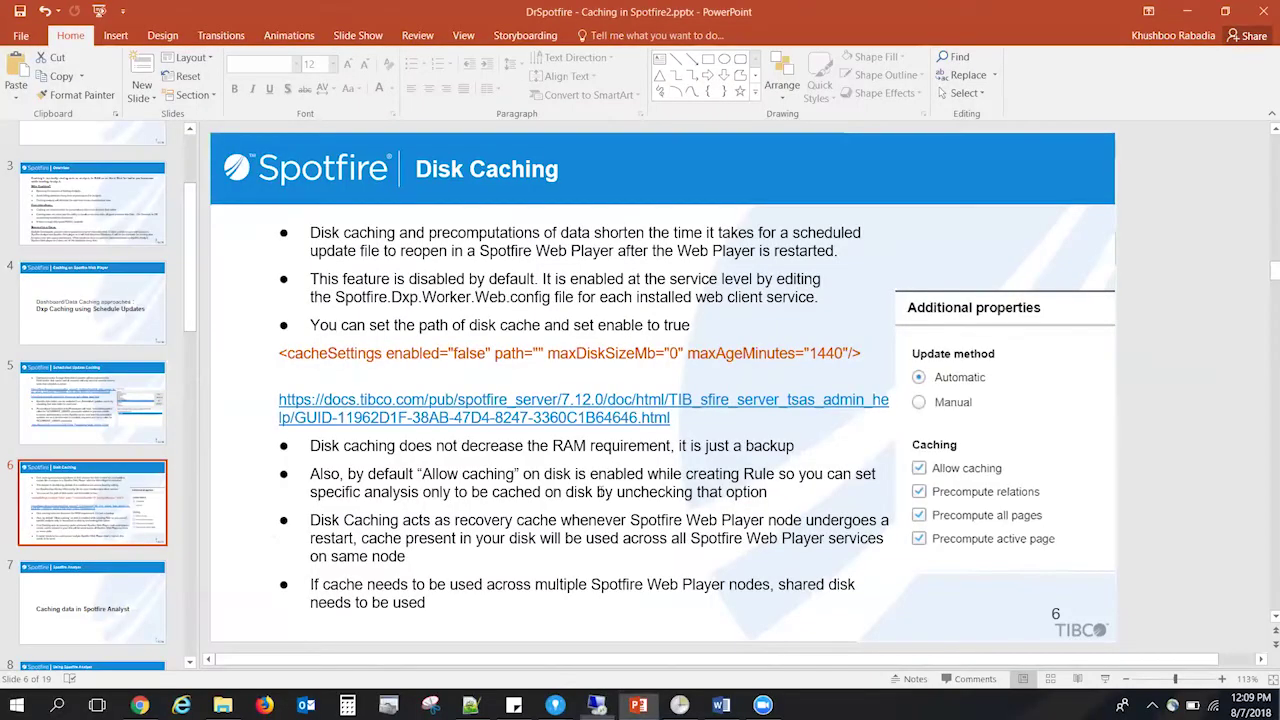
Switch to Scheduling & Routing in Chrome, edit the IntroSpotfire rule, and open its additional properties.
{"action": "left_click", "coordinate": [139, 705]}
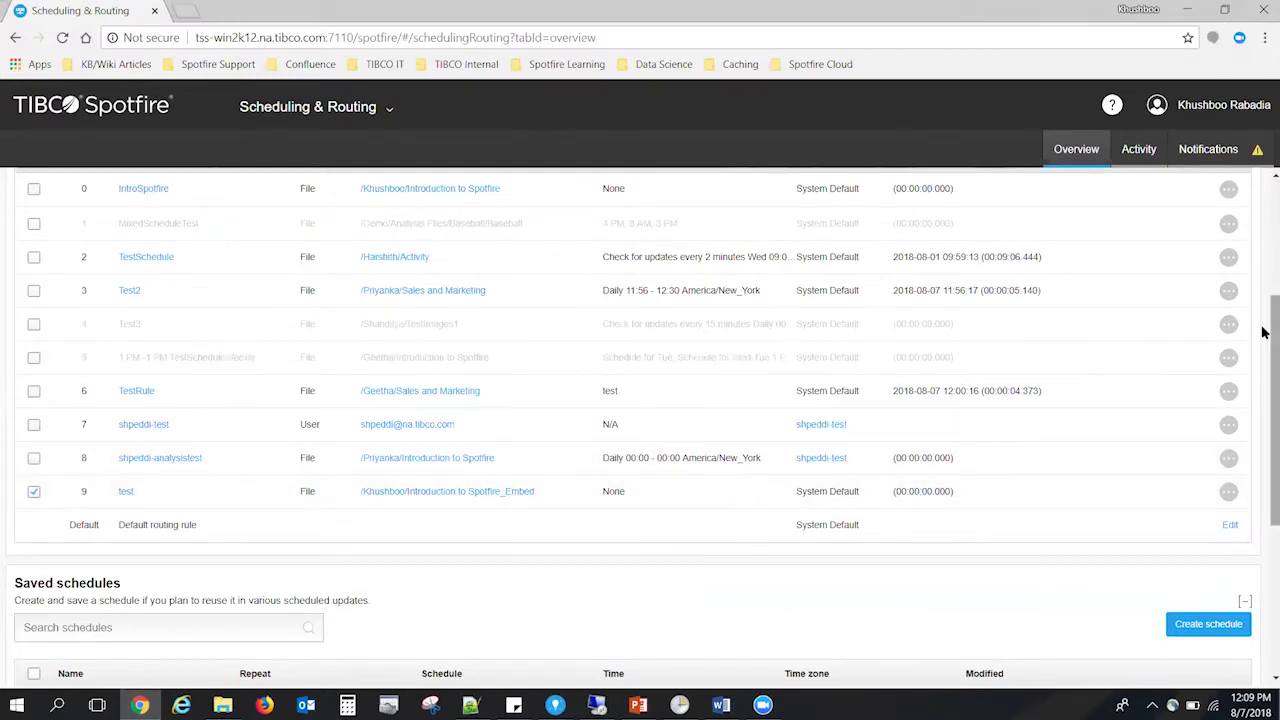
{"action": "scroll", "coordinate": [1264, 332], "scroll_direction": "up", "scroll_amount": 2}
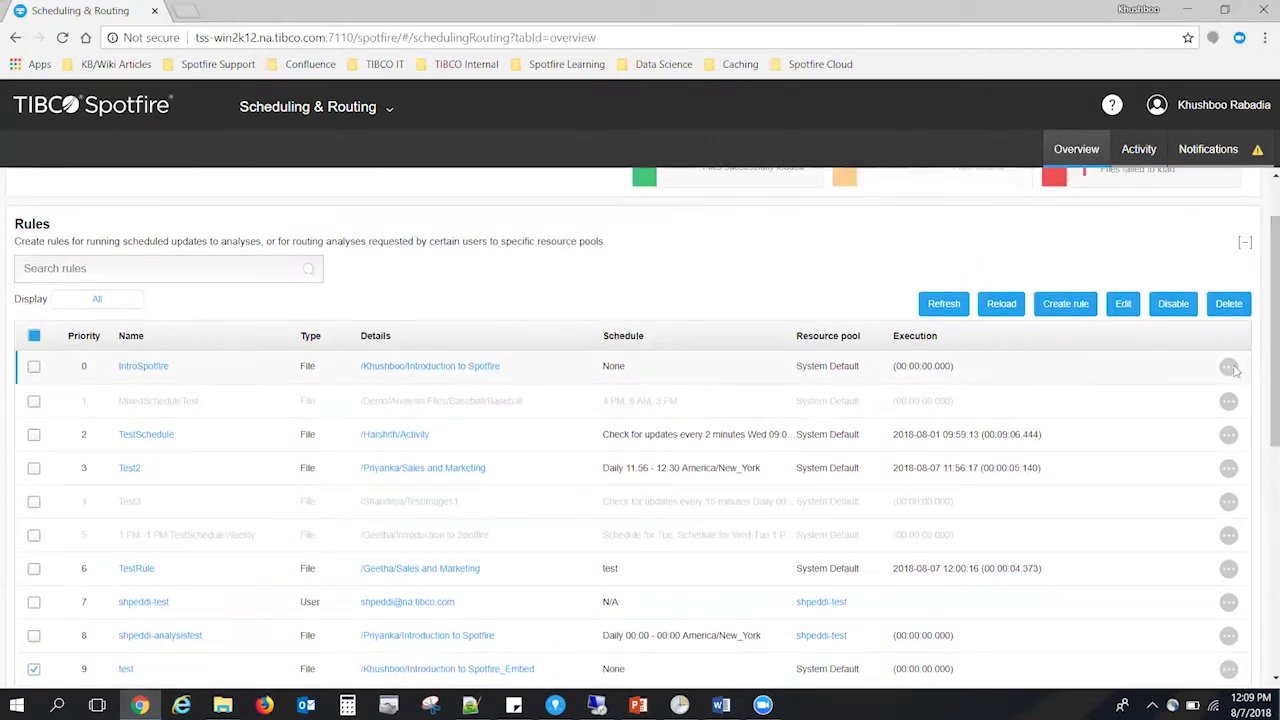
{"action": "left_click", "coordinate": [1229, 367]}
{"action": "left_click", "coordinate": [1103, 440]}
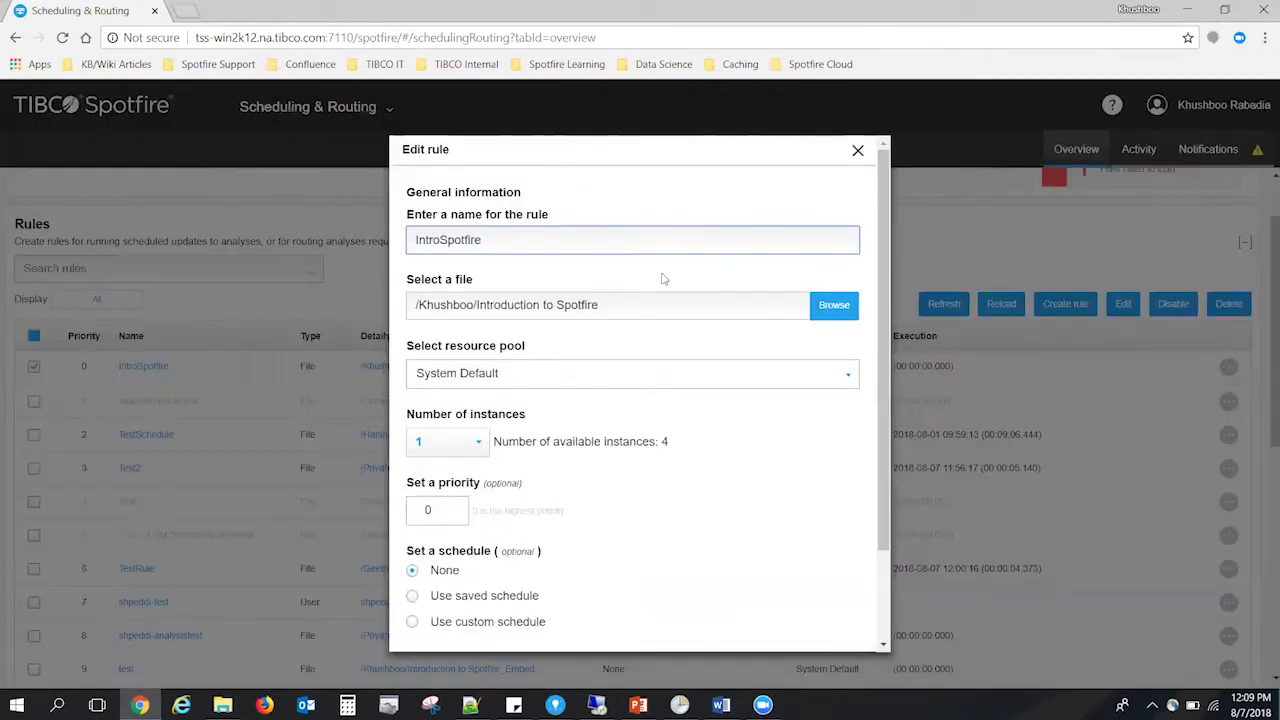
{"action": "scroll", "coordinate": [883, 614], "scroll_direction": "down", "scroll_amount": 1}
{"action": "scroll", "coordinate": [881, 614], "scroll_direction": "down", "scroll_amount": 1}
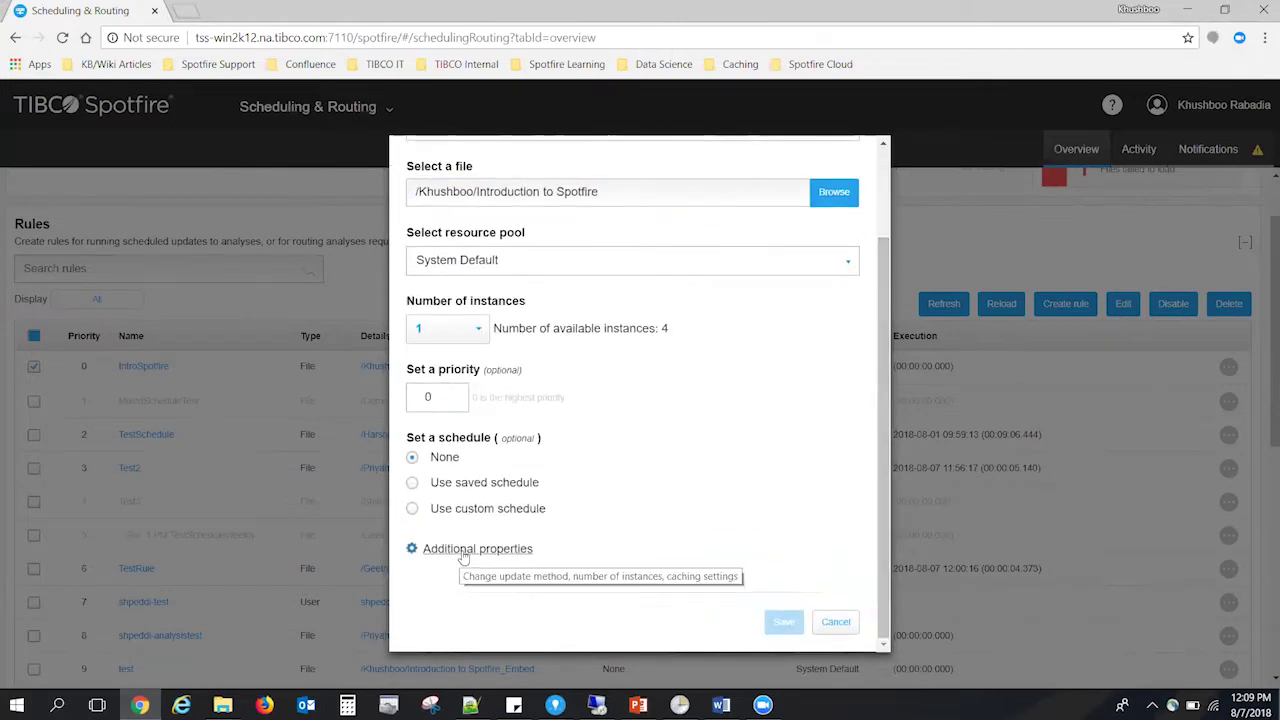
{"action": "left_click", "coordinate": [463, 551]}
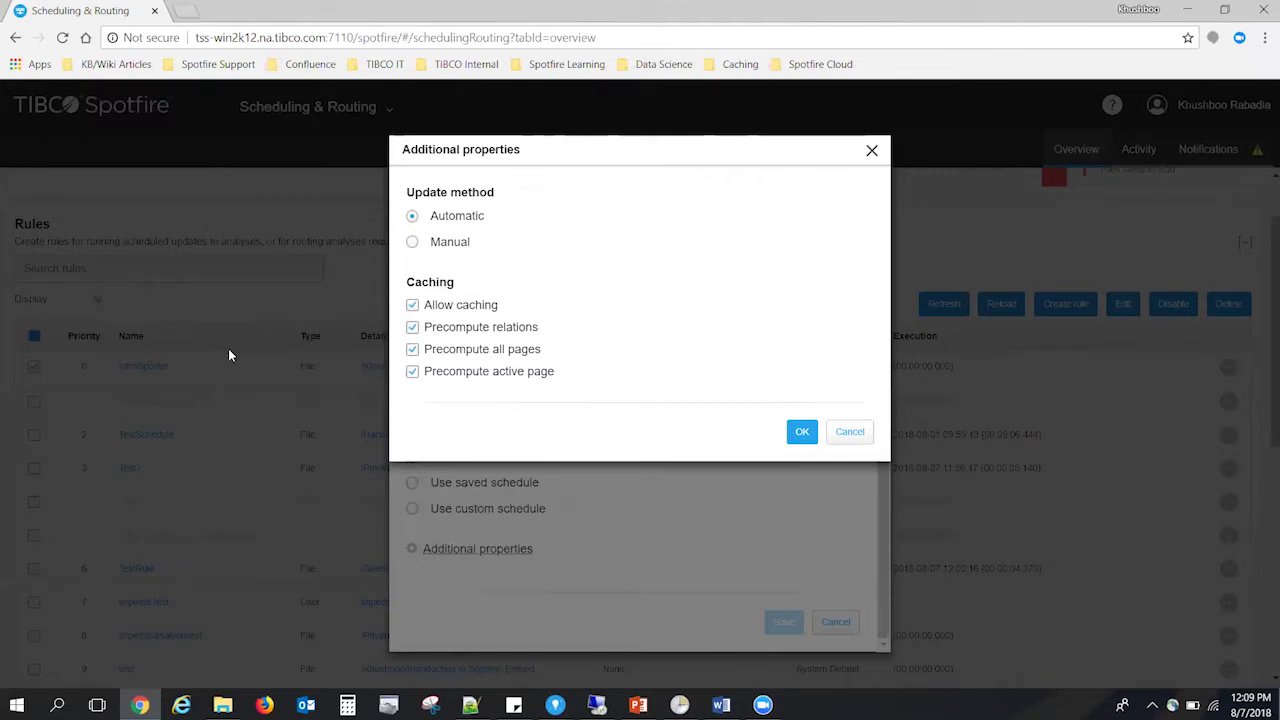
Turn off Allow caching for the IntroSpotfire rule and discard the changes.
{"action": "left_click", "coordinate": [412, 306]}
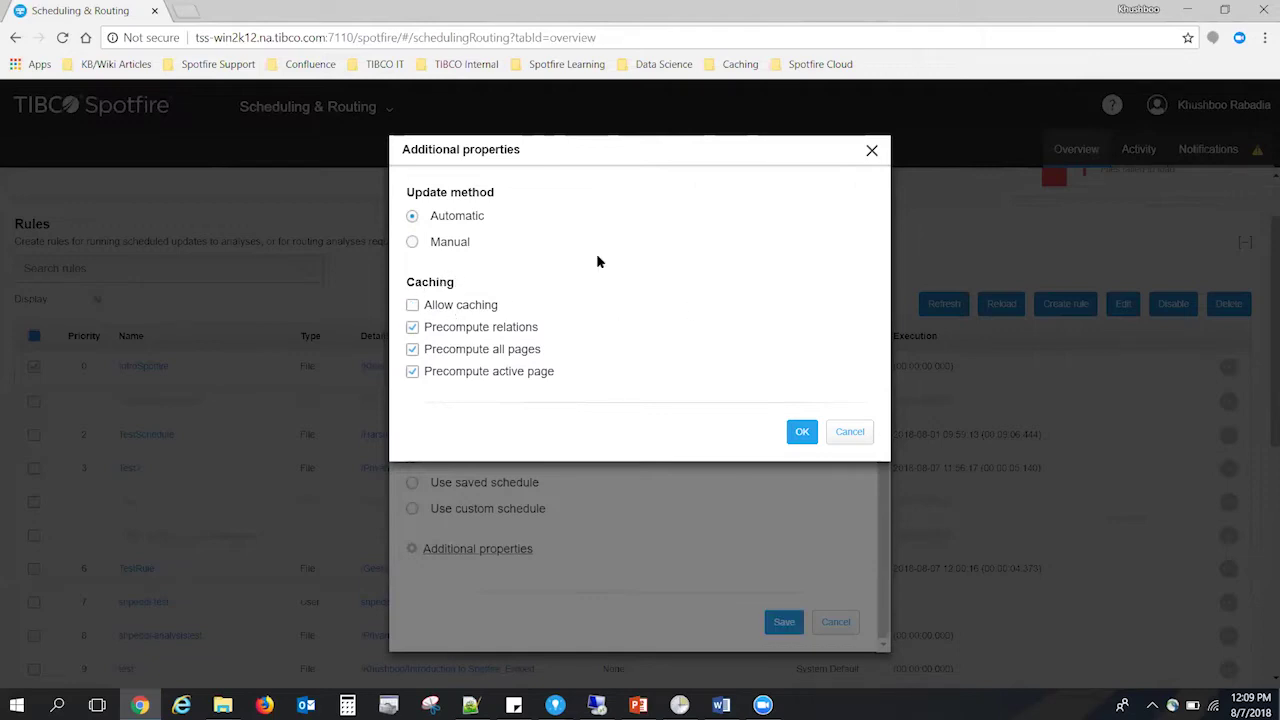
{"action": "left_click", "coordinate": [848, 432]}
{"action": "left_click", "coordinate": [836, 621]}
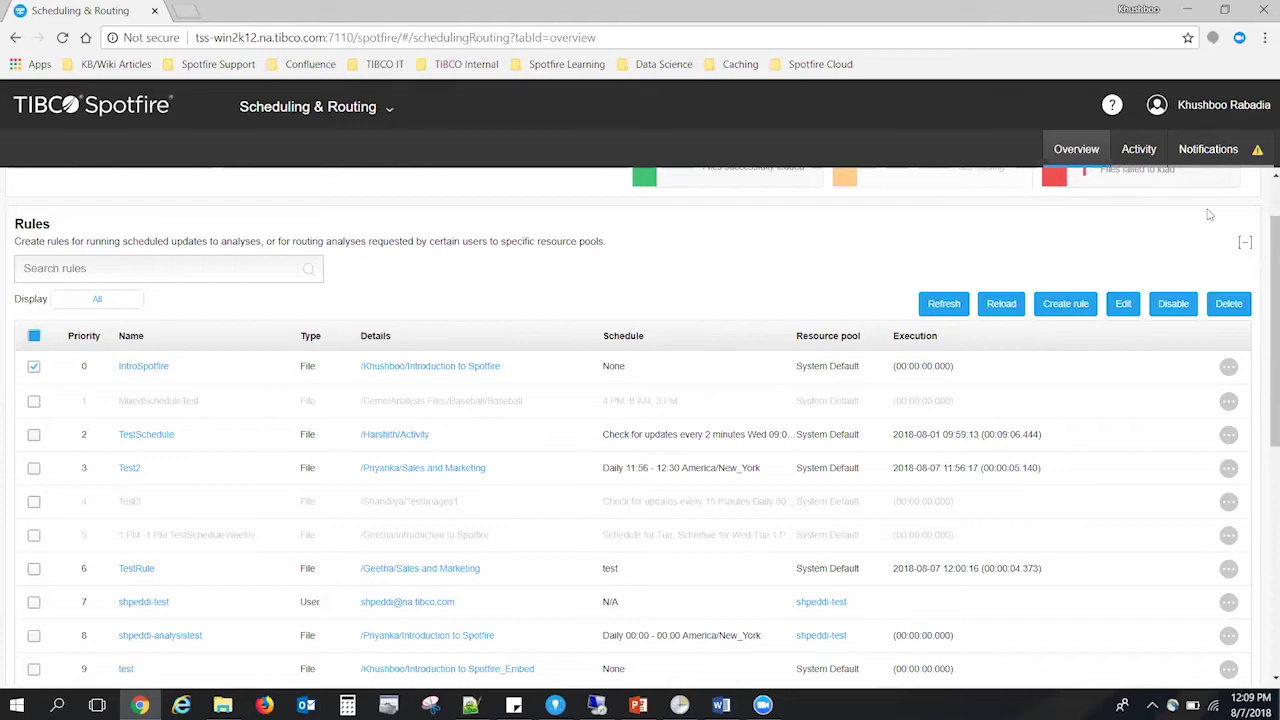
Switch to the remote desktop, highlight the path attribute of cacheSettings in the web config file, and minimize the session.
{"action": "mouse_move", "coordinate": [628, 712]}
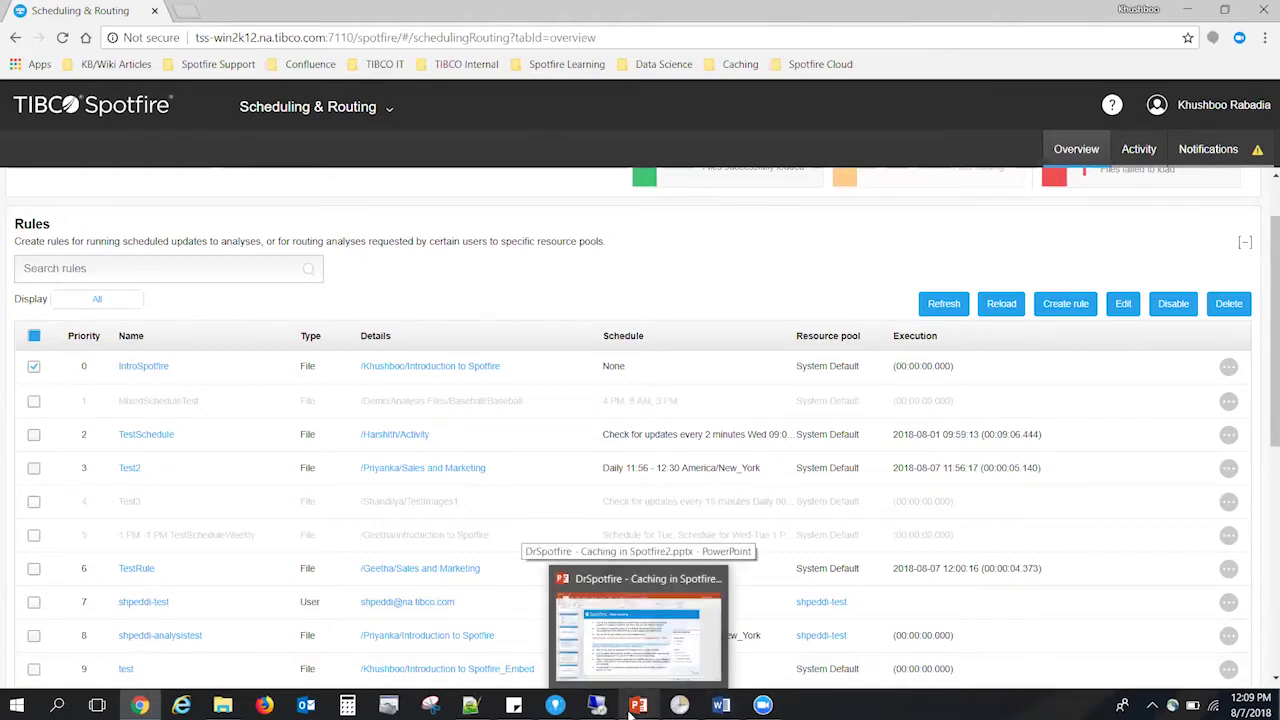
{"action": "mouse_move", "coordinate": [637, 680]}
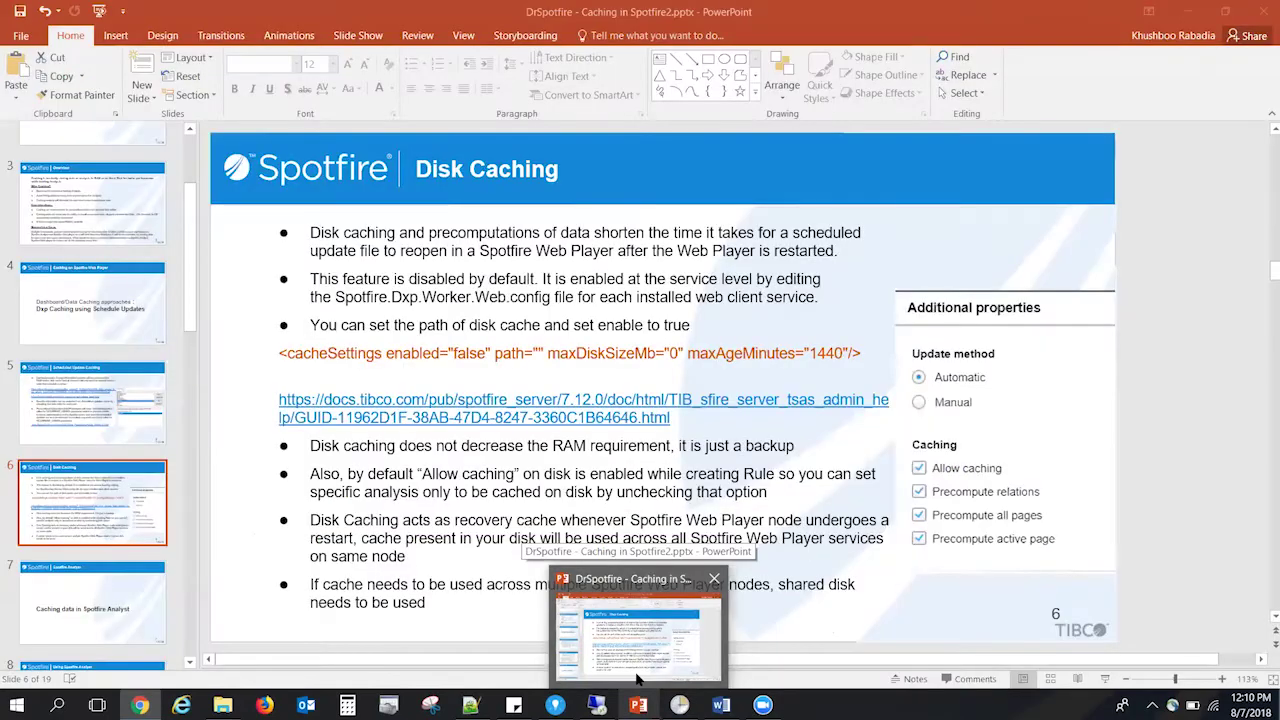
{"action": "left_click", "coordinate": [603, 708]}
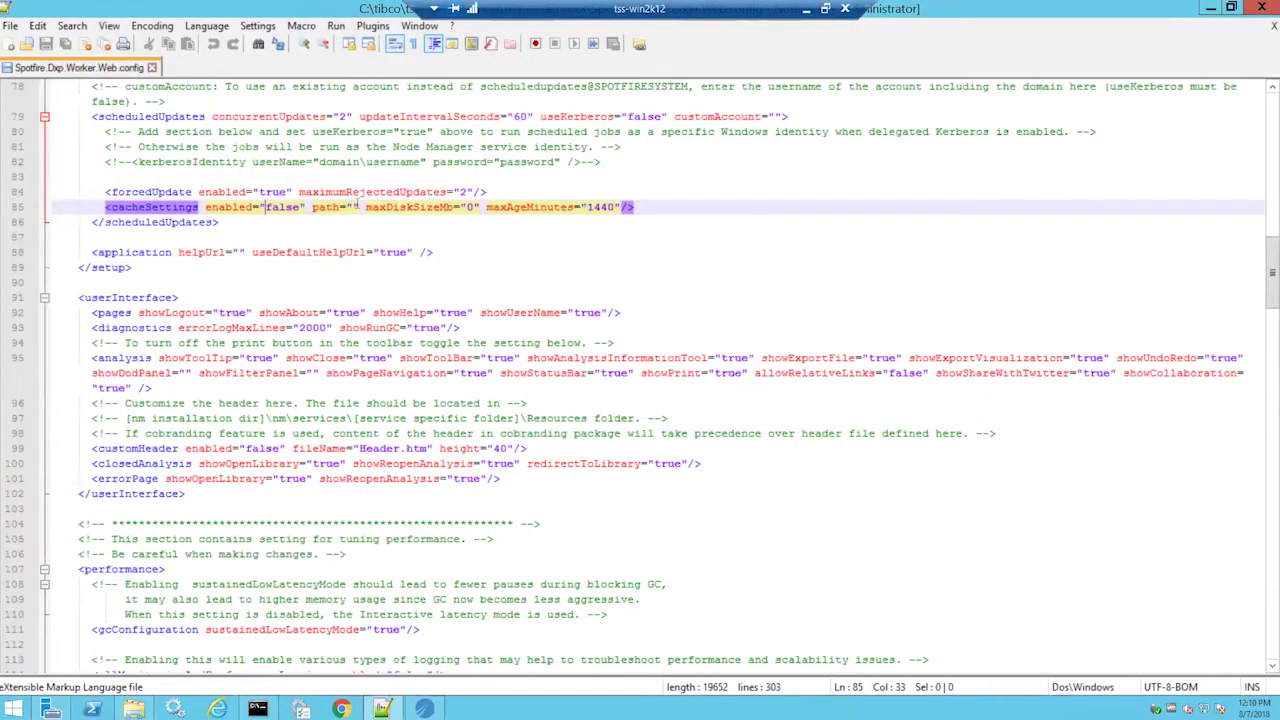
{"action": "left_click_drag", "start_coordinate": [358, 206], "coordinate": [311, 207]}
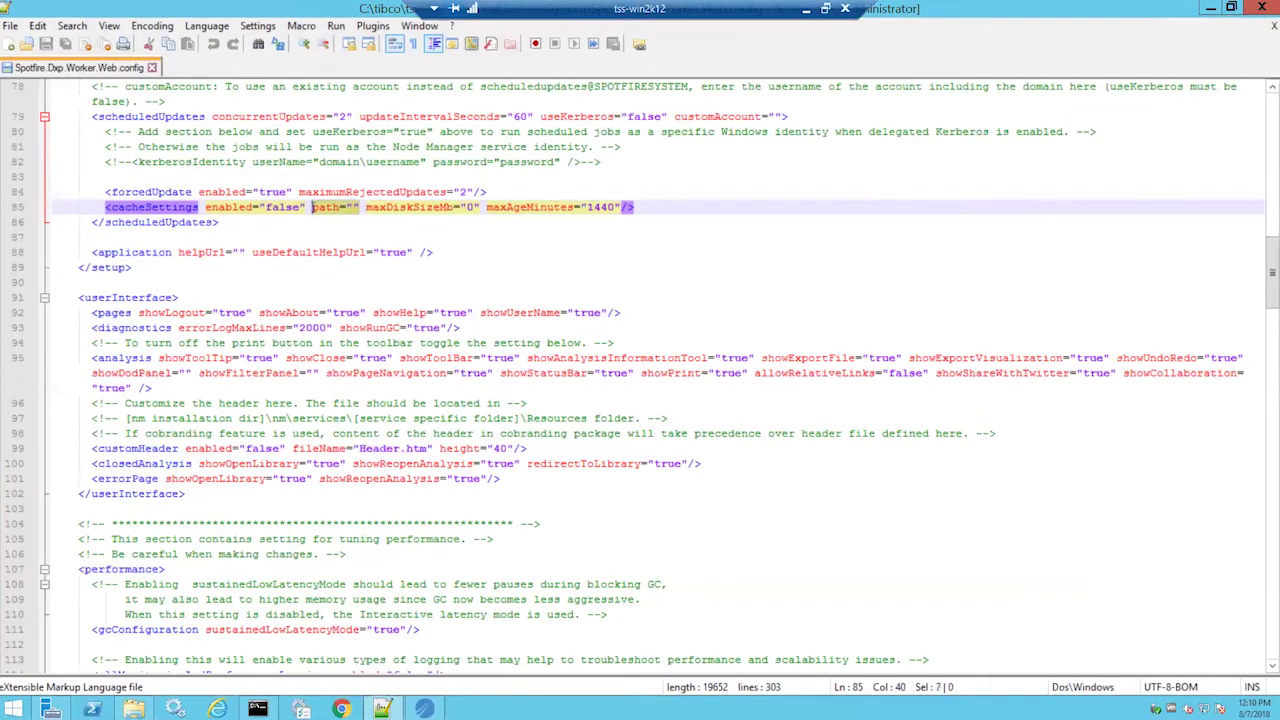
{"action": "left_click", "coordinate": [313, 208]}
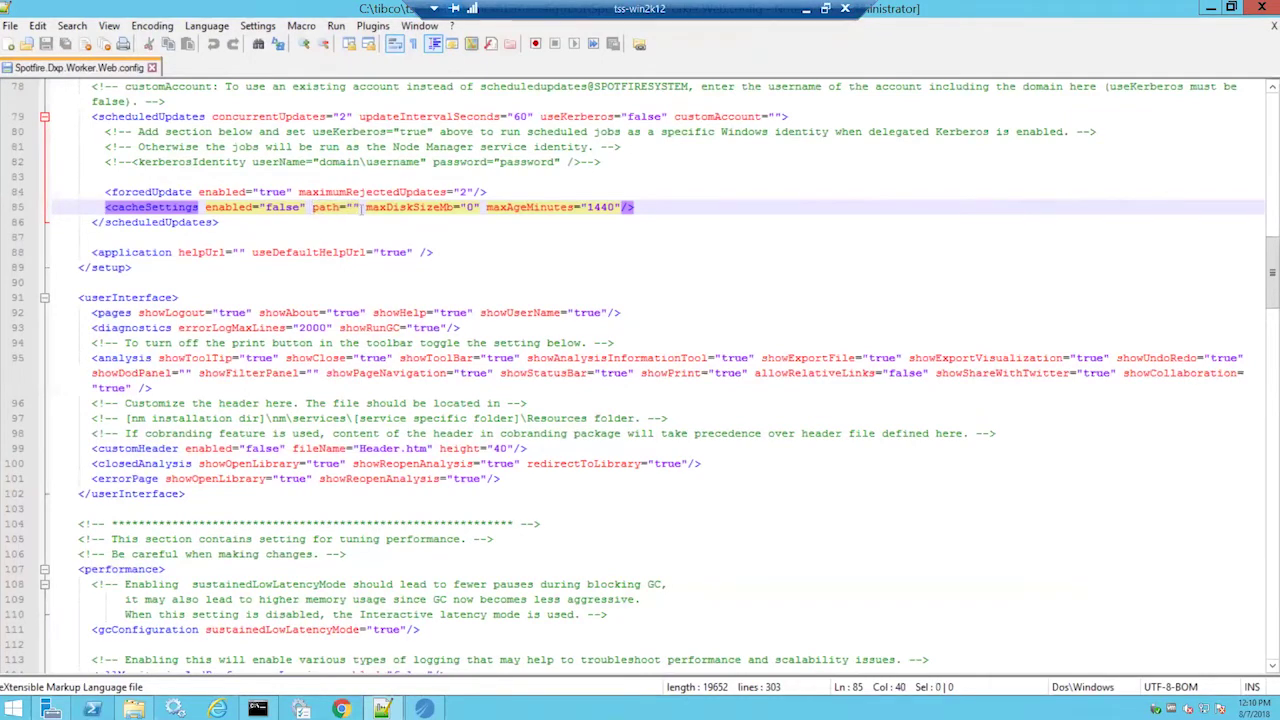
{"action": "left_click_drag", "start_coordinate": [361, 207], "coordinate": [313, 207]}
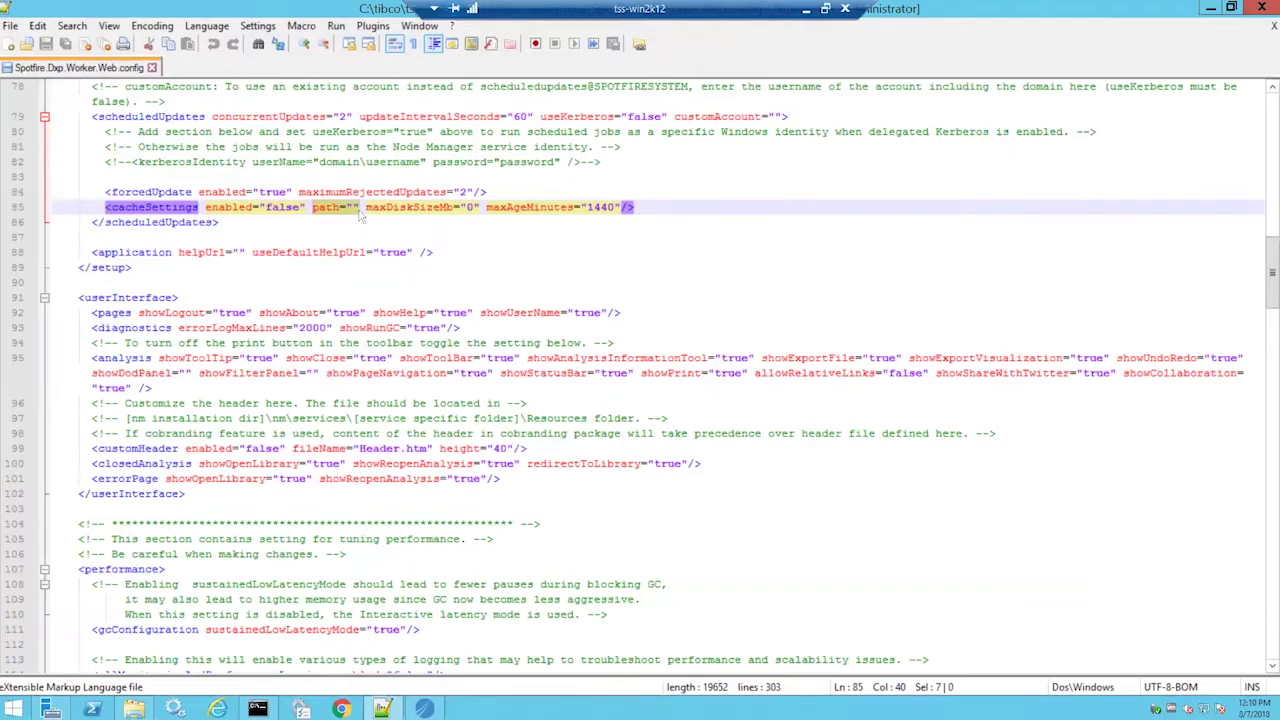
{"action": "left_click", "coordinate": [805, 8]}
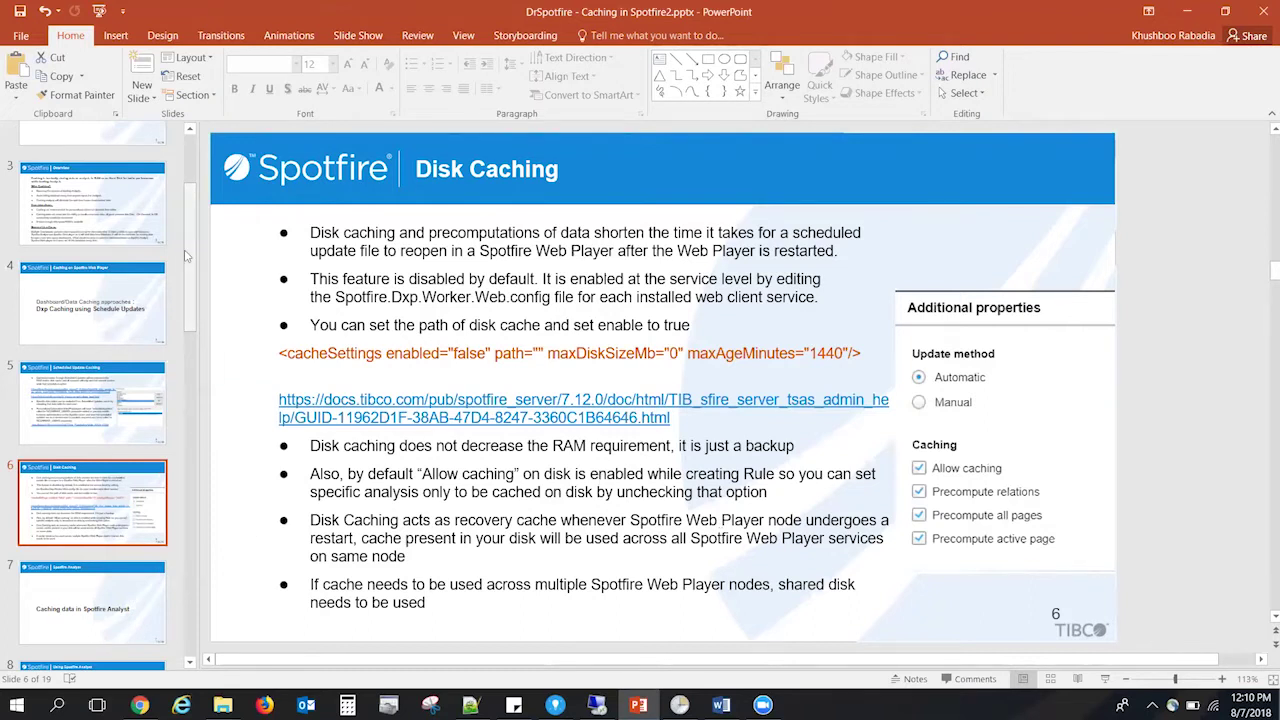
Show slide 7 on caching data in Spotfire Analyst and switch to the Introduction to Spotfire analysis.
{"action": "left_click_drag", "start_coordinate": [185, 256], "coordinate": [195, 309]}
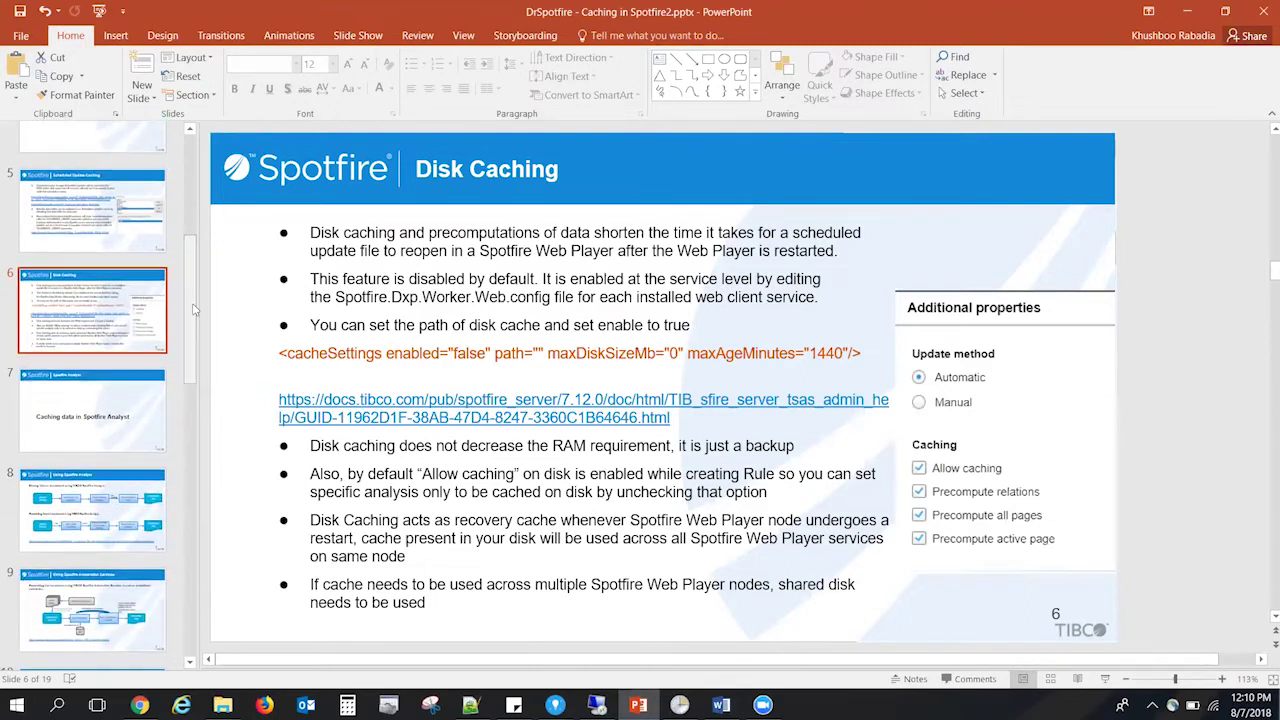
{"action": "left_click", "coordinate": [112, 433]}
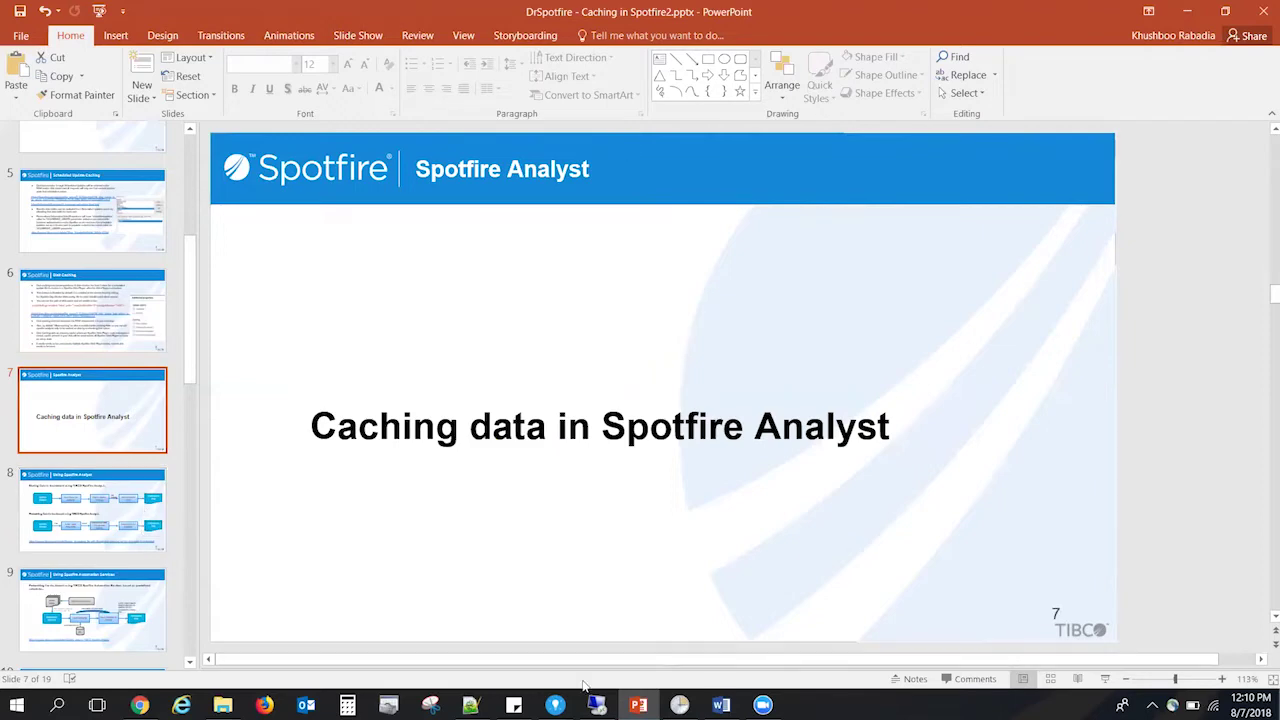
{"action": "mouse_move", "coordinate": [565, 708]}
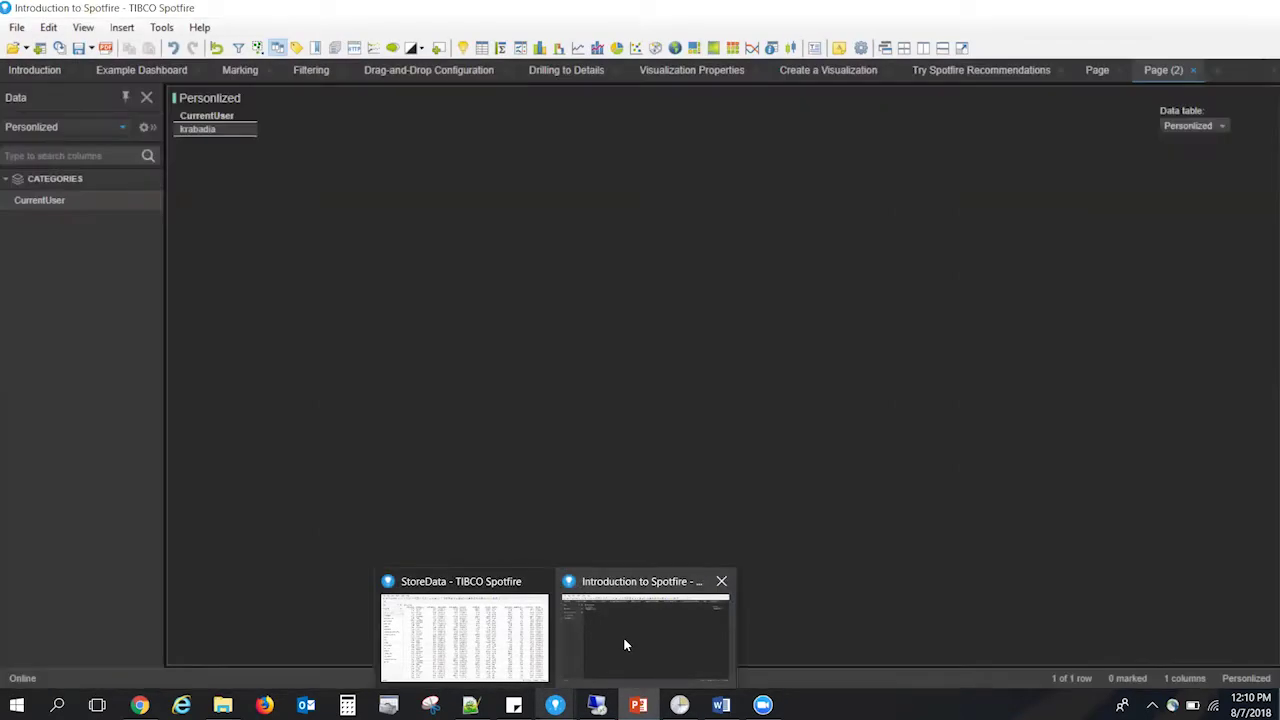
{"action": "left_click", "coordinate": [623, 637]}
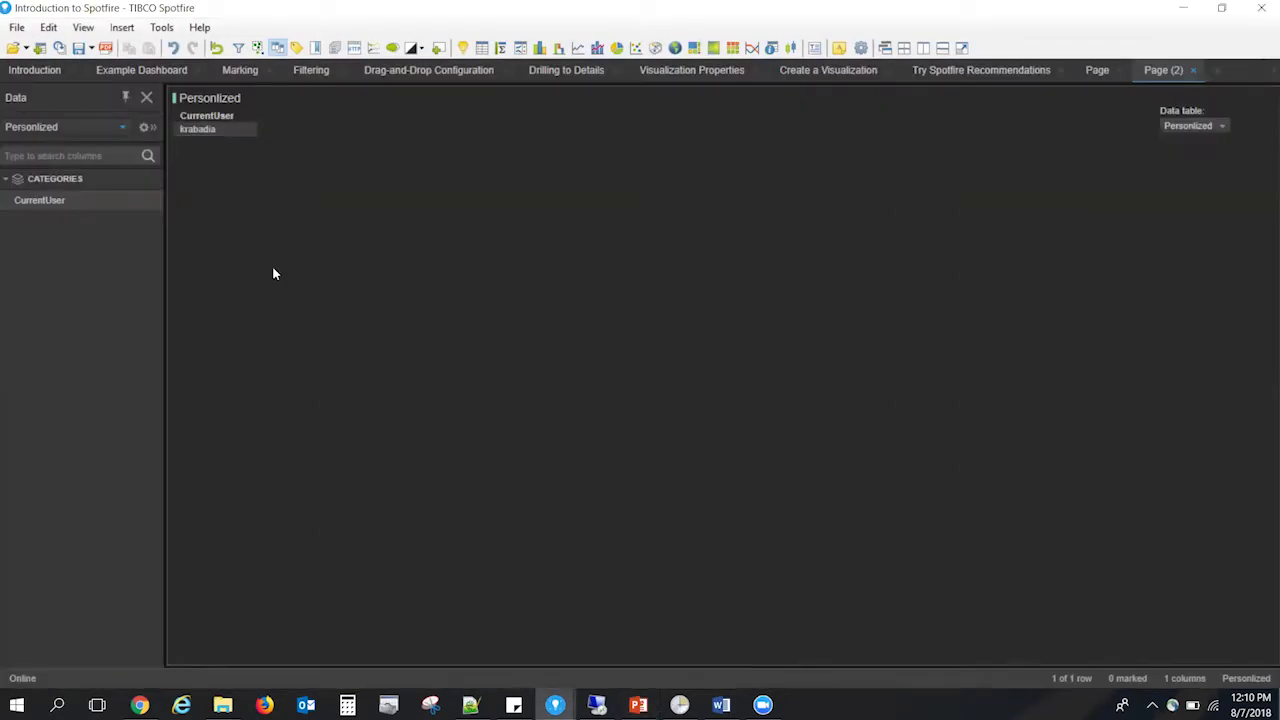
Set the World Bank Data table's storage to Embedded in analysis in the data table properties and discard the change.
{"action": "left_click", "coordinate": [48, 28]}
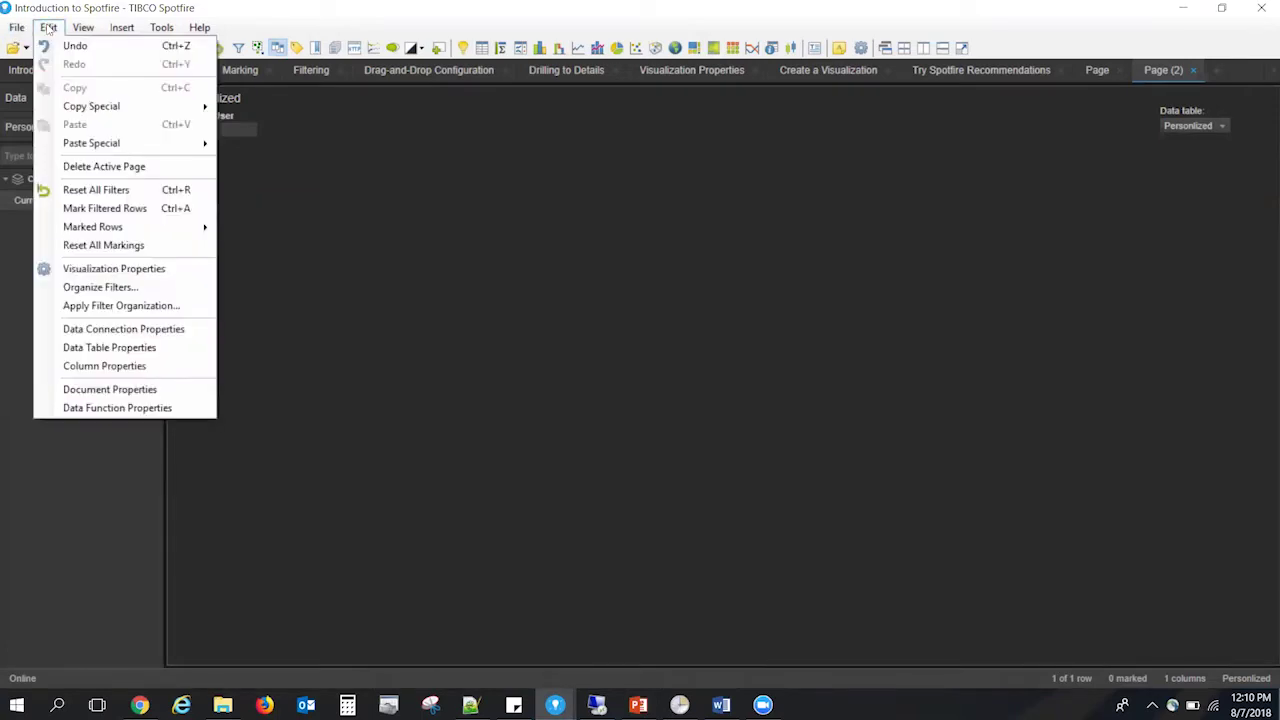
{"action": "left_click", "coordinate": [86, 345]}
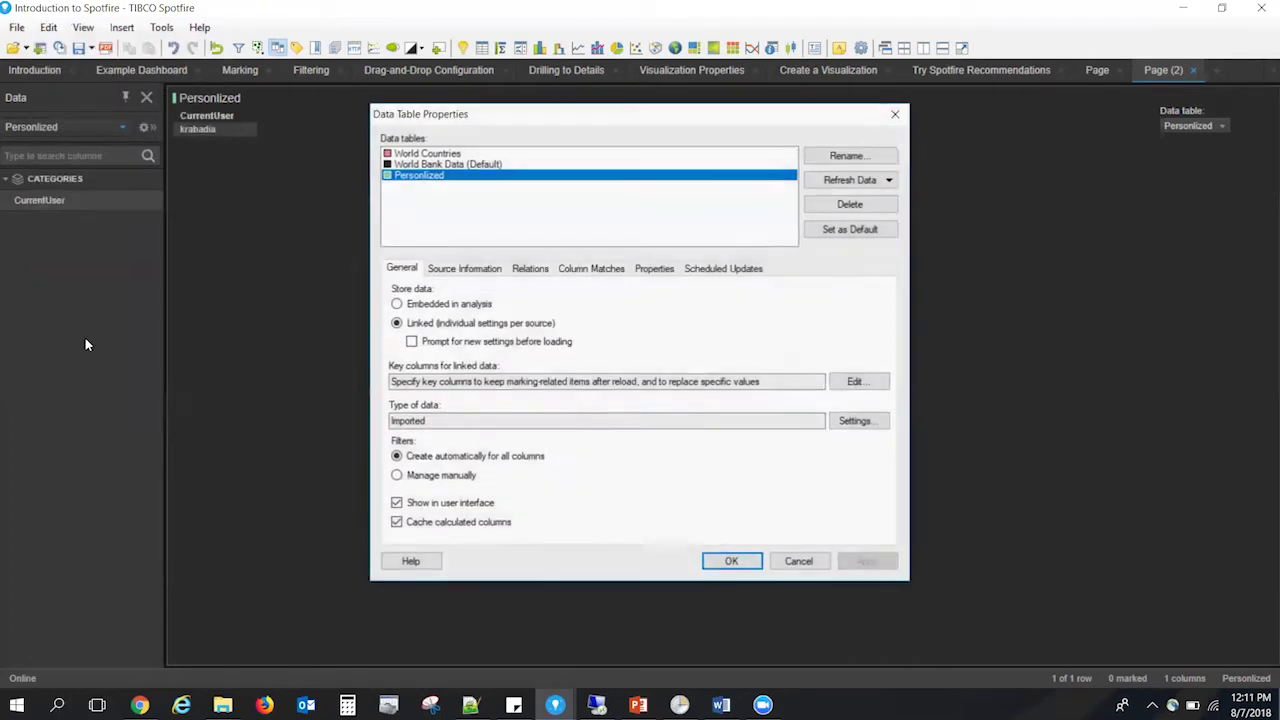
{"action": "left_click", "coordinate": [432, 166]}
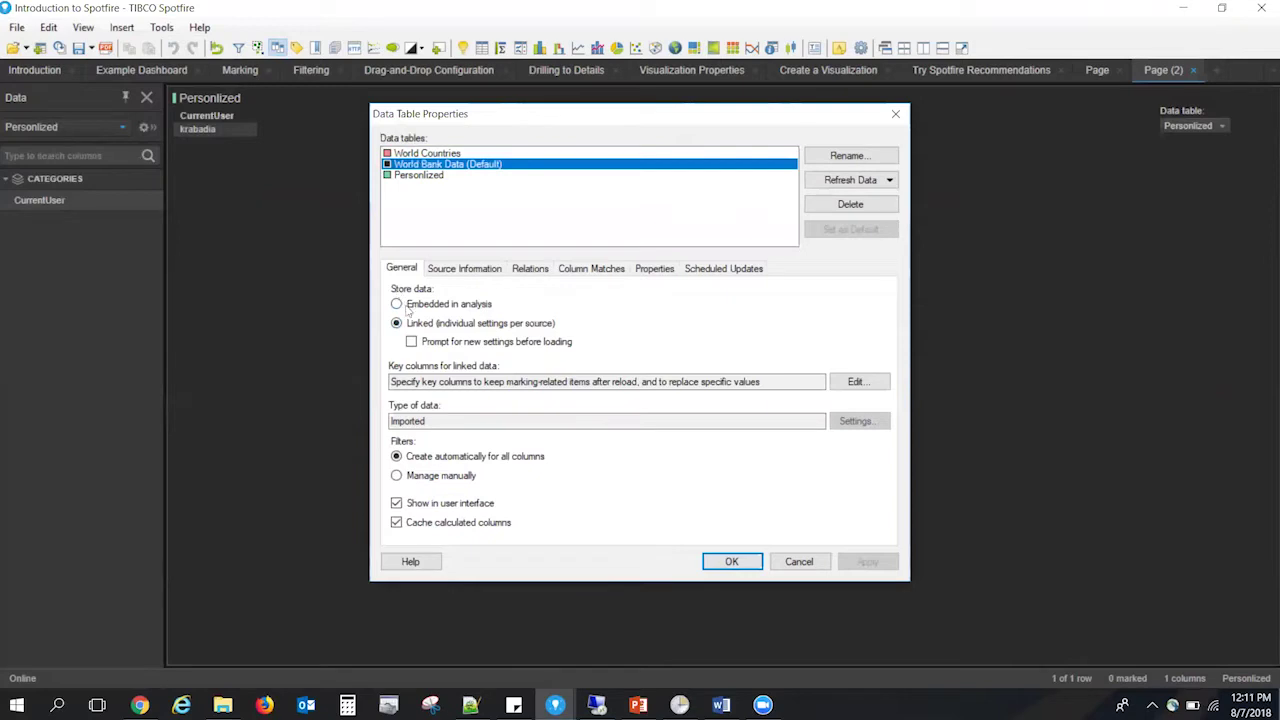
{"action": "left_click", "coordinate": [407, 306]}
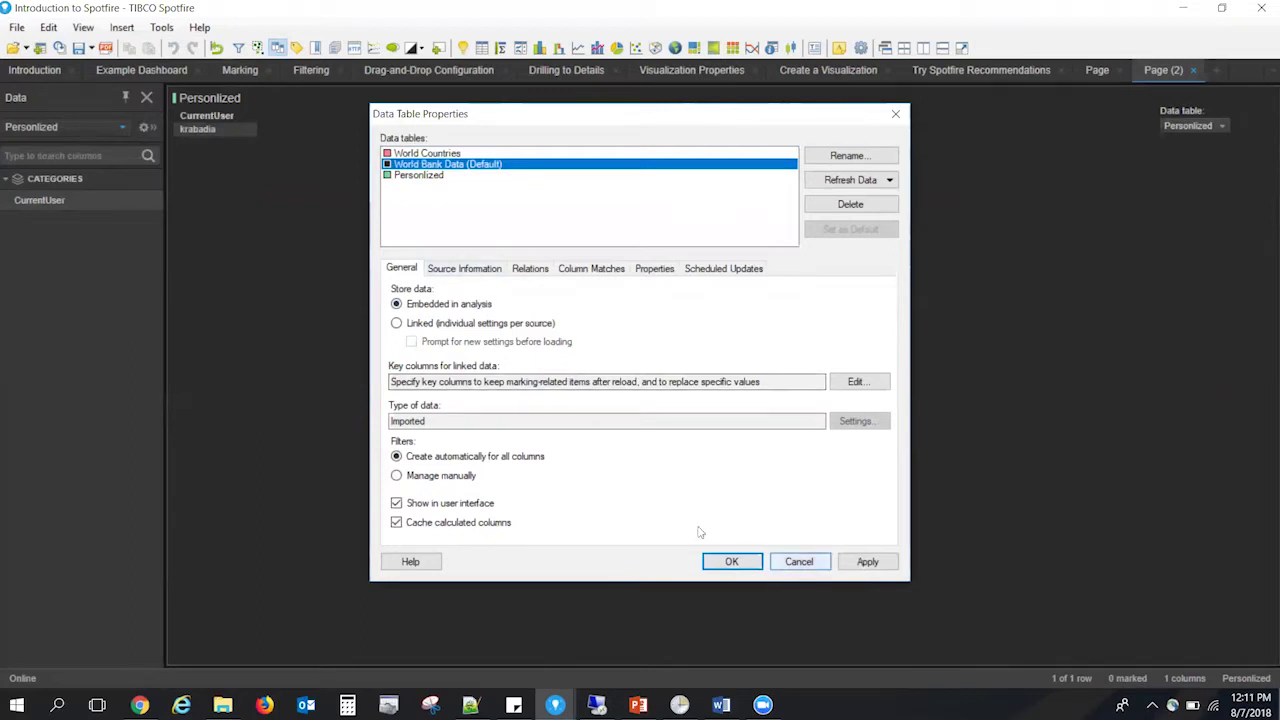
{"action": "left_click", "coordinate": [799, 562]}
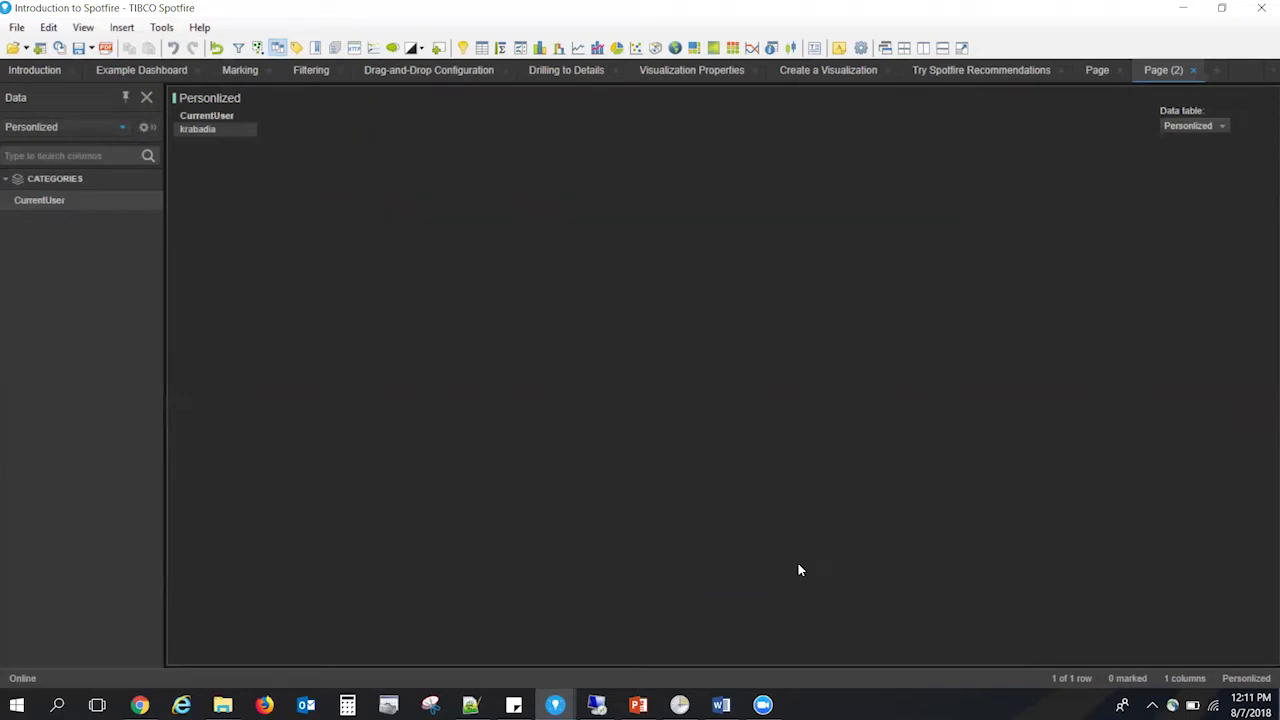
Set World Bank Data to Stored data in the data loading settings for saving as a library item, and cancel the settings and the save.
{"action": "left_click", "coordinate": [16, 27]}
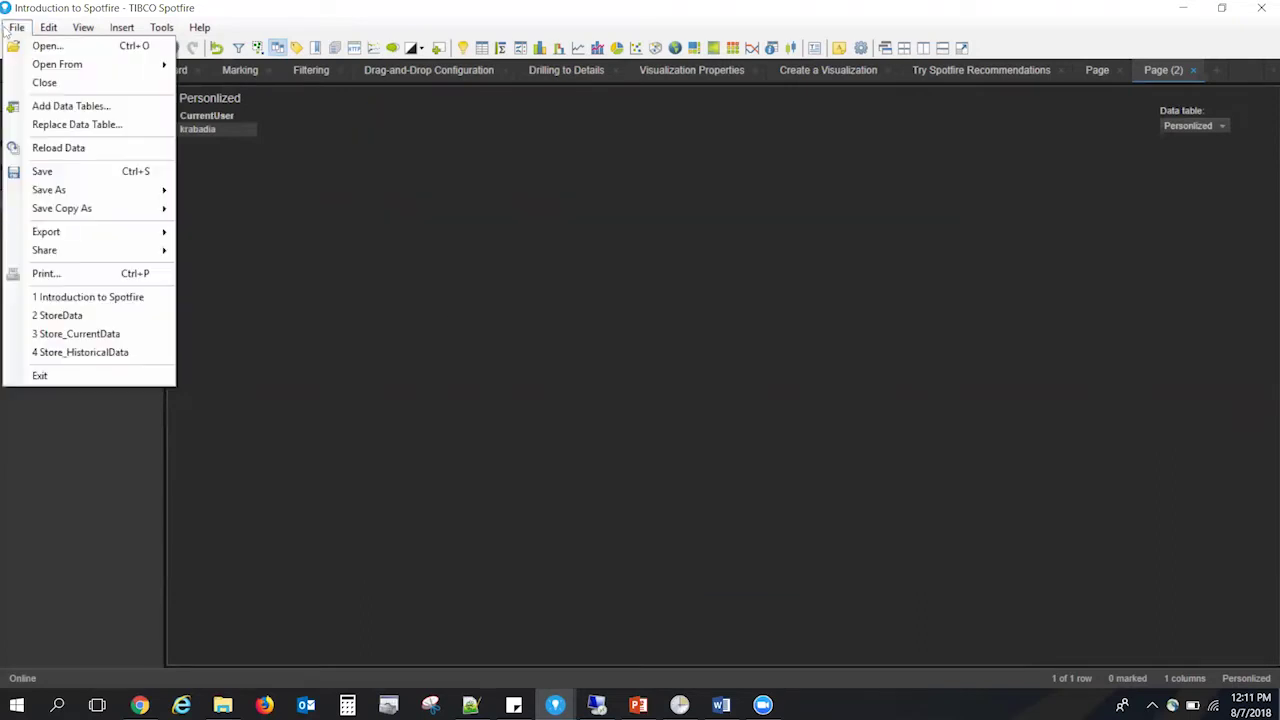
{"action": "mouse_move", "coordinate": [141, 218]}
{"action": "mouse_move", "coordinate": [165, 193]}
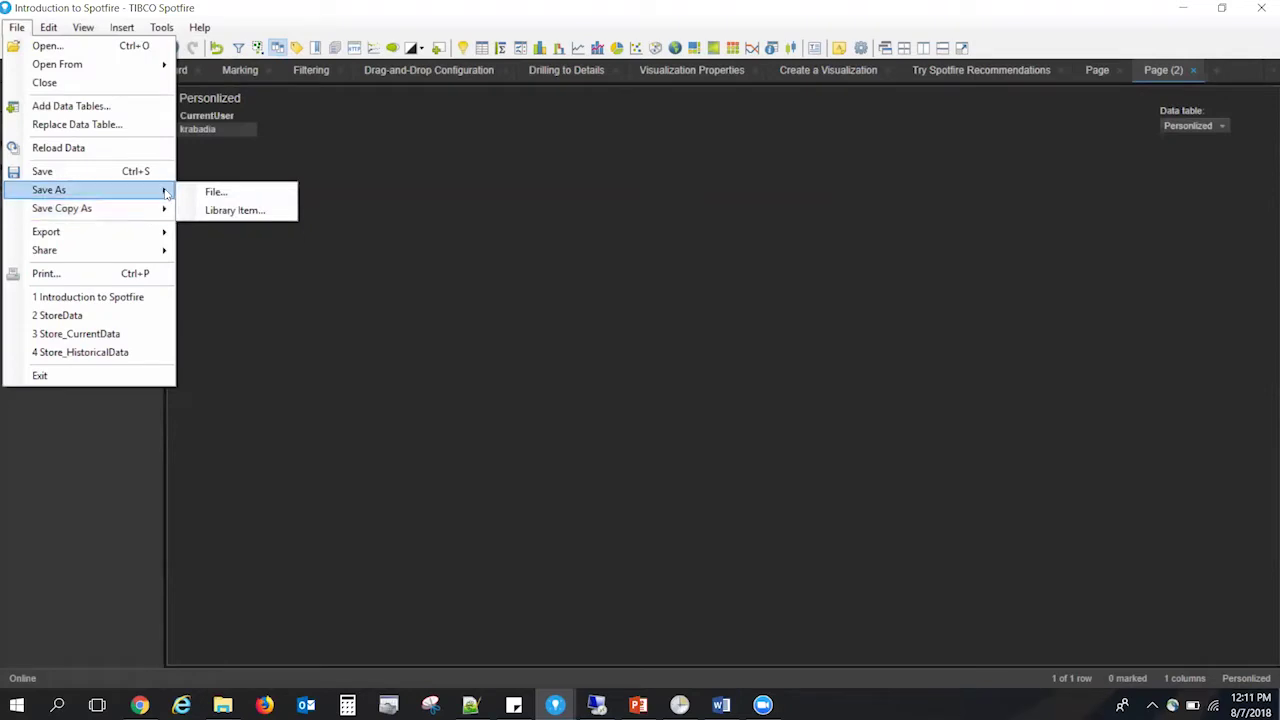
{"action": "left_click", "coordinate": [220, 209]}
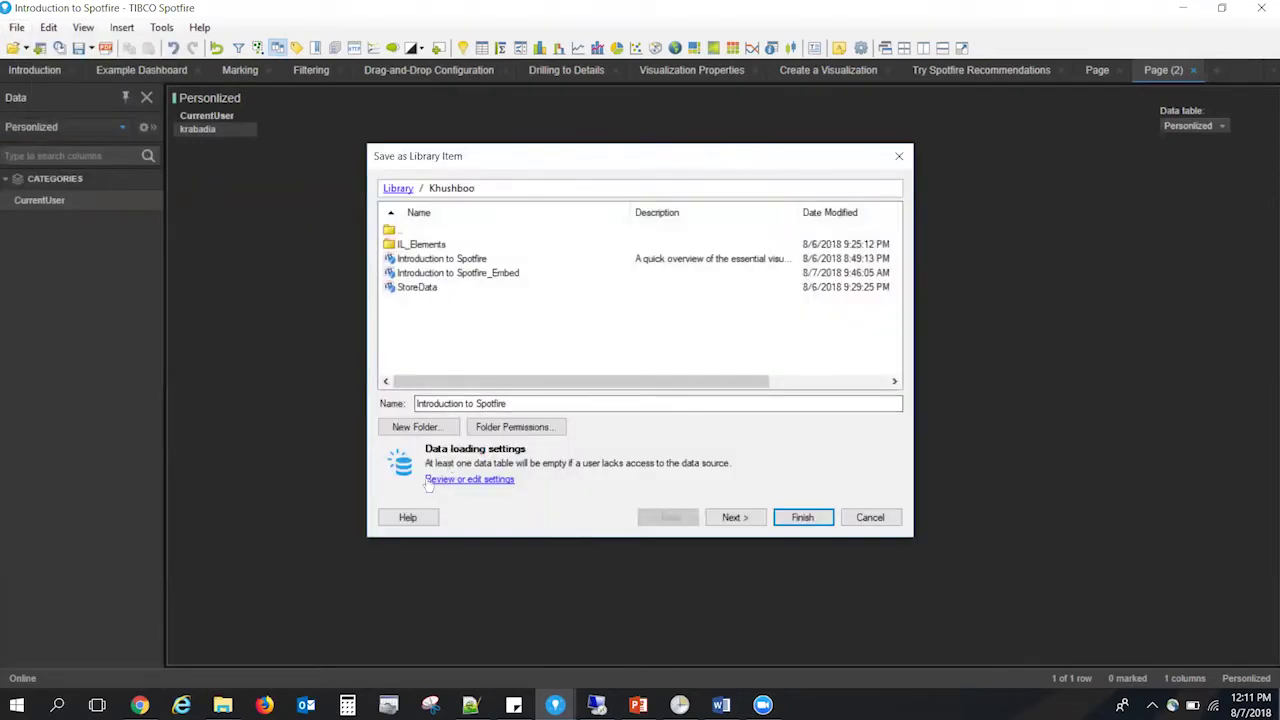
{"action": "left_click", "coordinate": [430, 481]}
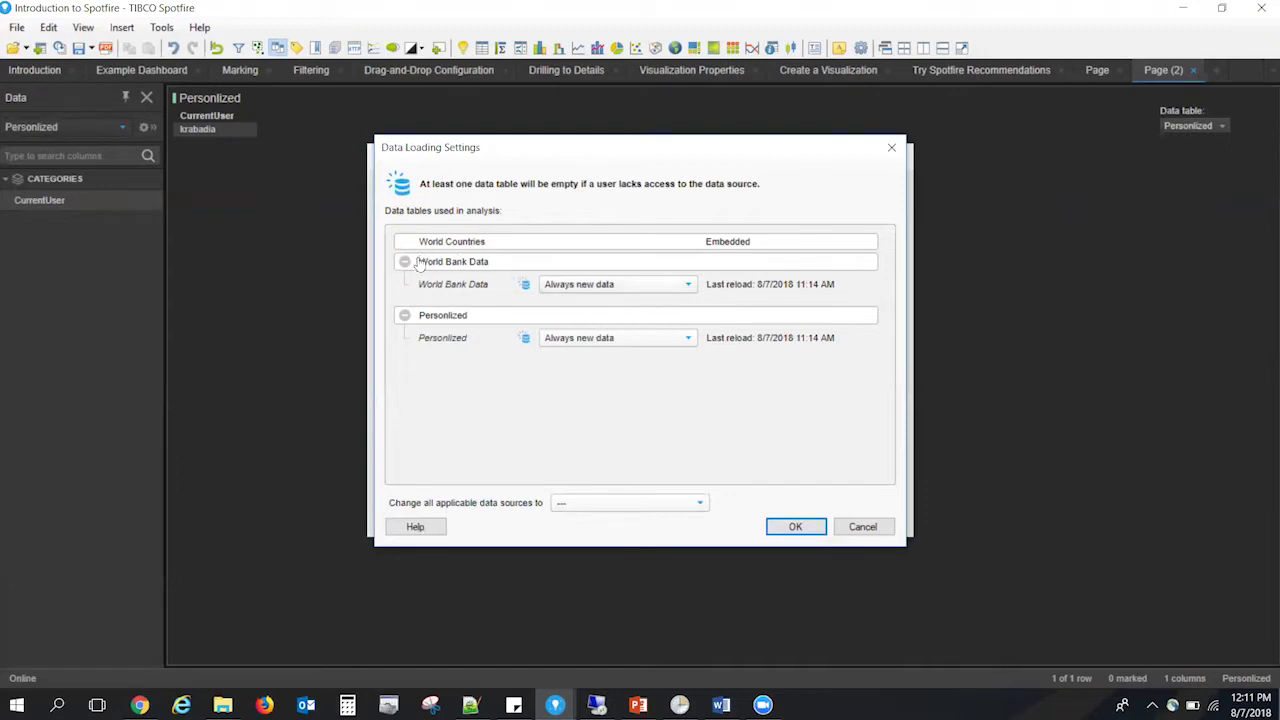
{"action": "left_click", "coordinate": [597, 286]}
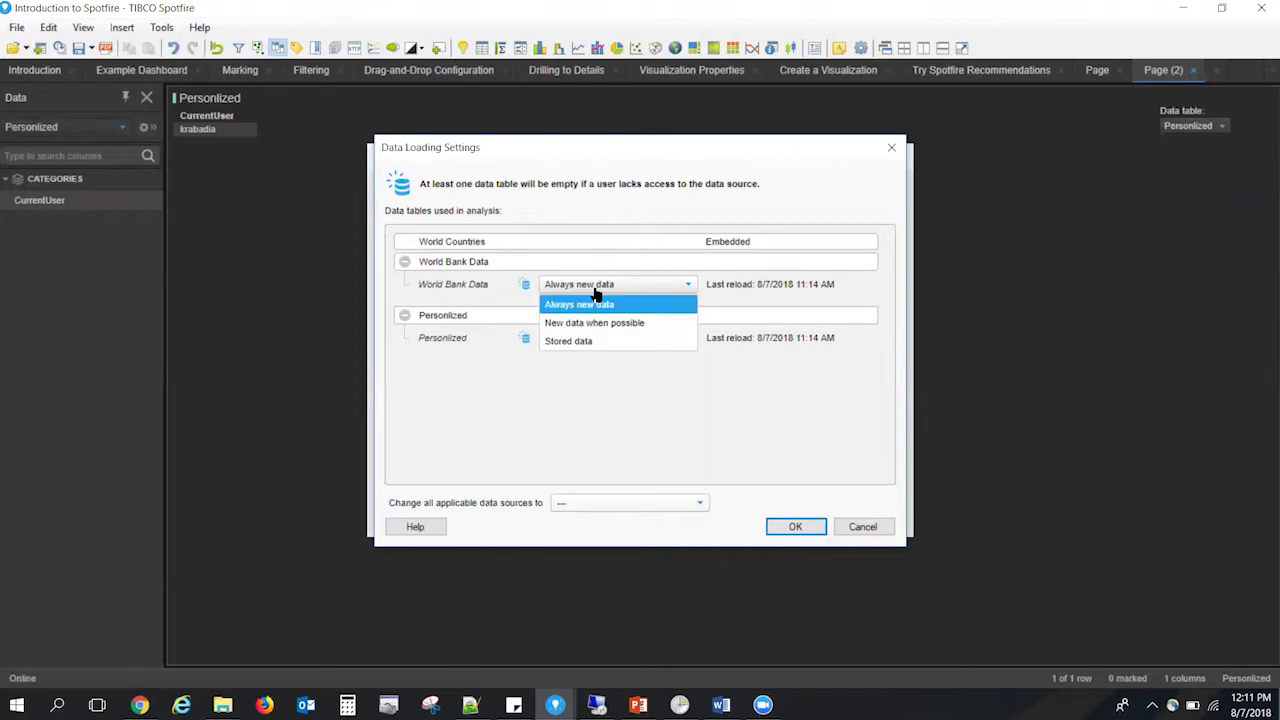
{"action": "left_click", "coordinate": [572, 343]}
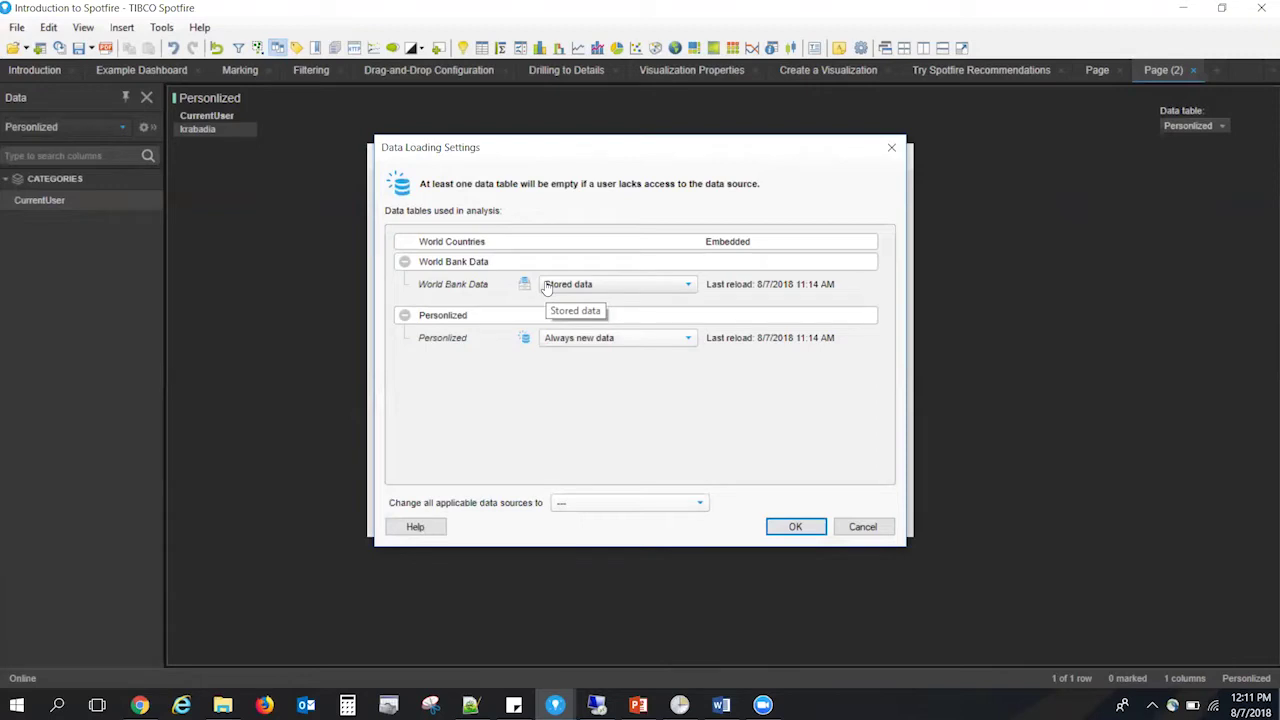
{"action": "left_click", "coordinate": [890, 534]}
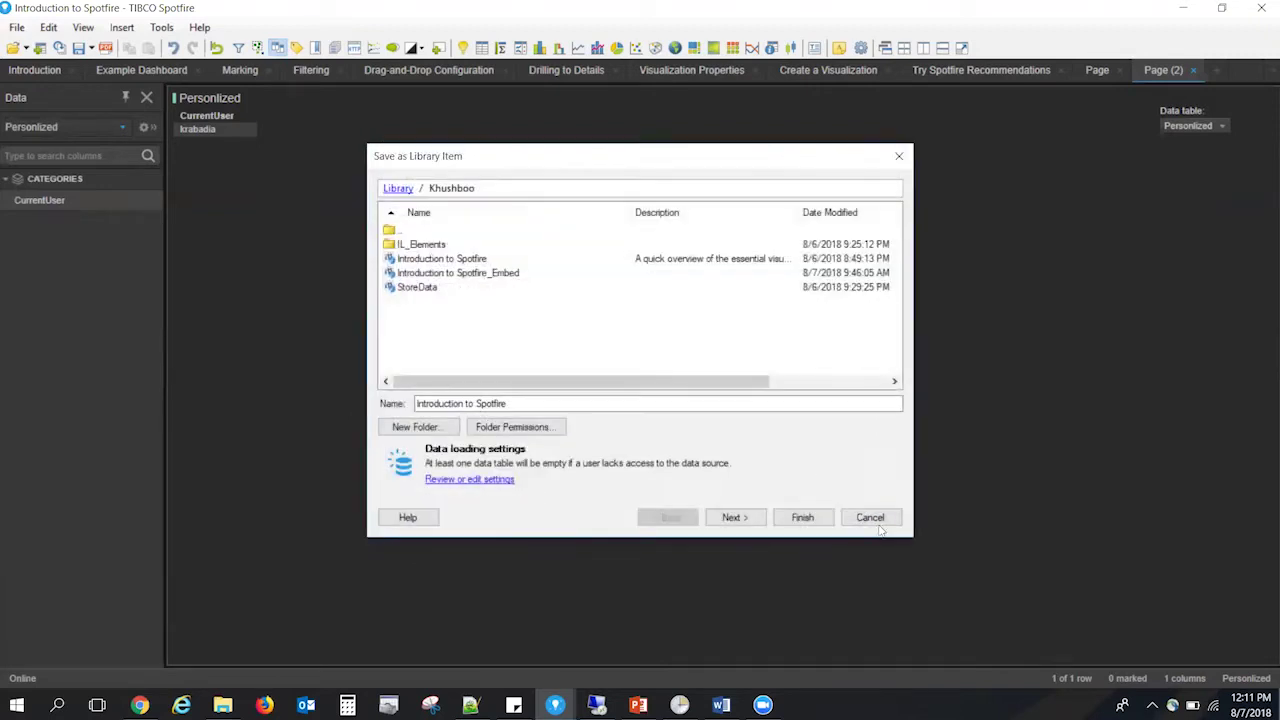
{"action": "left_click", "coordinate": [866, 517]}
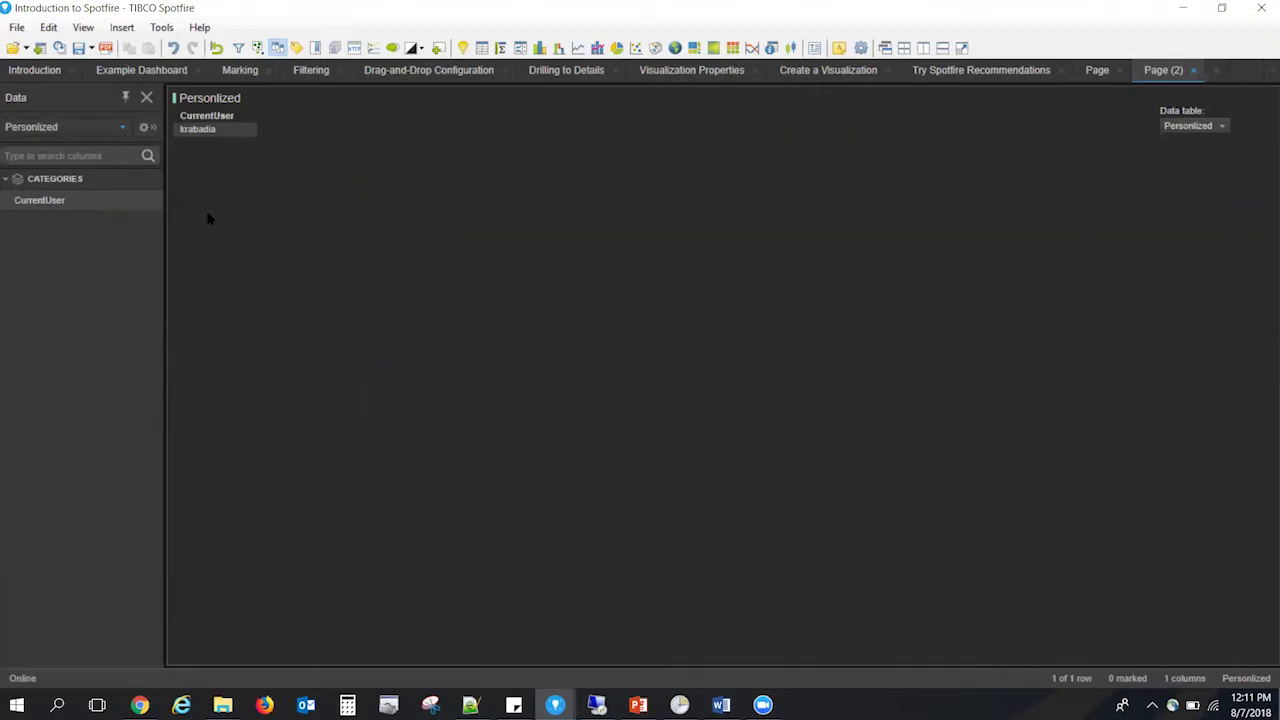
Examine the source information and general storage settings of the World Bank Data table, and close the data table properties without changes.
{"action": "left_click", "coordinate": [48, 27]}
{"action": "left_click", "coordinate": [79, 352]}
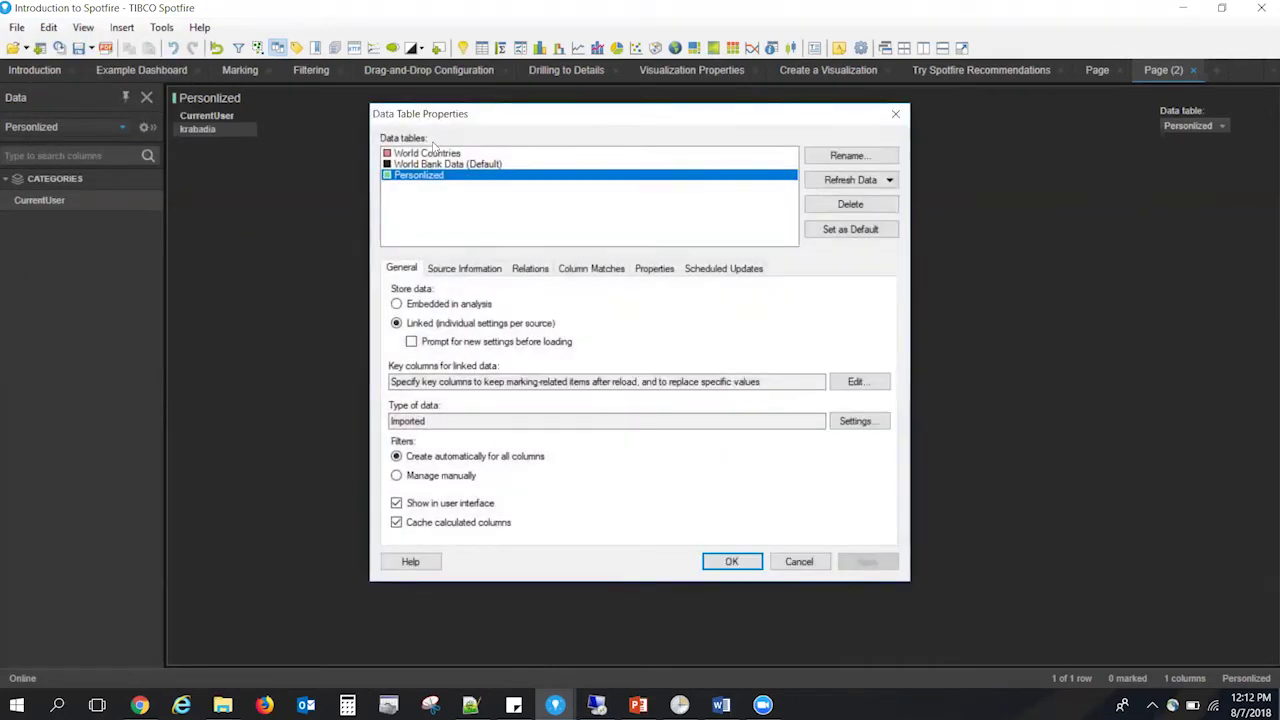
{"action": "left_click", "coordinate": [440, 164]}
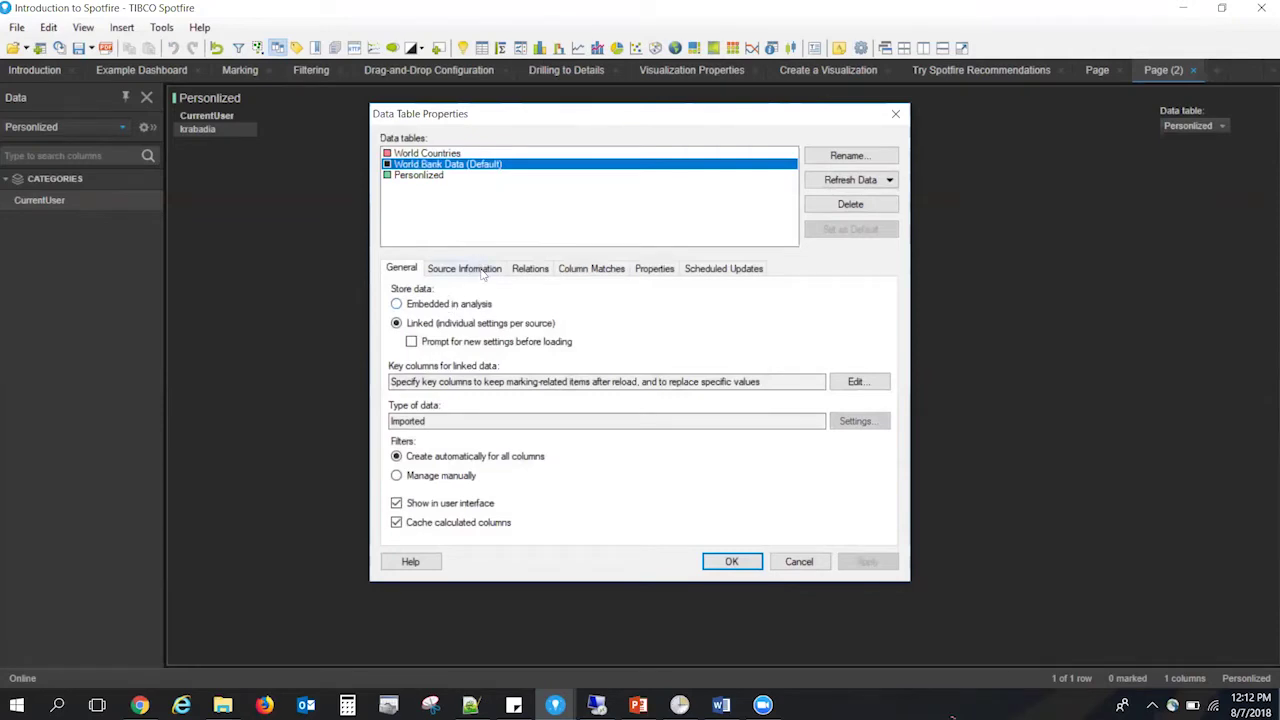
{"action": "left_click", "coordinate": [480, 272]}
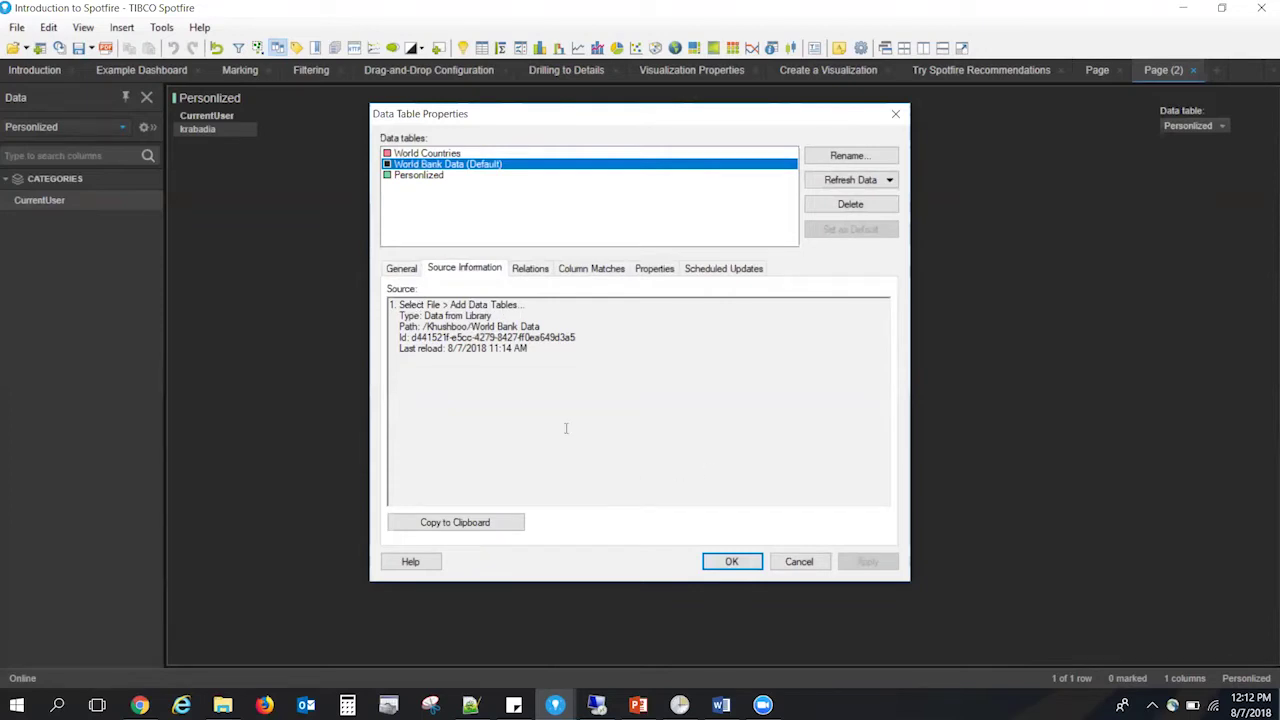
{"action": "left_click", "coordinate": [403, 268]}
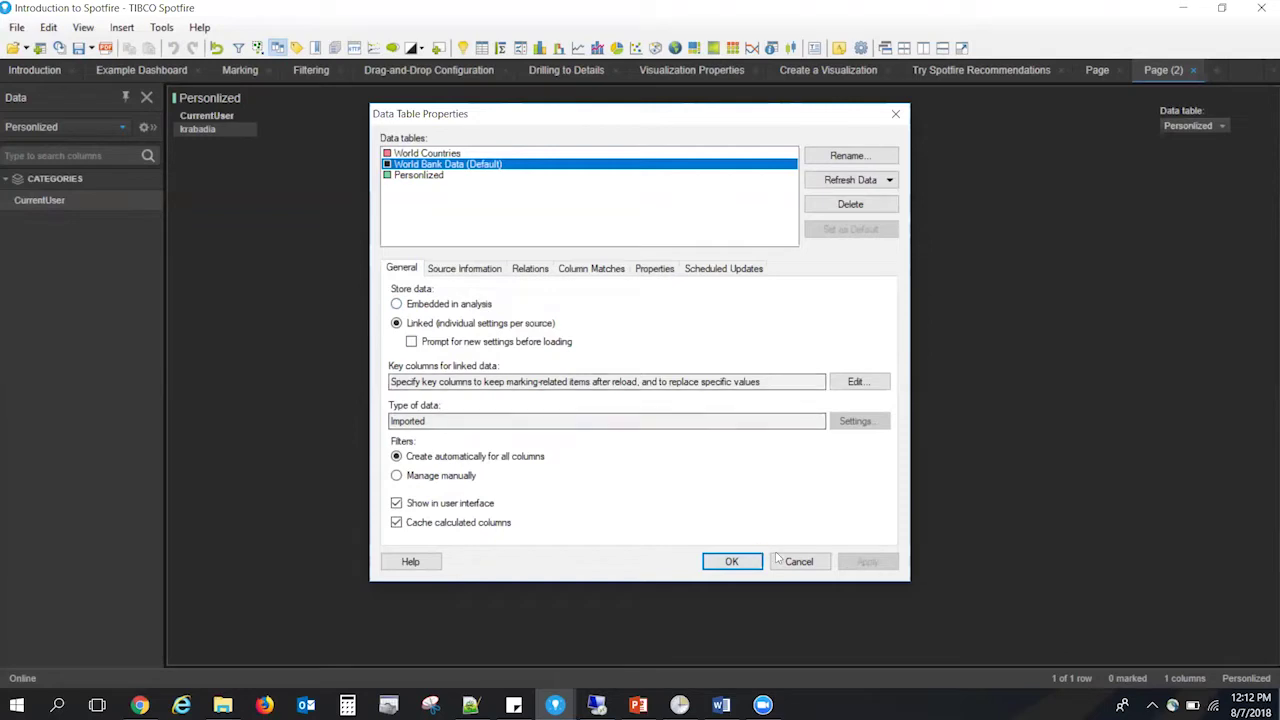
{"action": "left_click", "coordinate": [805, 566]}
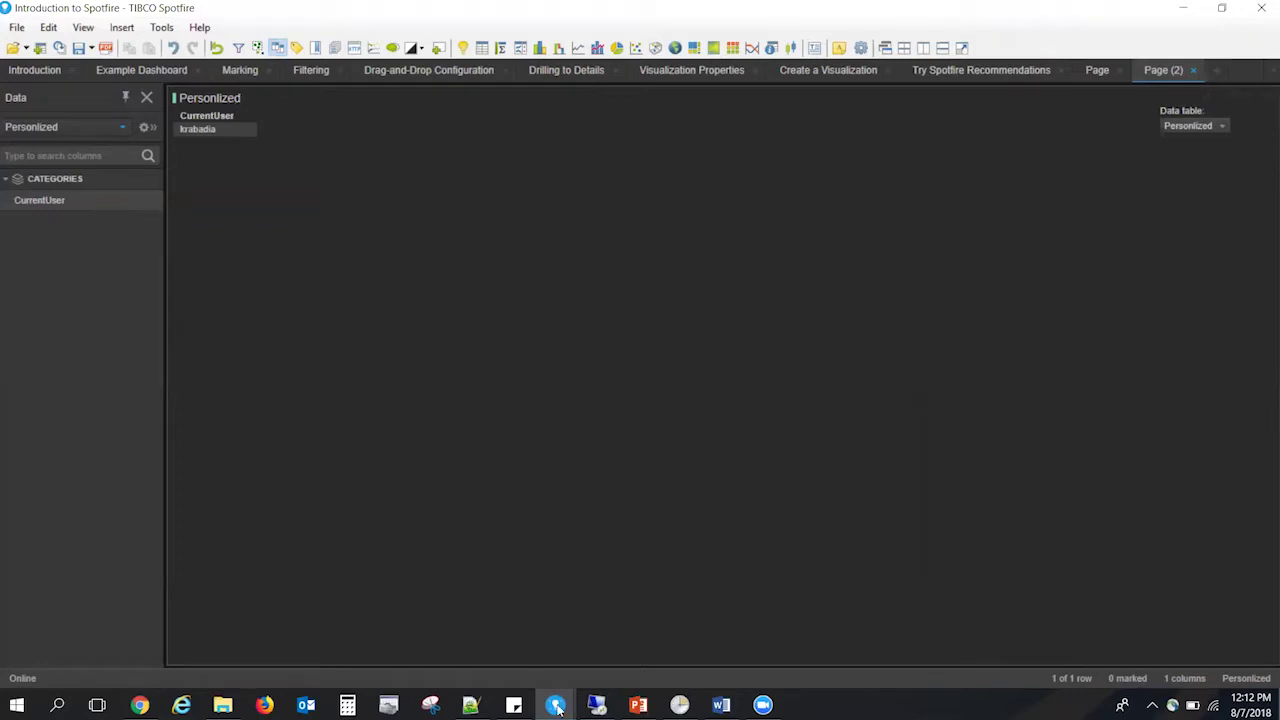
{"action": "mouse_move", "coordinate": [556, 708]}
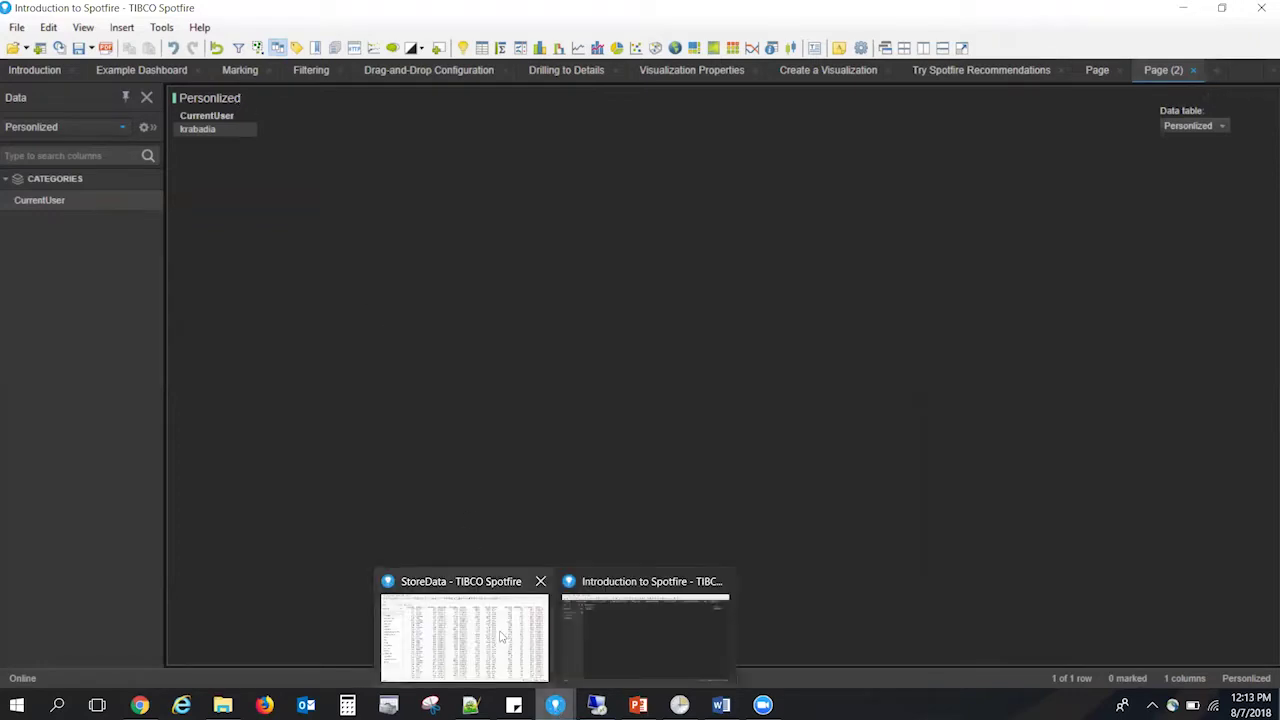
{"action": "mouse_move", "coordinate": [502, 636]}
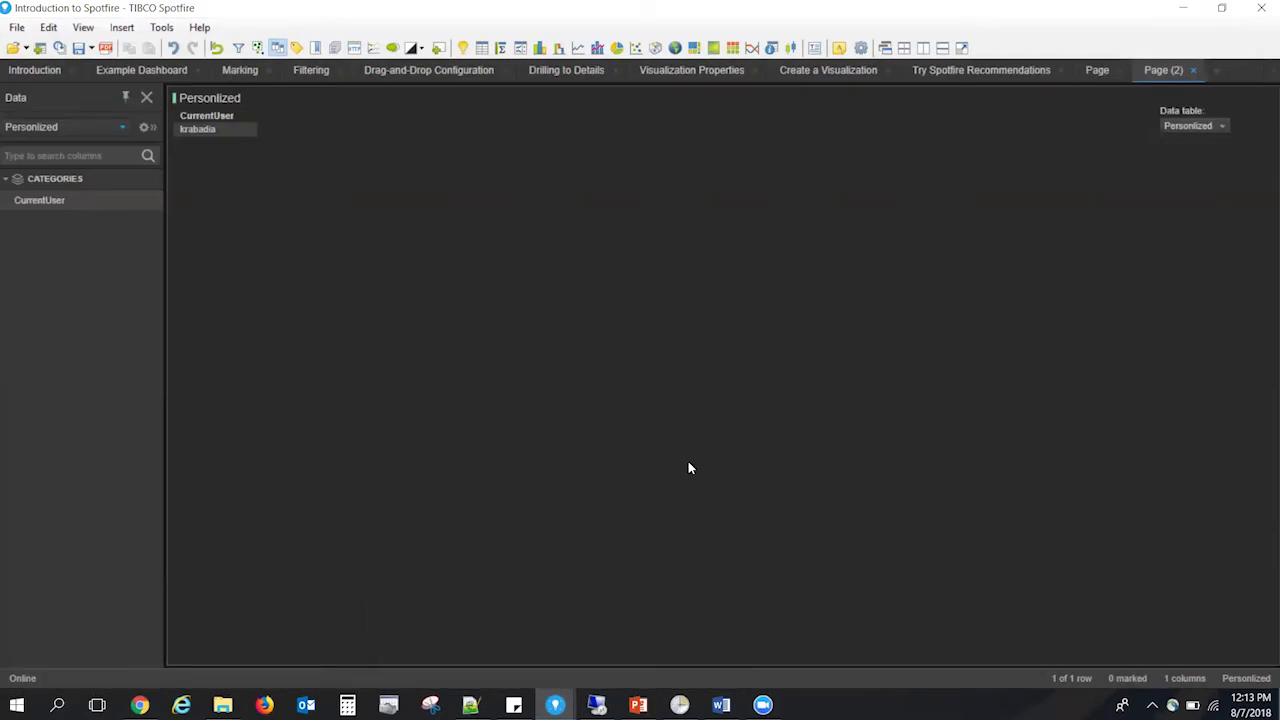
Open the TestJob job from the library in the Automation Services Job Builder.
{"action": "left_click", "coordinate": [148, 27]}
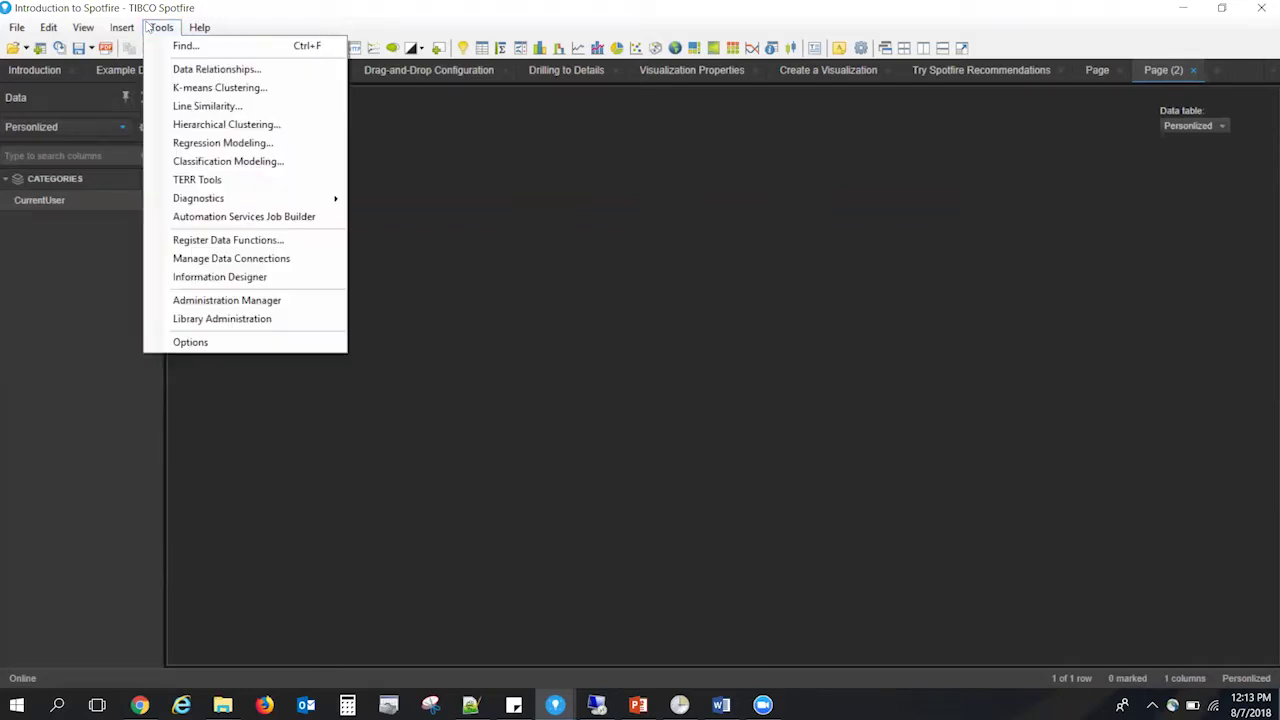
{"action": "left_click", "coordinate": [220, 217]}
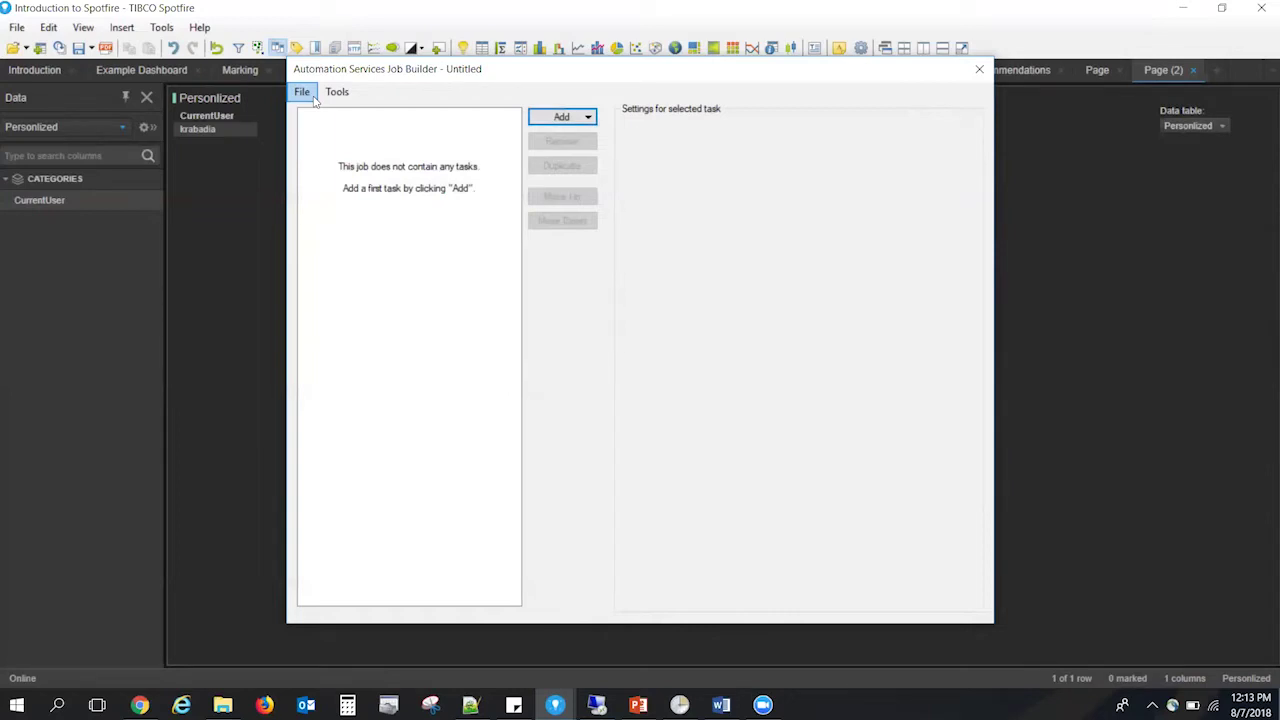
{"action": "left_click", "coordinate": [315, 100]}
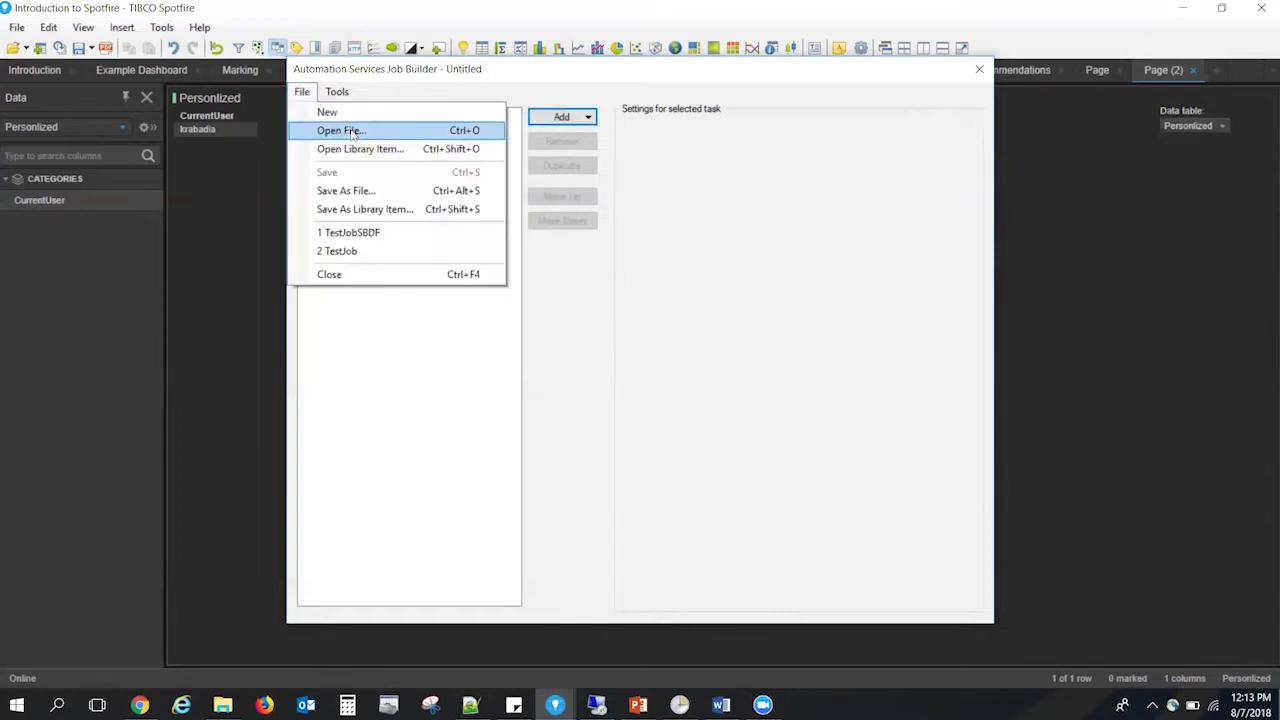
{"action": "left_click", "coordinate": [354, 150]}
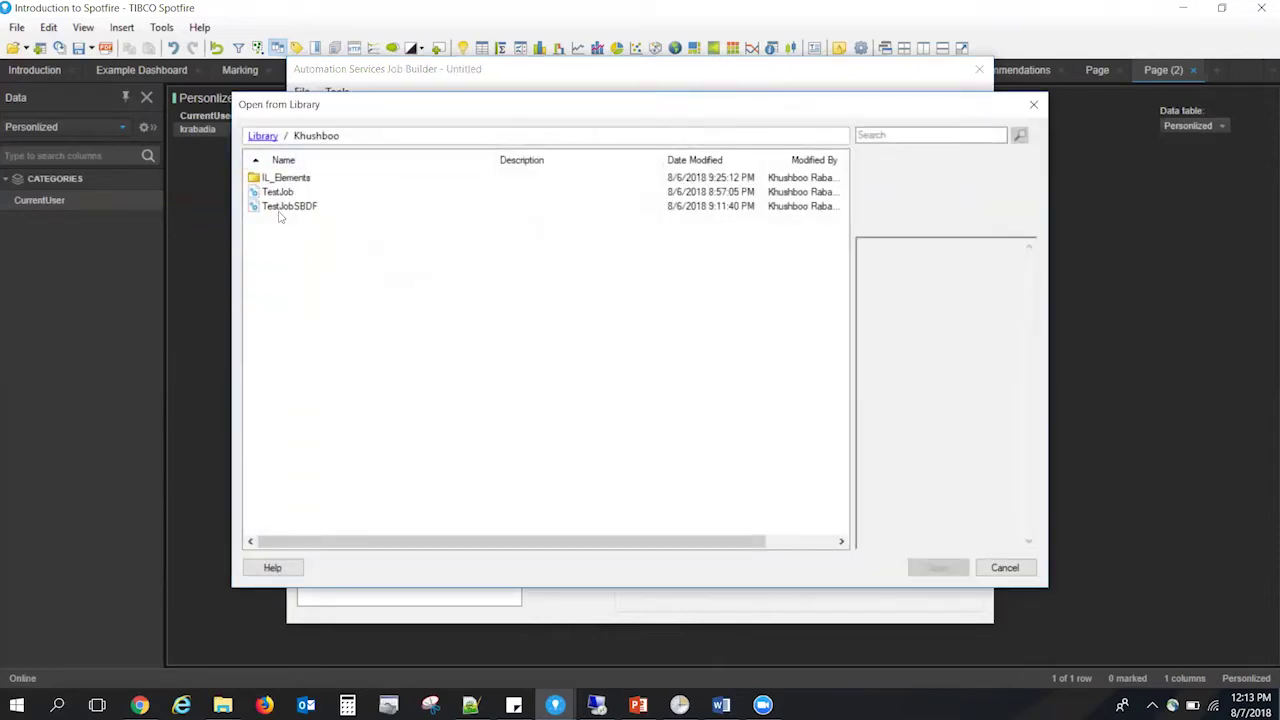
{"action": "left_click", "coordinate": [277, 191]}
{"action": "left_click", "coordinate": [937, 567]}
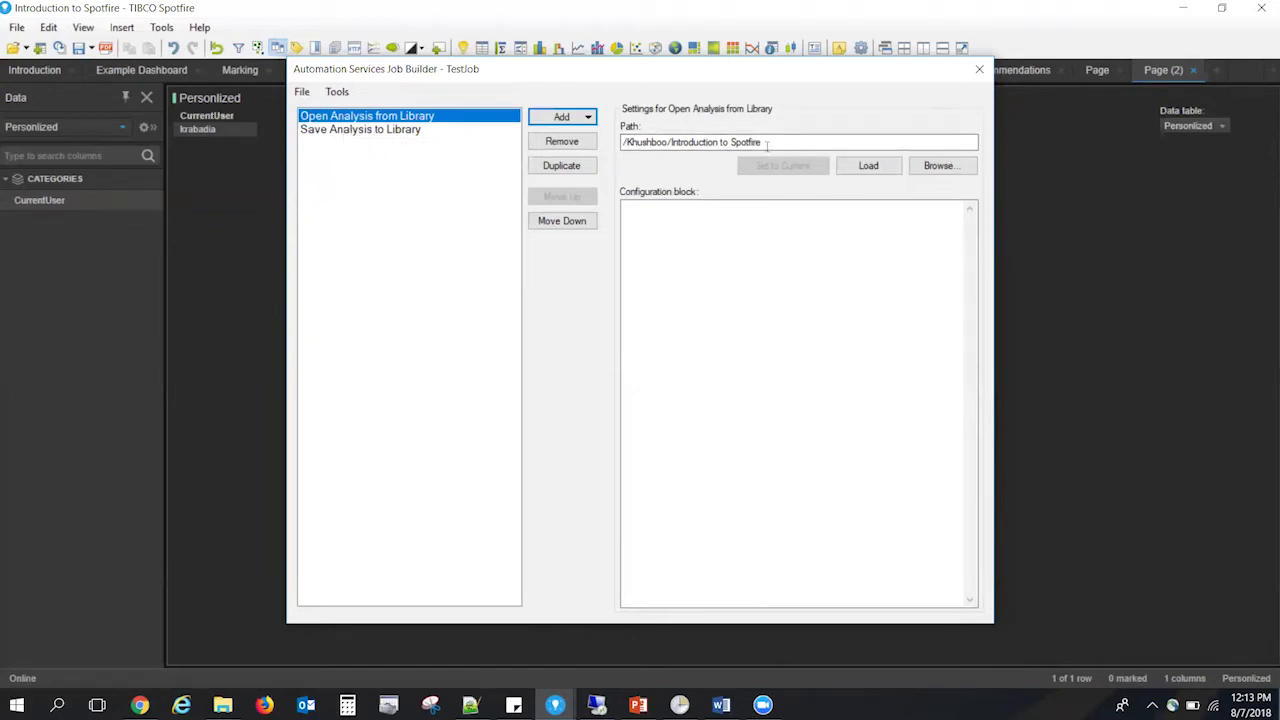
Review the save path and embed option of the Save Analysis to Library task, and close the Job Builder.
{"action": "left_click", "coordinate": [413, 131]}
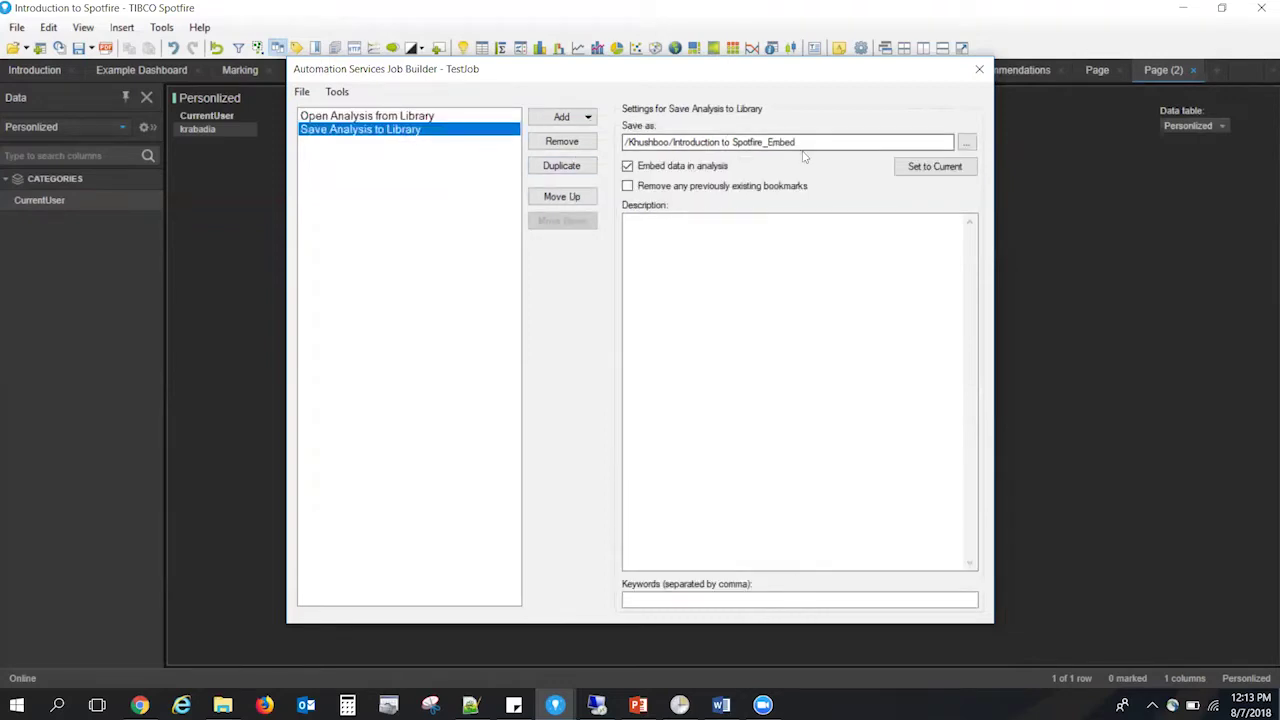
{"action": "left_click_drag", "start_coordinate": [797, 143], "coordinate": [664, 143]}
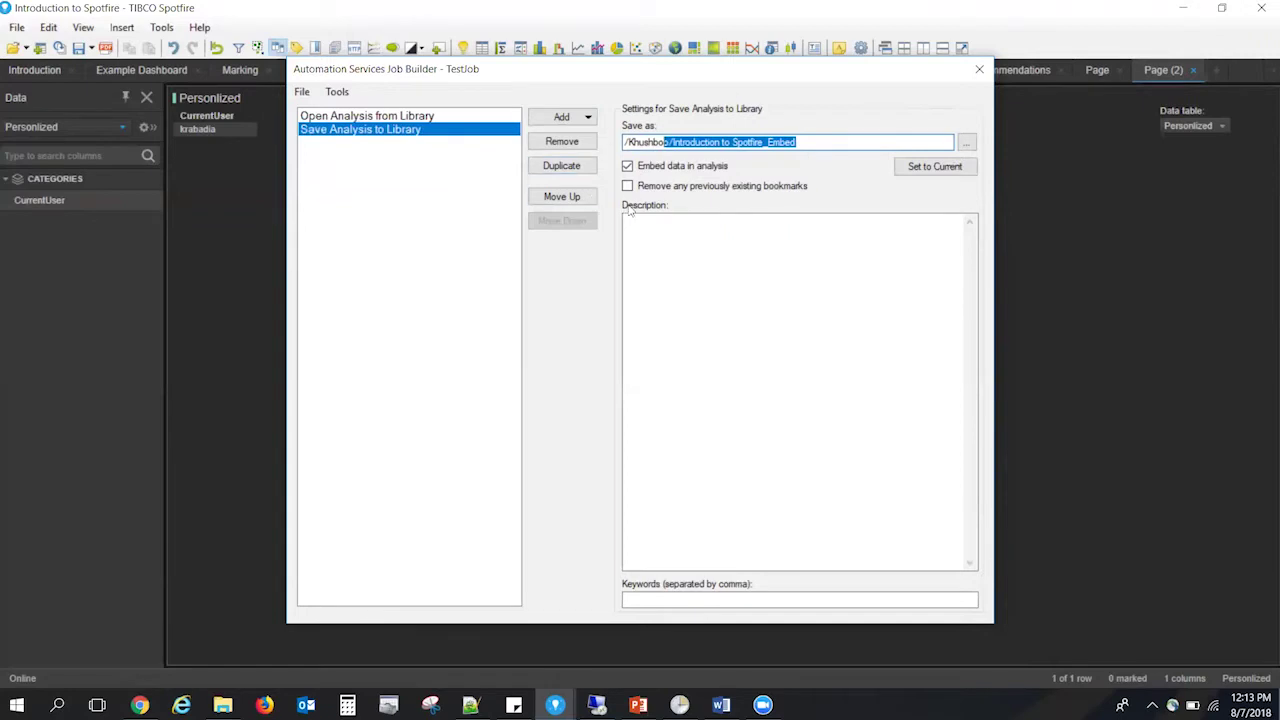
{"action": "left_click", "coordinate": [979, 70]}
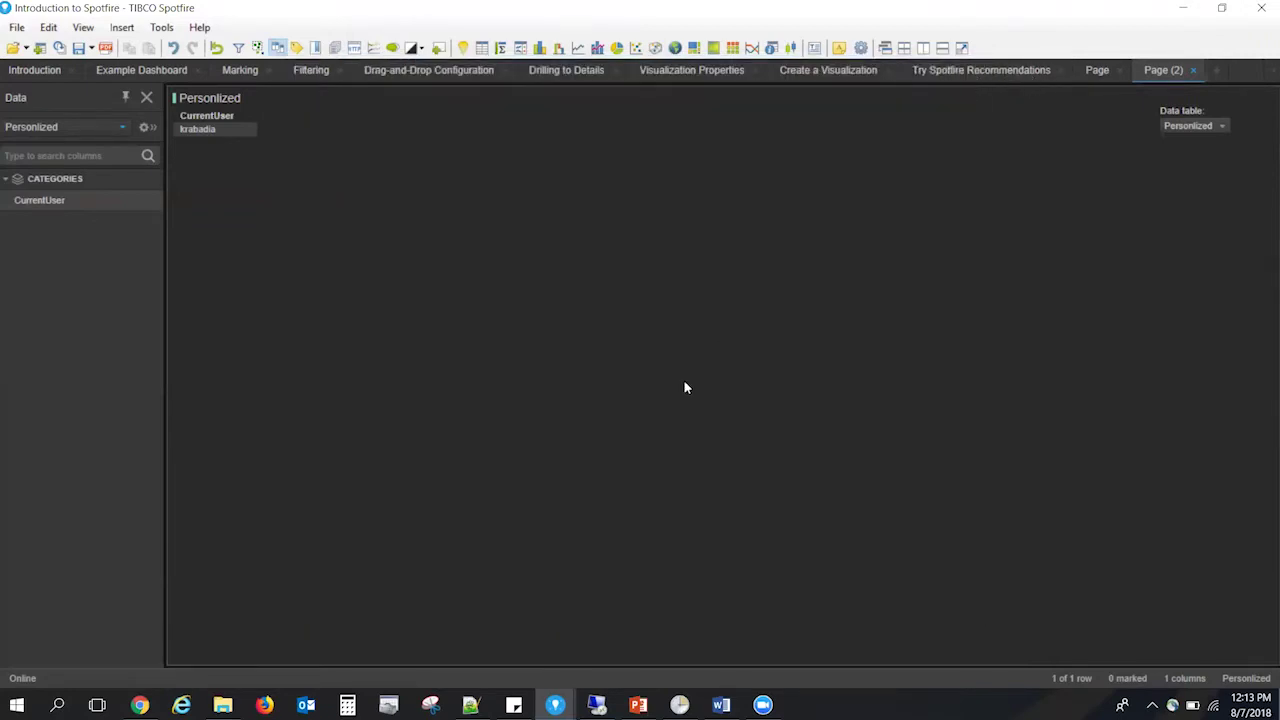
Switch to Task Scheduler and view the triggers and actions of TestAutomationJob.
{"action": "left_click", "coordinate": [681, 706]}
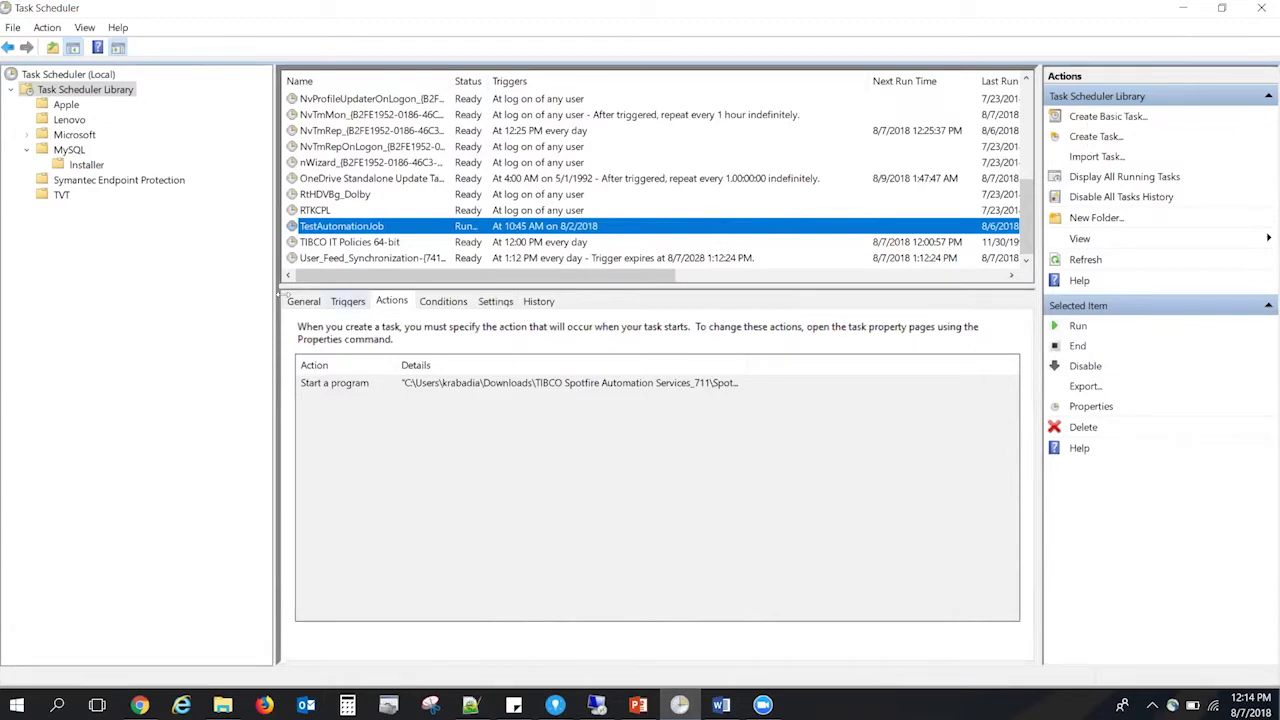
{"action": "left_click", "coordinate": [340, 305]}
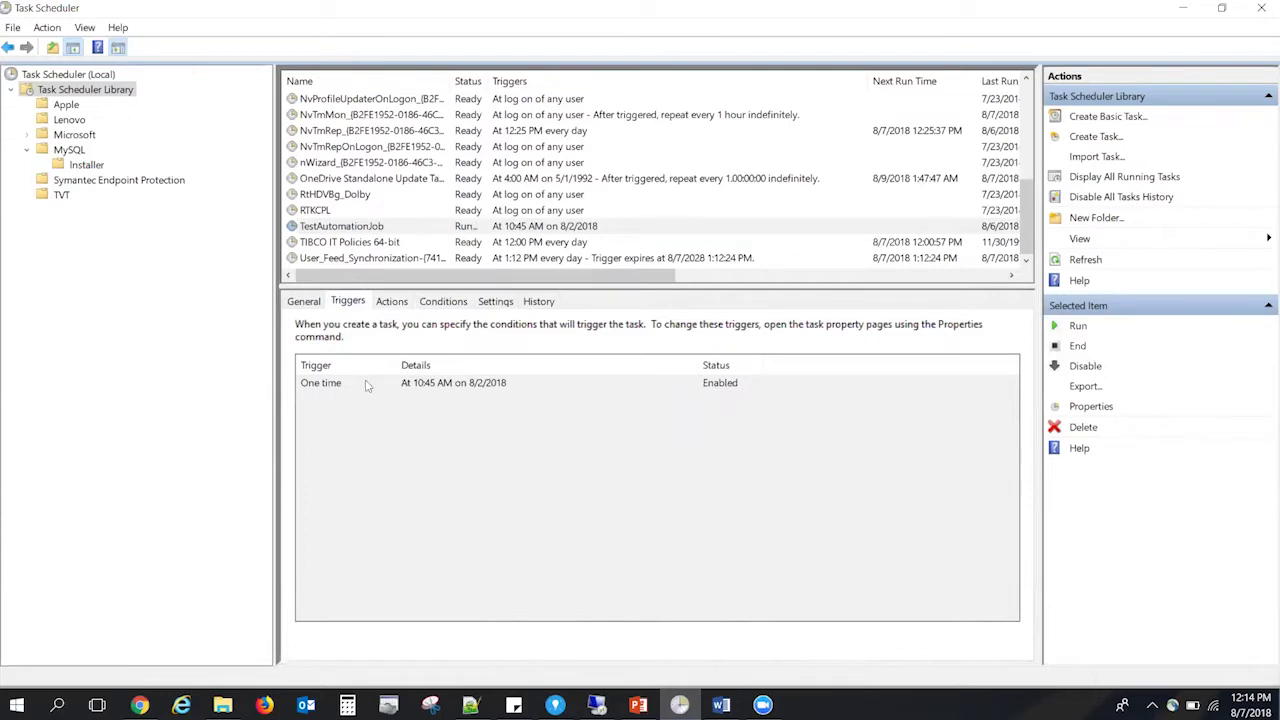
{"action": "left_click", "coordinate": [395, 304]}
Inspect the program action of TestAutomationJob and locate Spotfire.Dxp.Automation.ClientJobSender.exe in the TIBCO Spotfire Automation Services_711 folder, without changing the selected program.
{"action": "left_click", "coordinate": [1092, 408]}
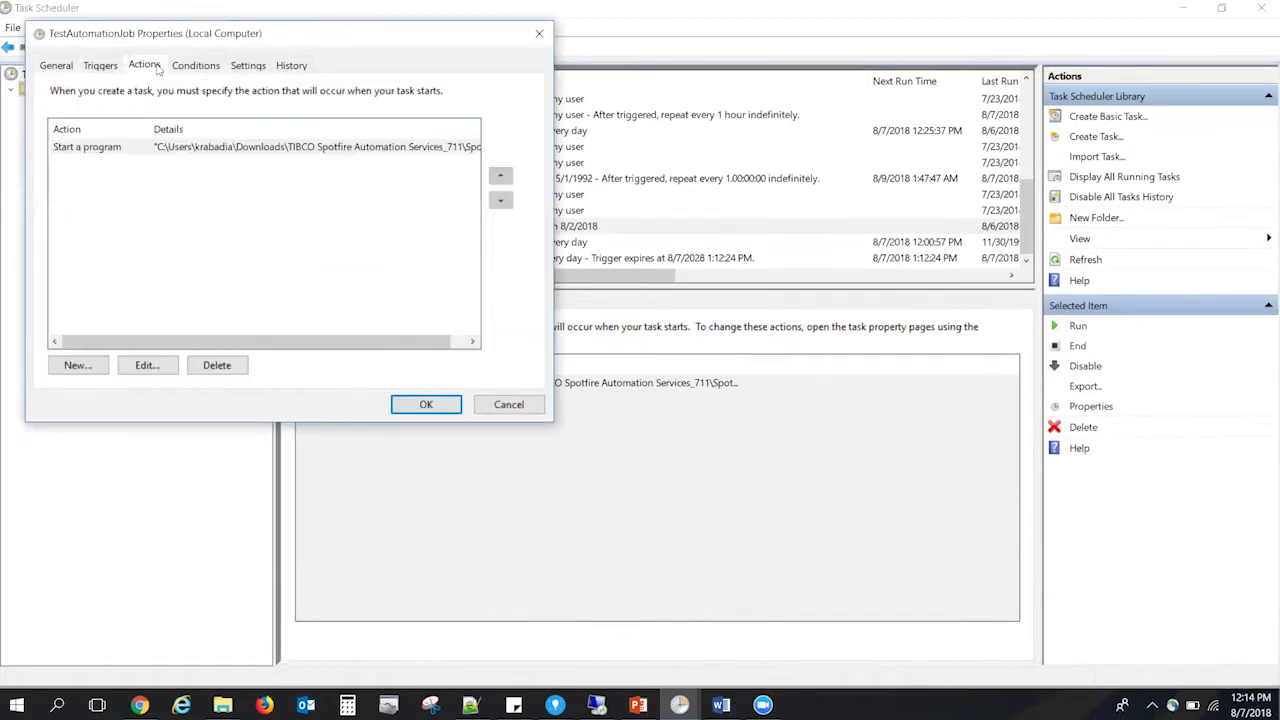
{"action": "left_click", "coordinate": [146, 367]}
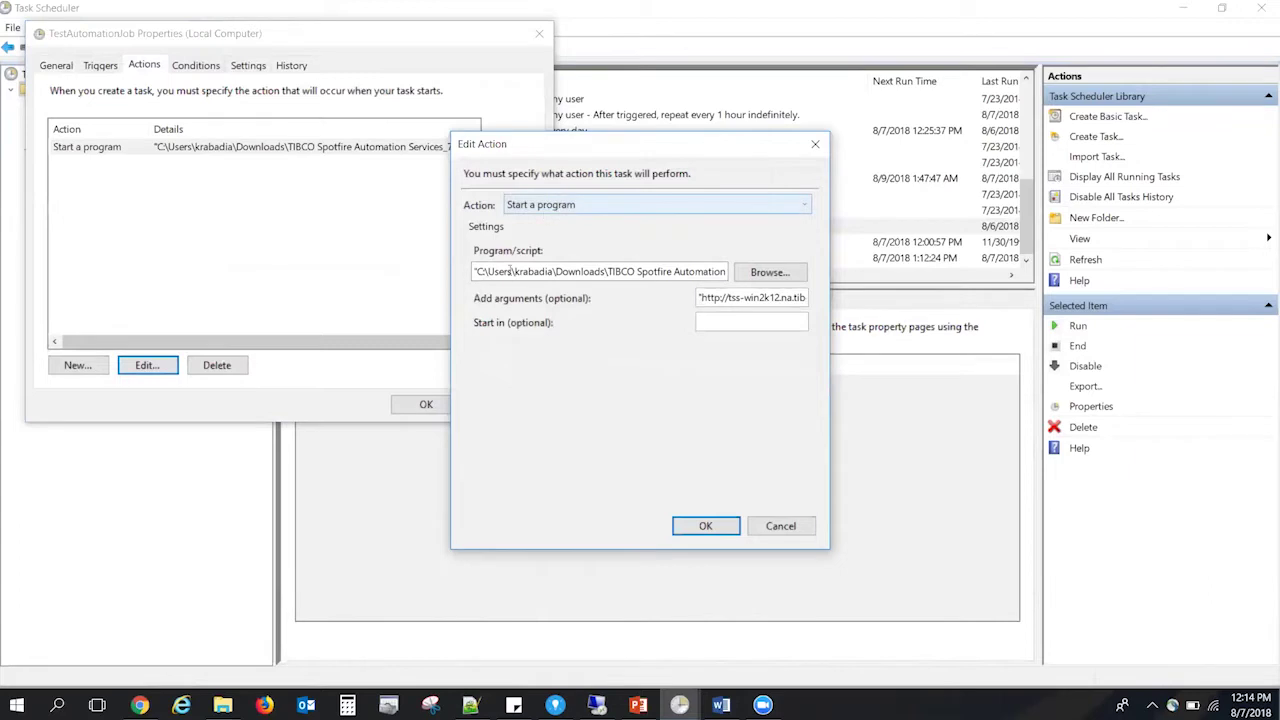
{"action": "left_click_drag", "start_coordinate": [508, 272], "coordinate": [583, 276]}
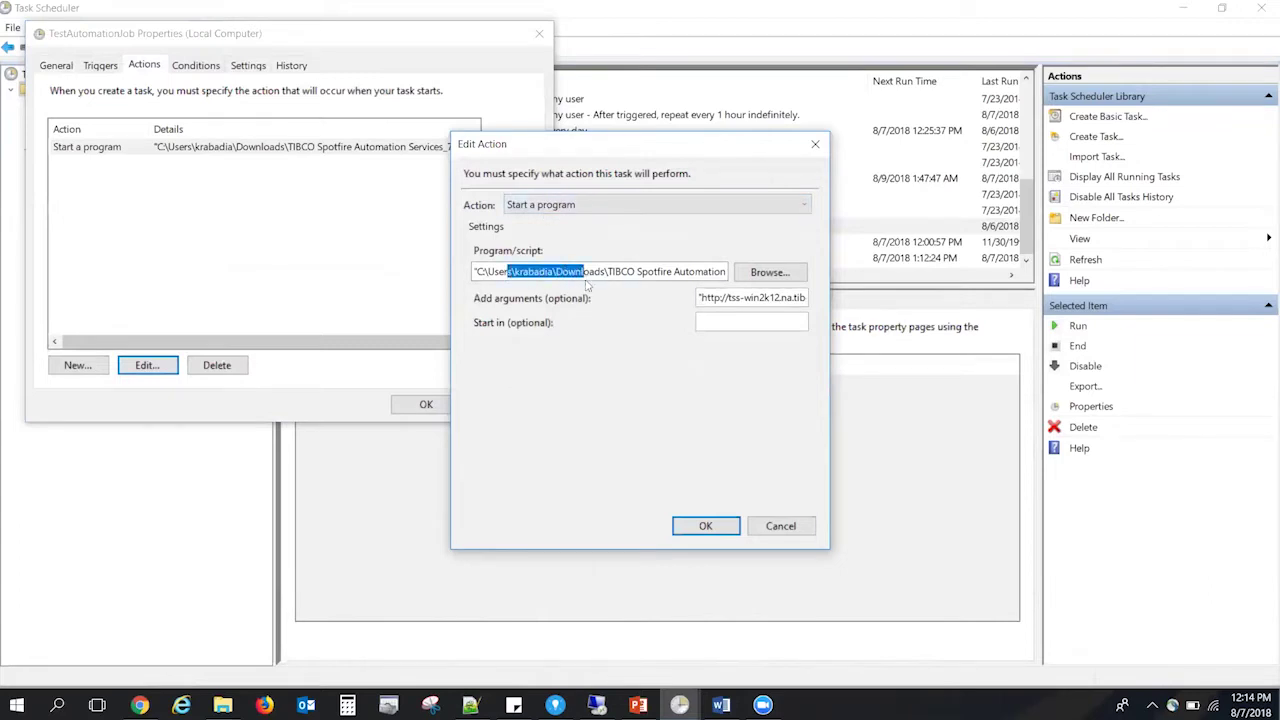
{"action": "left_click", "coordinate": [770, 273]}
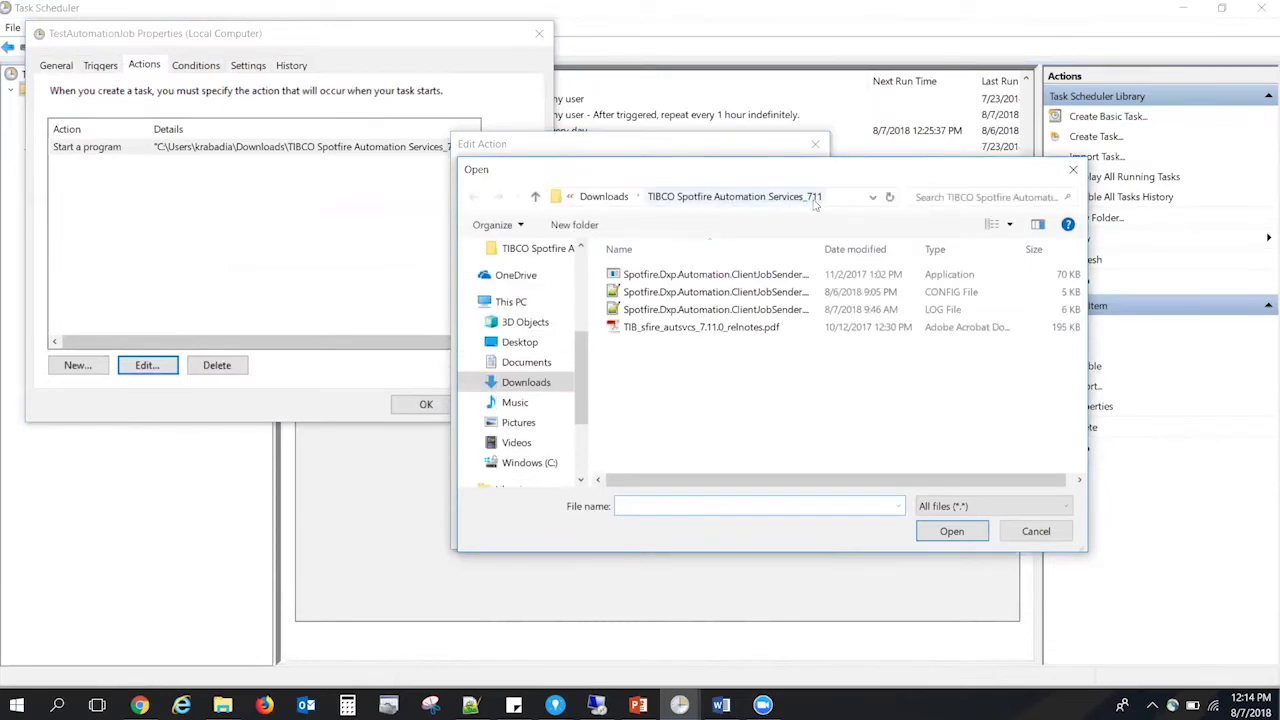
{"action": "left_click_drag", "start_coordinate": [818, 249], "coordinate": [896, 249]}
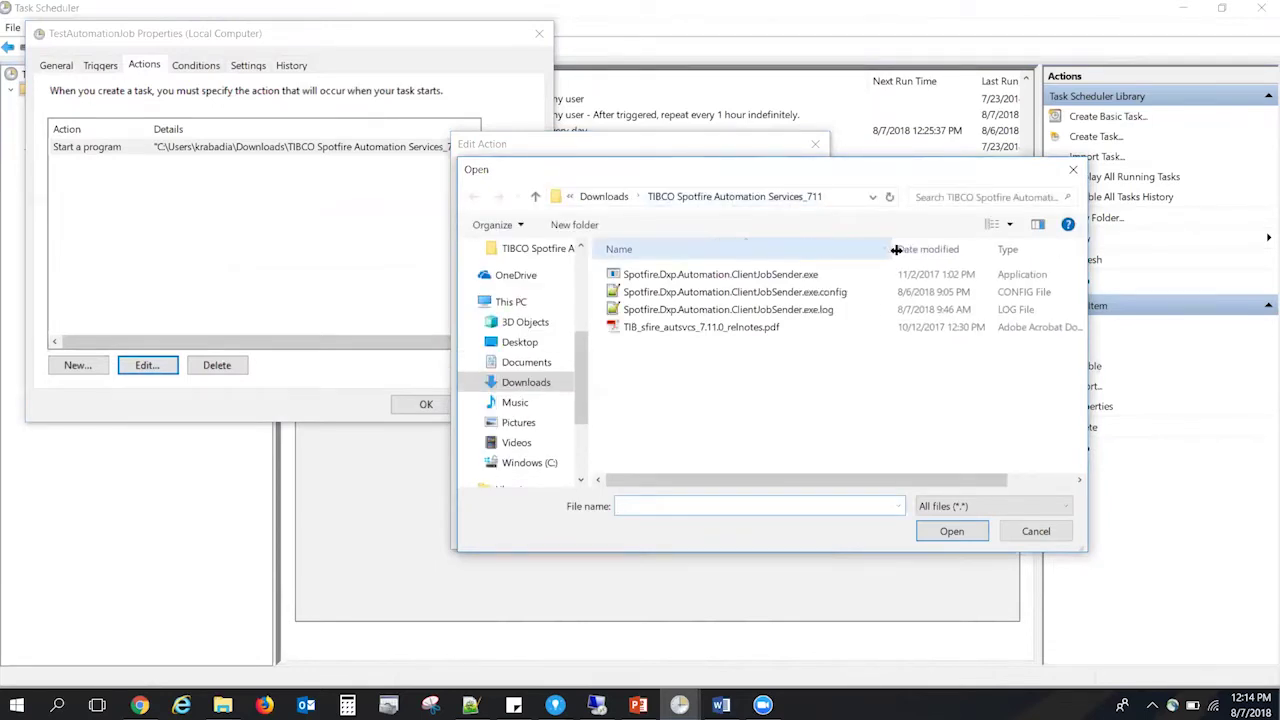
{"action": "left_click", "coordinate": [757, 276]}
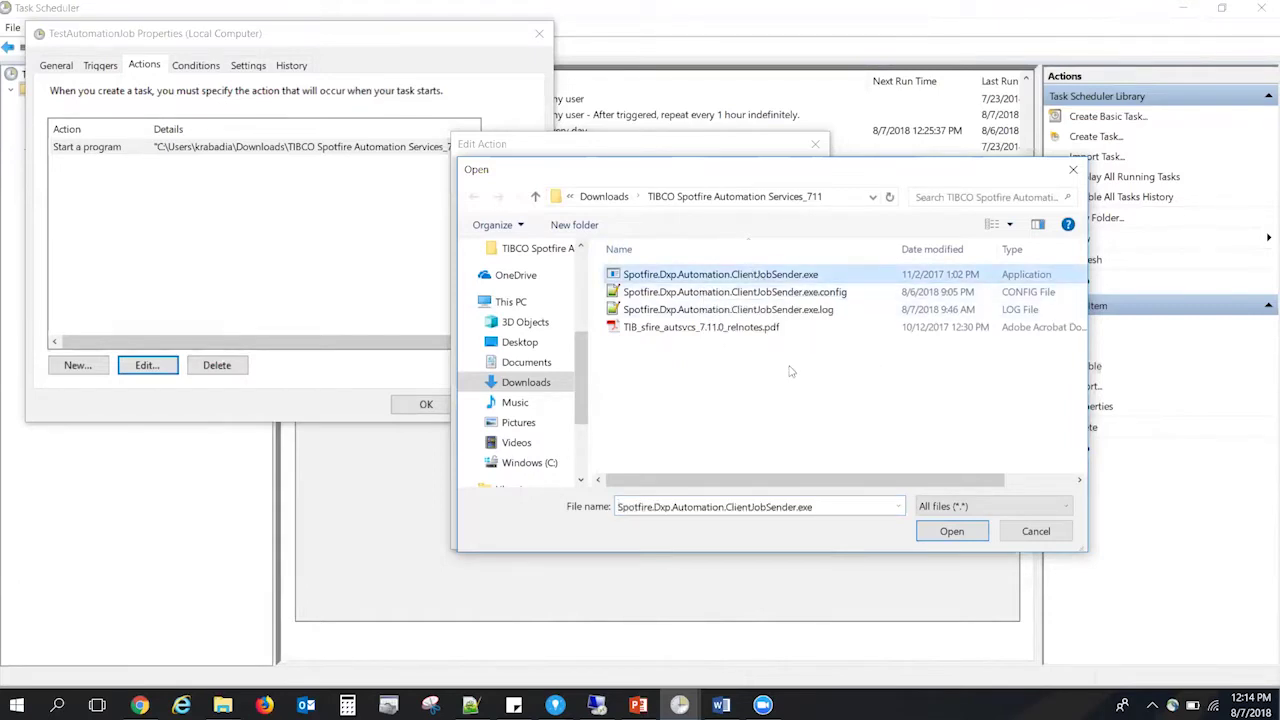
{"action": "left_click", "coordinate": [1036, 531]}
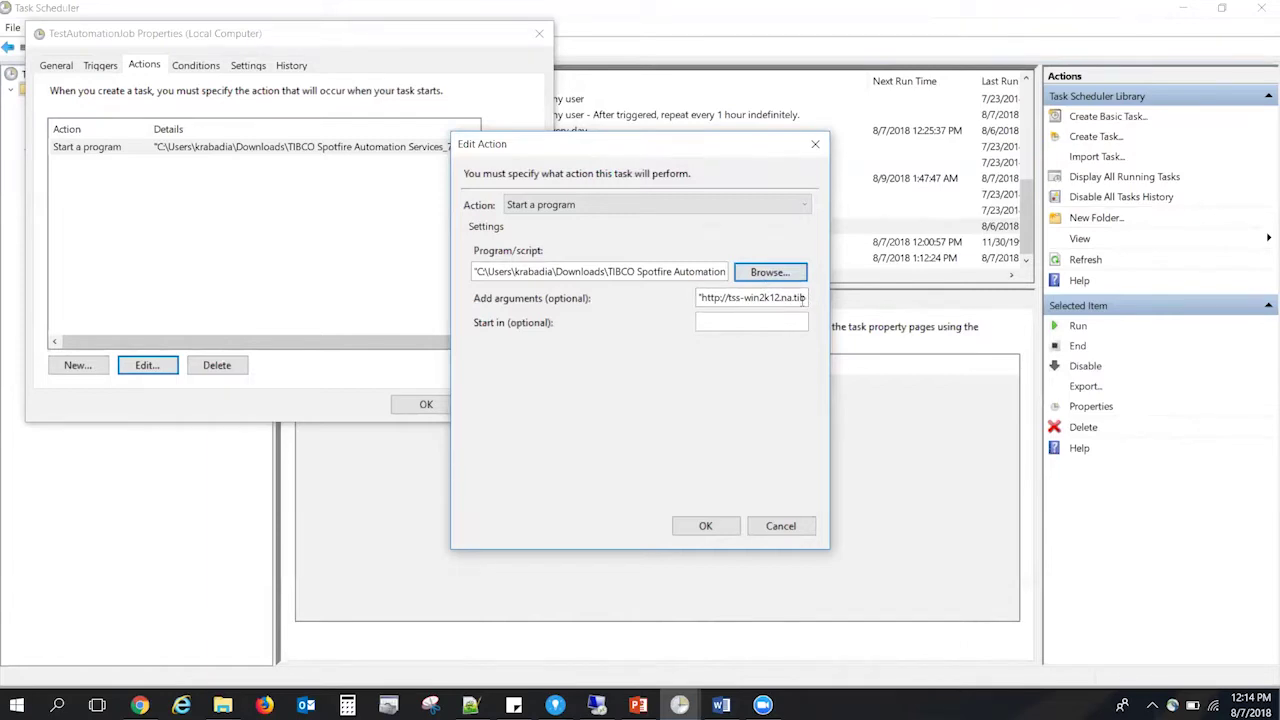
Copy the action's full argument string into a new Notepad document.
{"action": "left_click_drag", "start_coordinate": [700, 297], "coordinate": [1016, 327]}
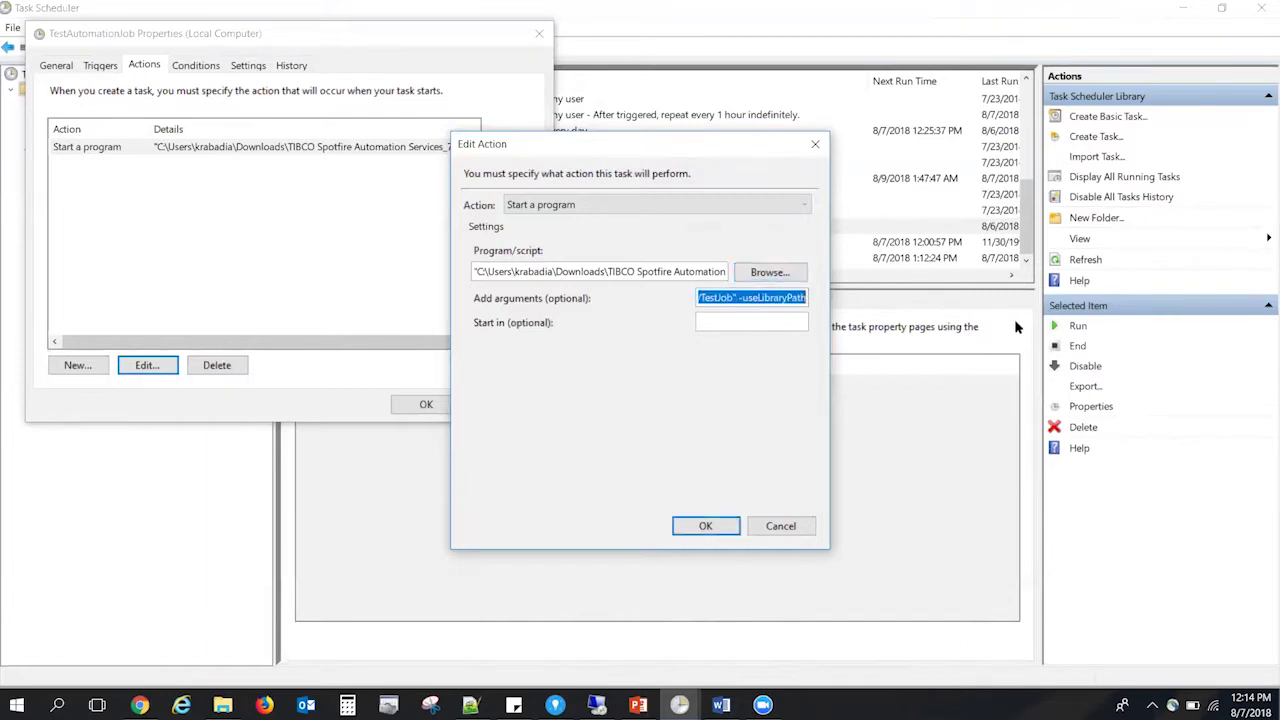
{"action": "left_click", "coordinate": [58, 705]}
{"action": "type", "text": "notepad"}
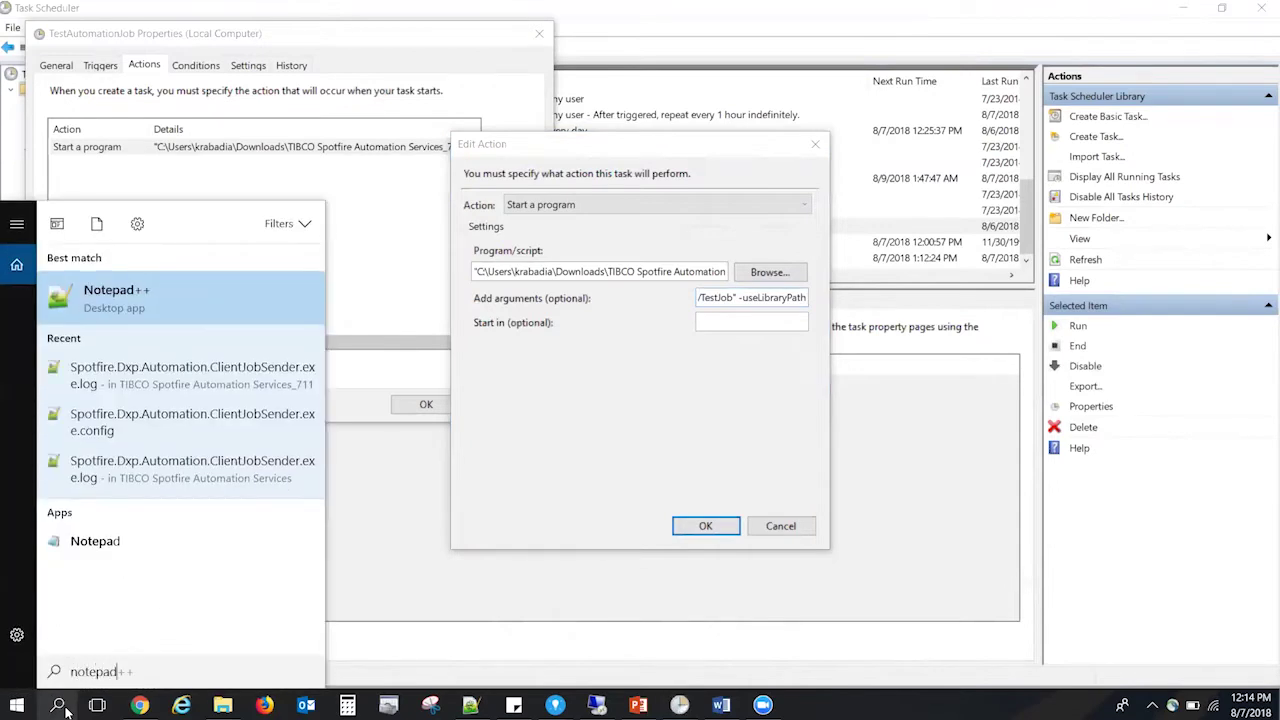
{"action": "key", "text": "Return"}
{"action": "type", "text": "\"http://tss-win2k12.na.tibco.com:7110\" \"/Khushboo/TestJob\" -useLibraryPath"}
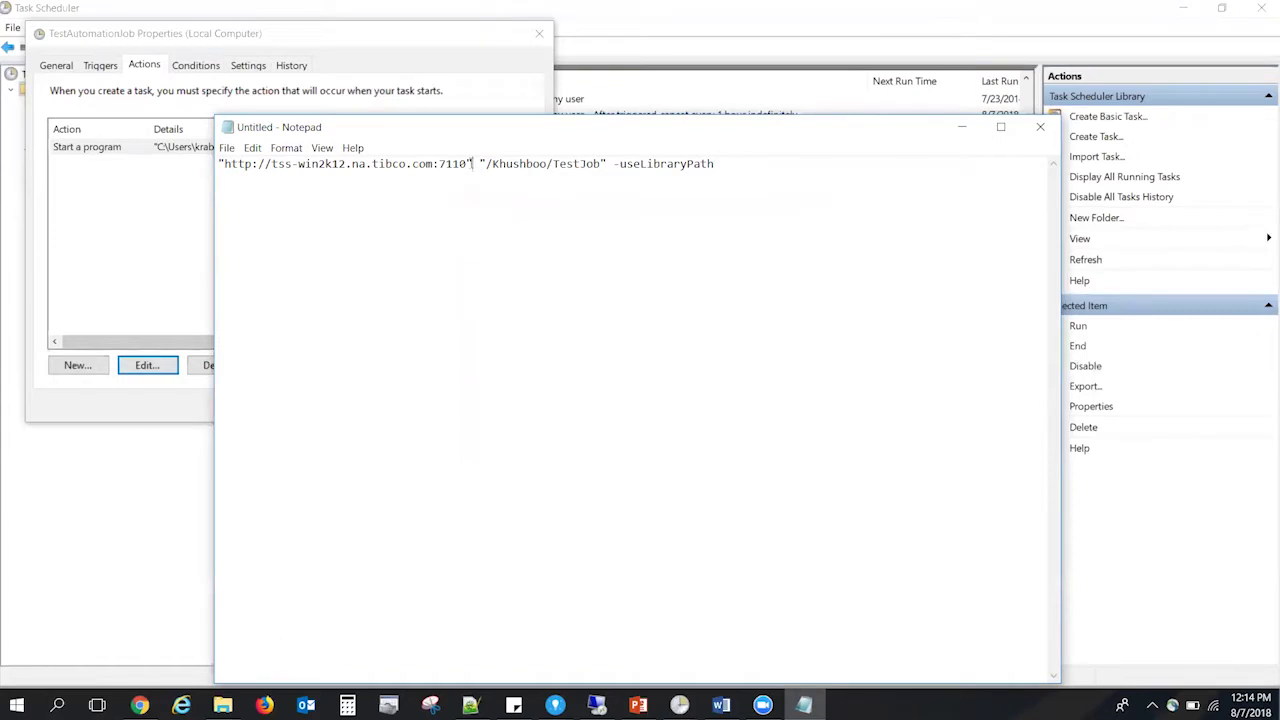
Examine the job's library path and the -useLibraryPath option in the copied arguments, and minimize Notepad.
{"action": "left_click_drag", "start_coordinate": [484, 163], "coordinate": [603, 164]}
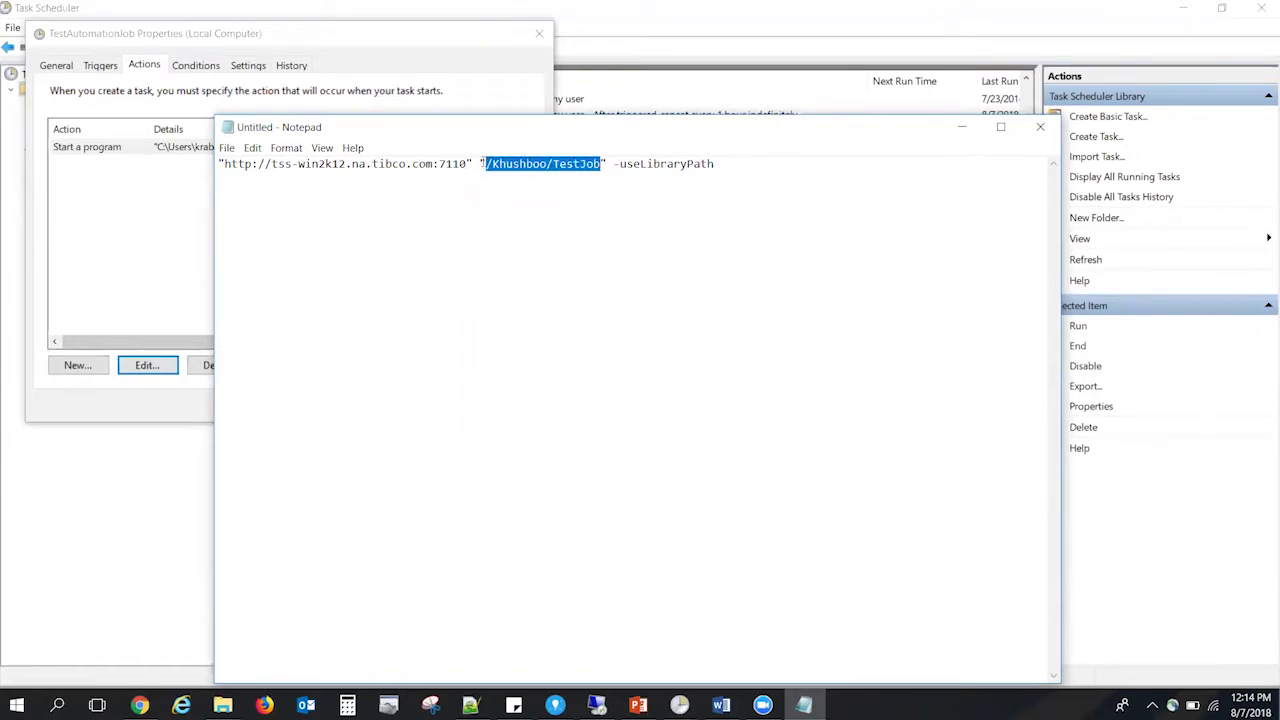
{"action": "left_click", "coordinate": [481, 163]}
{"action": "left_click_drag", "start_coordinate": [716, 164], "coordinate": [612, 164]}
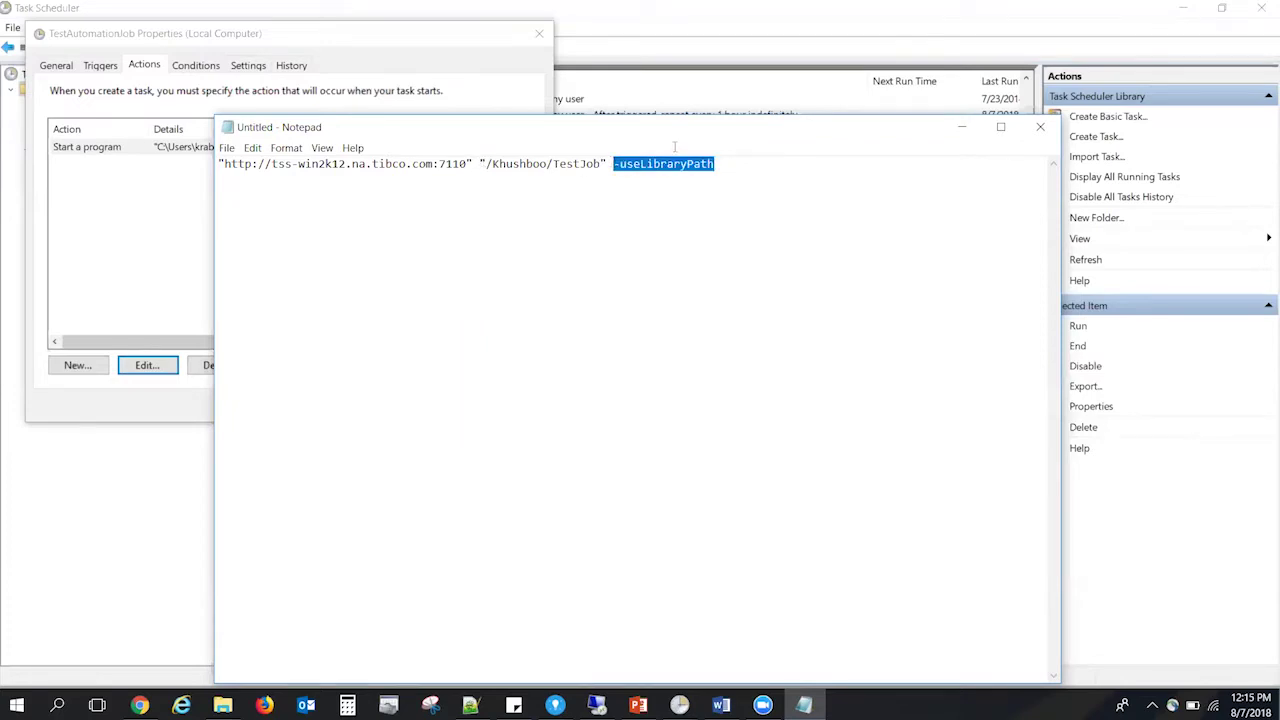
{"action": "left_click", "coordinate": [659, 188]}
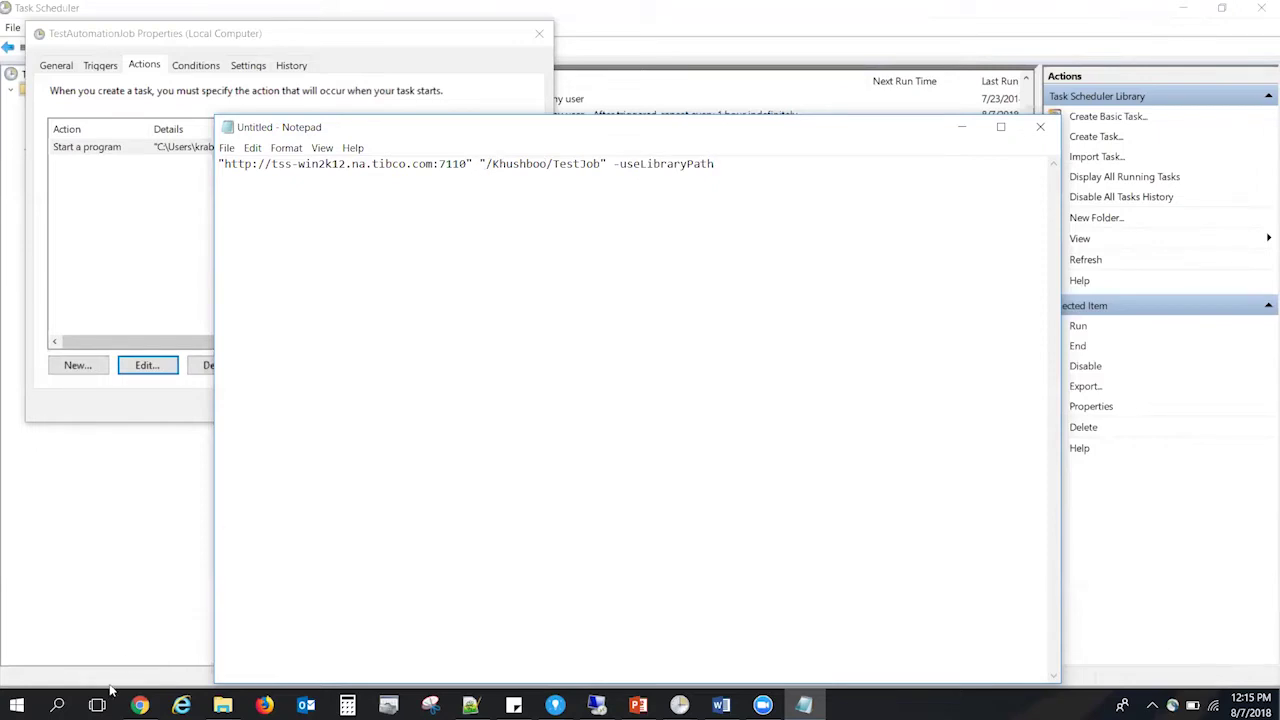
{"action": "left_click_drag", "start_coordinate": [485, 163], "coordinate": [727, 172]}
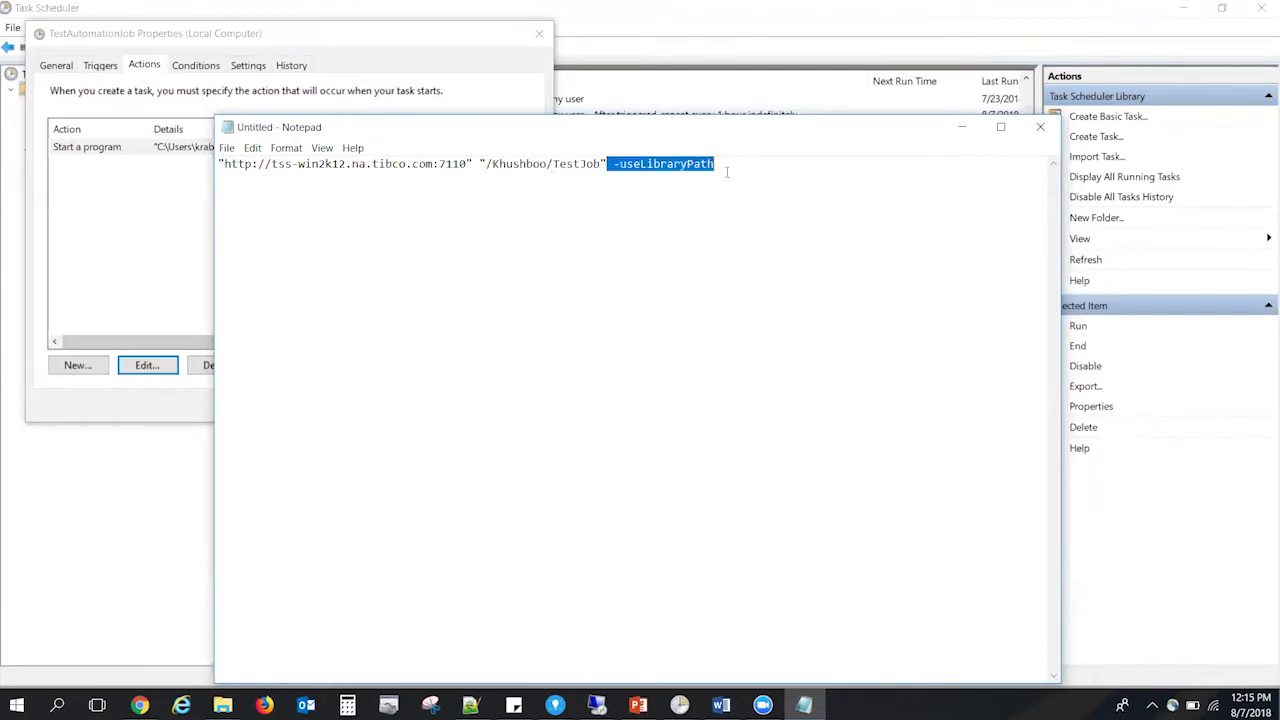
{"action": "left_click", "coordinate": [961, 127]}
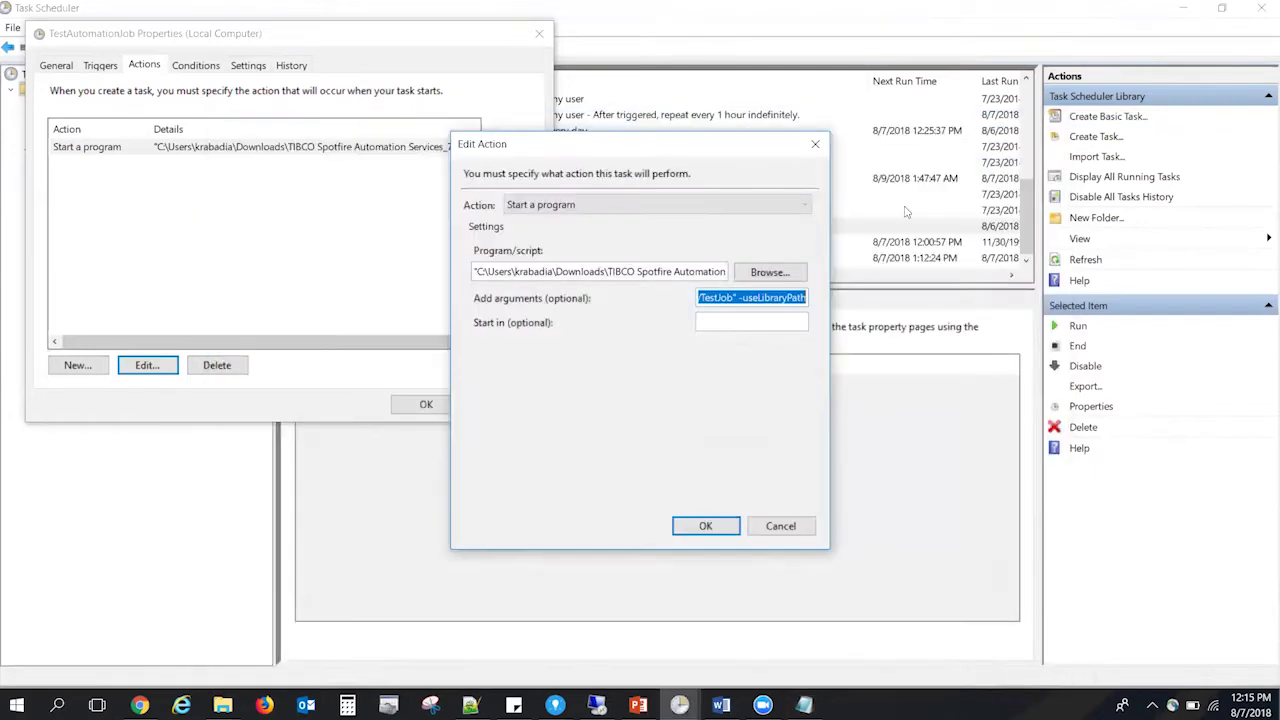
Close the action editor unchanged, check the task's conditions, cancel its properties, and view the triggers of TestAutomationJob.
{"action": "left_click", "coordinate": [780, 526]}
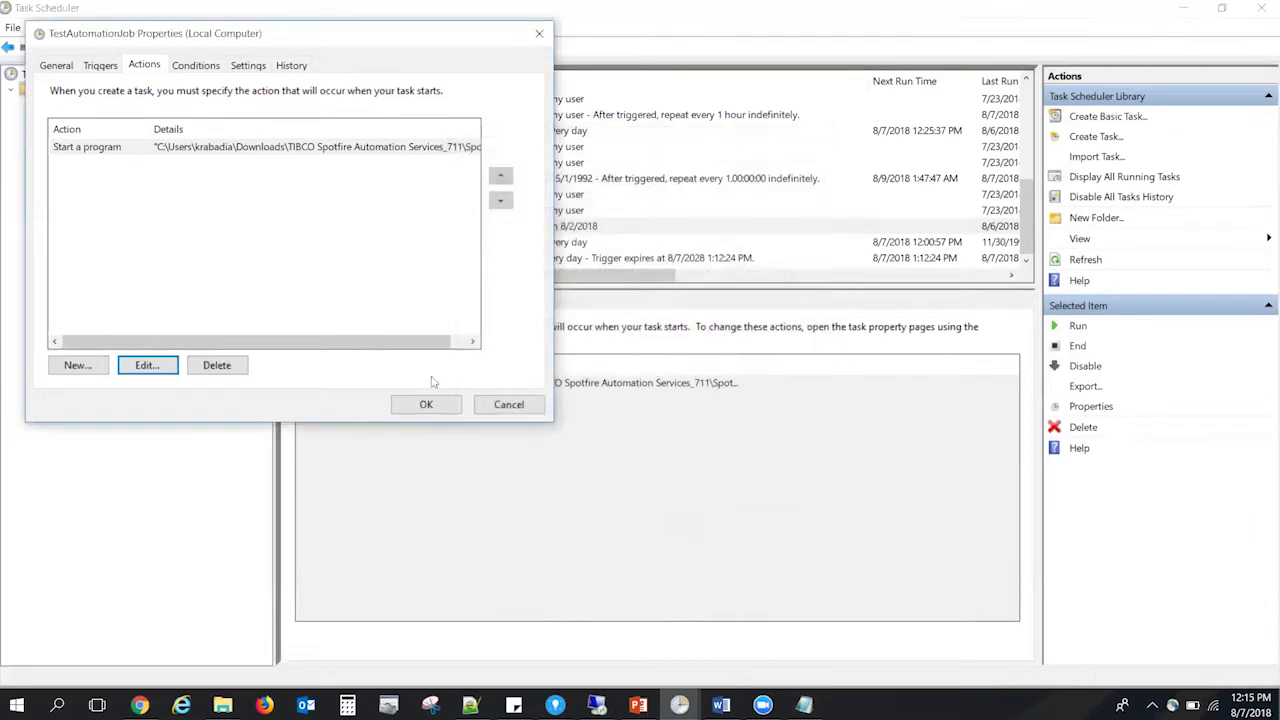
{"action": "left_click", "coordinate": [194, 67]}
{"action": "left_click", "coordinate": [508, 405]}
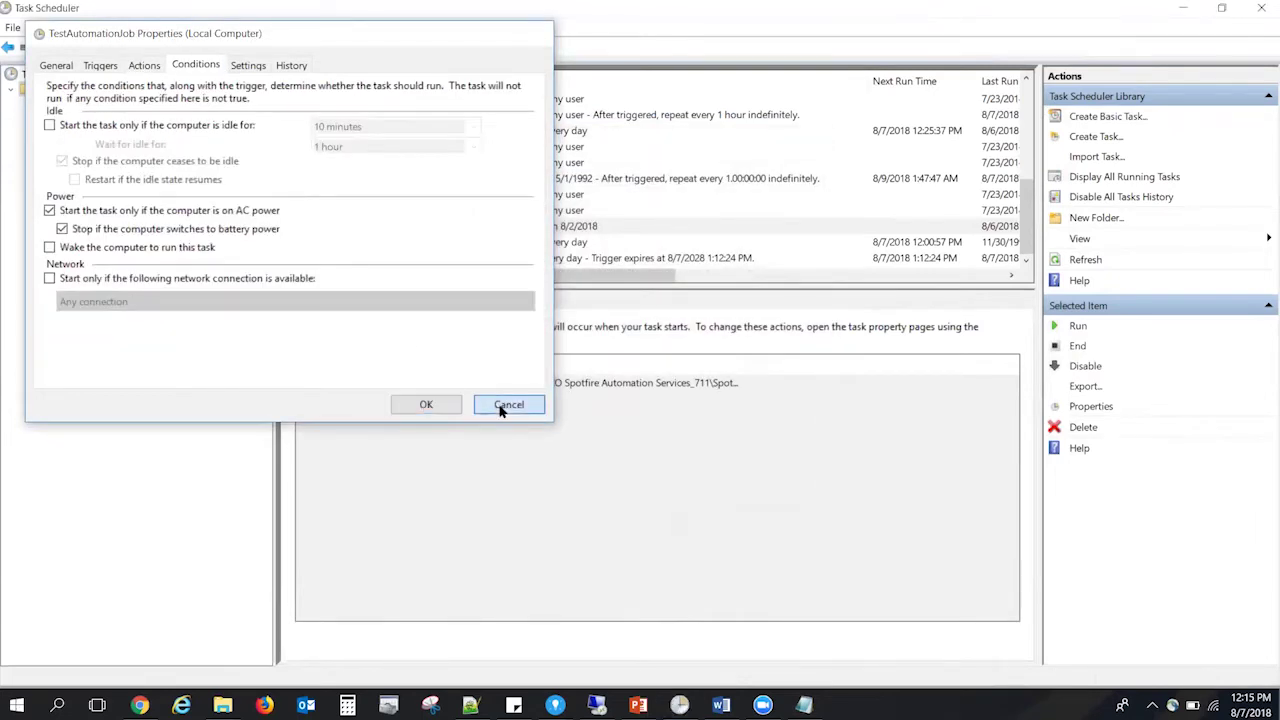
{"action": "left_click", "coordinate": [318, 302]}
{"action": "left_click", "coordinate": [344, 302]}
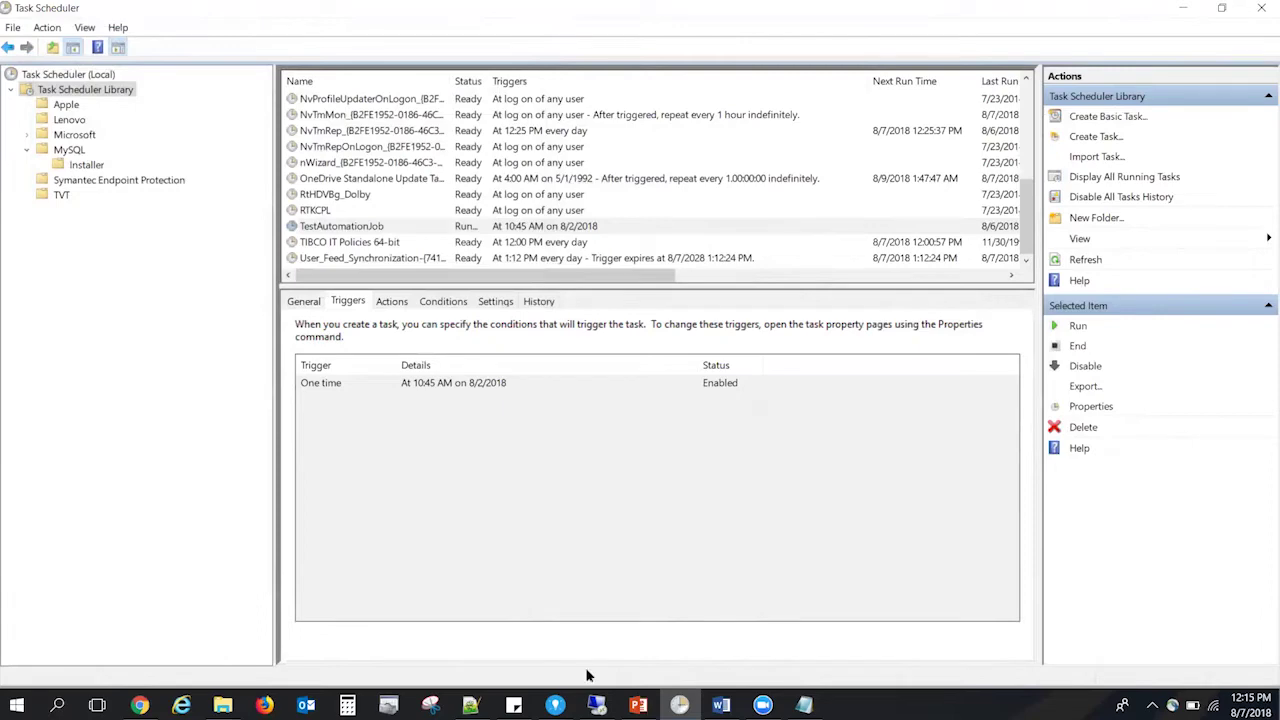
Switch to the caching presentation in PowerPoint and show slide 10, Using Spotfire Automation Services, about caching data as an SBDF file.
{"action": "mouse_move", "coordinate": [556, 700]}
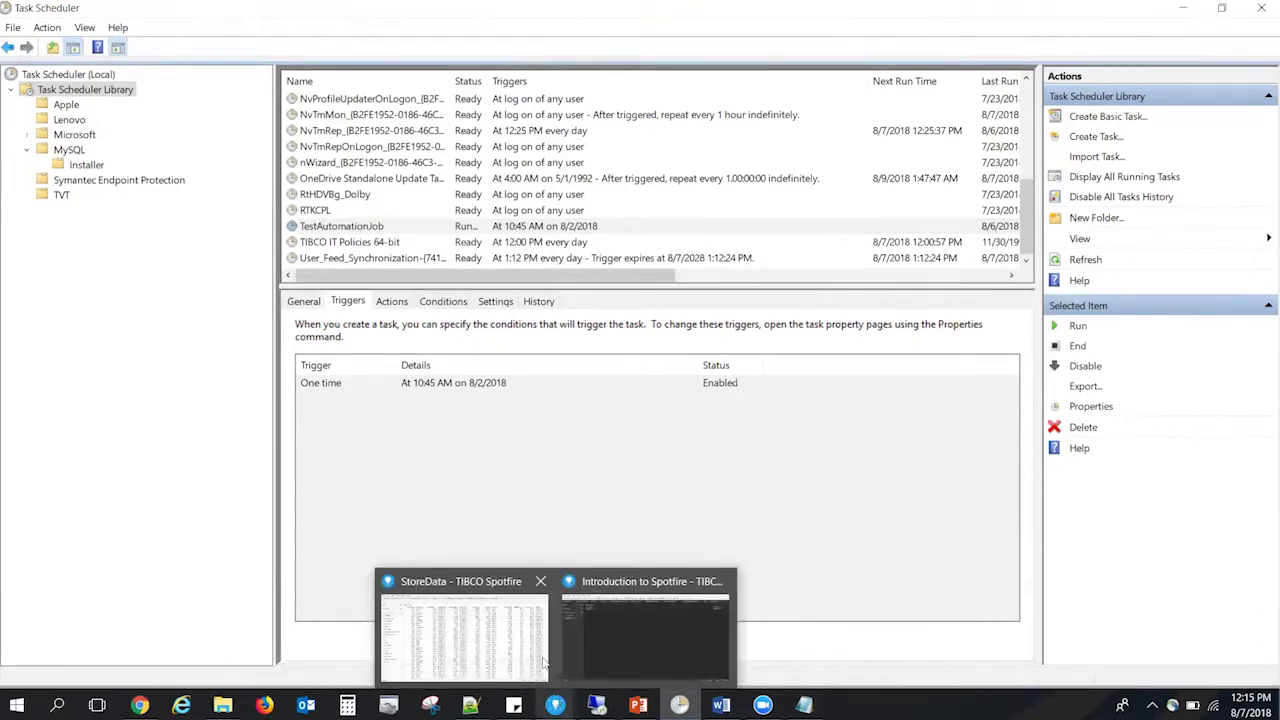
{"action": "mouse_move", "coordinate": [545, 640]}
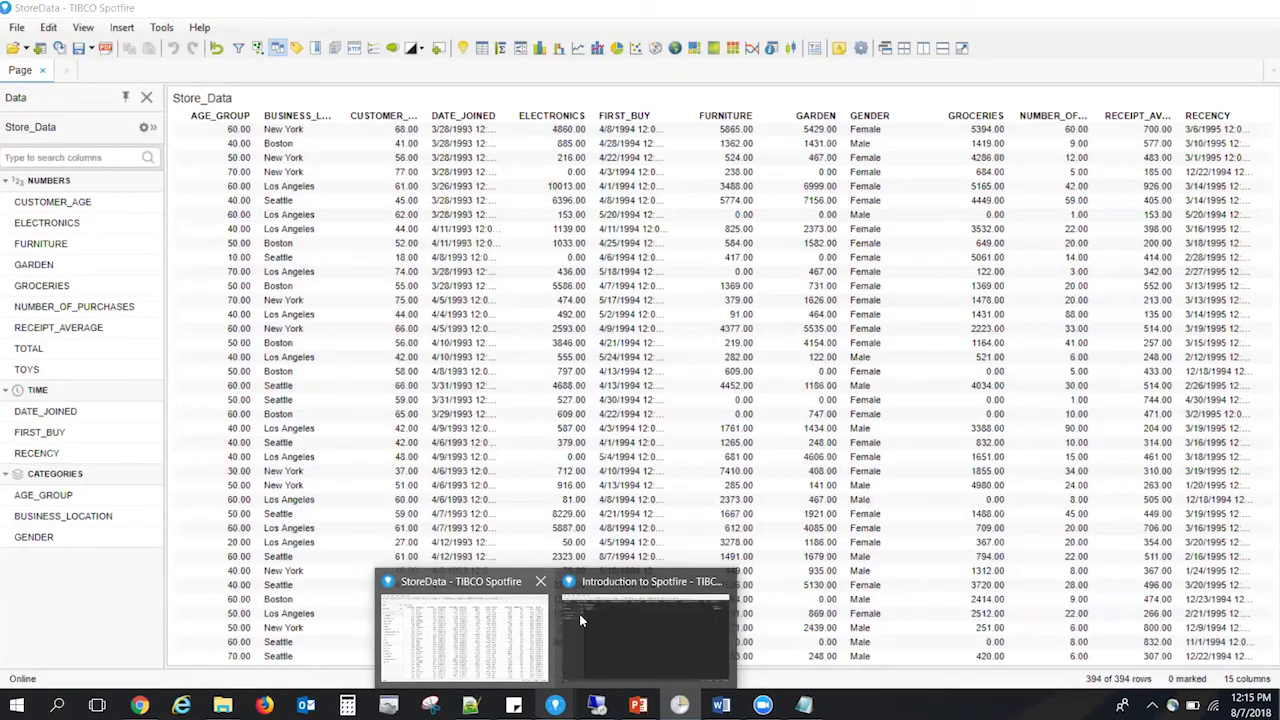
{"action": "mouse_move", "coordinate": [580, 618]}
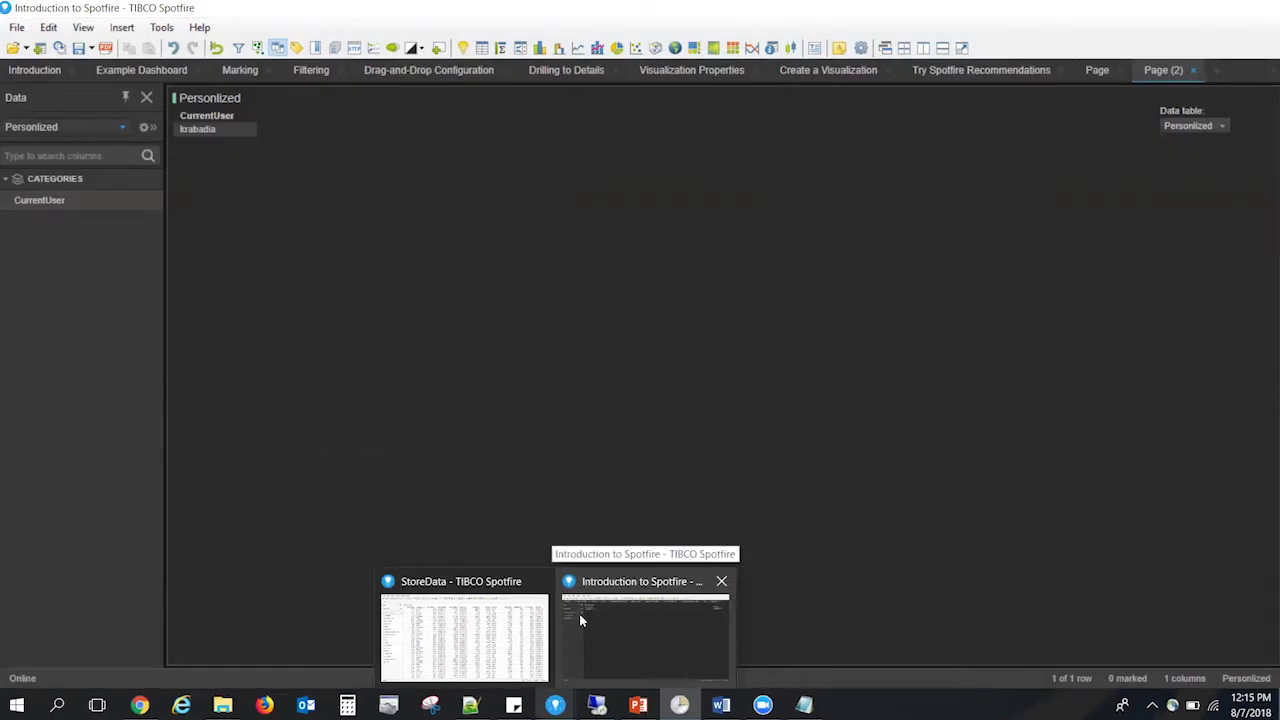
{"action": "left_click", "coordinate": [580, 613]}
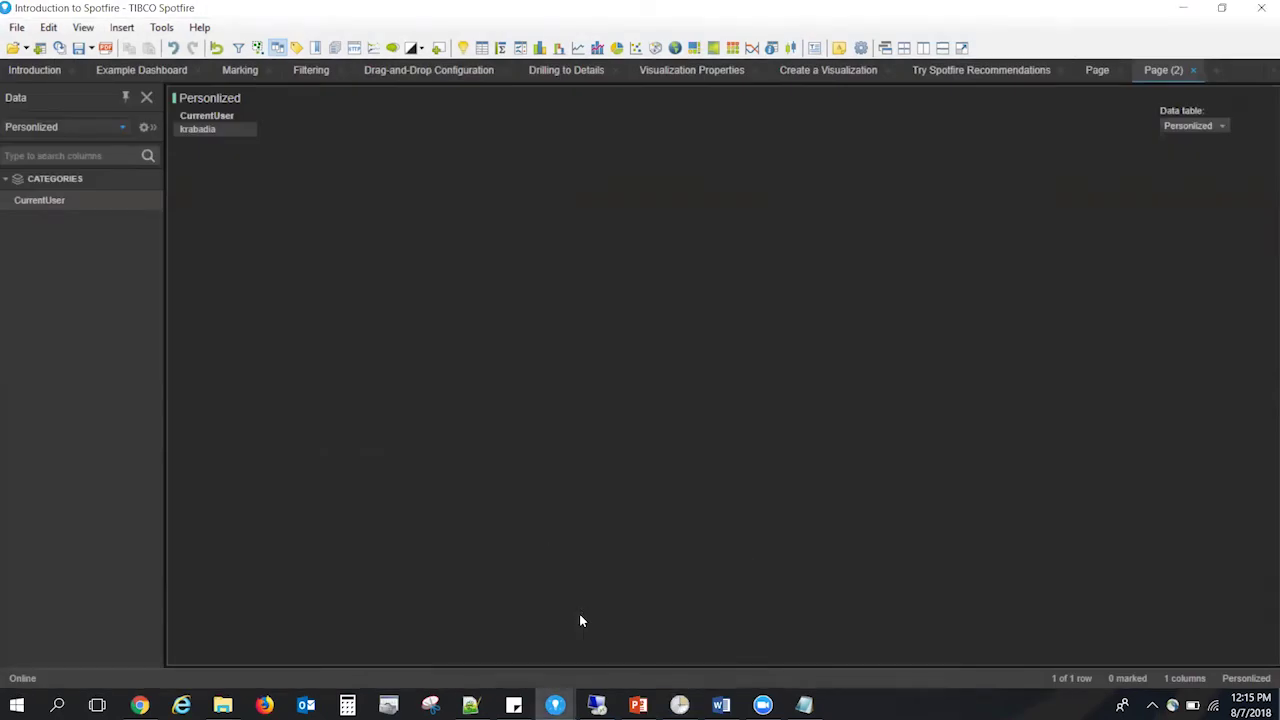
{"action": "mouse_move", "coordinate": [638, 705]}
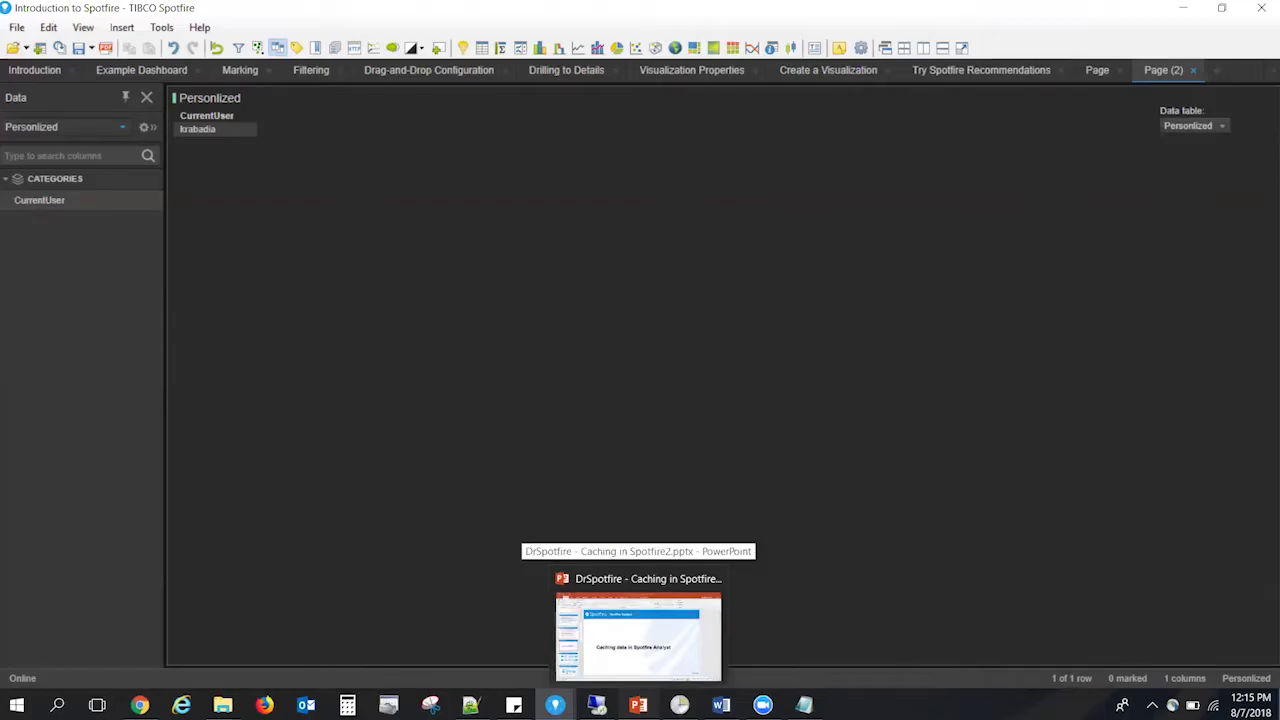
{"action": "left_click", "coordinate": [638, 630]}
{"action": "scroll", "coordinate": [155, 300], "scroll_direction": "down", "scroll_amount": 5}
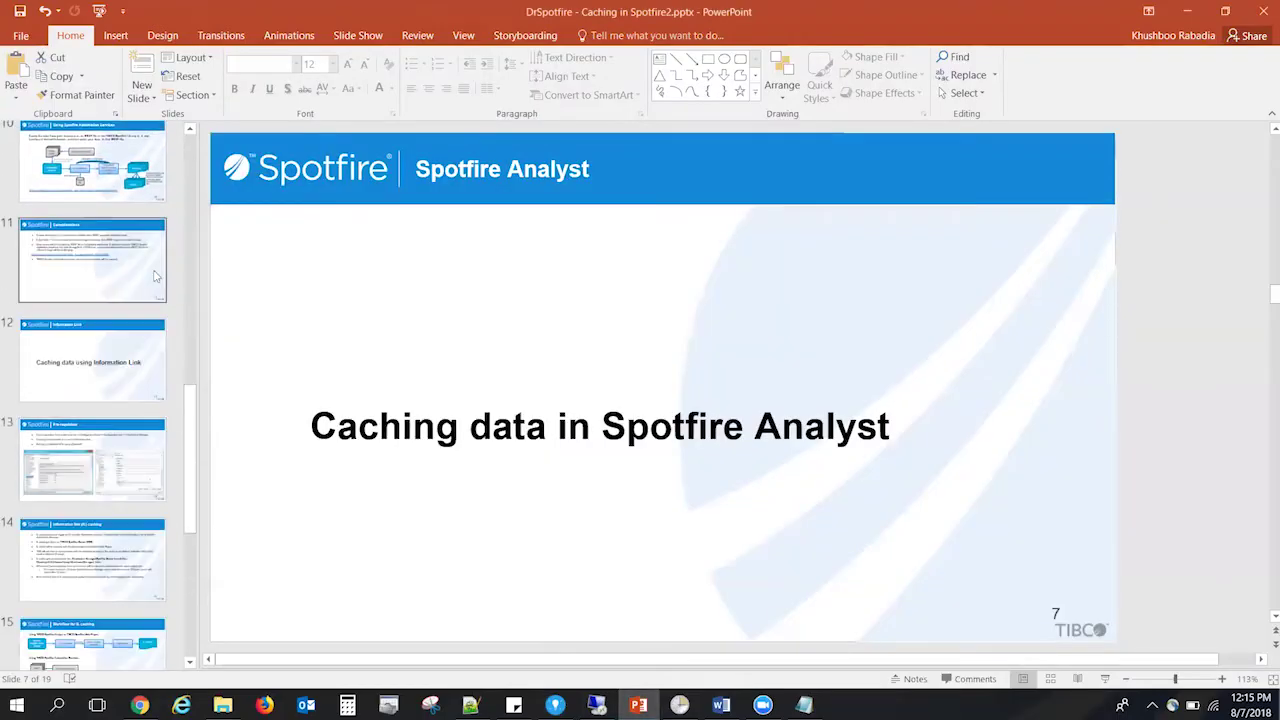
{"action": "left_click", "coordinate": [115, 160]}
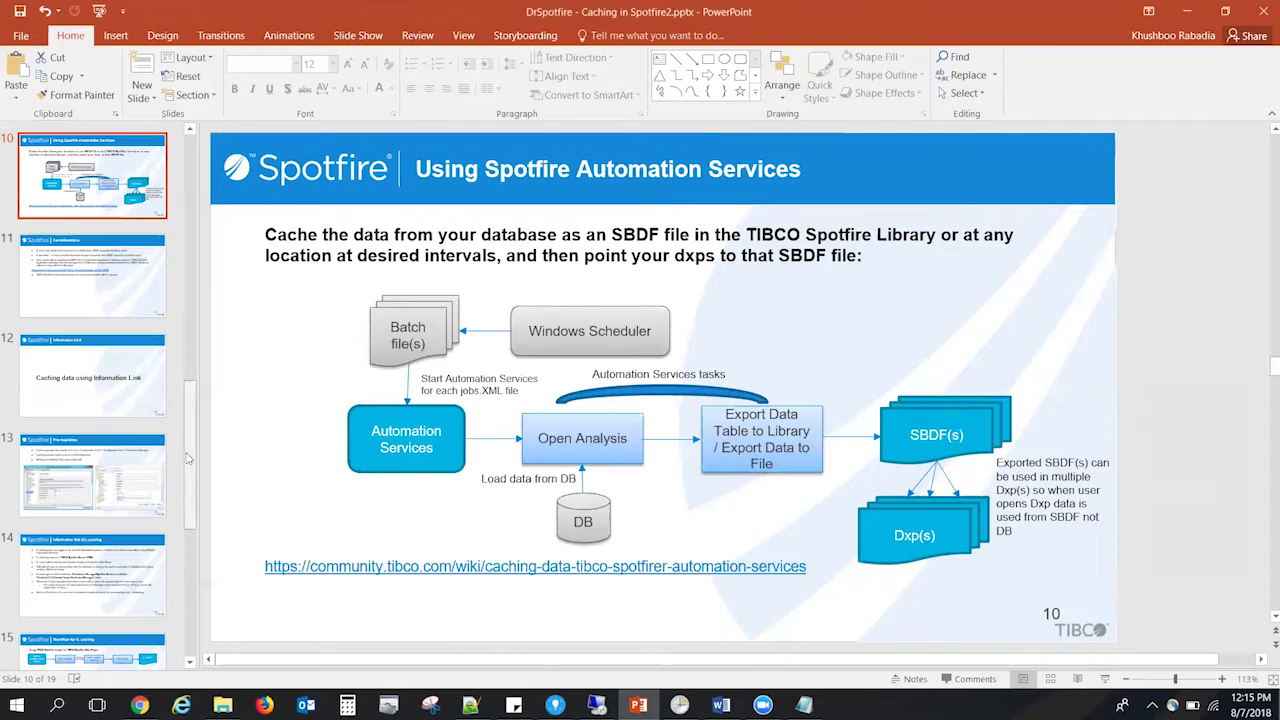
{"action": "scroll", "coordinate": [186, 458], "scroll_direction": "up", "scroll_amount": 3}
Switch to the StoreData analysis in Spotfire and view the library export of all Store_Data rows up to the save location, without saving.
{"action": "mouse_move", "coordinate": [583, 712]}
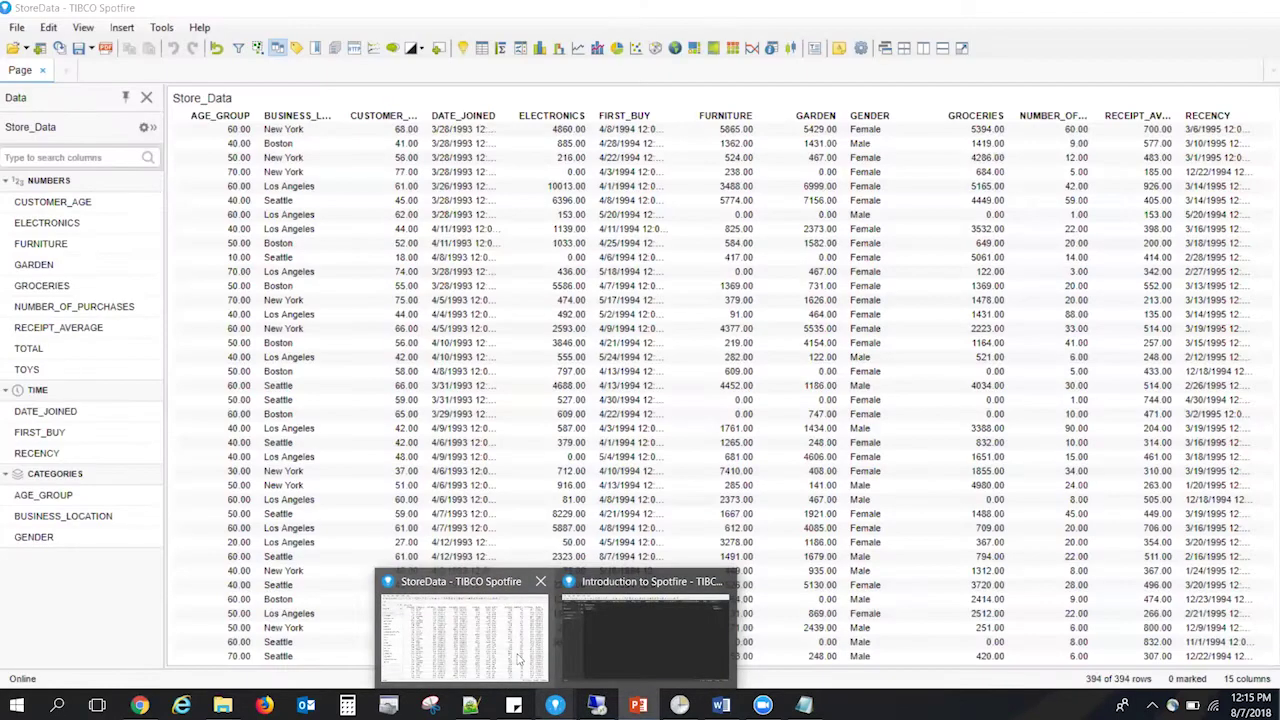
{"action": "left_click", "coordinate": [519, 658]}
{"action": "left_click", "coordinate": [17, 27]}
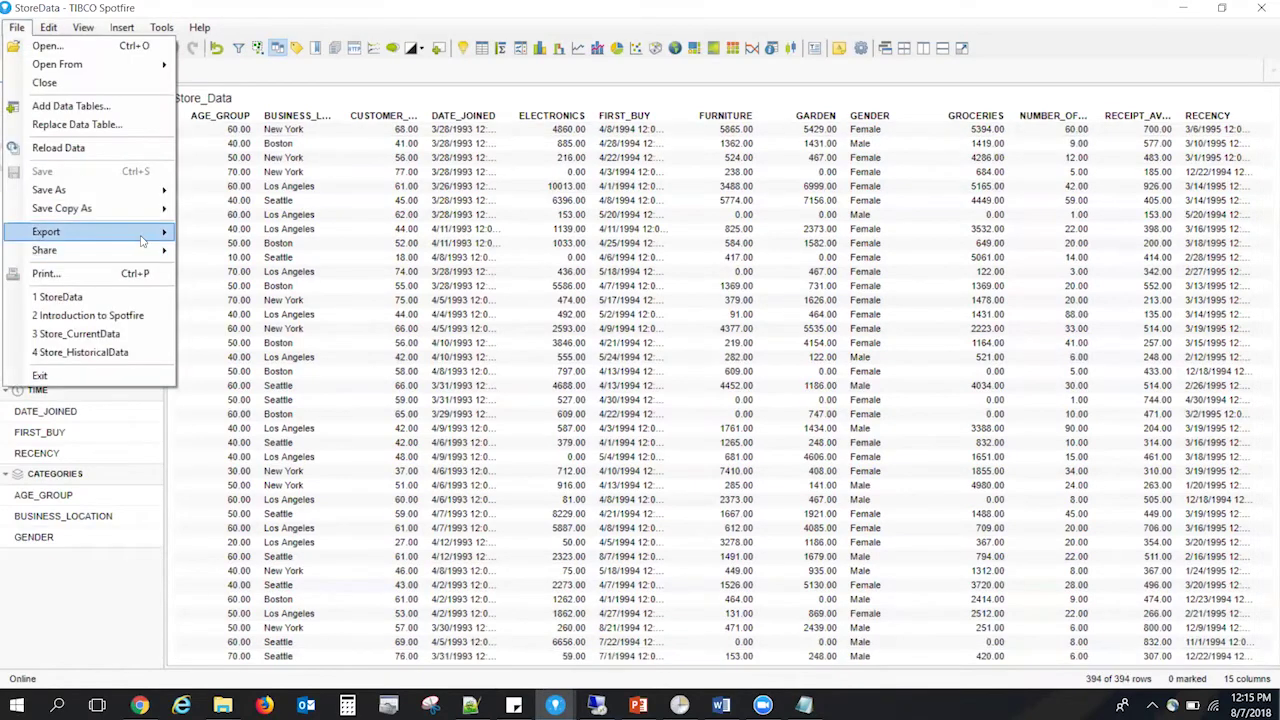
{"action": "left_click", "coordinate": [243, 270]}
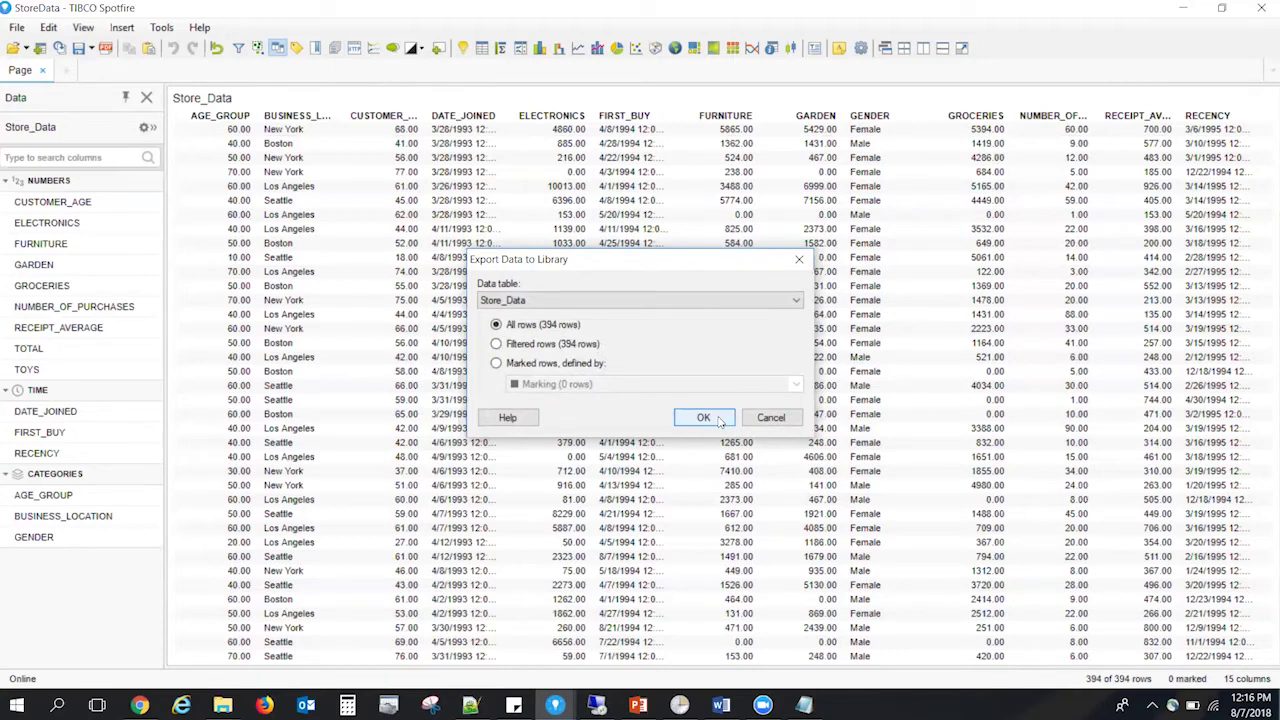
{"action": "left_click", "coordinate": [718, 418]}
{"action": "left_click", "coordinate": [492, 437]}
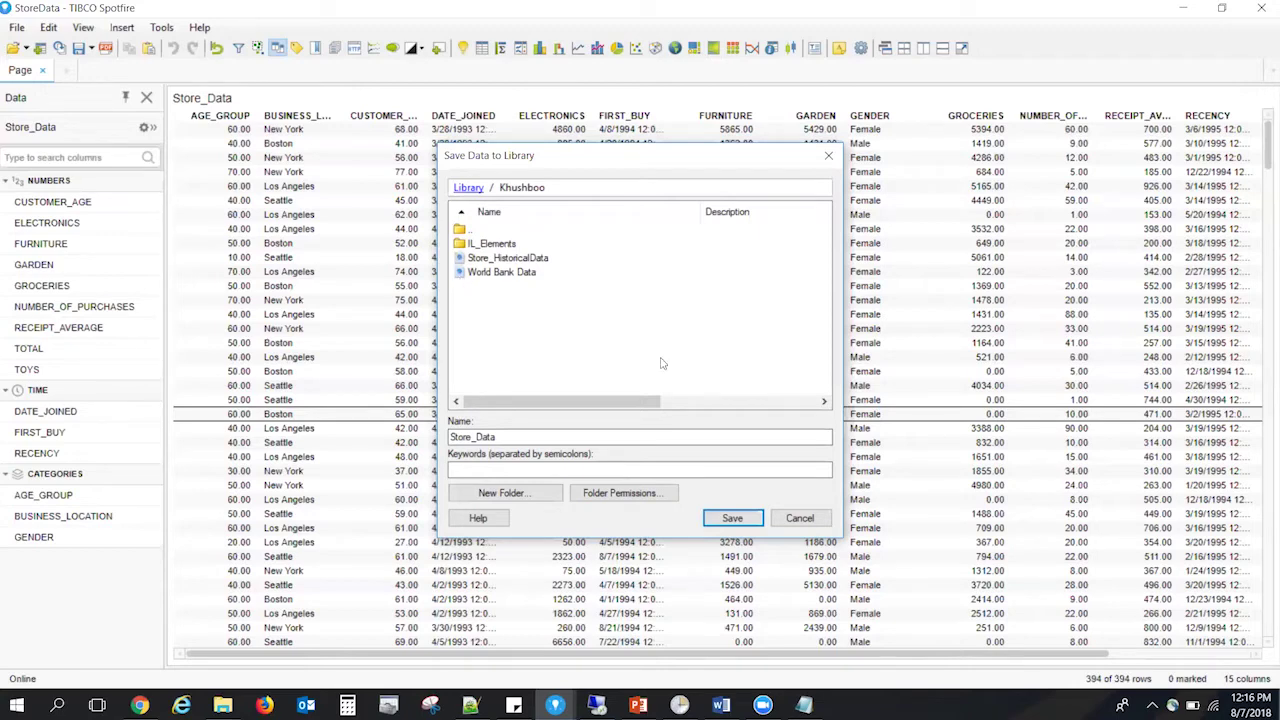
{"action": "left_click", "coordinate": [806, 518]}
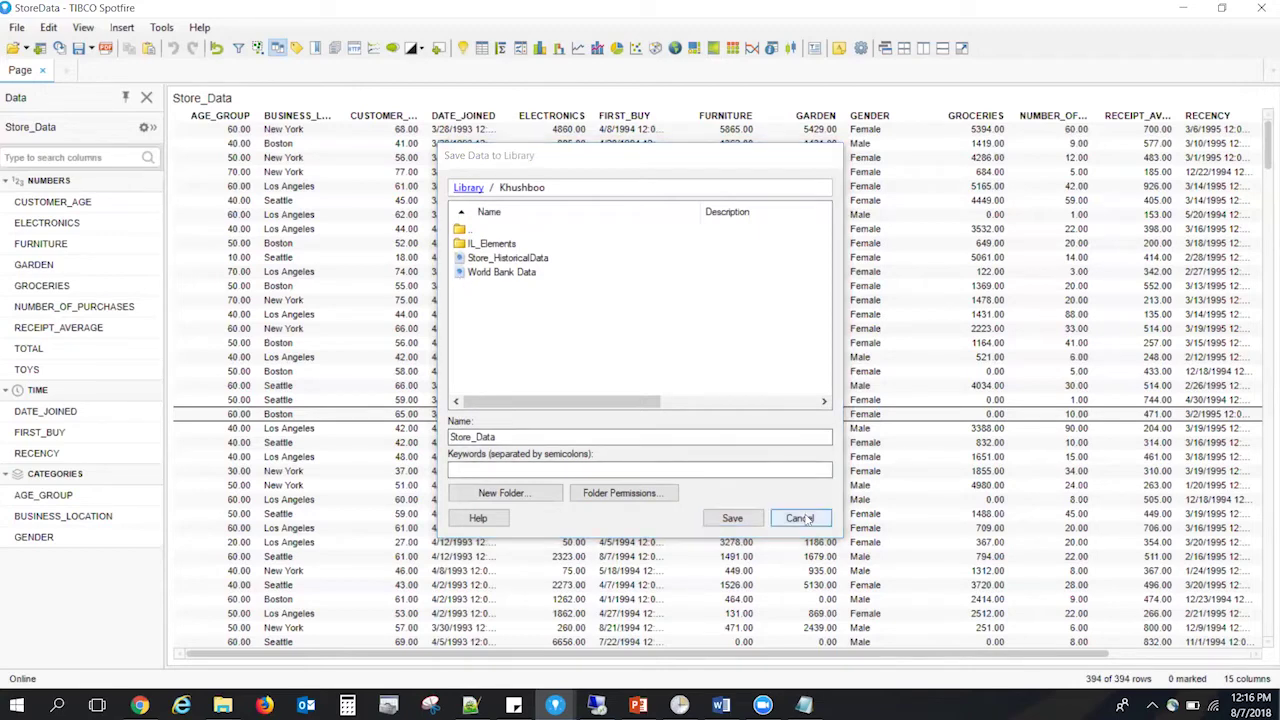
Revisit the Automation Services slide in PowerPoint, and view the available export options of the StoreData analysis in Spotfire.
{"action": "left_click", "coordinate": [633, 712]}
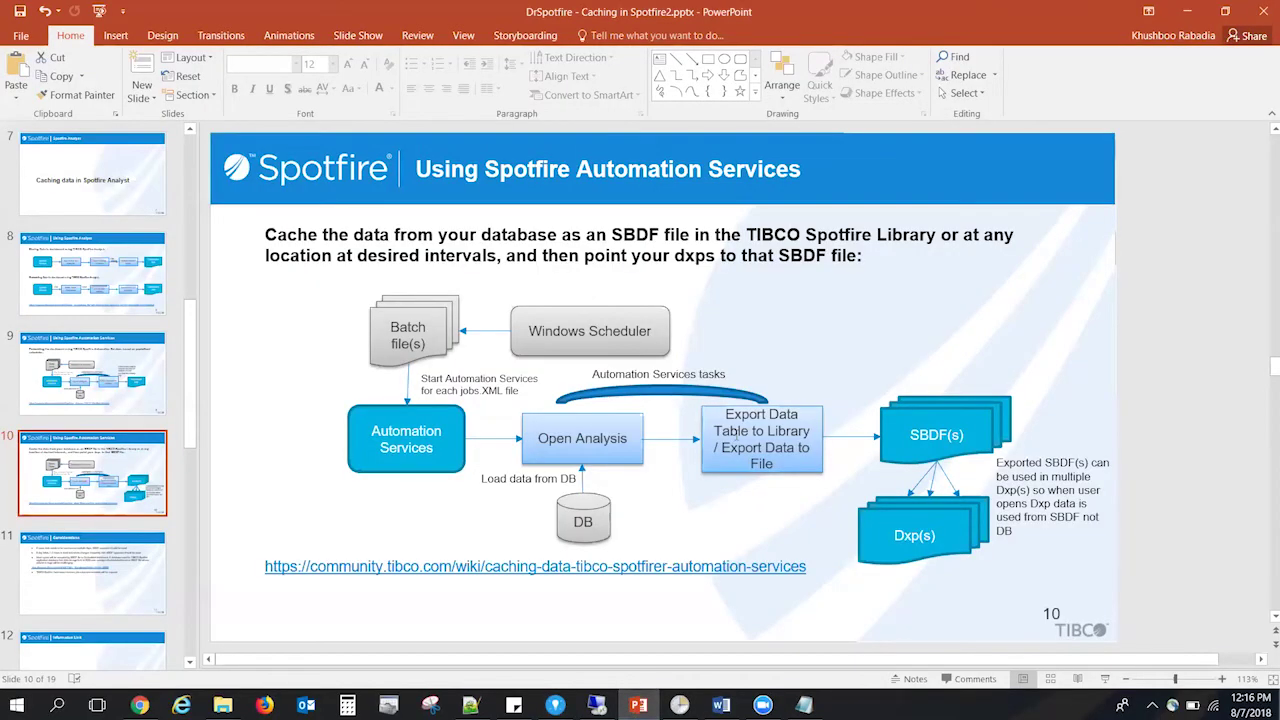
{"action": "key", "text": "alt+Tab"}
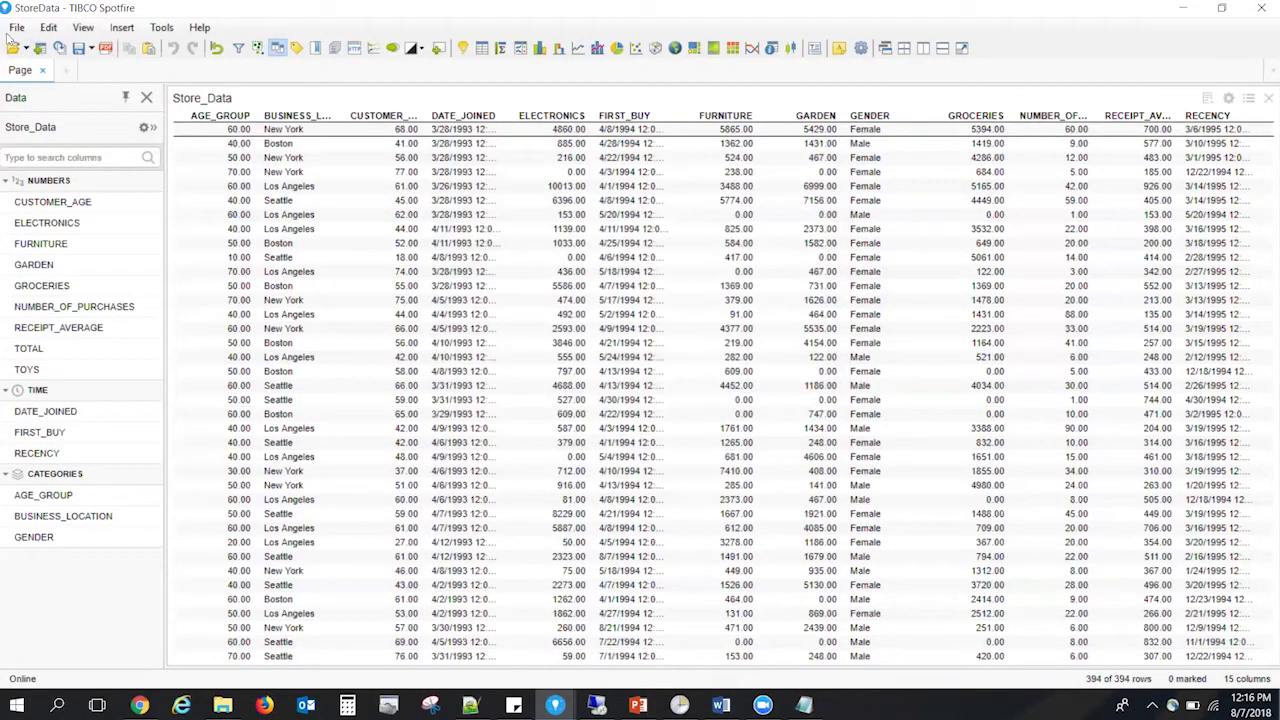
{"action": "left_click", "coordinate": [16, 28]}
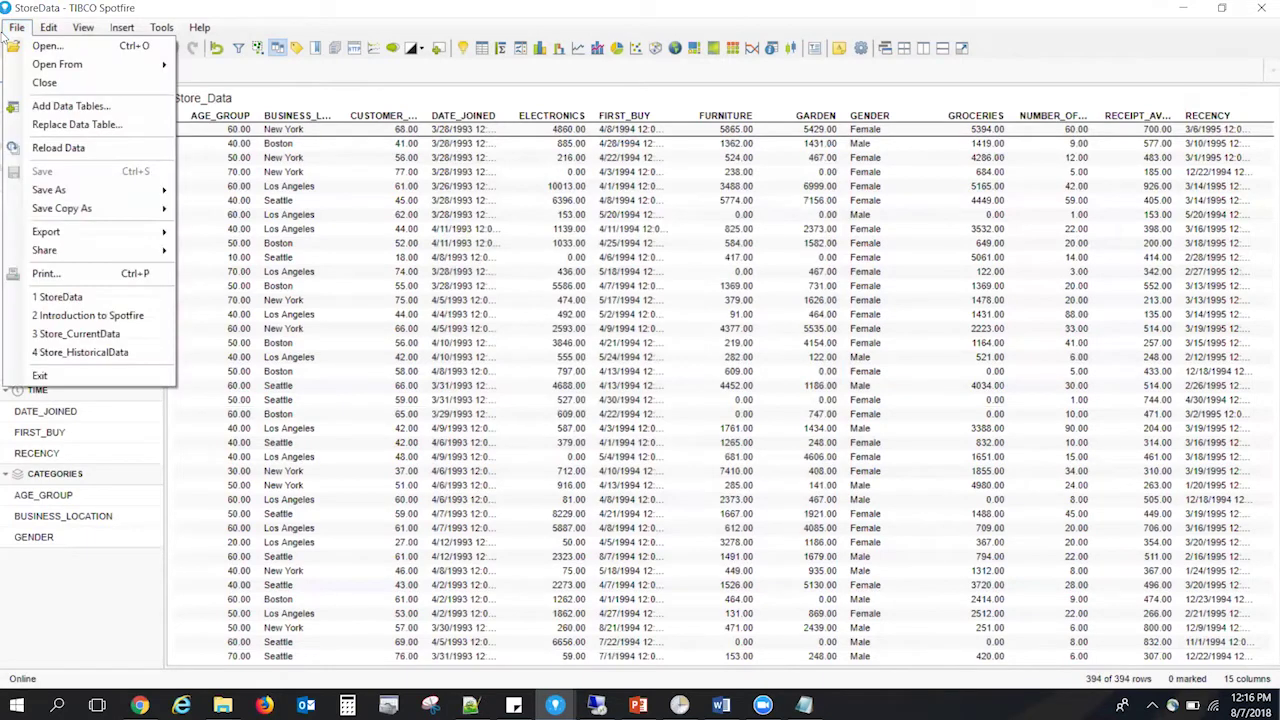
{"action": "mouse_move", "coordinate": [74, 208]}
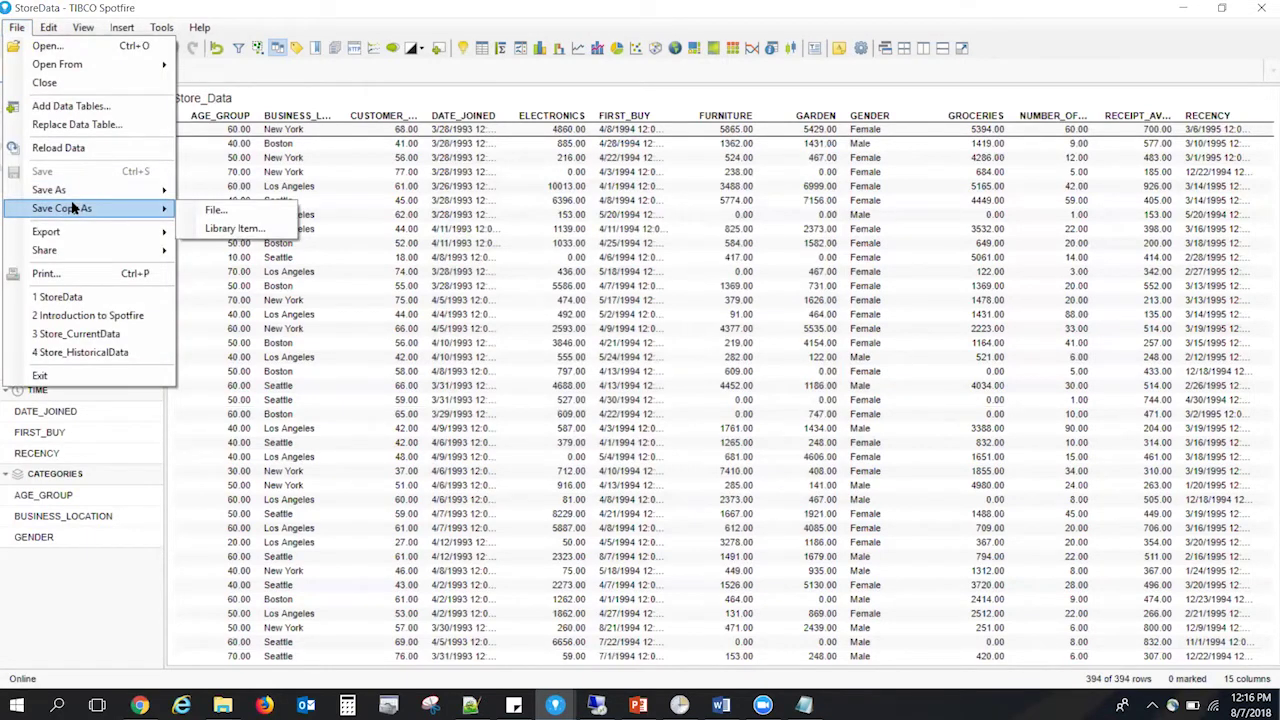
{"action": "mouse_move", "coordinate": [150, 234]}
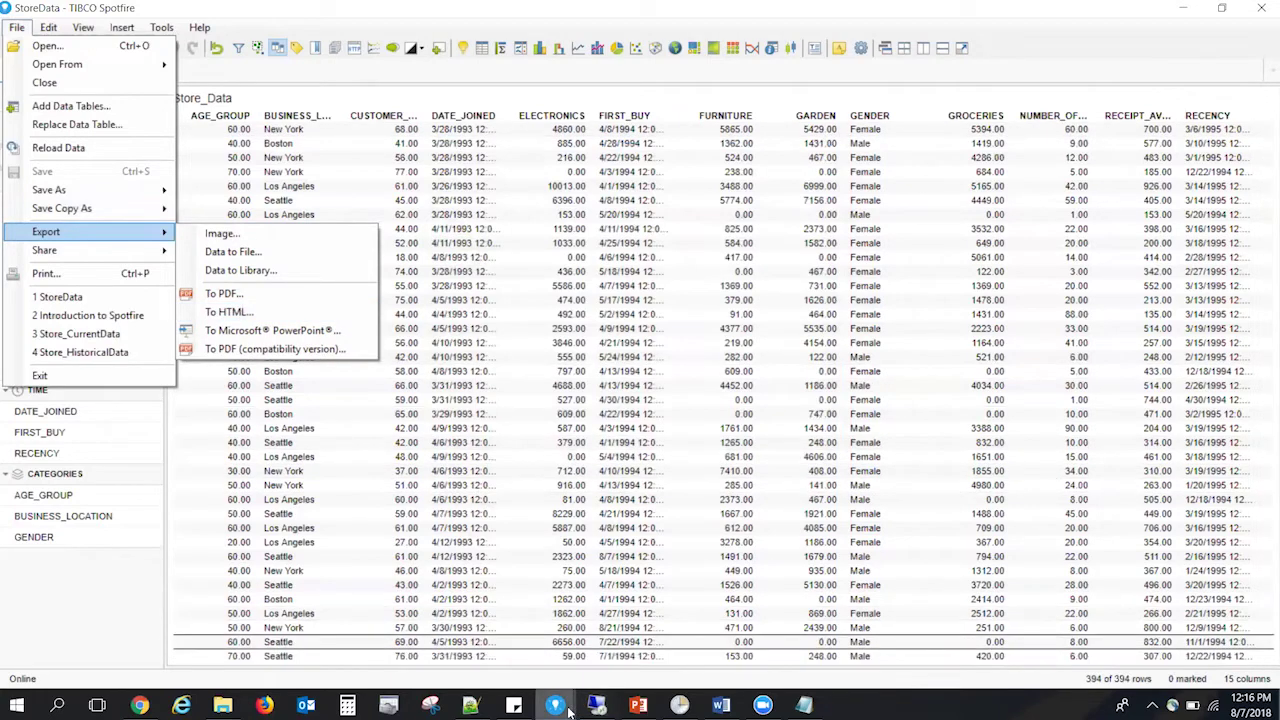
Switch to the Introduction to Spotfire analysis, show the Example Dashboard page, and check the source information of the World Bank Data table.
{"action": "mouse_move", "coordinate": [568, 710]}
{"action": "left_click", "coordinate": [655, 634]}
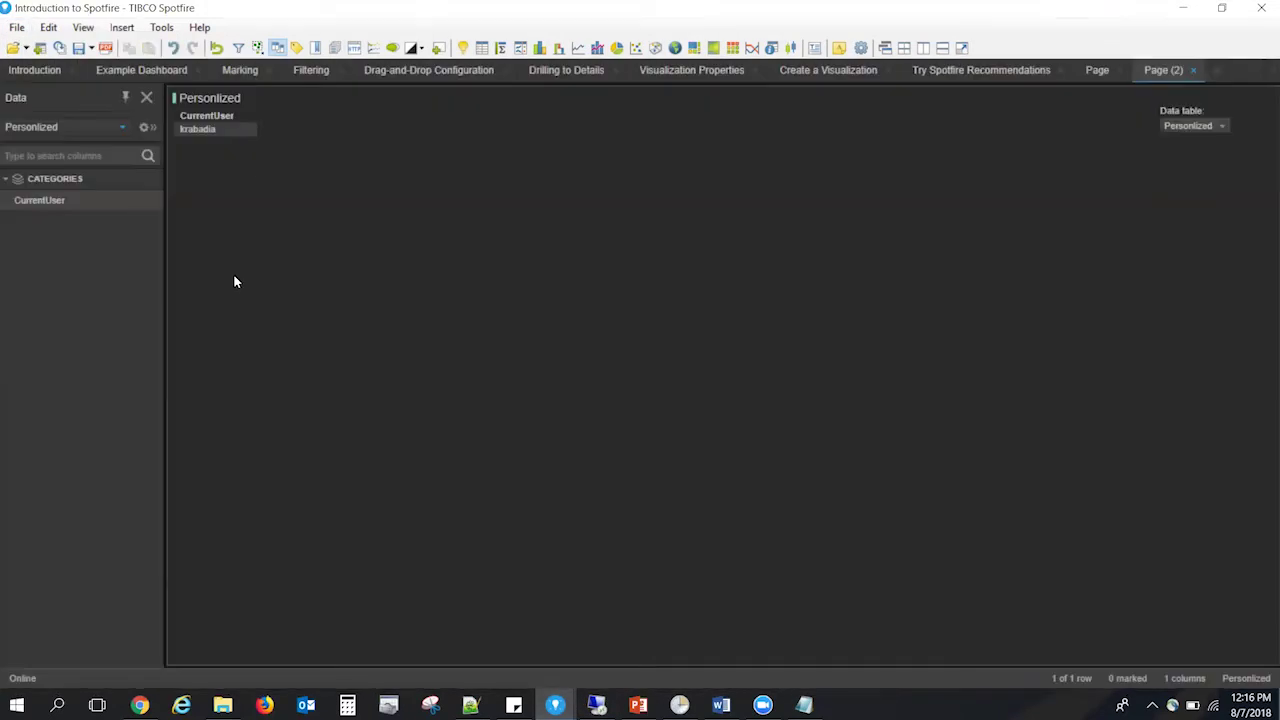
{"action": "left_click", "coordinate": [150, 76]}
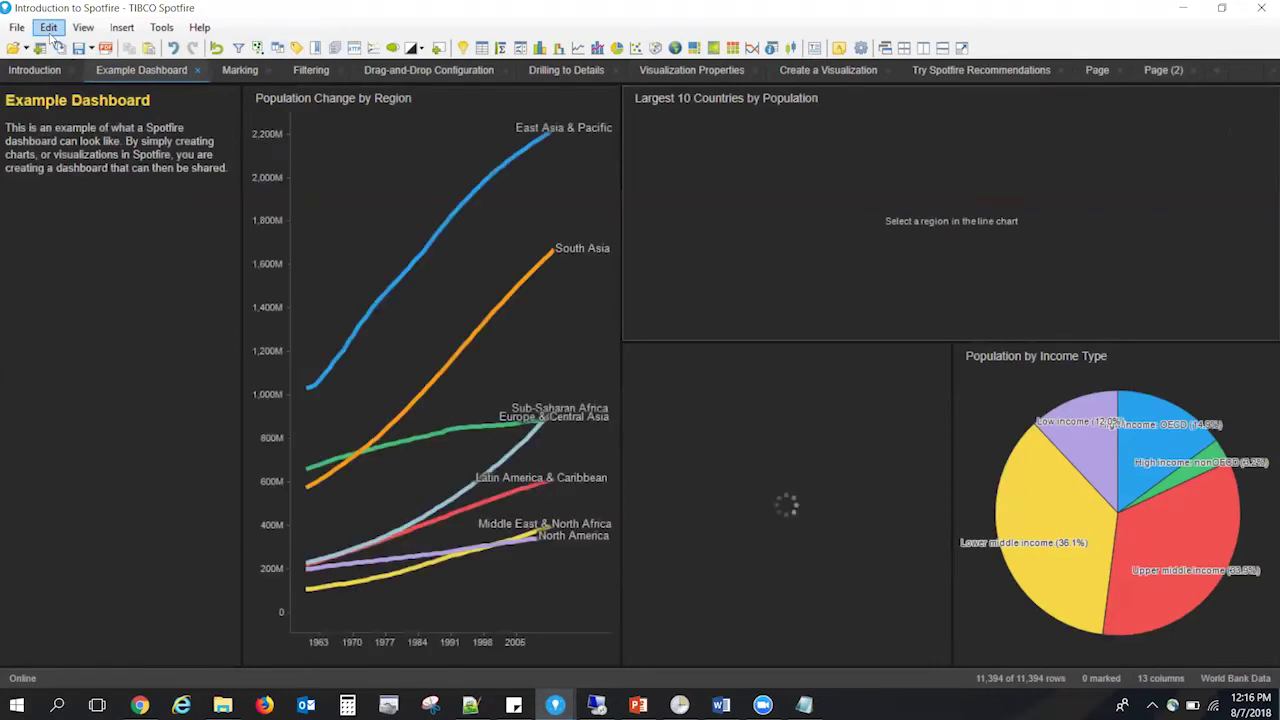
{"action": "left_click", "coordinate": [50, 28]}
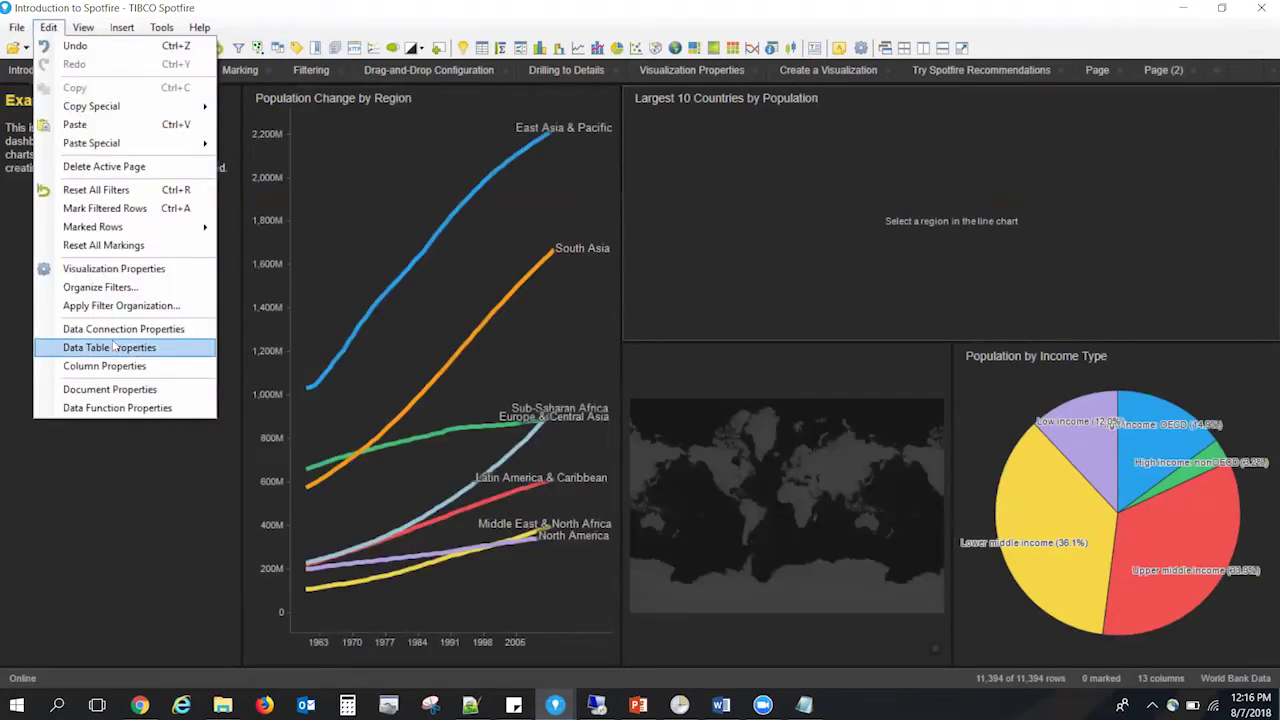
{"action": "left_click", "coordinate": [113, 347]}
{"action": "left_click", "coordinate": [459, 270]}
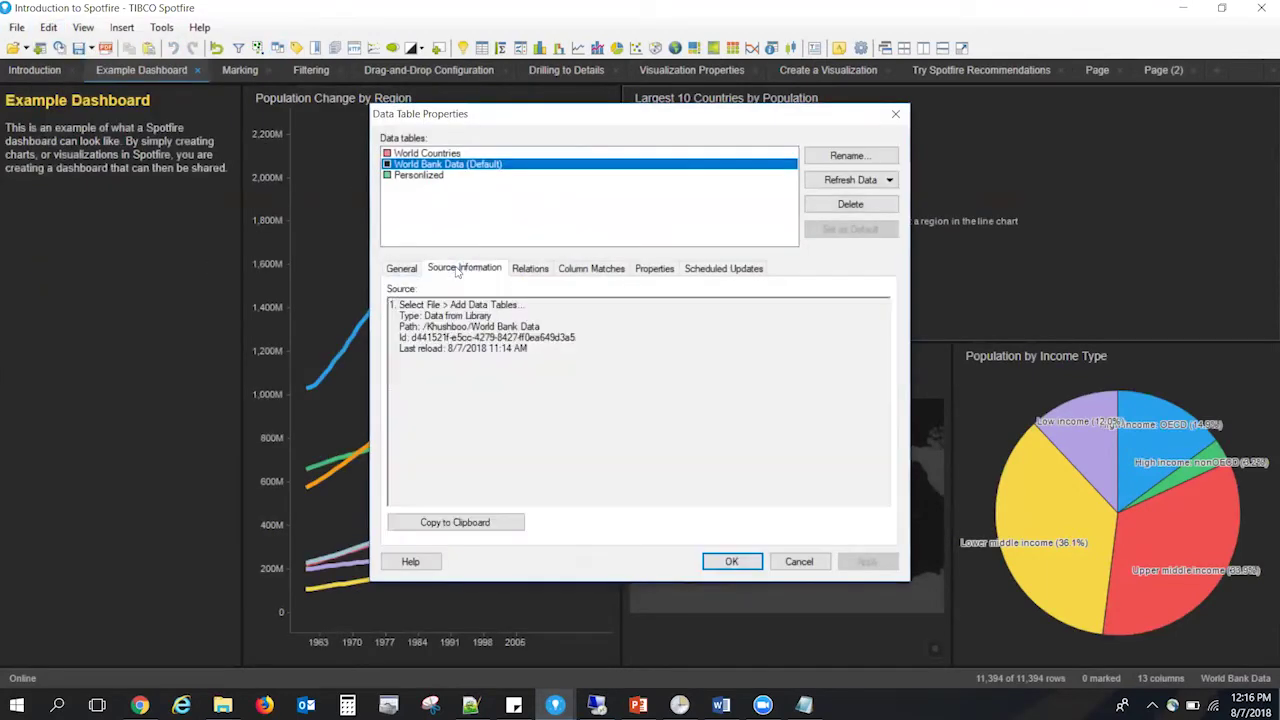
{"action": "left_click", "coordinate": [797, 568]}
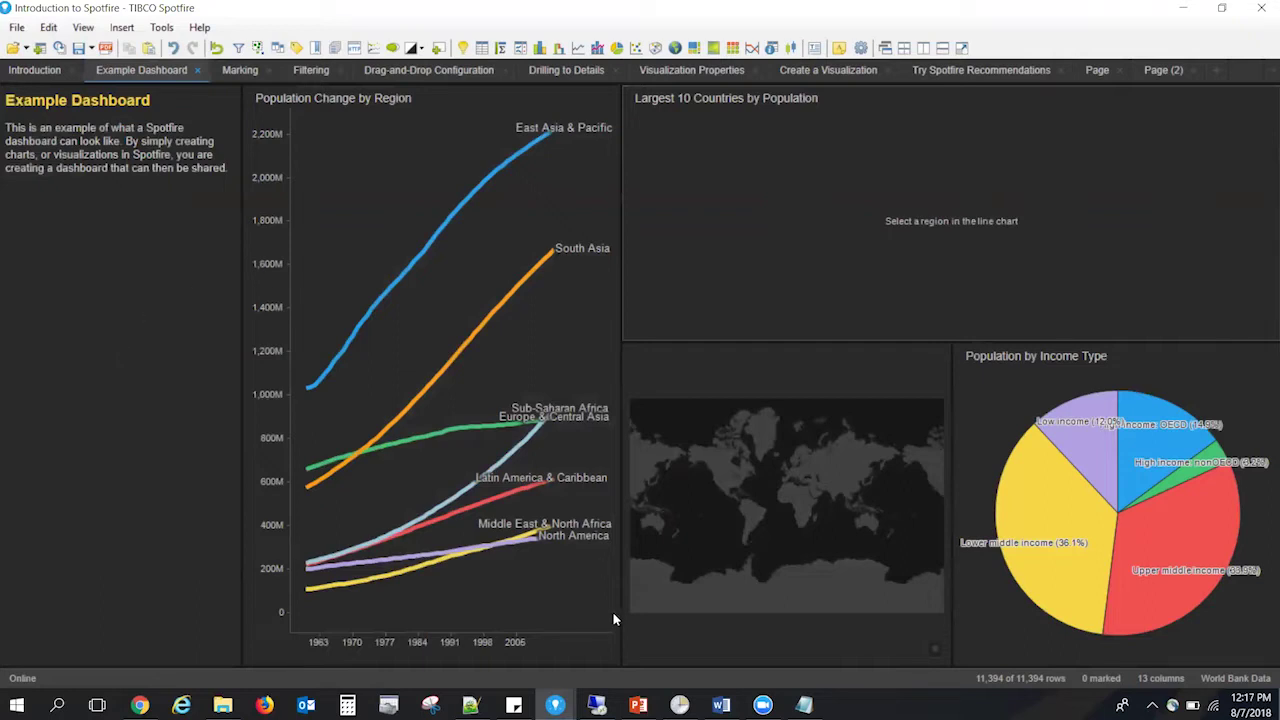
Return to the StoreData analysis, and switch to PowerPoint to revisit the Using Spotfire Automation Services slide.
{"action": "mouse_move", "coordinate": [555, 705]}
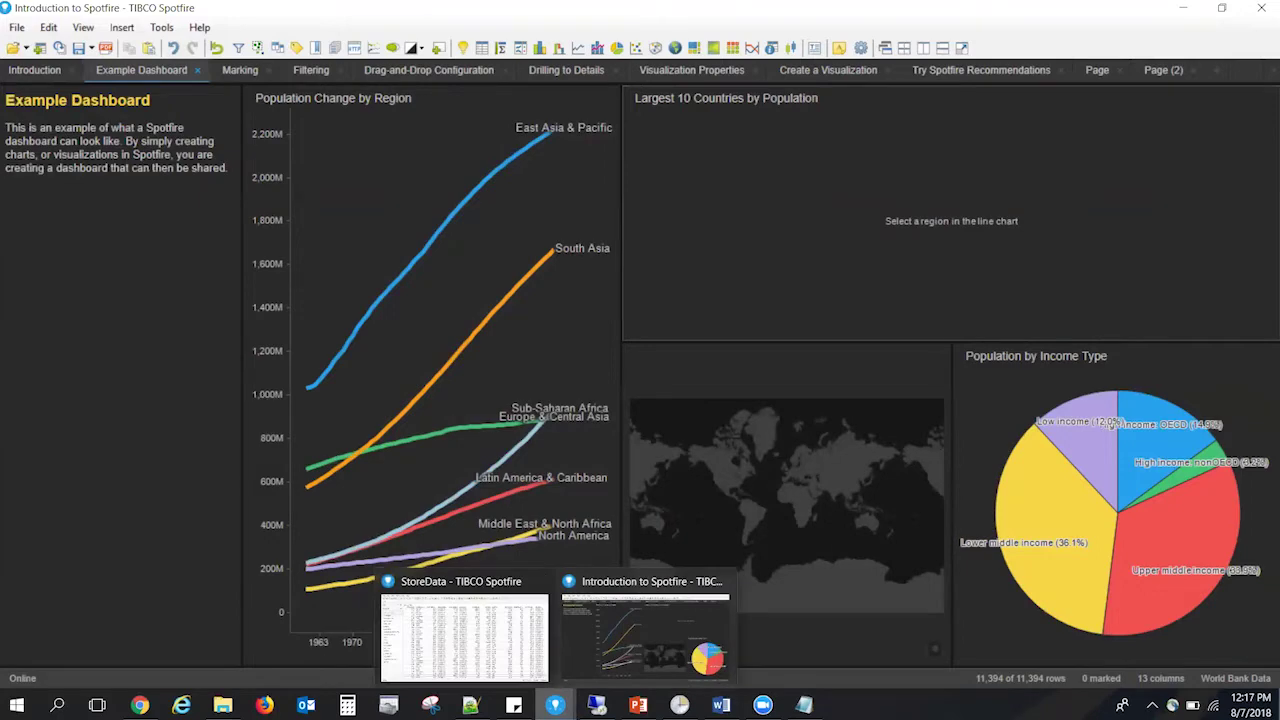
{"action": "left_click", "coordinate": [497, 667]}
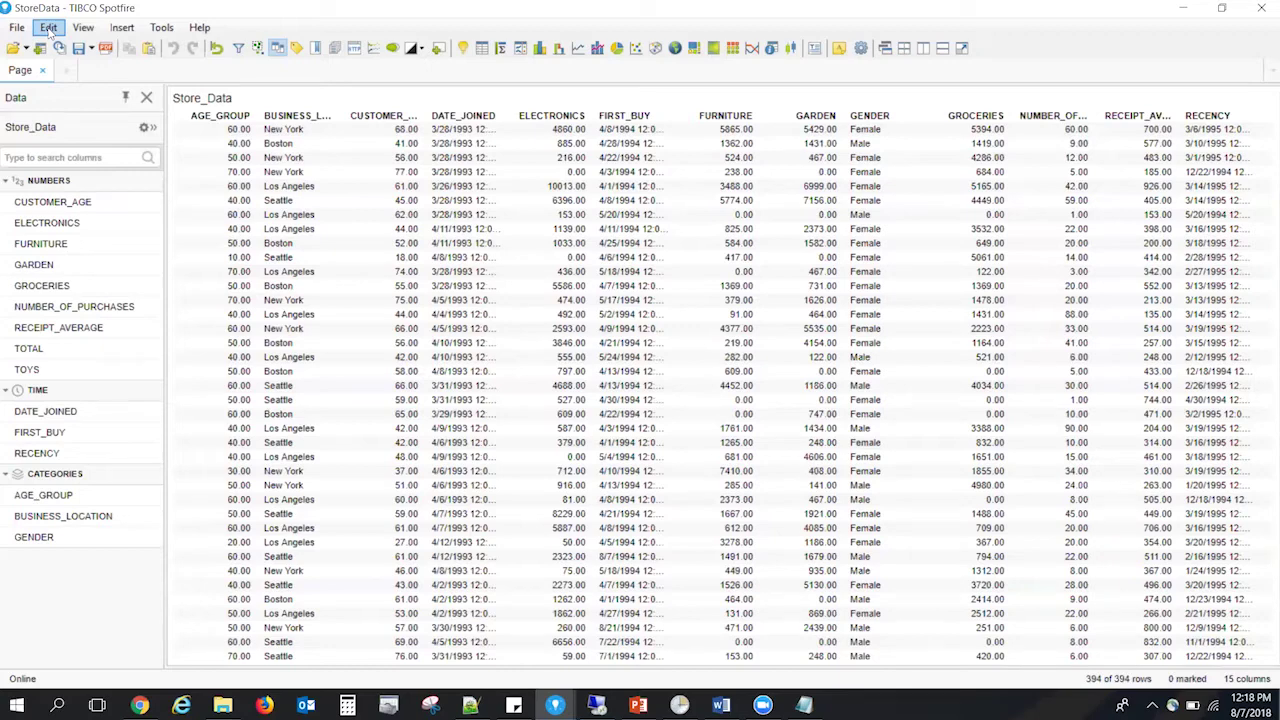
{"action": "left_click", "coordinate": [22, 29]}
{"action": "left_click", "coordinate": [22, 29]}
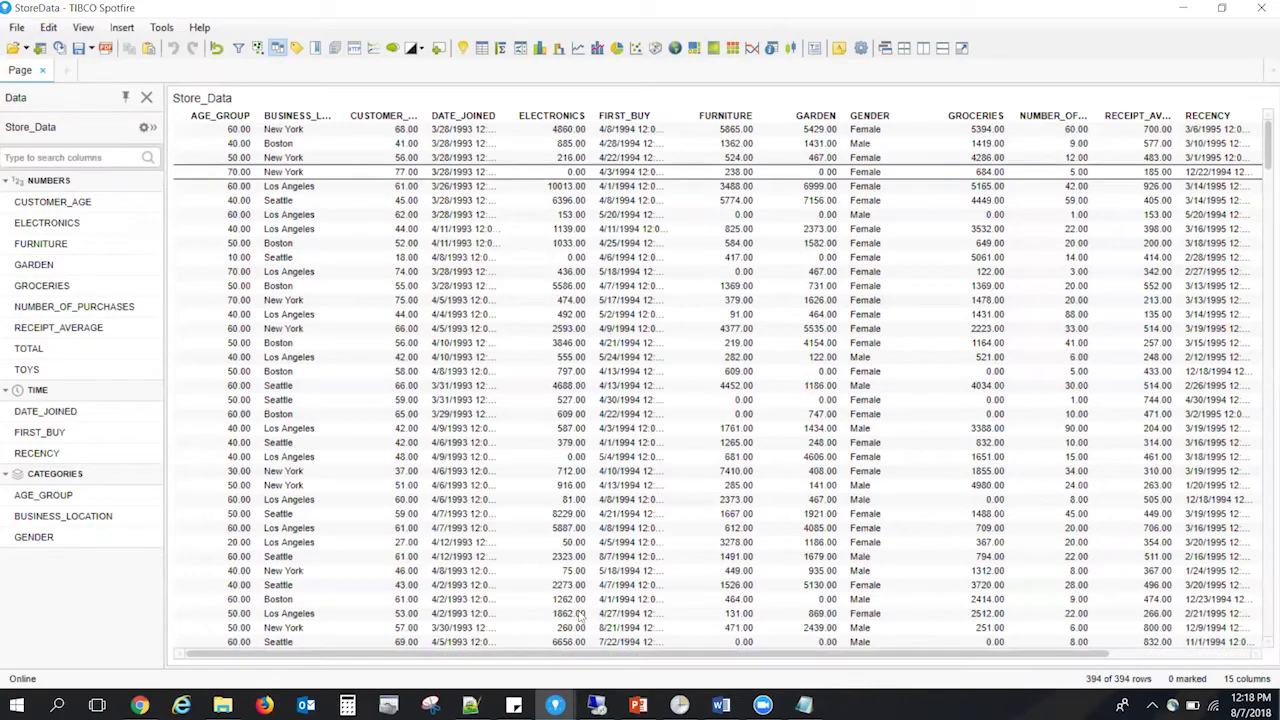
{"action": "left_click", "coordinate": [640, 706]}
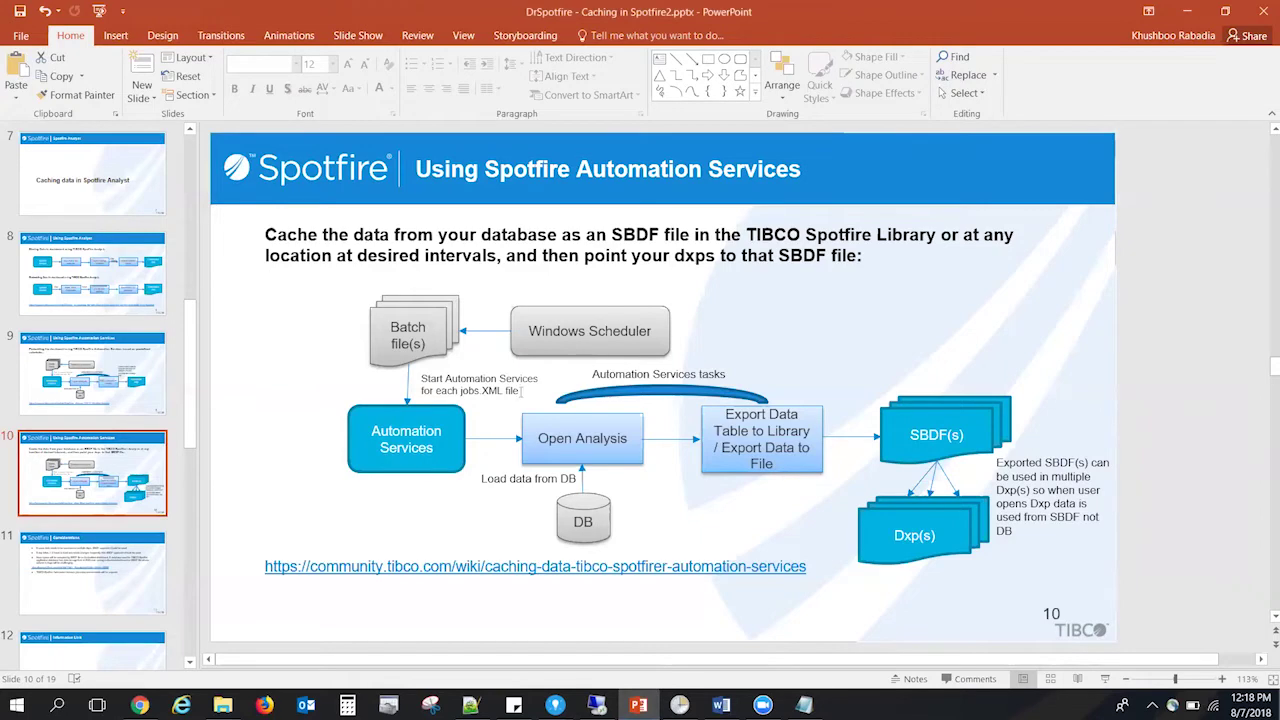
In the StoreData analysis, start an Automation Services job with an Open Analysis from Library task and set its path to the current analysis.
{"action": "mouse_move", "coordinate": [565, 710]}
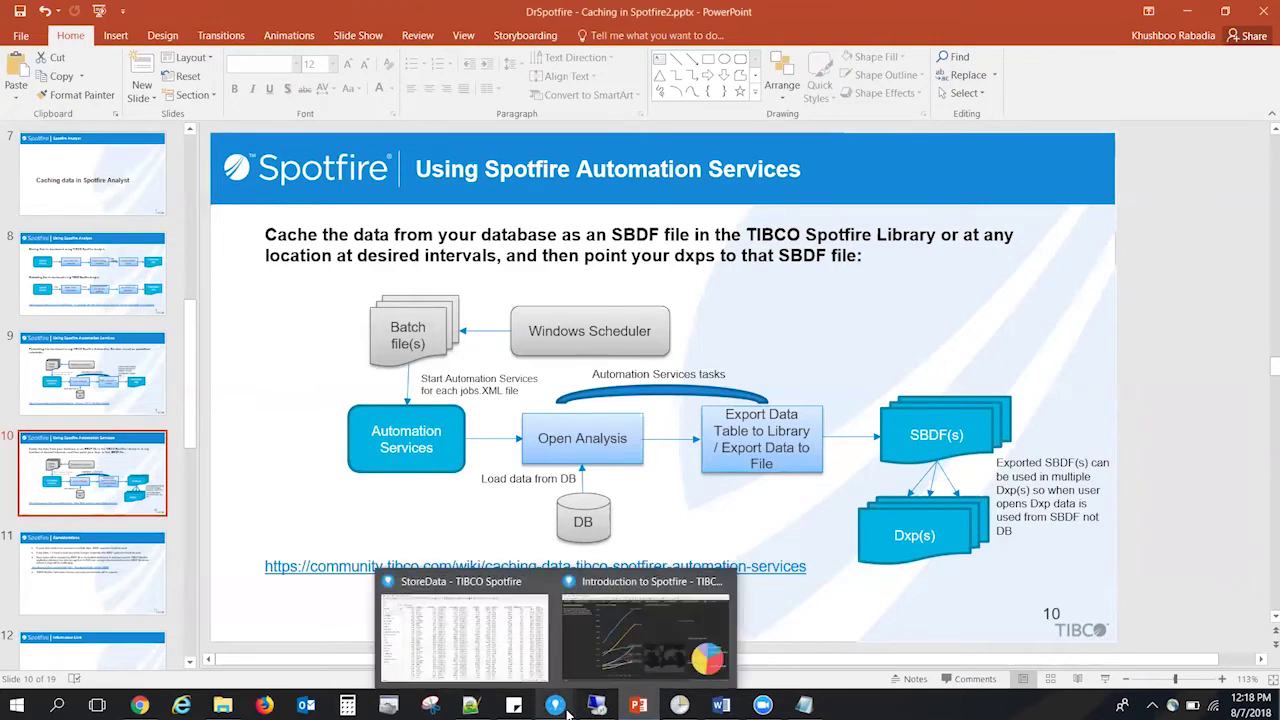
{"action": "left_click", "coordinate": [515, 650]}
{"action": "left_click", "coordinate": [161, 27]}
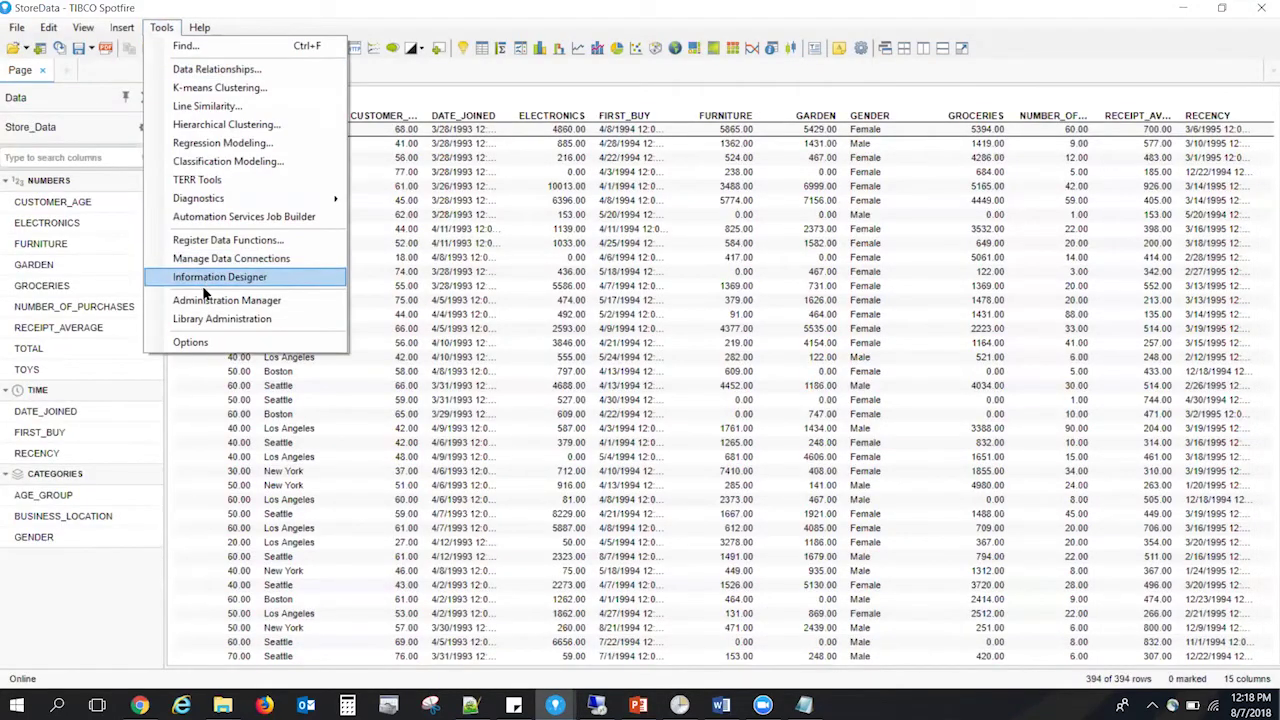
{"action": "left_click", "coordinate": [270, 224]}
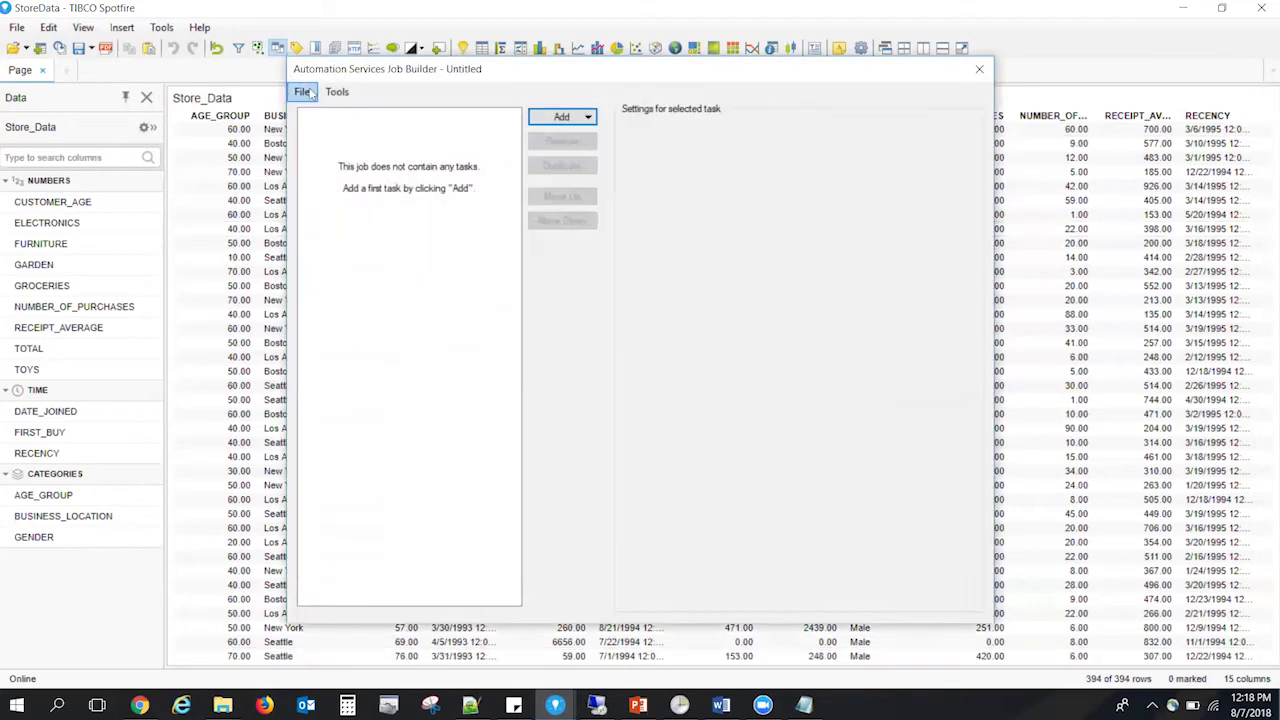
{"action": "left_click", "coordinate": [302, 91]}
{"action": "left_click", "coordinate": [560, 118]}
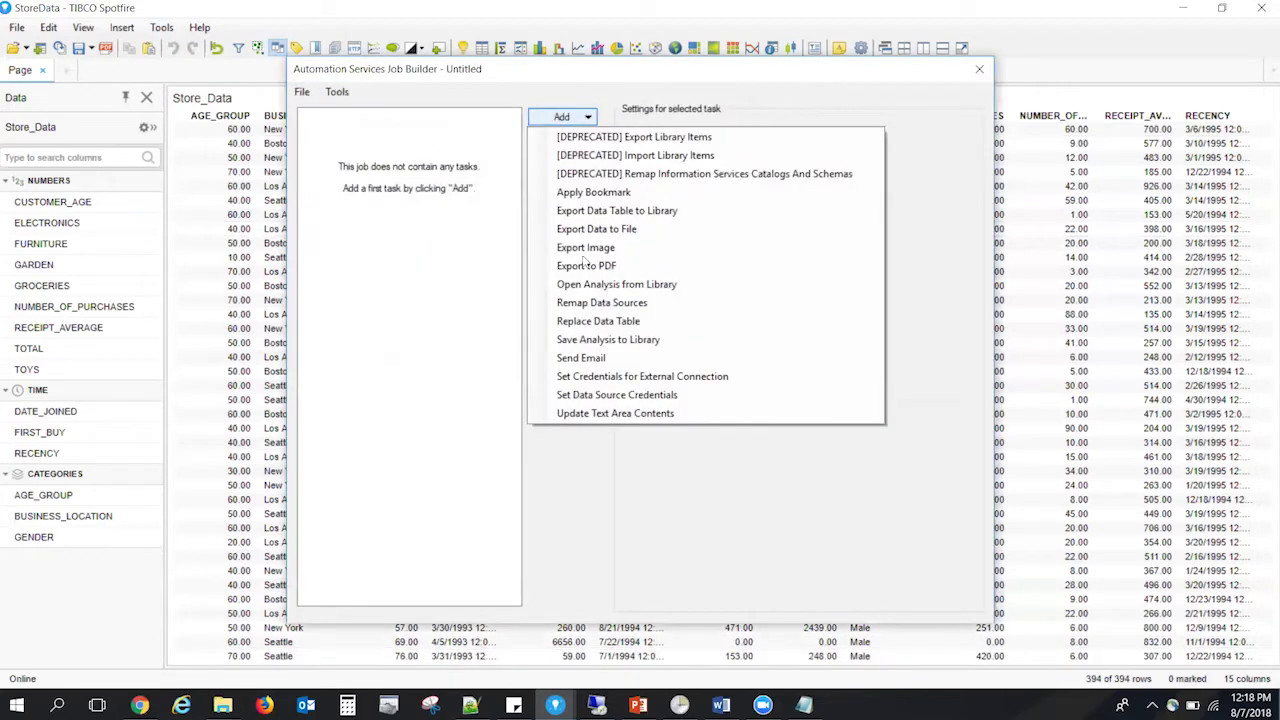
{"action": "left_click", "coordinate": [700, 285]}
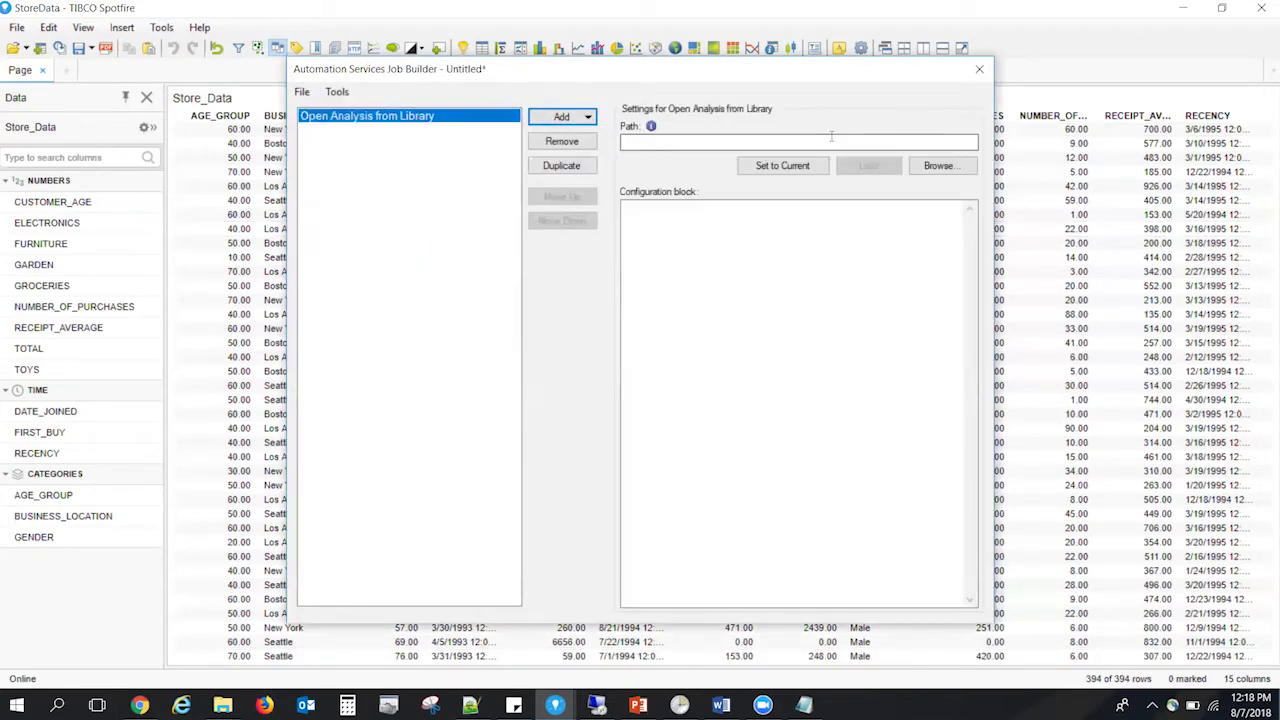
{"action": "left_click", "coordinate": [782, 165]}
Add an Export Data Table to Library task to the job, with Store_Data as the data table.
{"action": "left_click", "coordinate": [562, 117]}
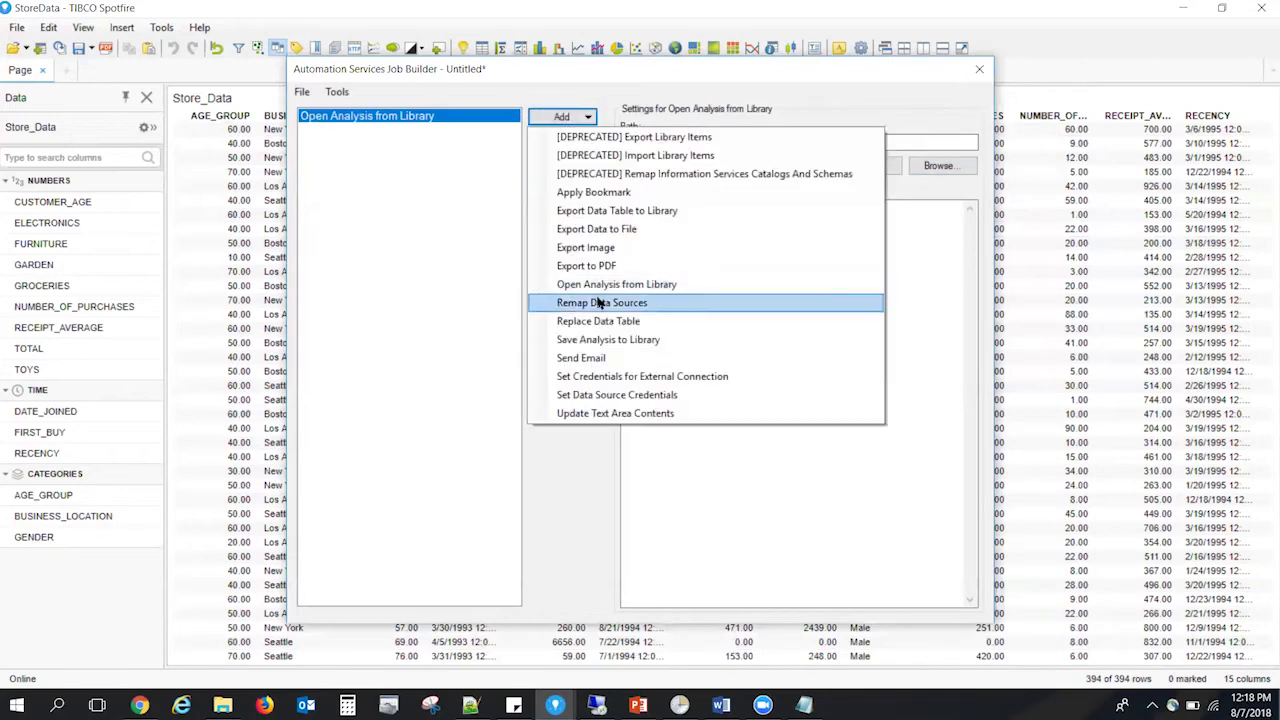
{"action": "left_click", "coordinate": [648, 211]}
{"action": "left_click", "coordinate": [790, 142]}
{"action": "left_click", "coordinate": [801, 164]}
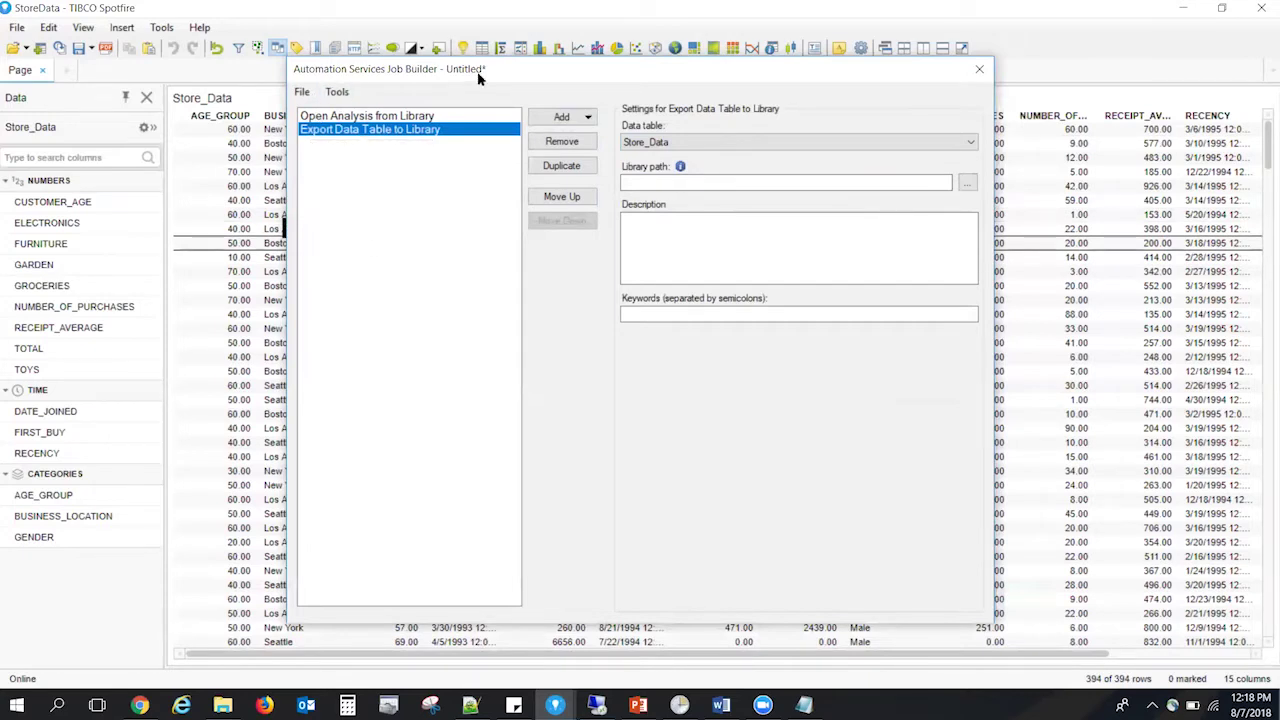
Close the Automation Services Job Builder and discard the untitled job.
{"action": "left_click_drag", "start_coordinate": [470, 83], "coordinate": [360, 175]}
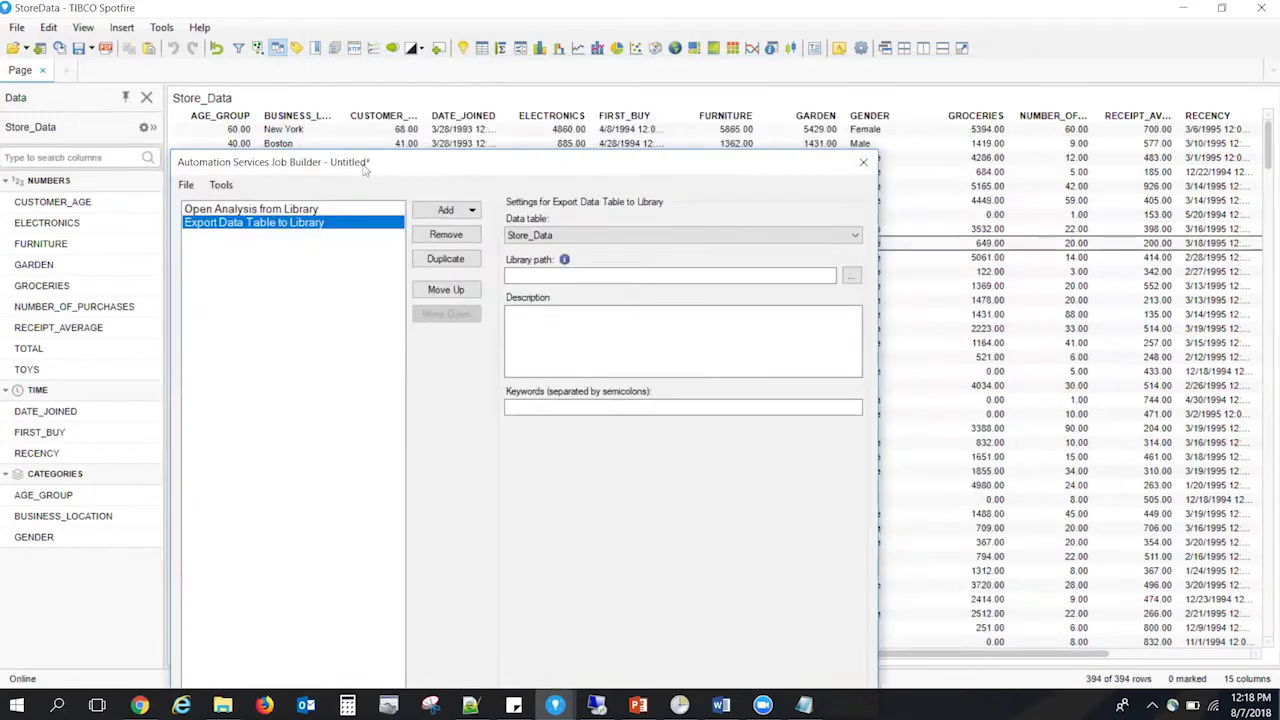
{"action": "left_click", "coordinate": [864, 163]}
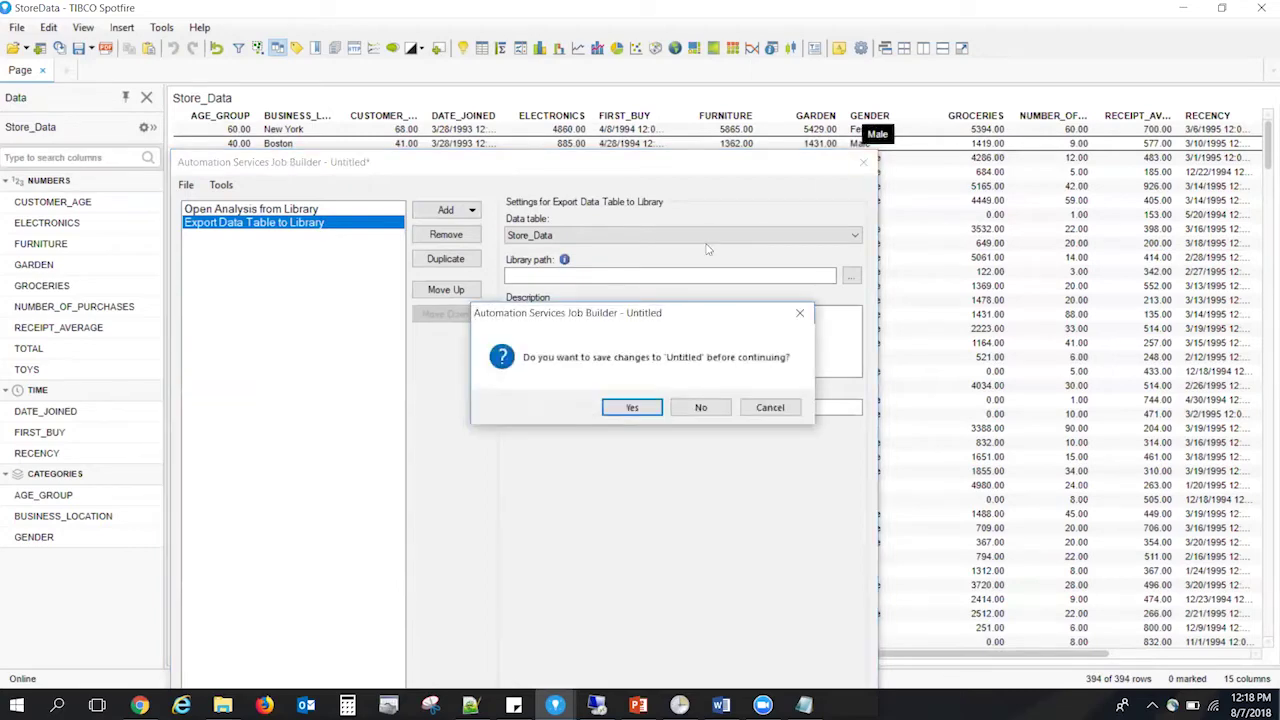
{"action": "left_click", "coordinate": [701, 407]}
Switch to the caching presentation in PowerPoint and show slide 11, Considerations.
{"action": "mouse_move", "coordinate": [630, 708]}
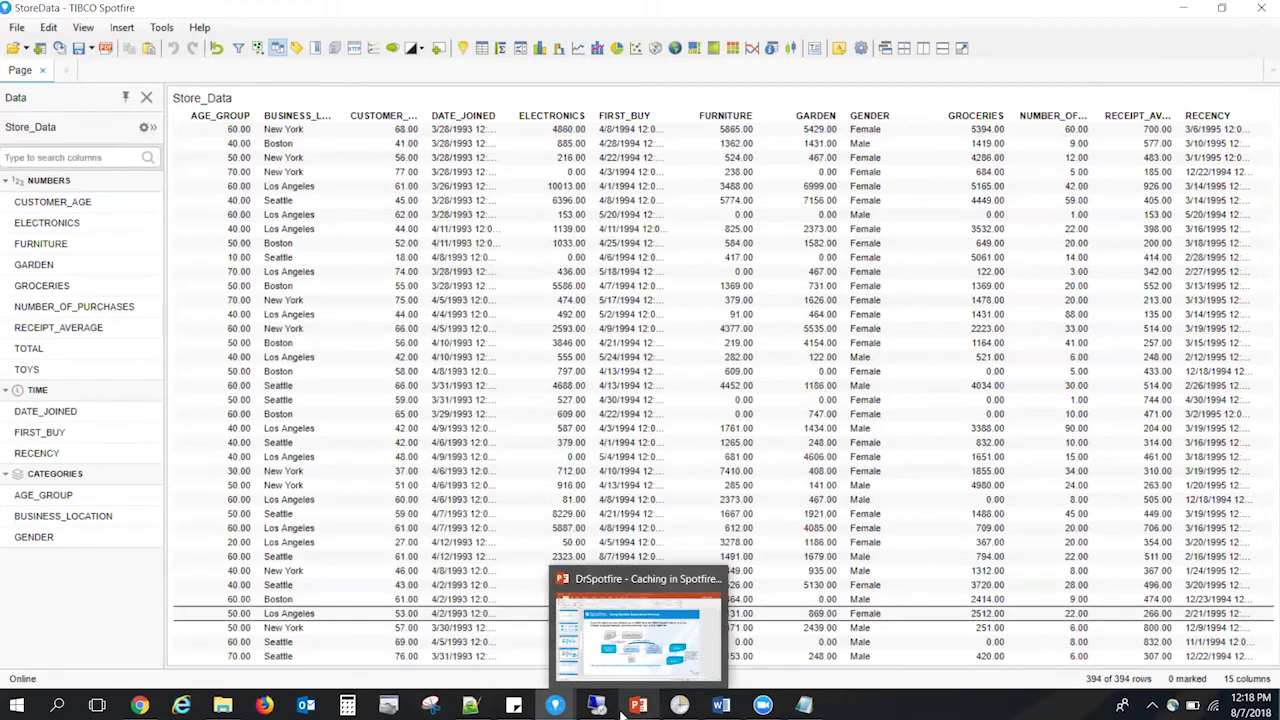
{"action": "left_click", "coordinate": [660, 665]}
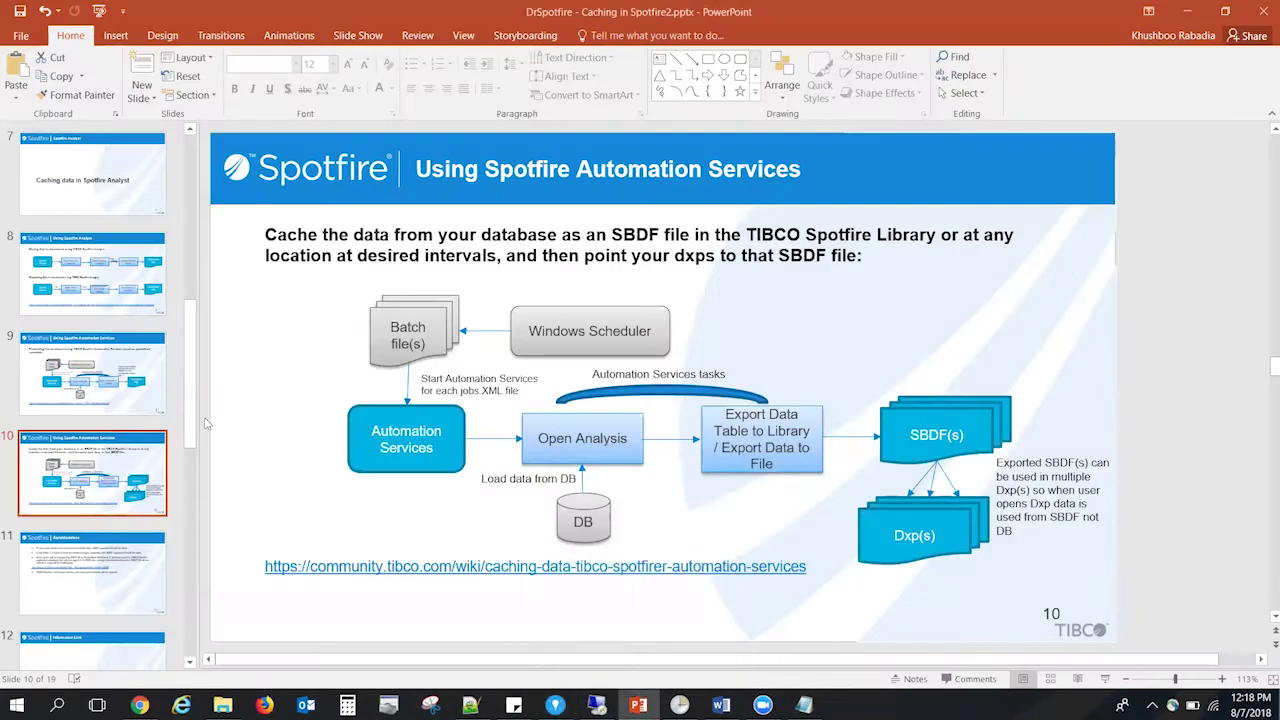
{"action": "scroll", "coordinate": [195, 460], "scroll_direction": "down", "scroll_amount": 1}
{"action": "scroll", "coordinate": [203, 460], "scroll_direction": "down", "scroll_amount": 1}
{"action": "left_click", "coordinate": [110, 301]}
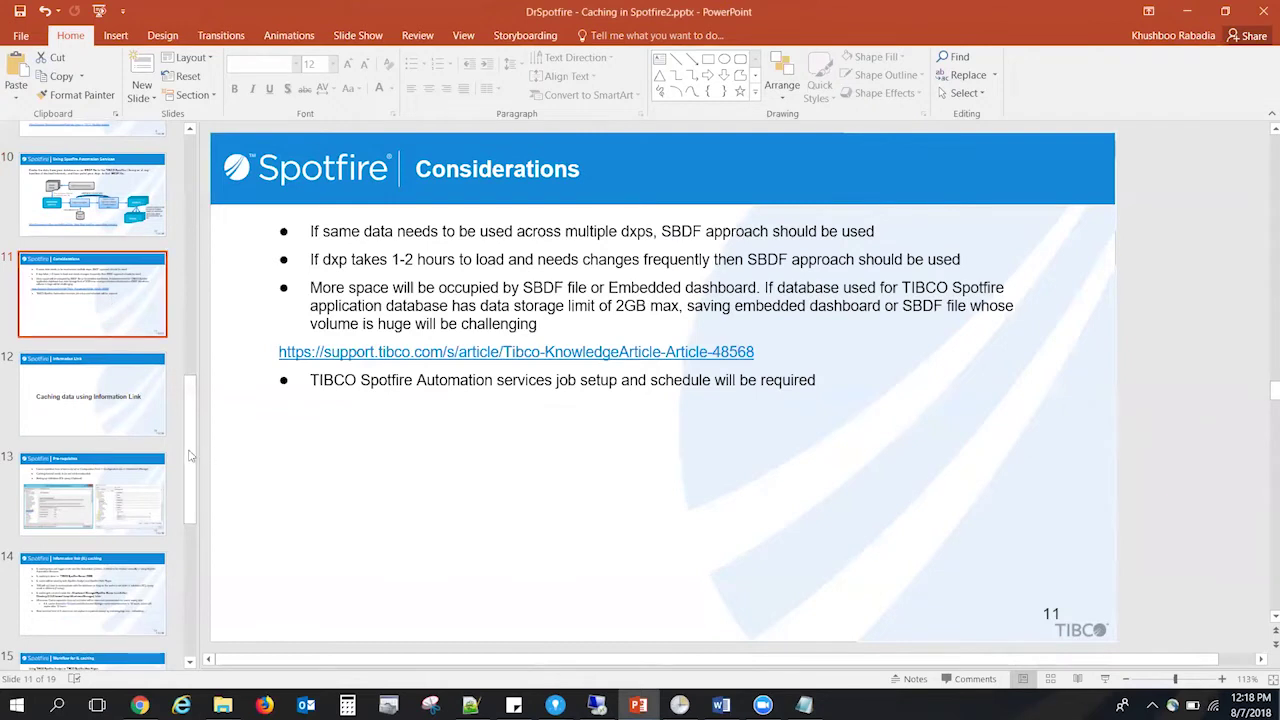
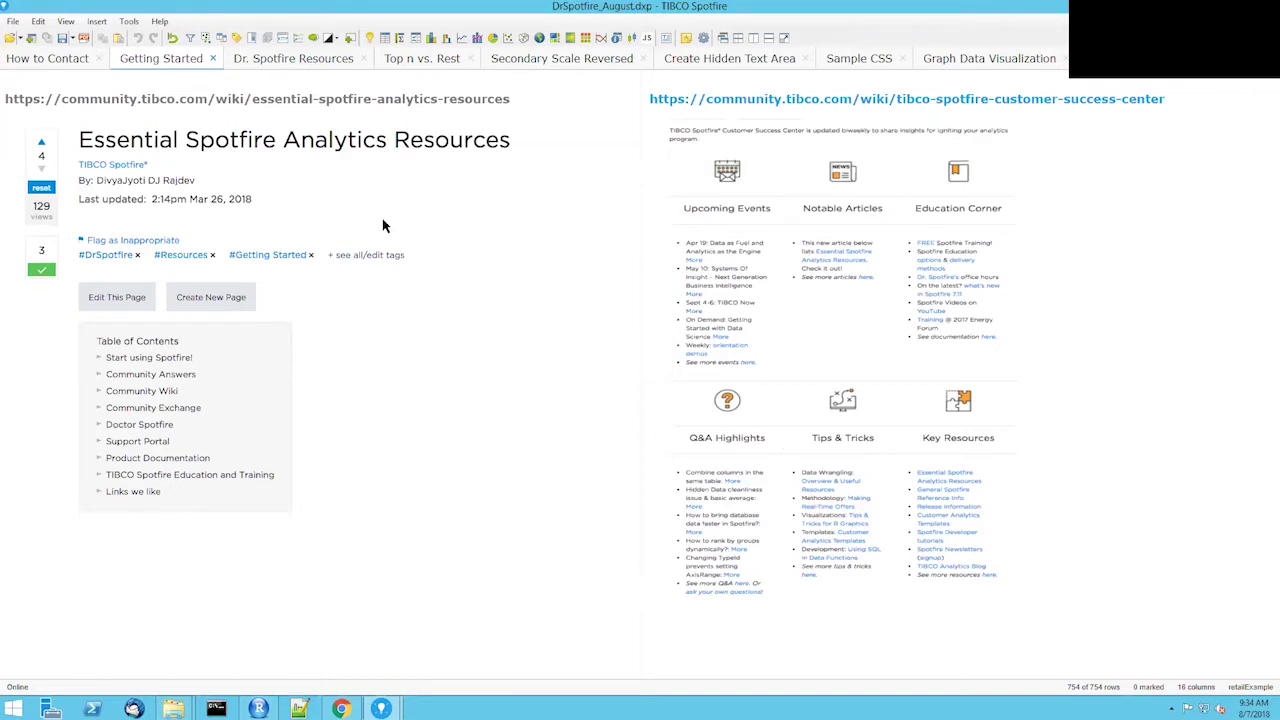
Show the Dr. Spotfire Resources page, open its session summaries wiki link, and look through the table of contents and June 2018 session summary.
{"action": "left_click", "coordinate": [300, 60]}
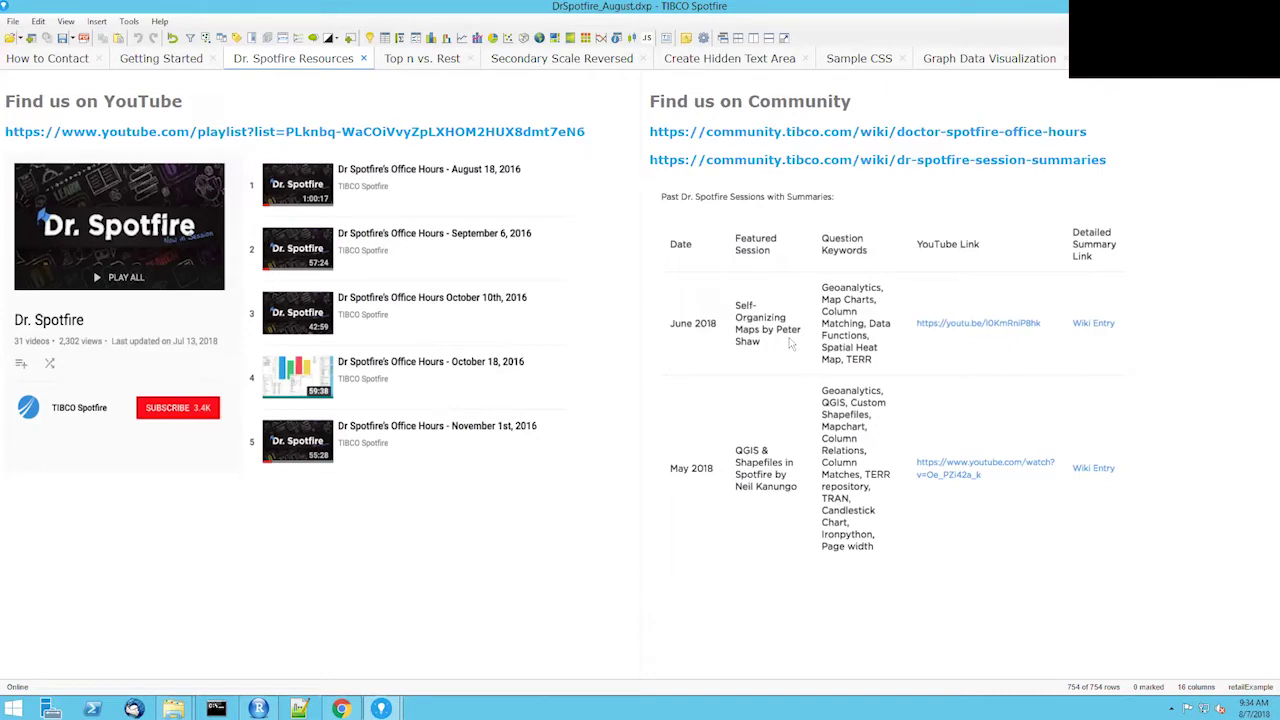
{"action": "left_click", "coordinate": [833, 160]}
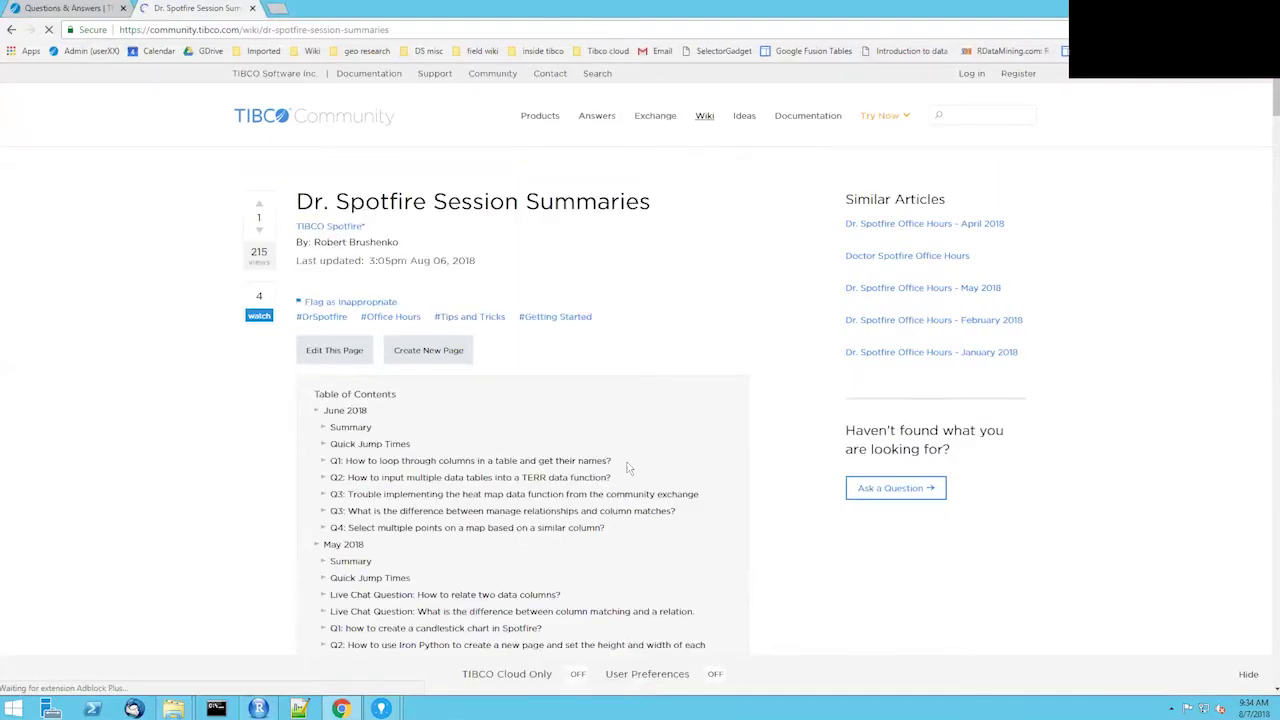
{"action": "scroll", "coordinate": [627, 462], "scroll_direction": "down", "scroll_amount": 5}
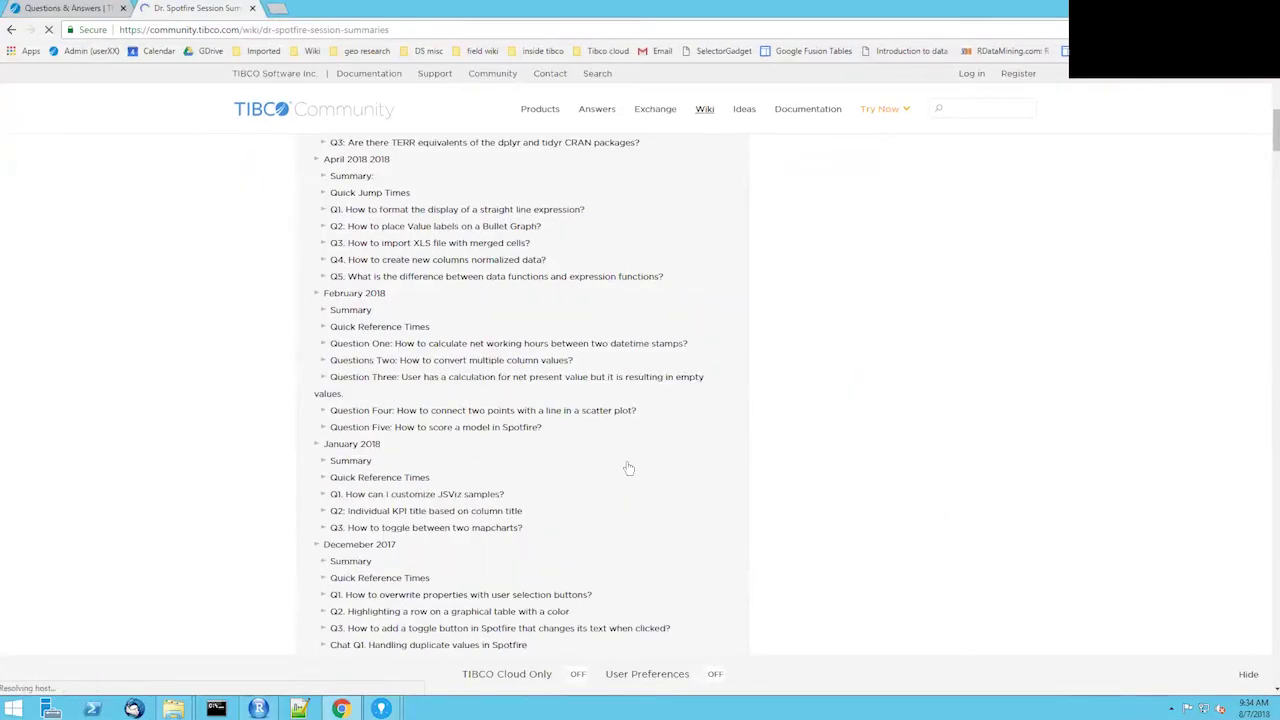
{"action": "scroll", "coordinate": [627, 462], "scroll_direction": "down", "scroll_amount": 15}
{"action": "scroll", "coordinate": [628, 464], "scroll_direction": "up", "scroll_amount": 8}
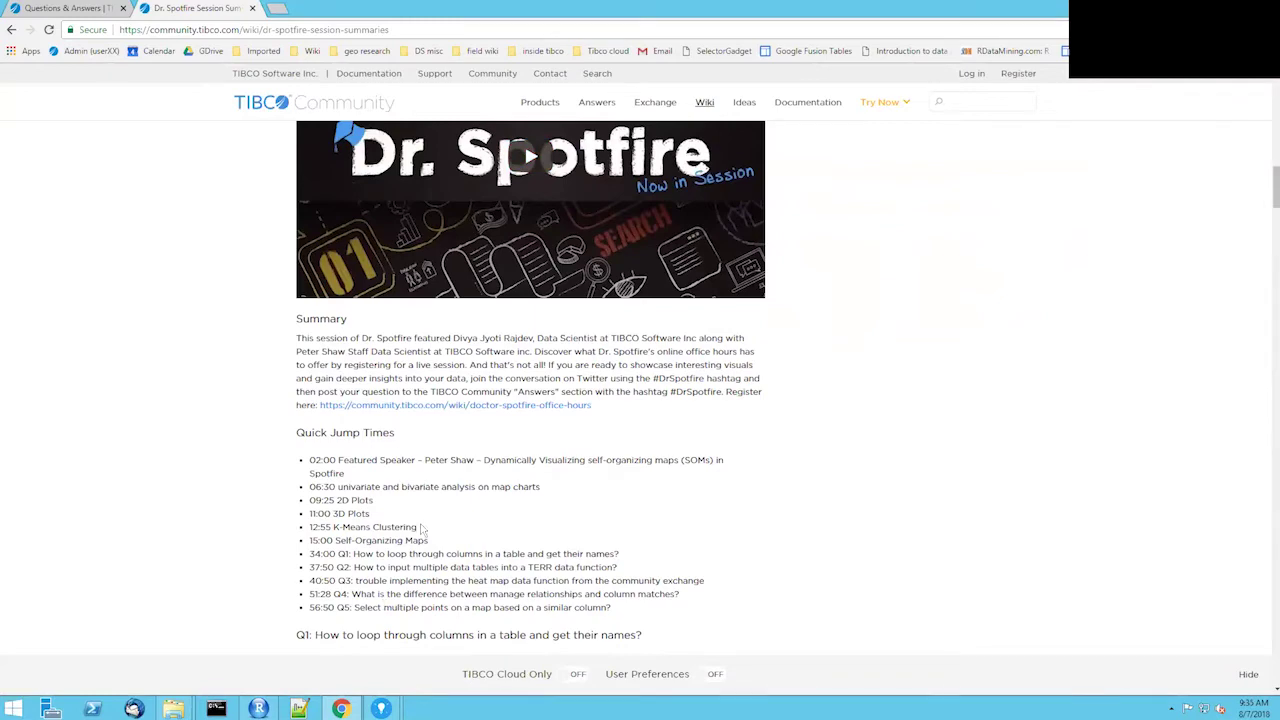
{"action": "scroll", "coordinate": [422, 529], "scroll_direction": "down", "scroll_amount": 6}
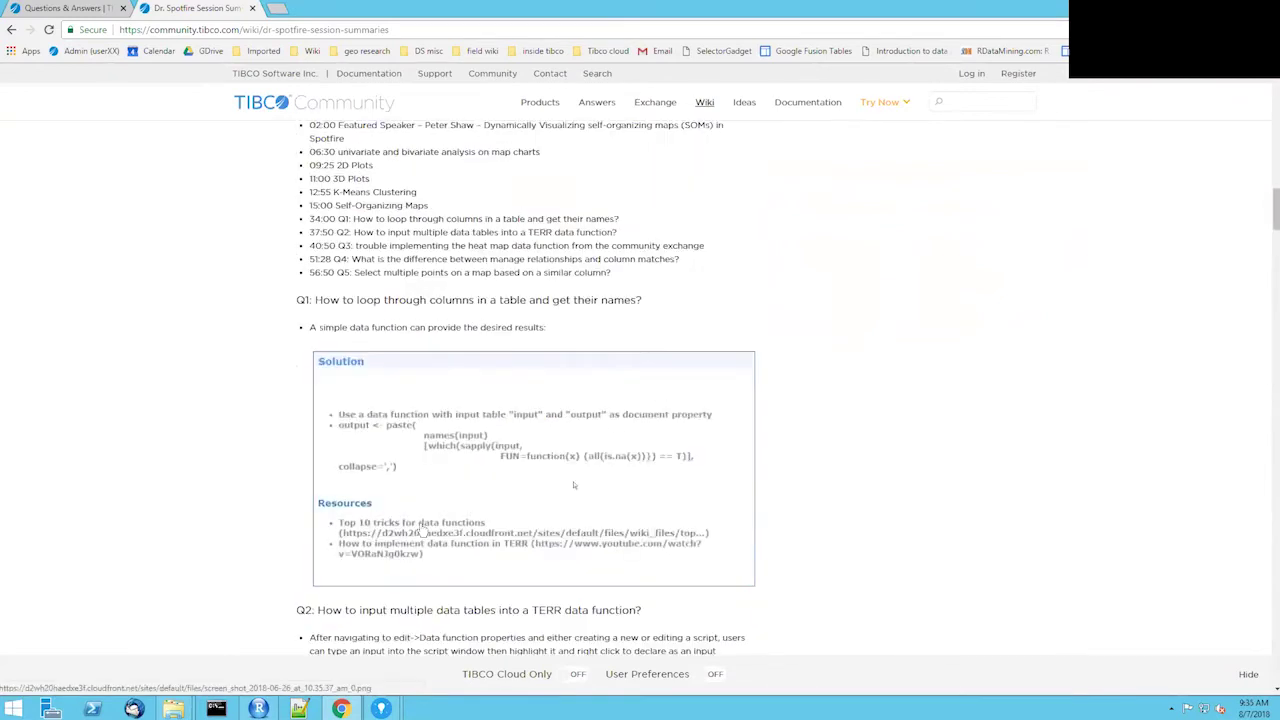
{"action": "scroll", "coordinate": [422, 529], "scroll_direction": "down", "scroll_amount": 4}
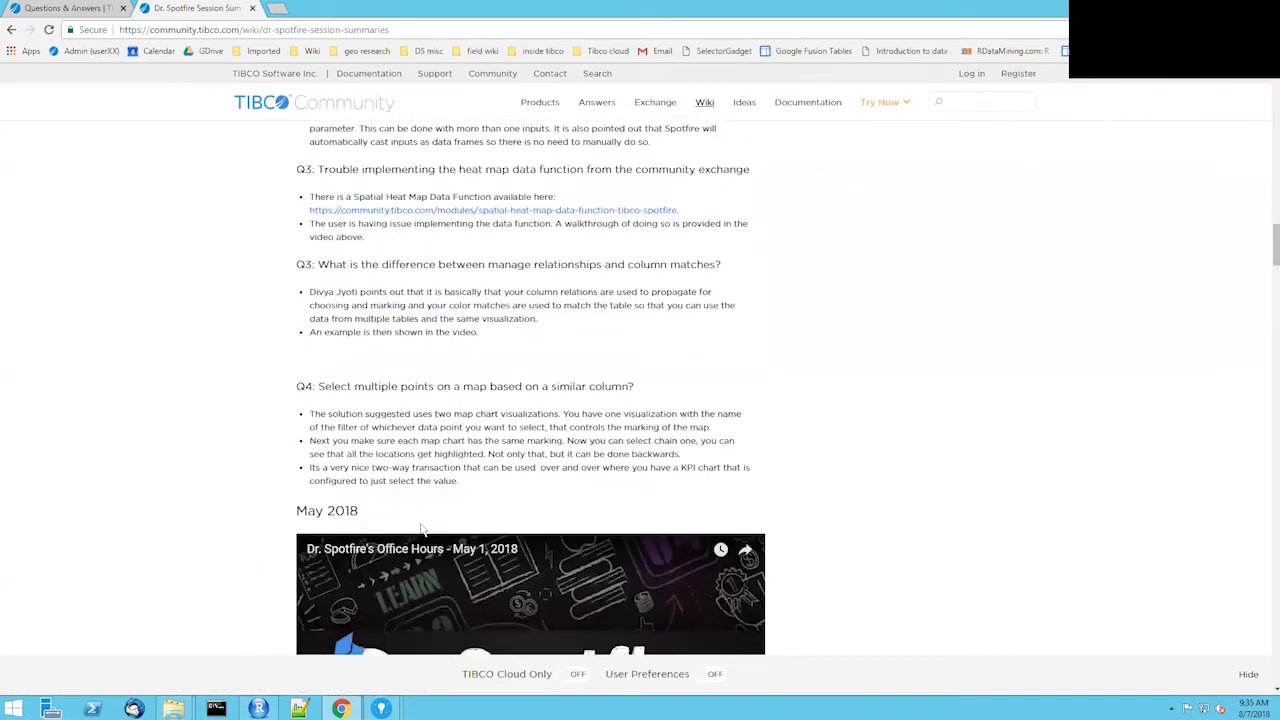
{"action": "scroll", "coordinate": [468, 272], "scroll_direction": "up", "scroll_amount": 3}
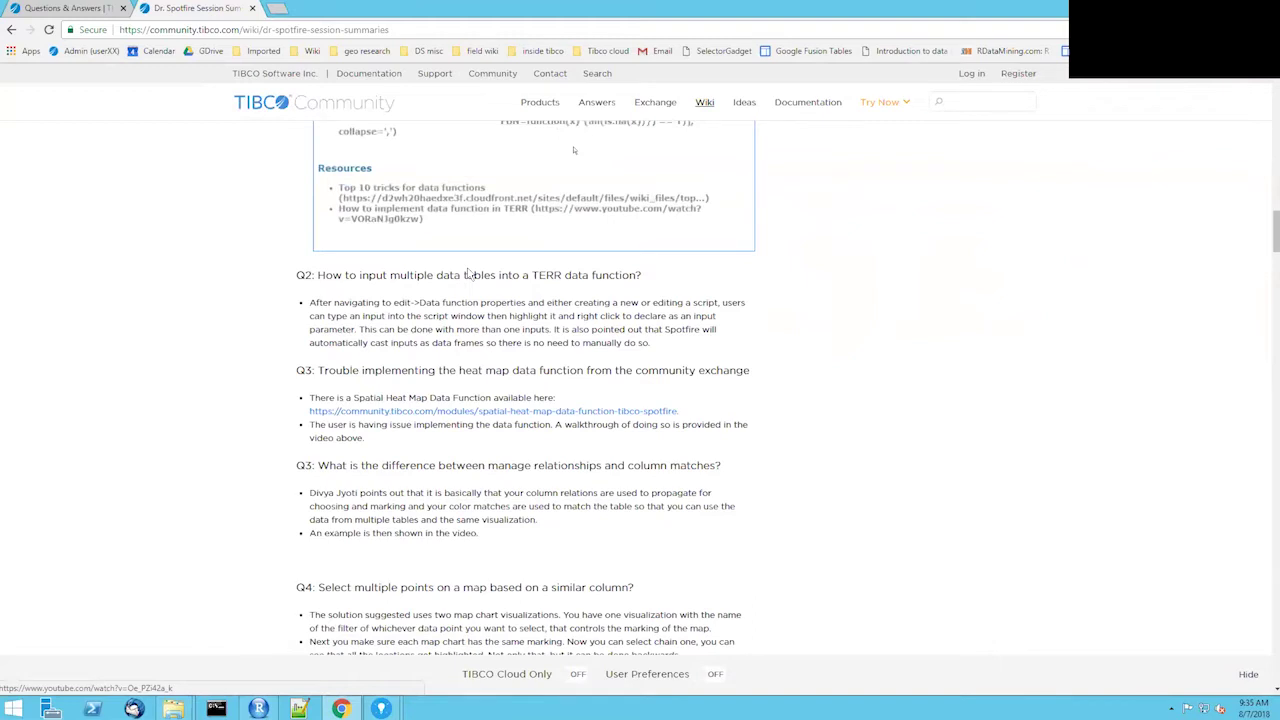
Search the session summaries page for "visualiza" and go to the next match.
{"action": "key", "text": "ctrl+f"}
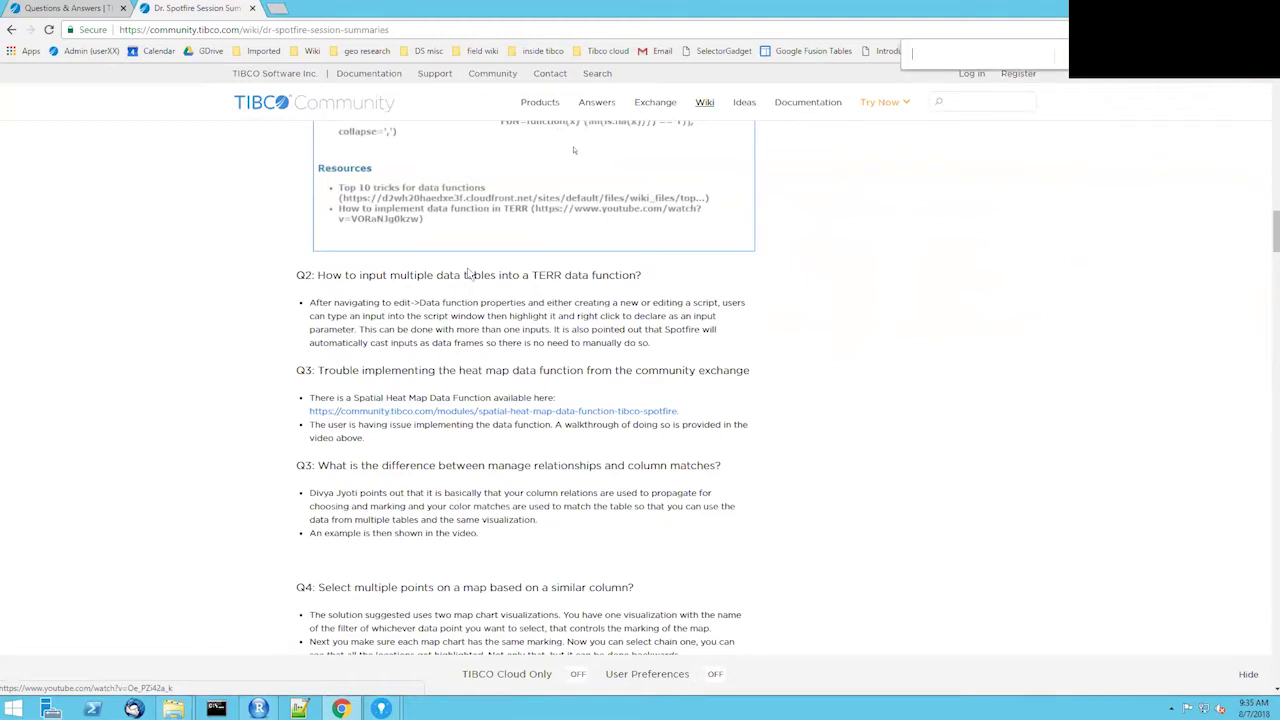
{"action": "type", "text": "visualiza"}
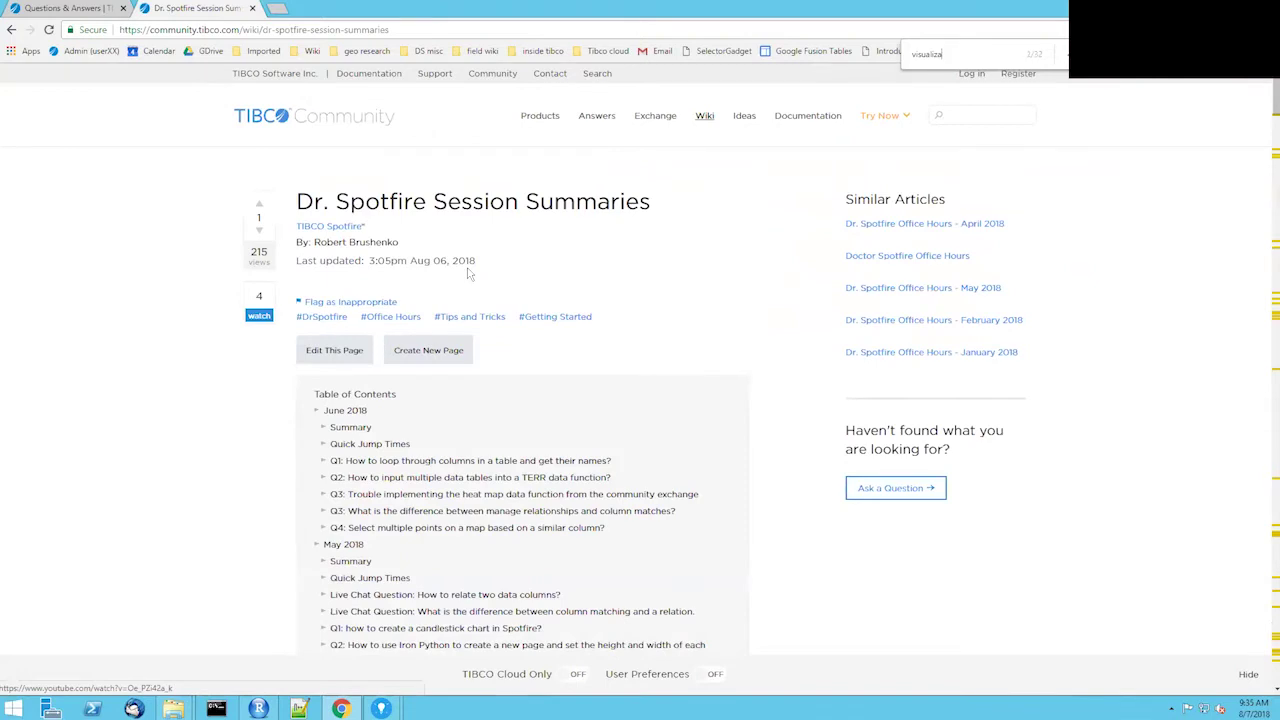
{"action": "key", "text": "Return"}
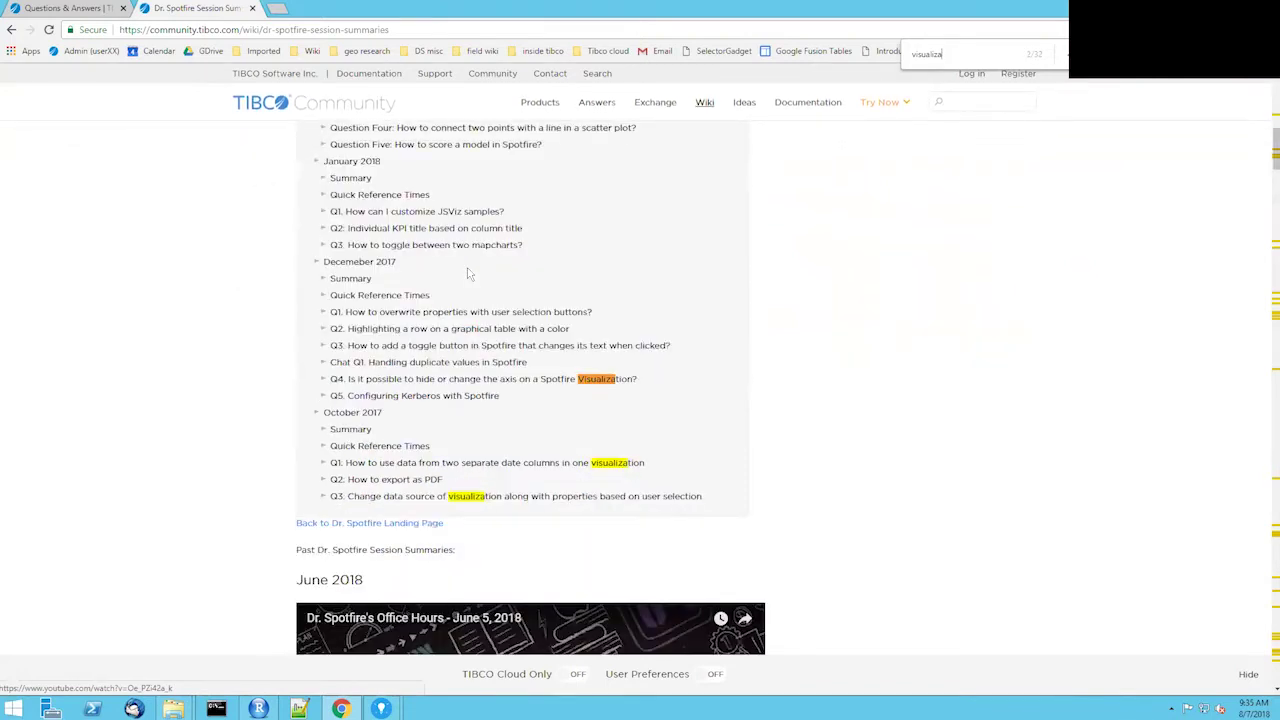
Switch back to the DrSpotfire_August analysis in Spotfire and show the Top n vs. Rest page.
{"action": "mouse_move", "coordinate": [380, 708]}
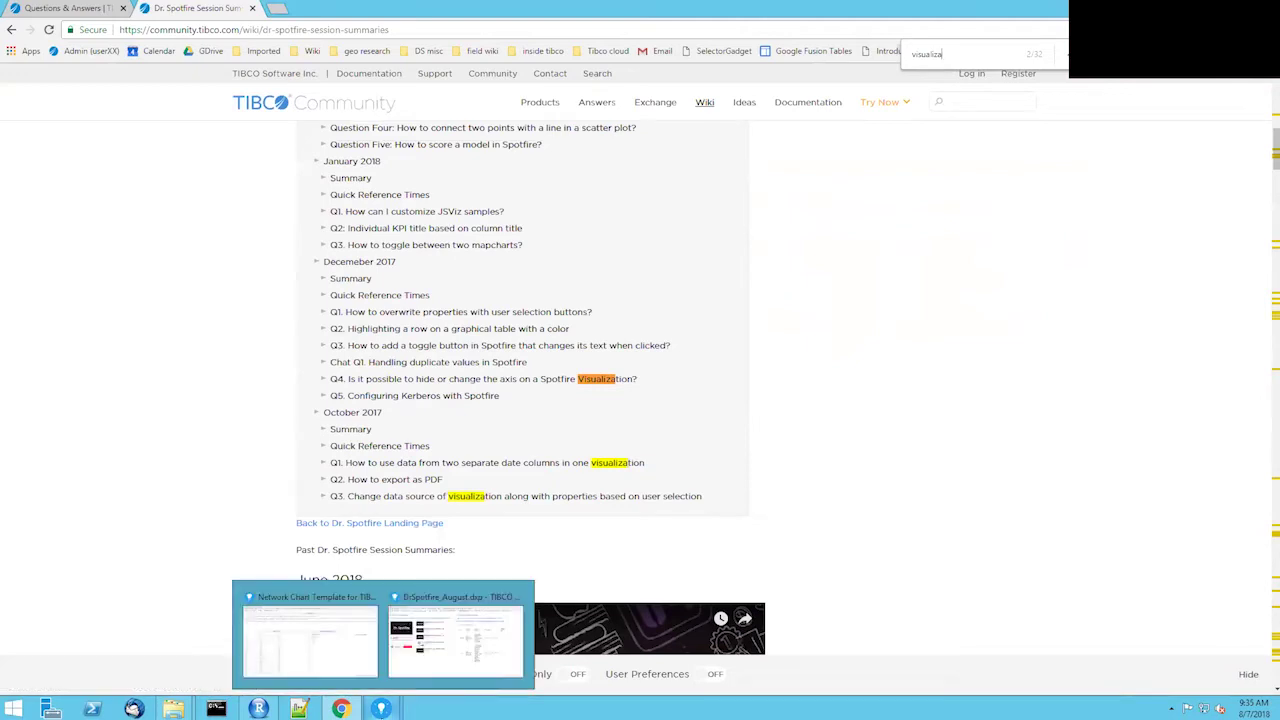
{"action": "left_click", "coordinate": [440, 650]}
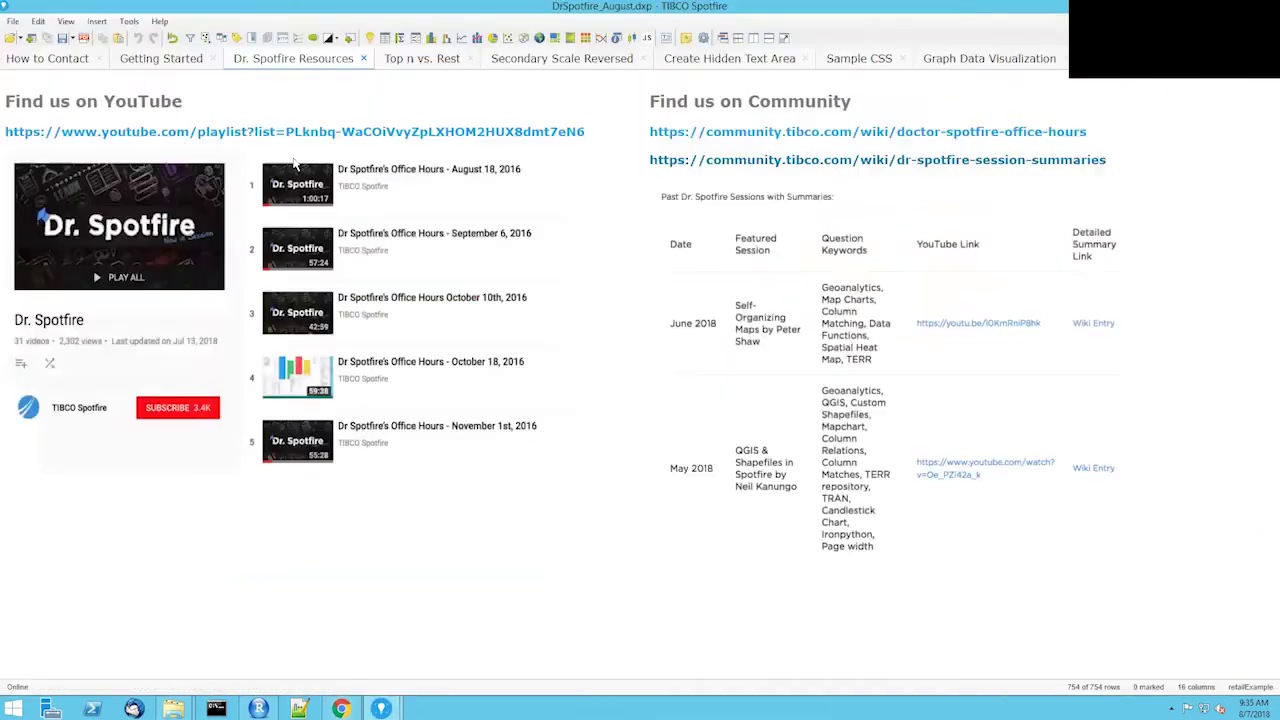
{"action": "left_click", "coordinate": [417, 58]}
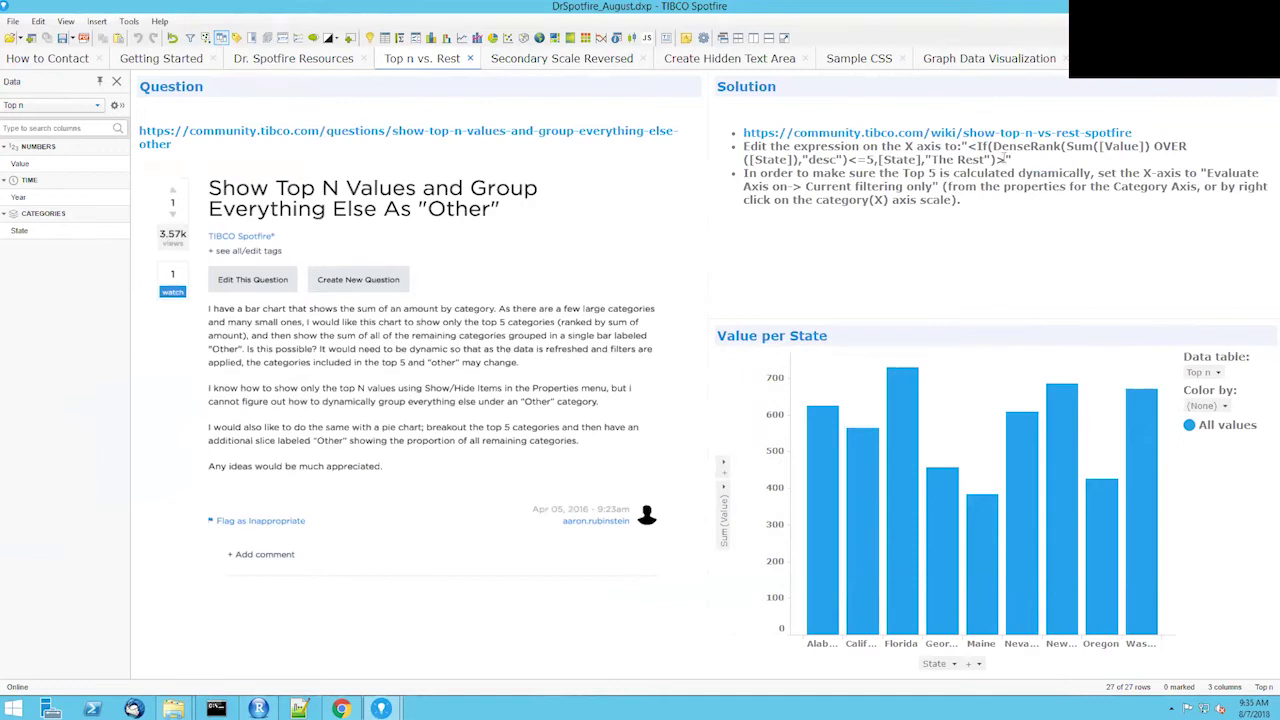
Copy the axis expression from the Solution text on the Top n vs. Rest page.
{"action": "left_click_drag", "start_coordinate": [1008, 159], "coordinate": [967, 146]}
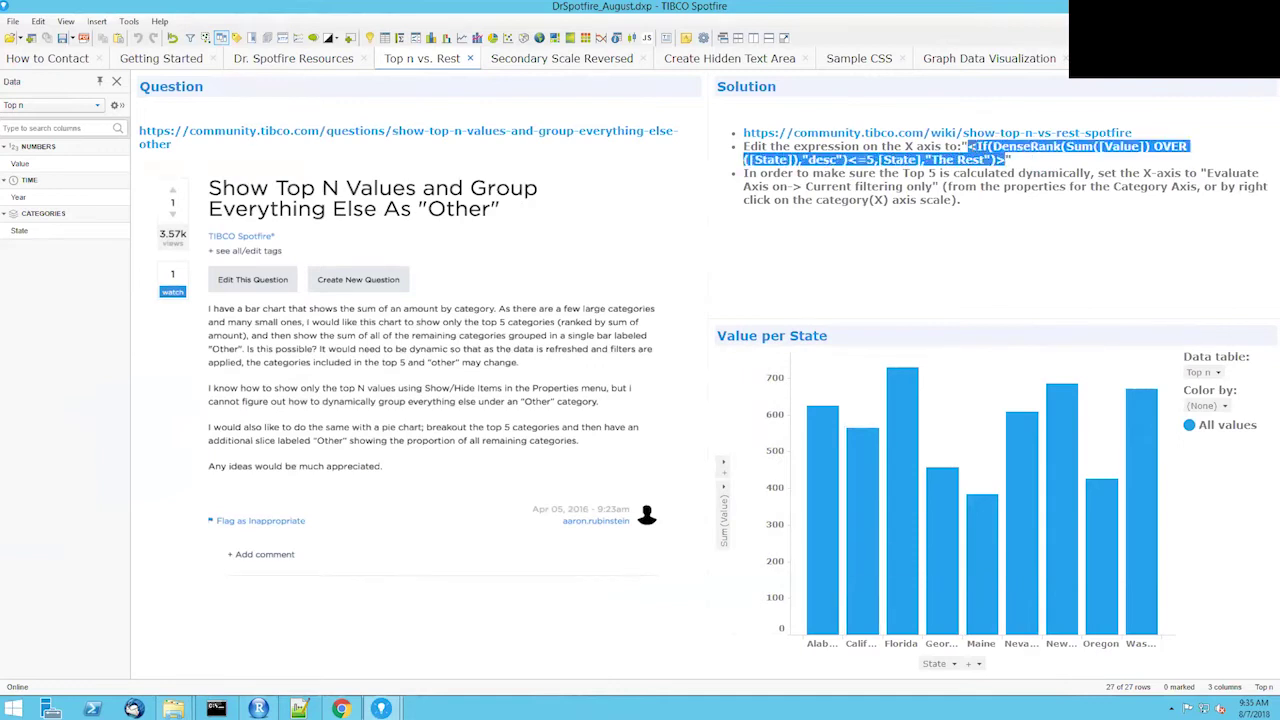
{"action": "right_click", "coordinate": [975, 152]}
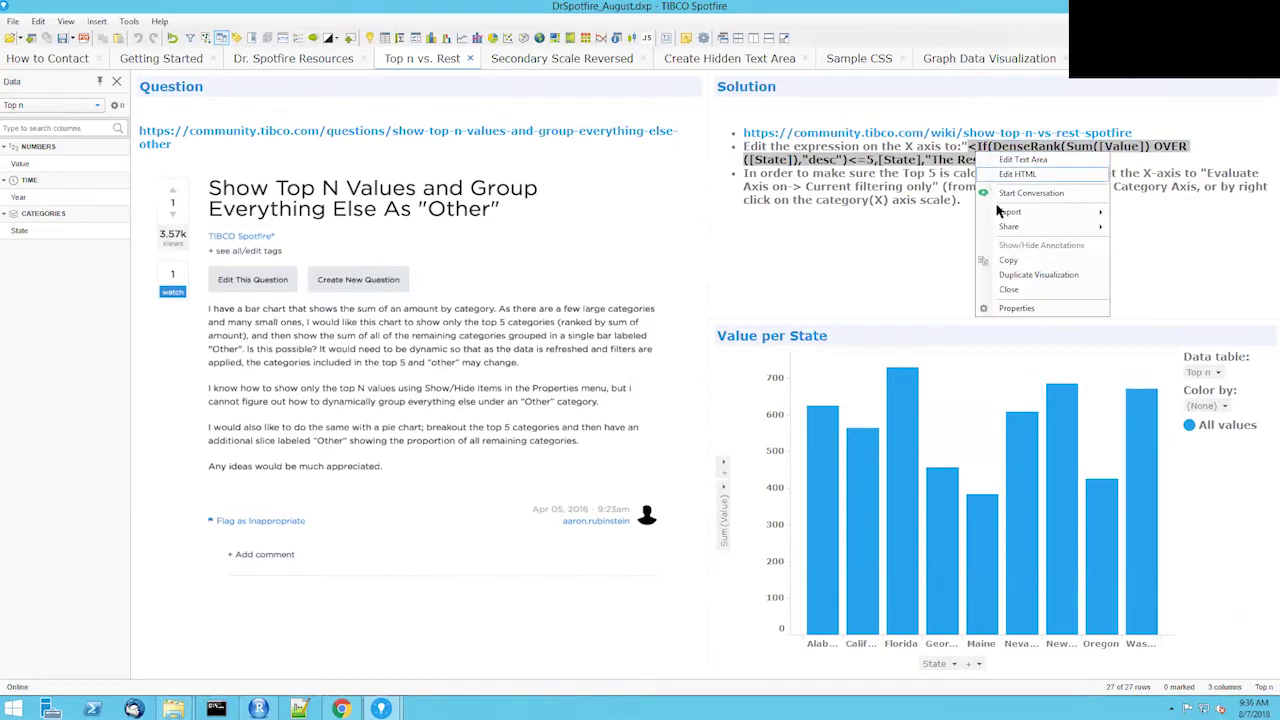
{"action": "left_click", "coordinate": [1008, 261]}
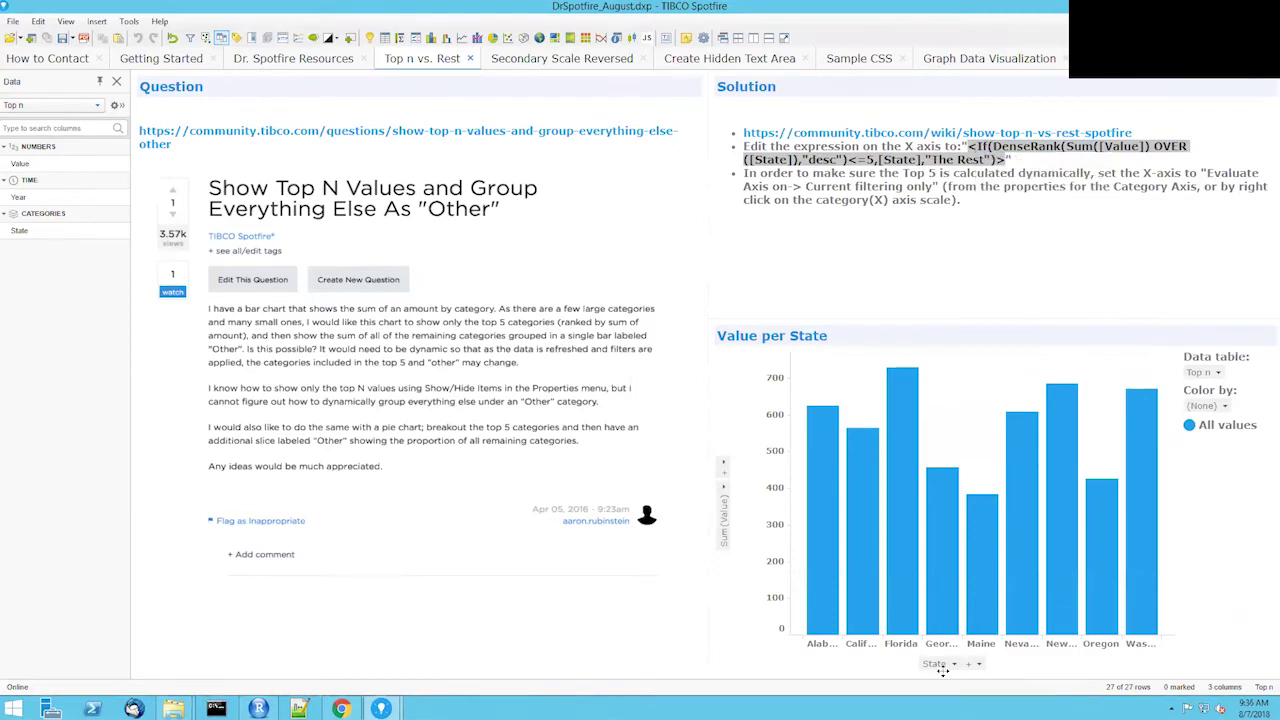
Set the bar chart's category axis to the custom expression <If(DenseRank(Sum([Value]) OVER ([State]),"desc")<=5,[State],"The Rest")>.
{"action": "right_click", "coordinate": [938, 658]}
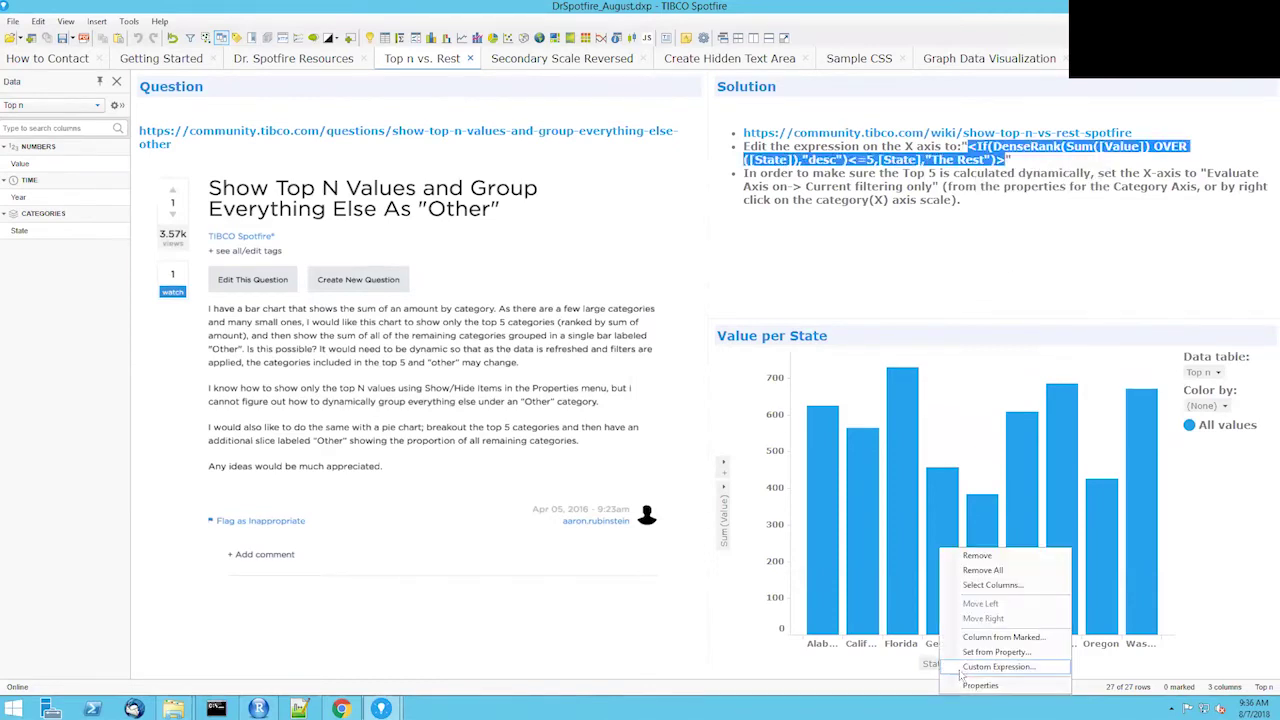
{"action": "left_click", "coordinate": [966, 670]}
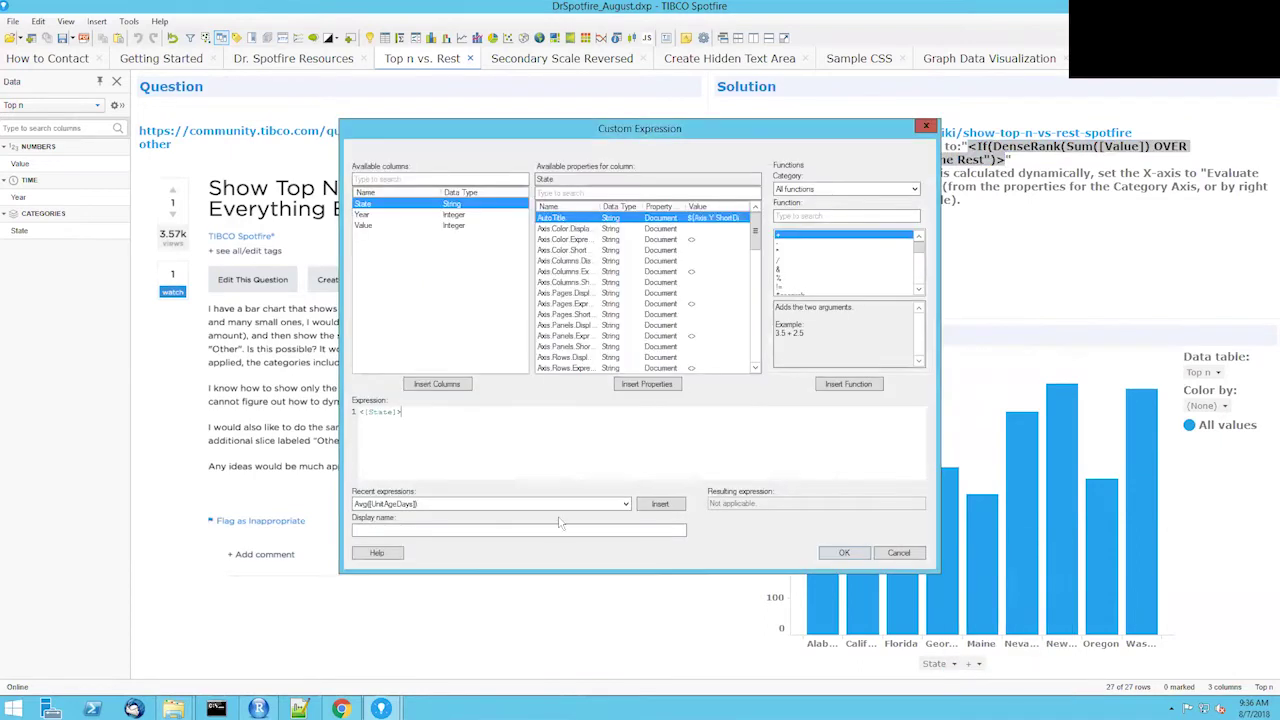
{"action": "key", "text": "ctrl+a"}
{"action": "key", "text": "ctrl+v"}
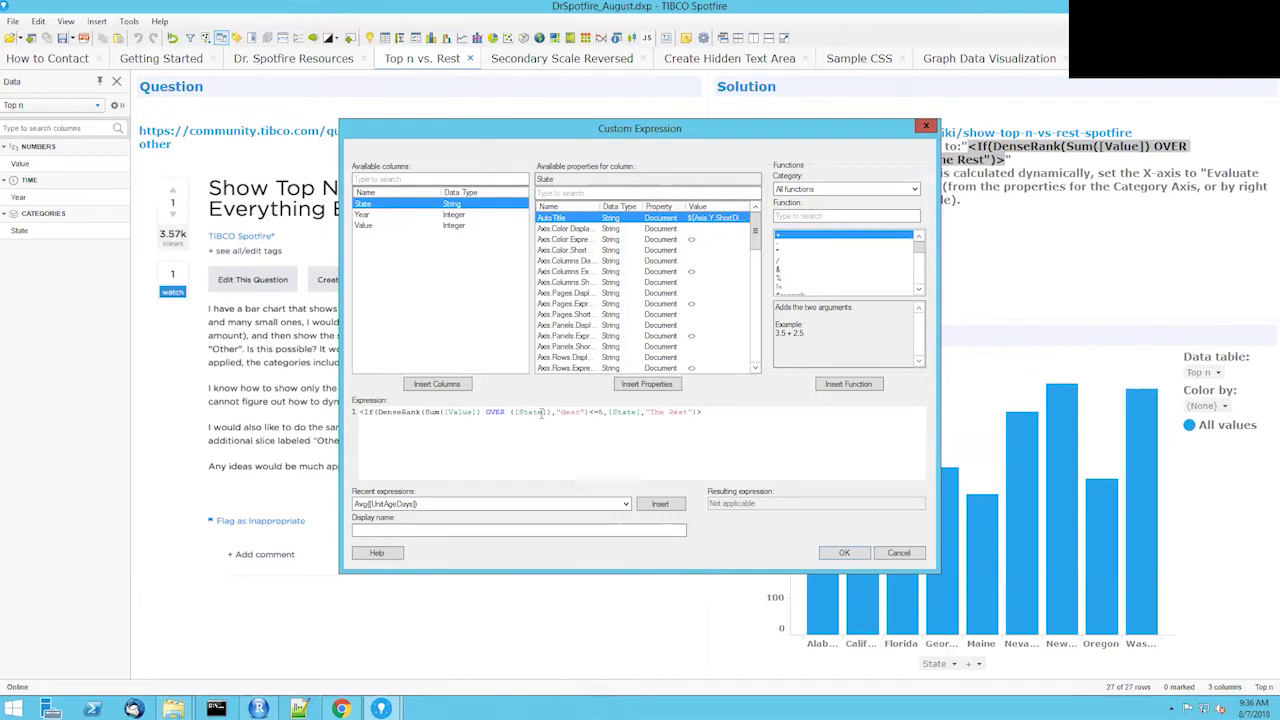
{"action": "type", "text": ","}
{"action": "type", "text": "5"}
{"action": "left_click", "coordinate": [833, 556]}
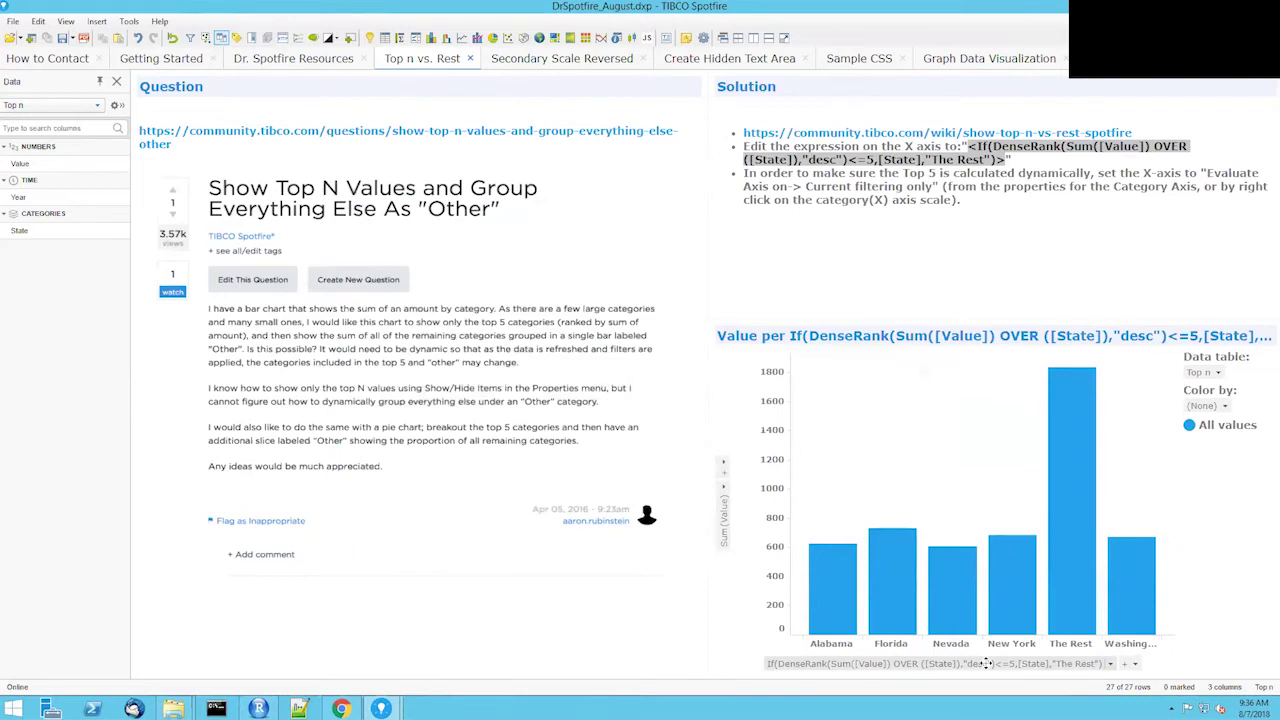
Give the category axis expression the display name Top 5 and look over the axis's bar display options.
{"action": "right_click", "coordinate": [986, 663]}
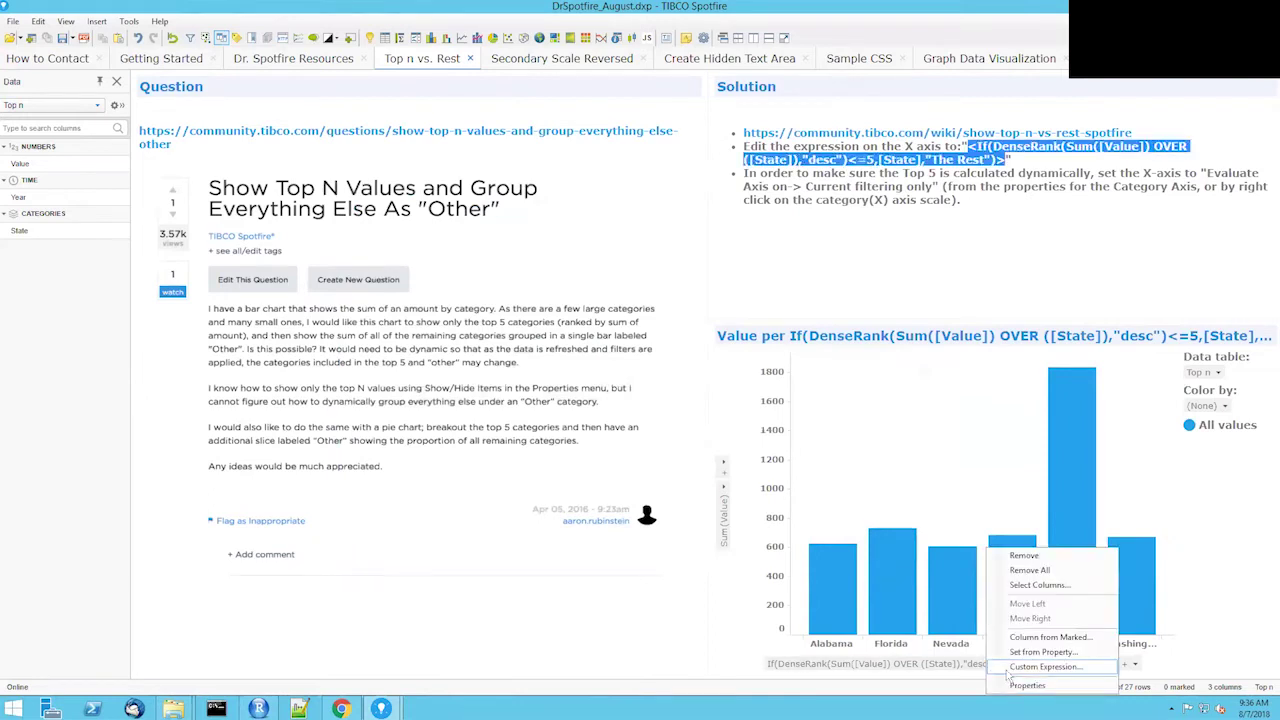
{"action": "left_click", "coordinate": [1008, 677]}
{"action": "left_click", "coordinate": [587, 530]}
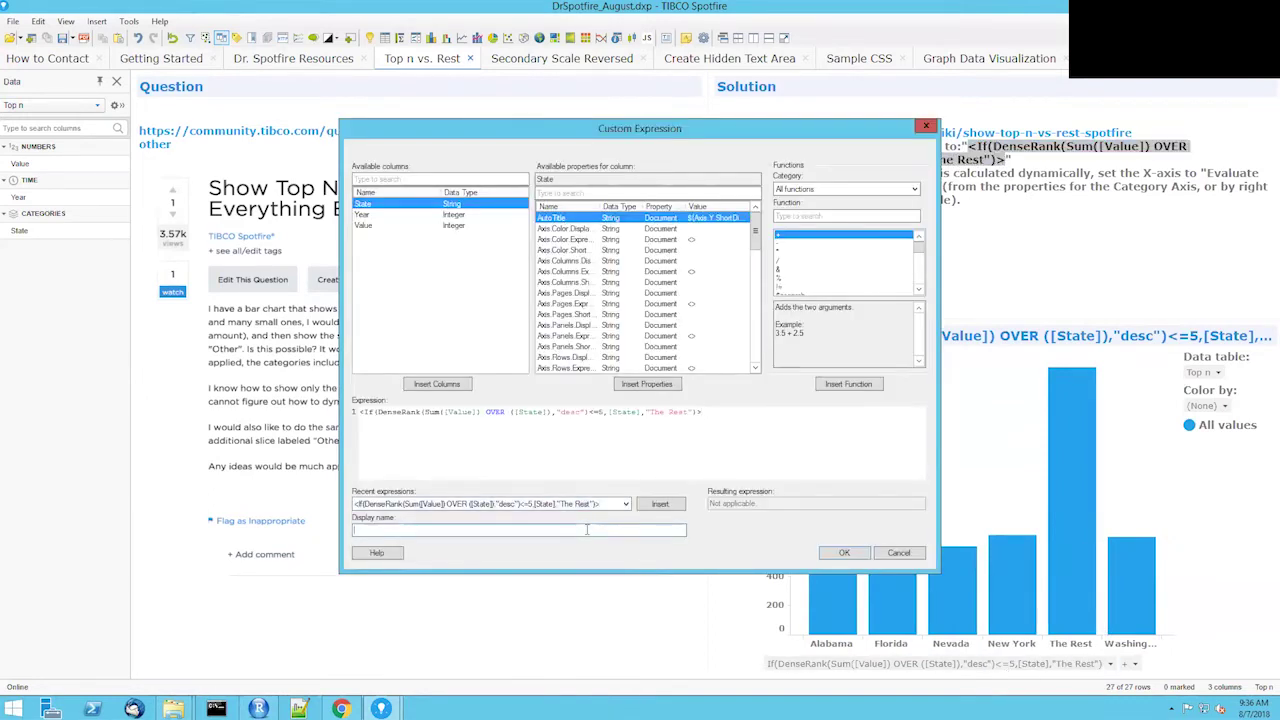
{"action": "type", "text": "Top 5"}
{"action": "left_click", "coordinate": [843, 553]}
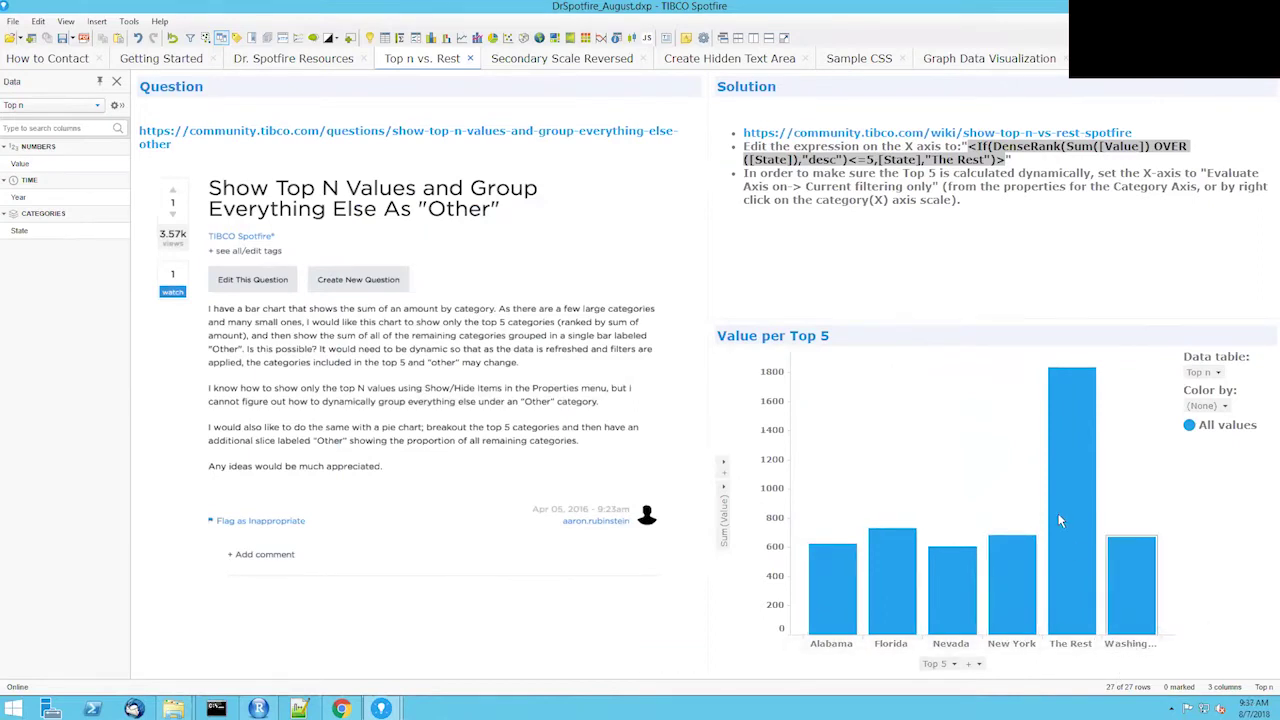
{"action": "left_click", "coordinate": [943, 651]}
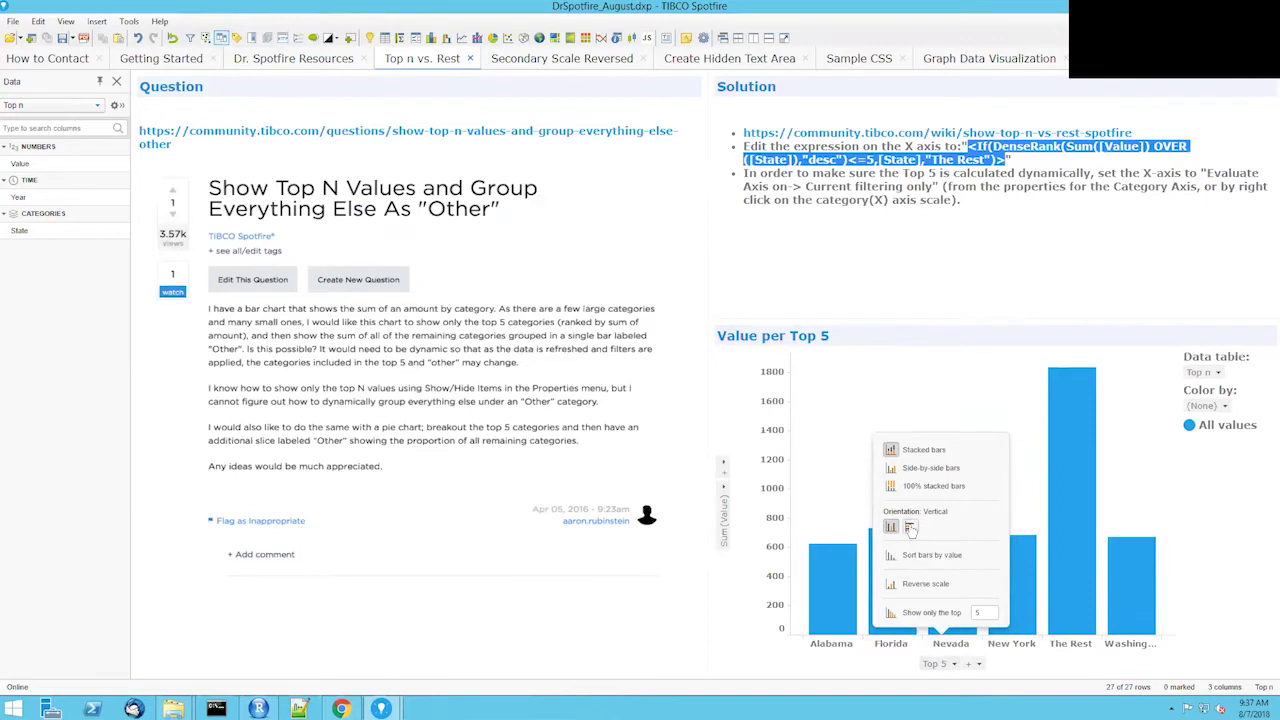
{"action": "left_click", "coordinate": [825, 651]}
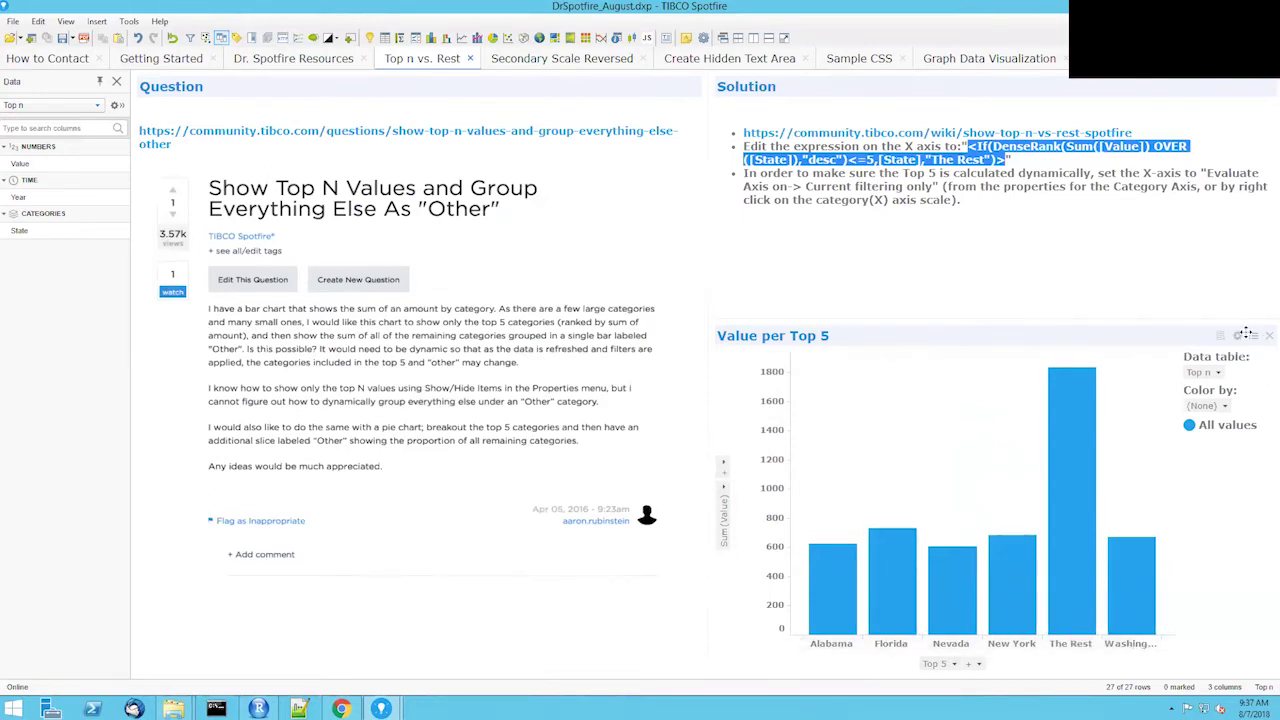
On the Secondary Scale Reversed page, reverse the Y-axis scale of Sum(Electronics) in the combination chart.
{"action": "left_click", "coordinate": [518, 60]}
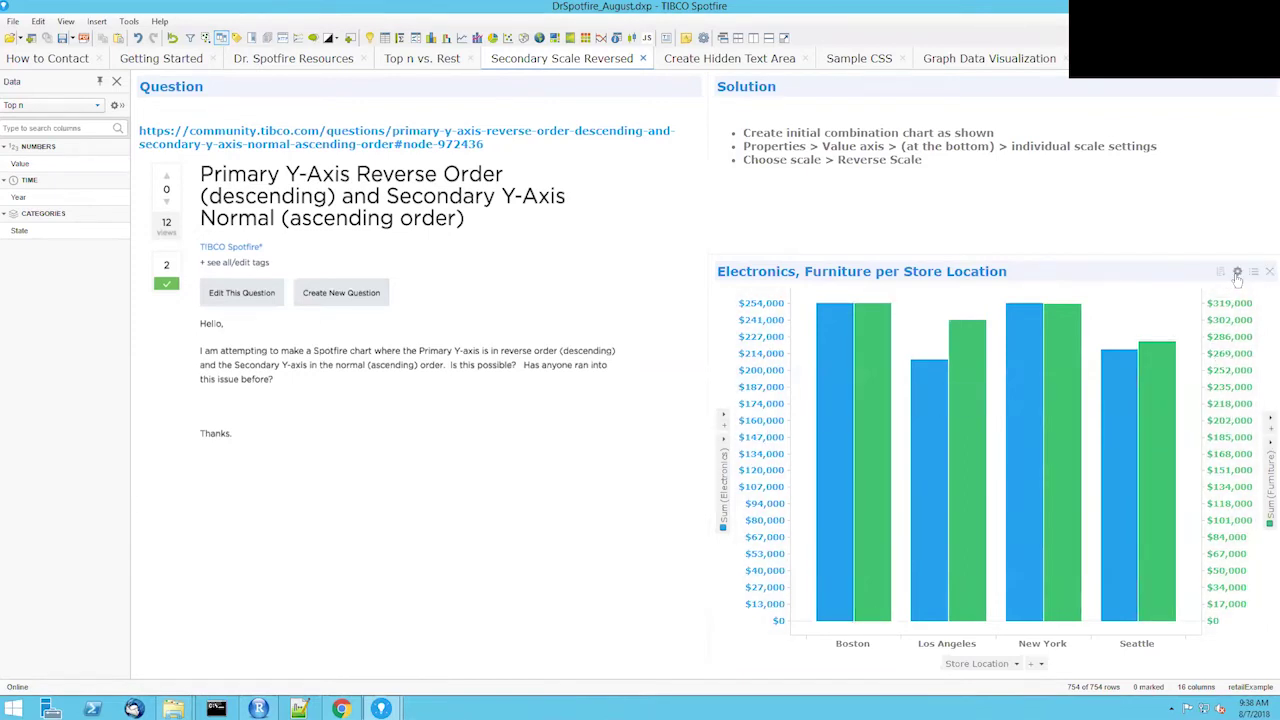
{"action": "left_click", "coordinate": [1237, 272]}
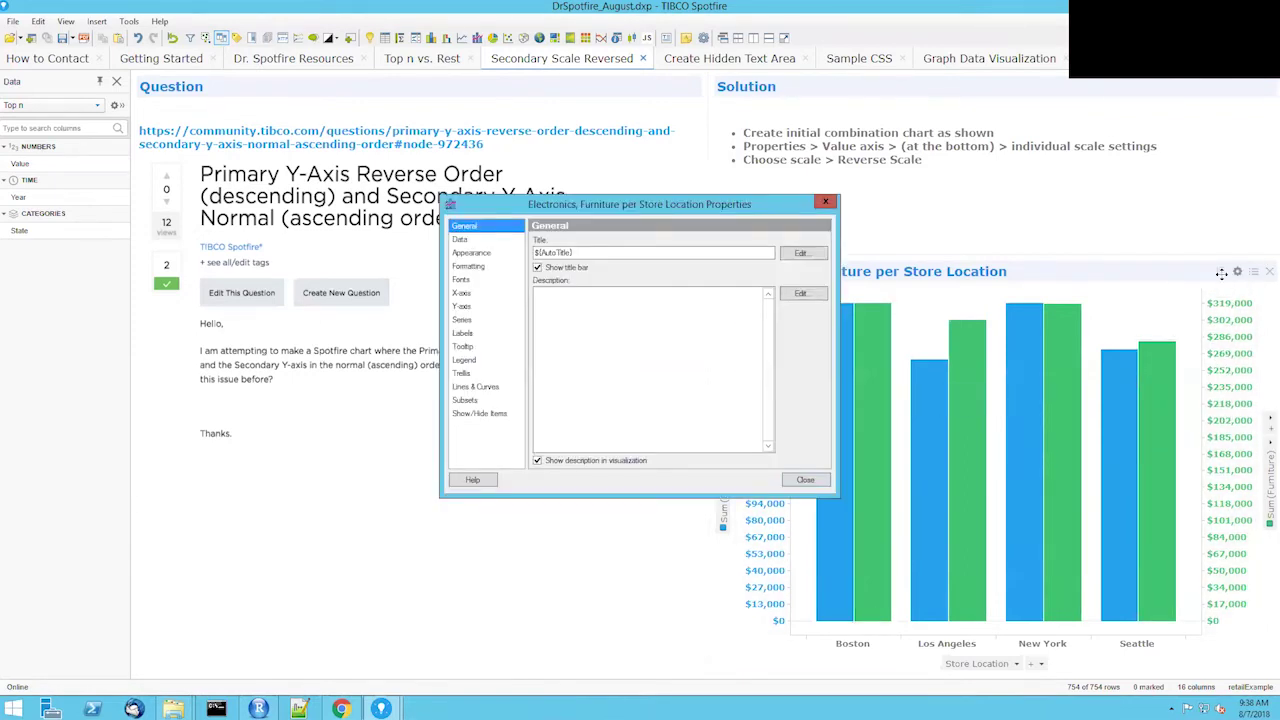
{"action": "left_click", "coordinate": [462, 307]}
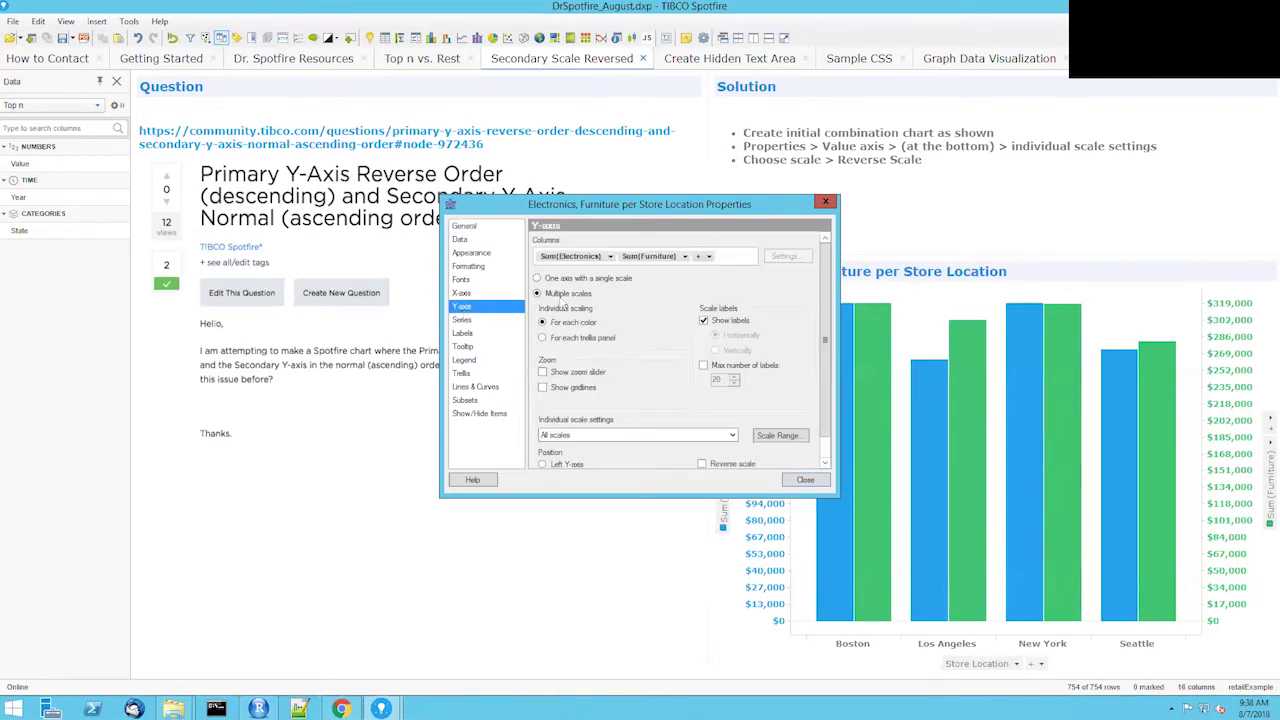
{"action": "left_click", "coordinate": [824, 461]}
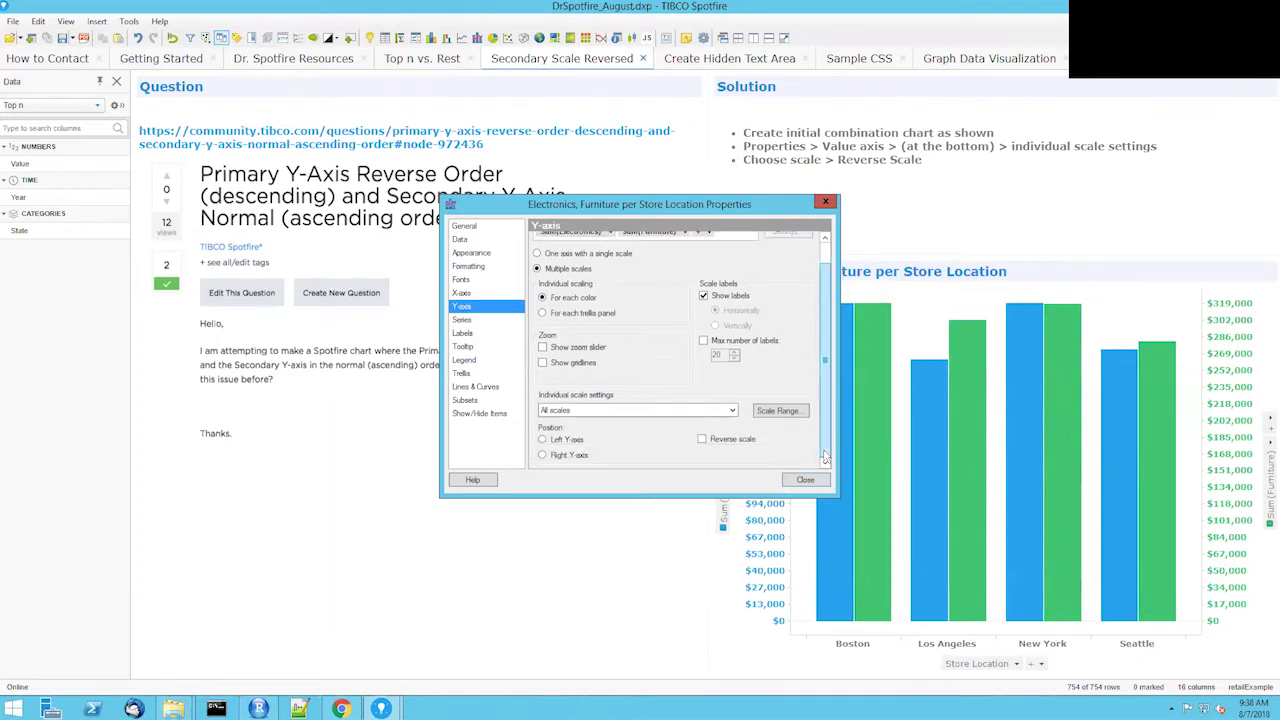
{"action": "left_click", "coordinate": [611, 411]}
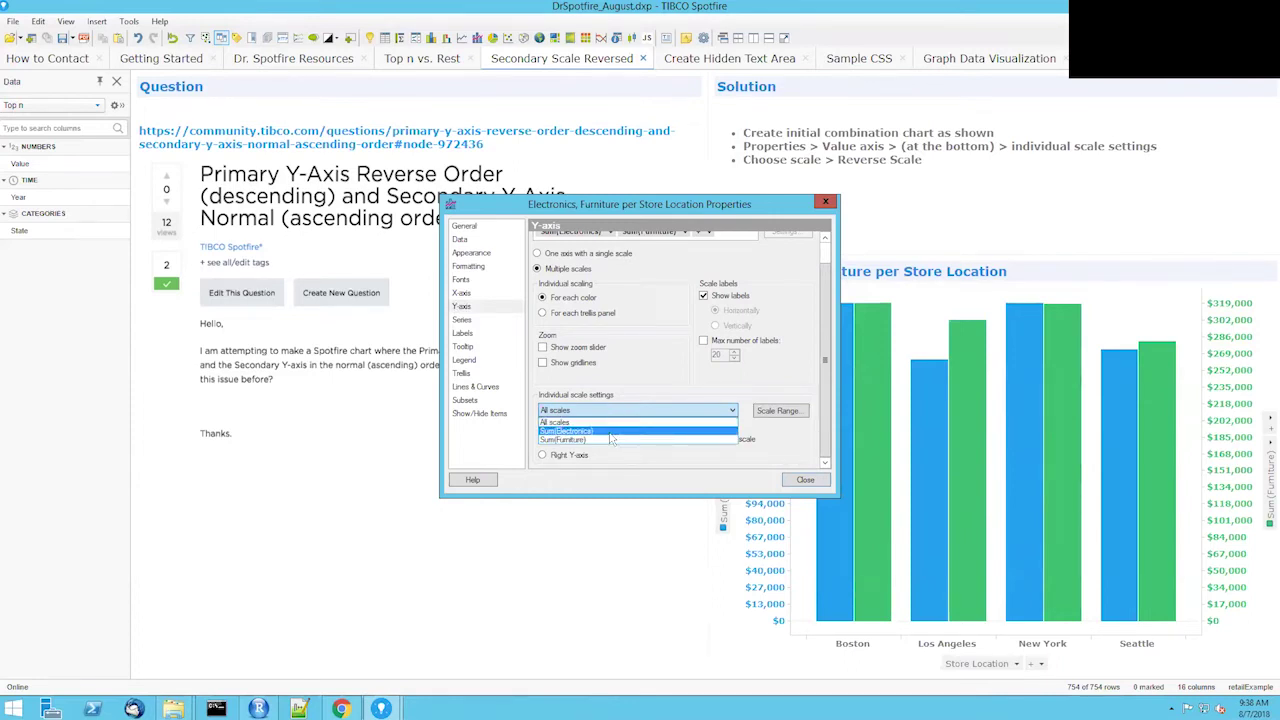
{"action": "left_click", "coordinate": [612, 433]}
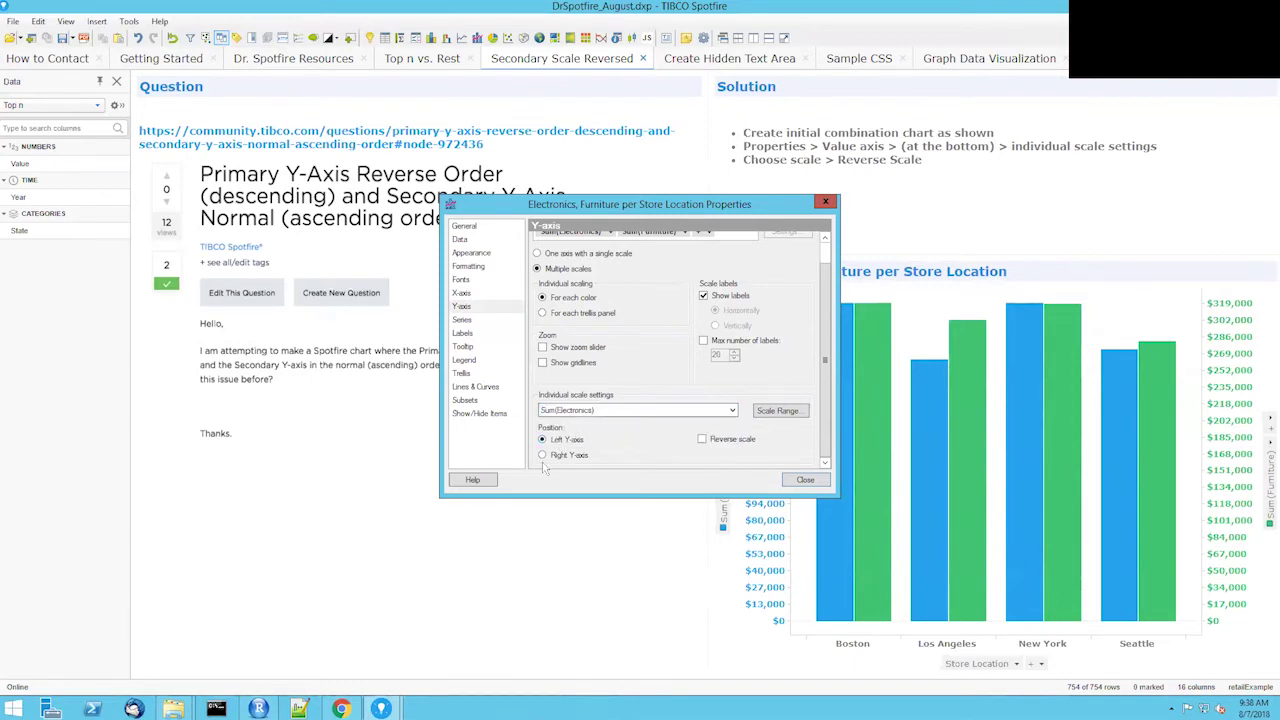
{"action": "left_click", "coordinate": [703, 439]}
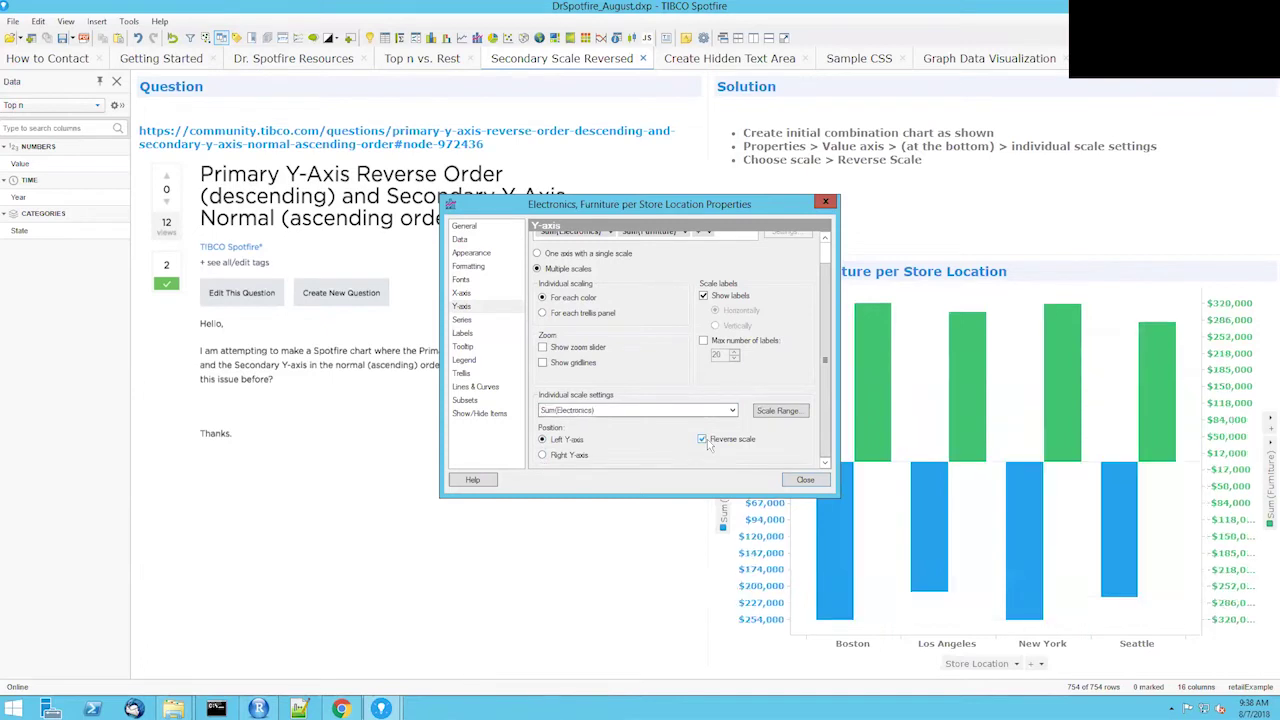
View the scale range settings for Sum(Electronics), move the properties window clear of the chart, and close it.
{"action": "left_click", "coordinate": [780, 411]}
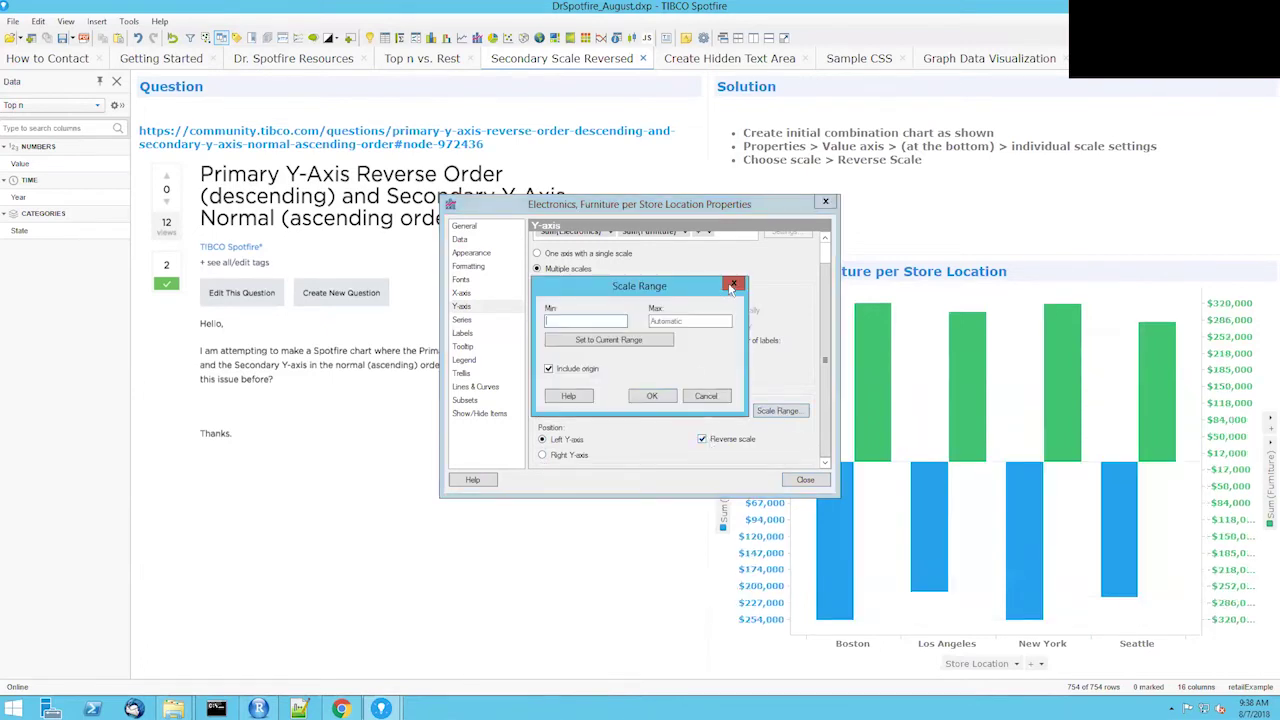
{"action": "left_click", "coordinate": [733, 284]}
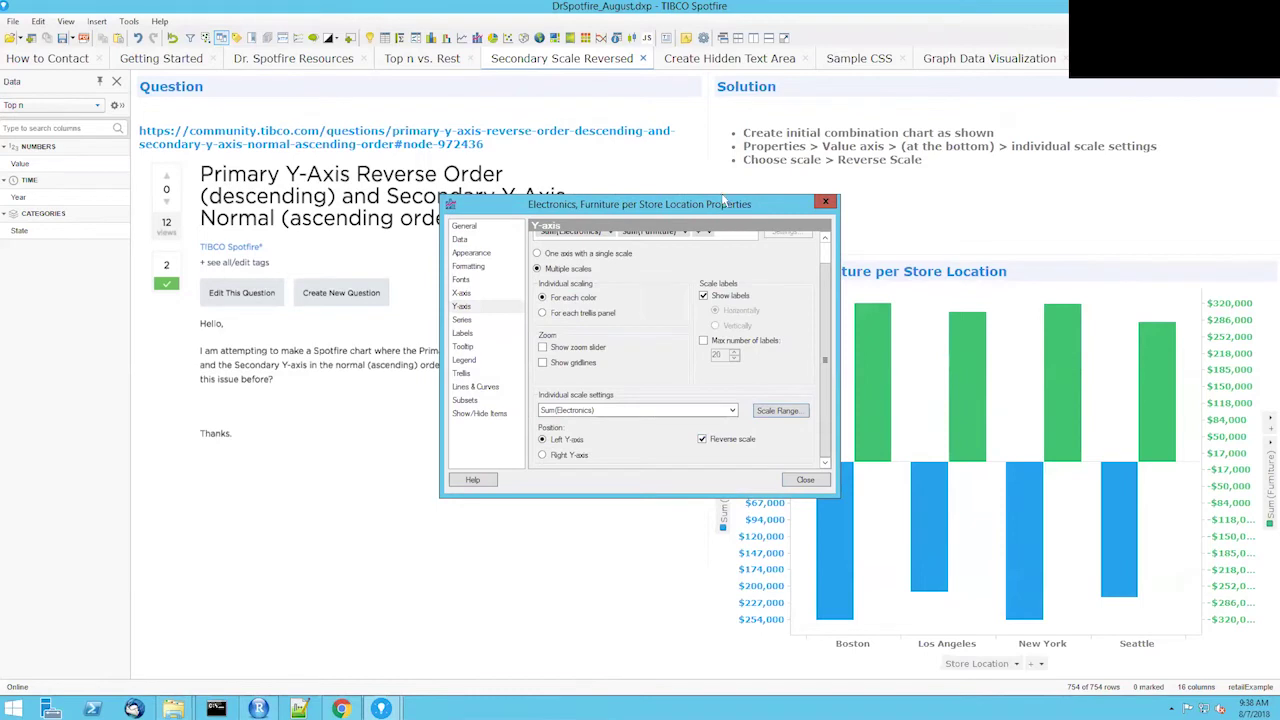
{"action": "left_click_drag", "start_coordinate": [720, 206], "coordinate": [491, 297]}
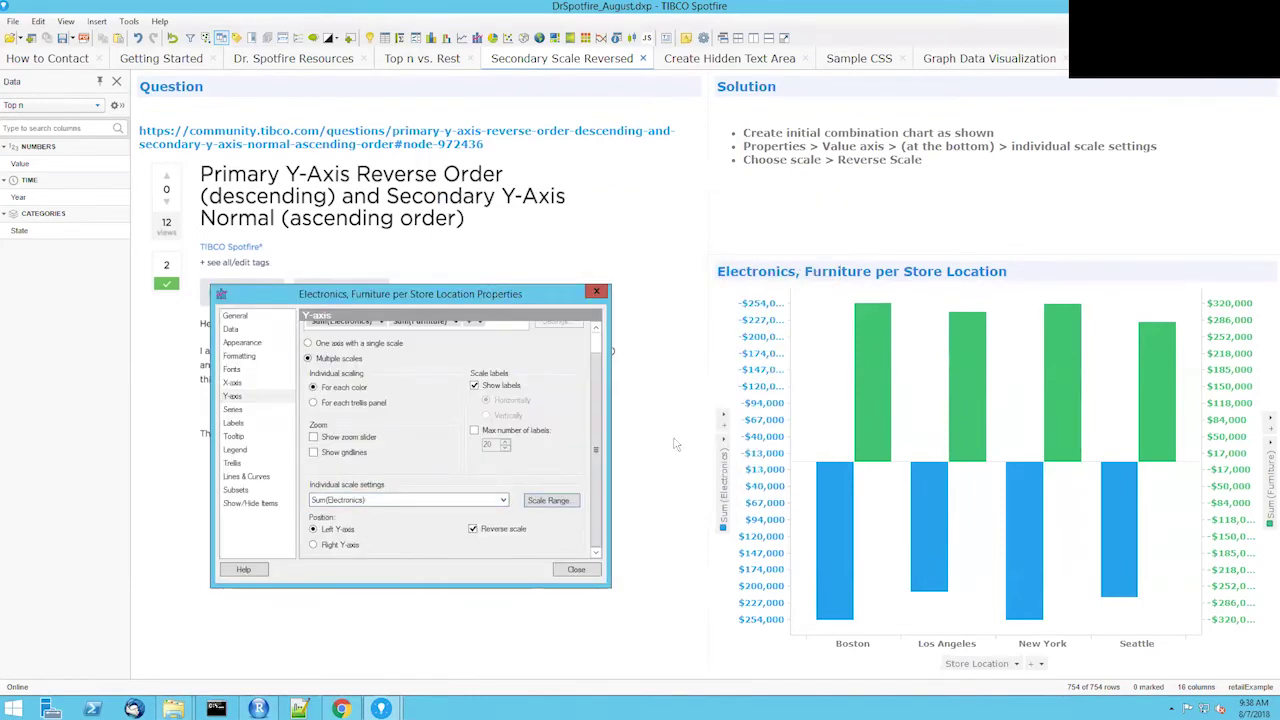
{"action": "left_click", "coordinate": [604, 295]}
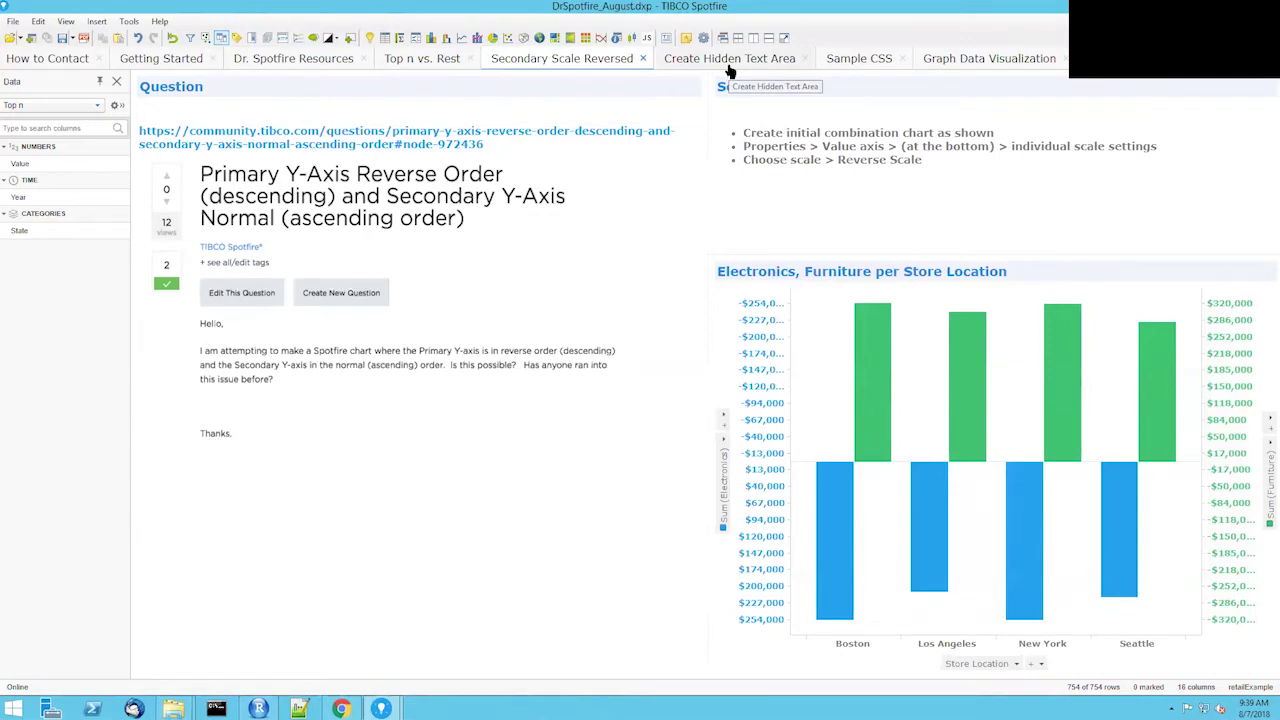
Show the Create Hidden Text Area page, and copy all the CSS code from the Sample CSS page.
{"action": "key", "text": "ctrl+Left"}
{"action": "left_click", "coordinate": [751, 61]}
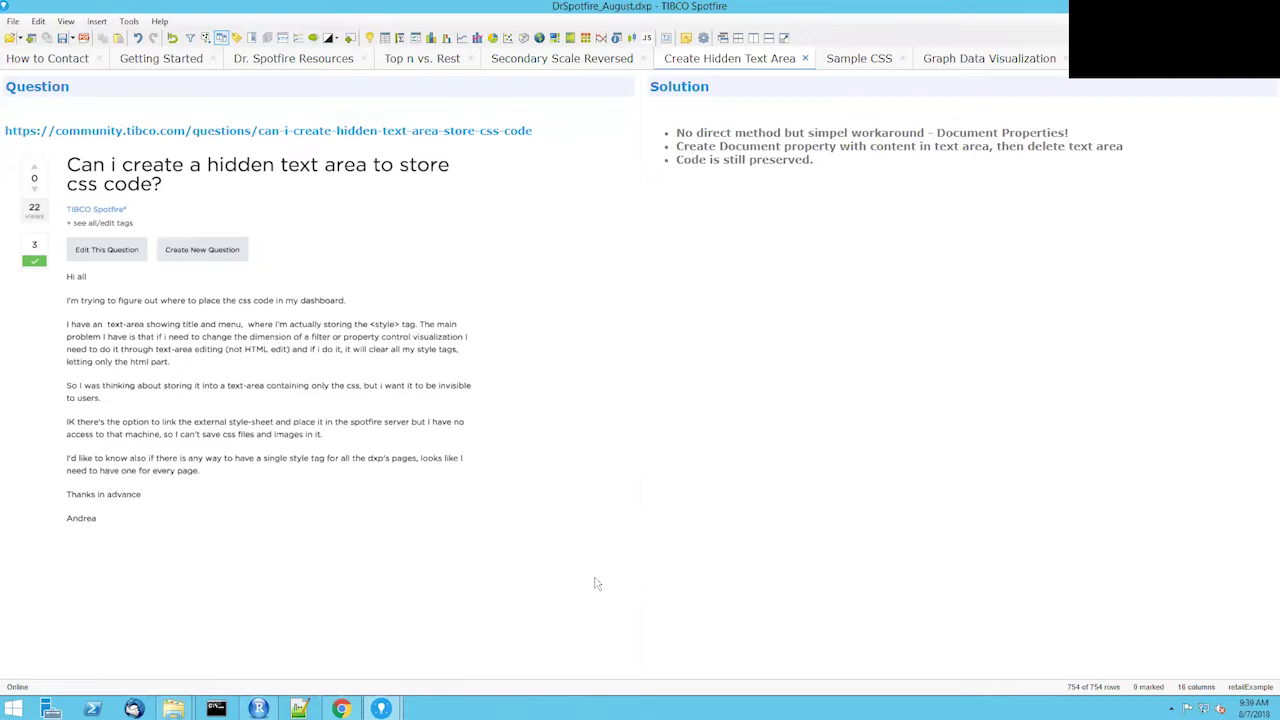
{"action": "left_click", "coordinate": [846, 64]}
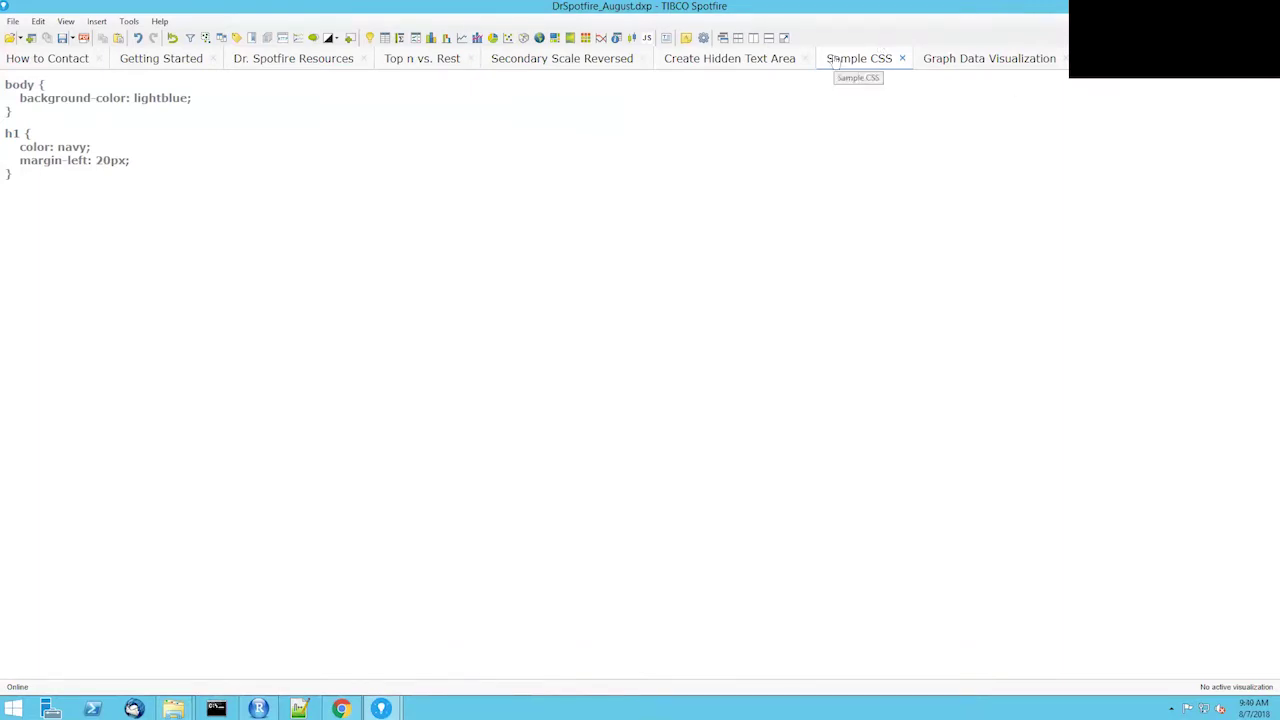
{"action": "left_click_drag", "start_coordinate": [17, 183], "coordinate": [18, 58]}
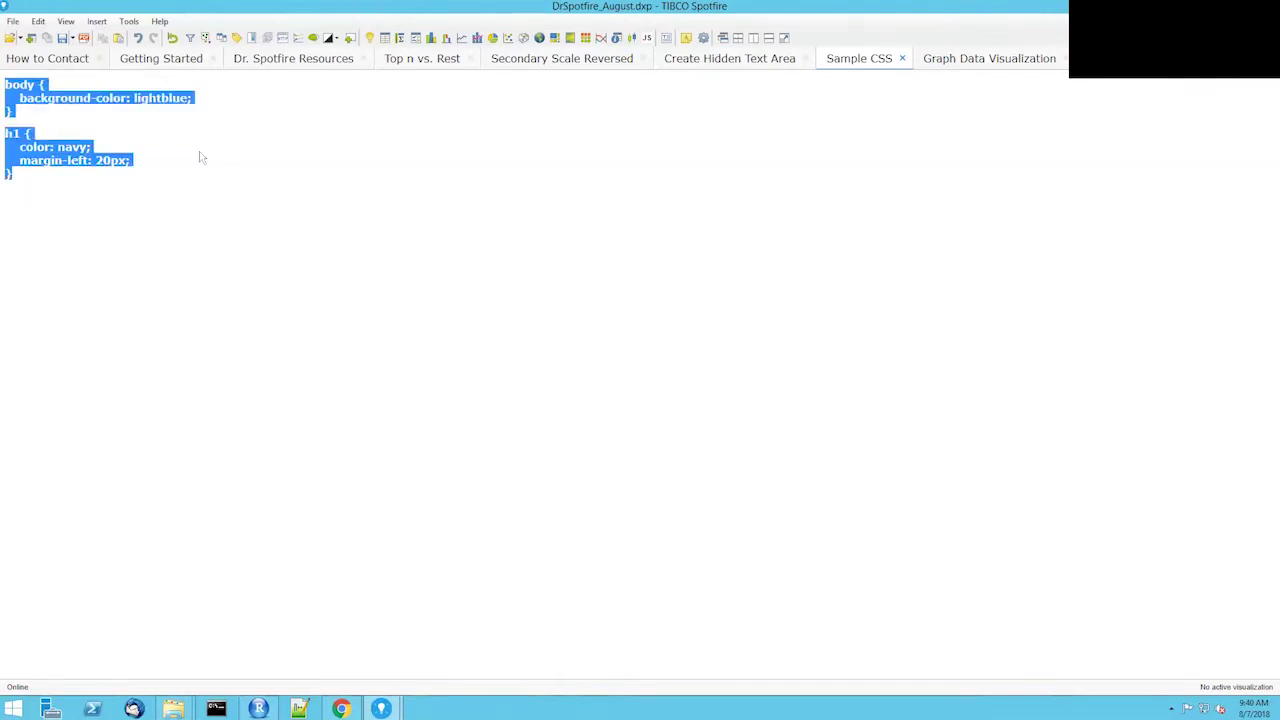
{"action": "right_click", "coordinate": [77, 170]}
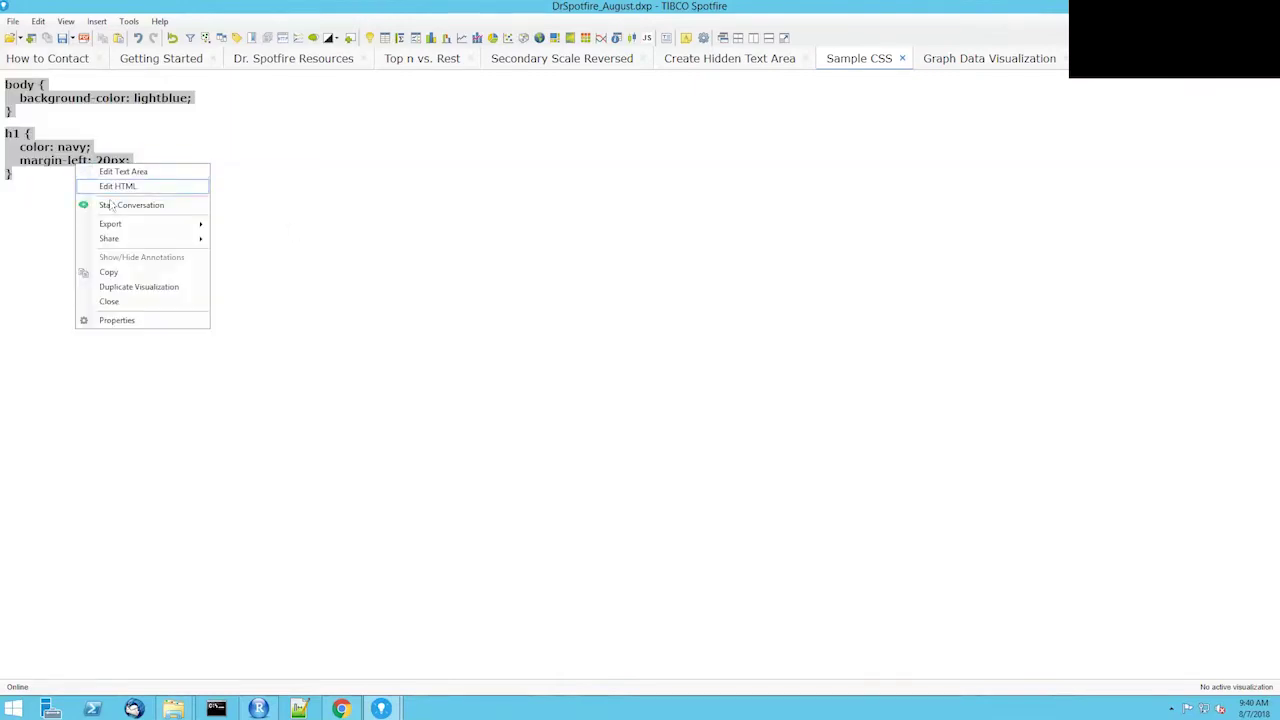
{"action": "left_click", "coordinate": [133, 274]}
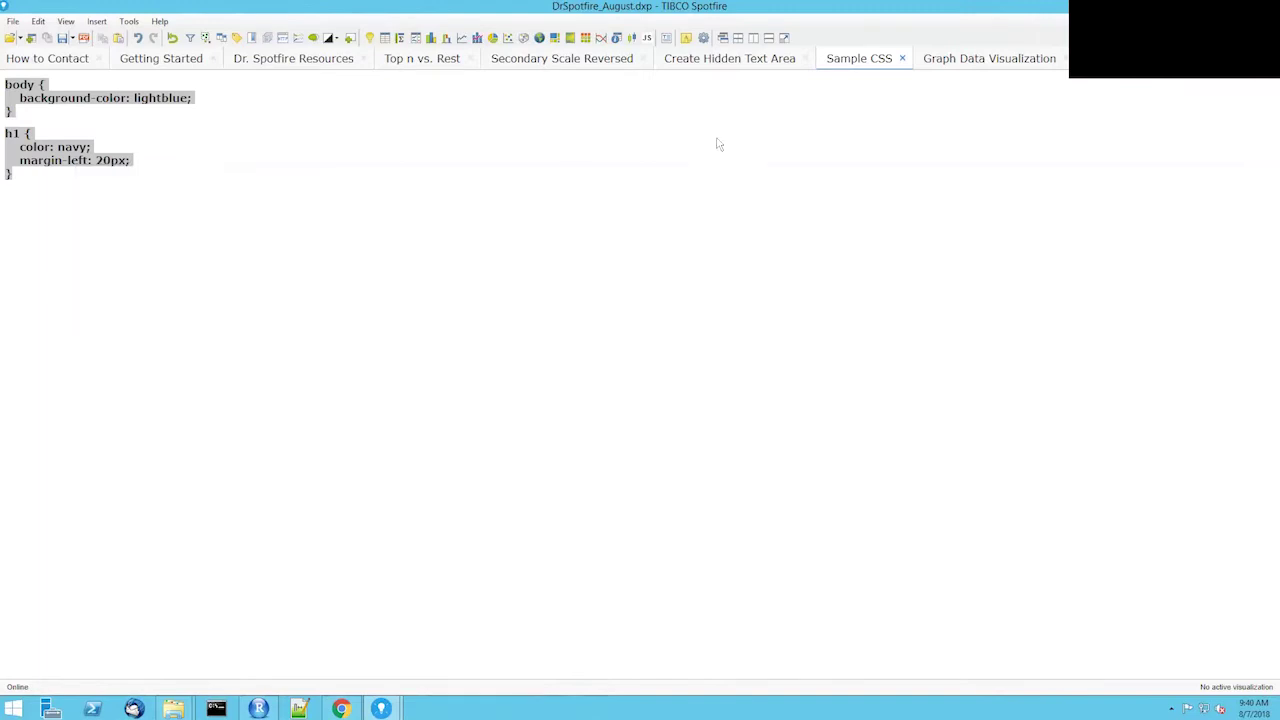
Duplicate the Solution text area on the Create Hidden Text Area page and delete all text in the copy's editor.
{"action": "left_click", "coordinate": [712, 57]}
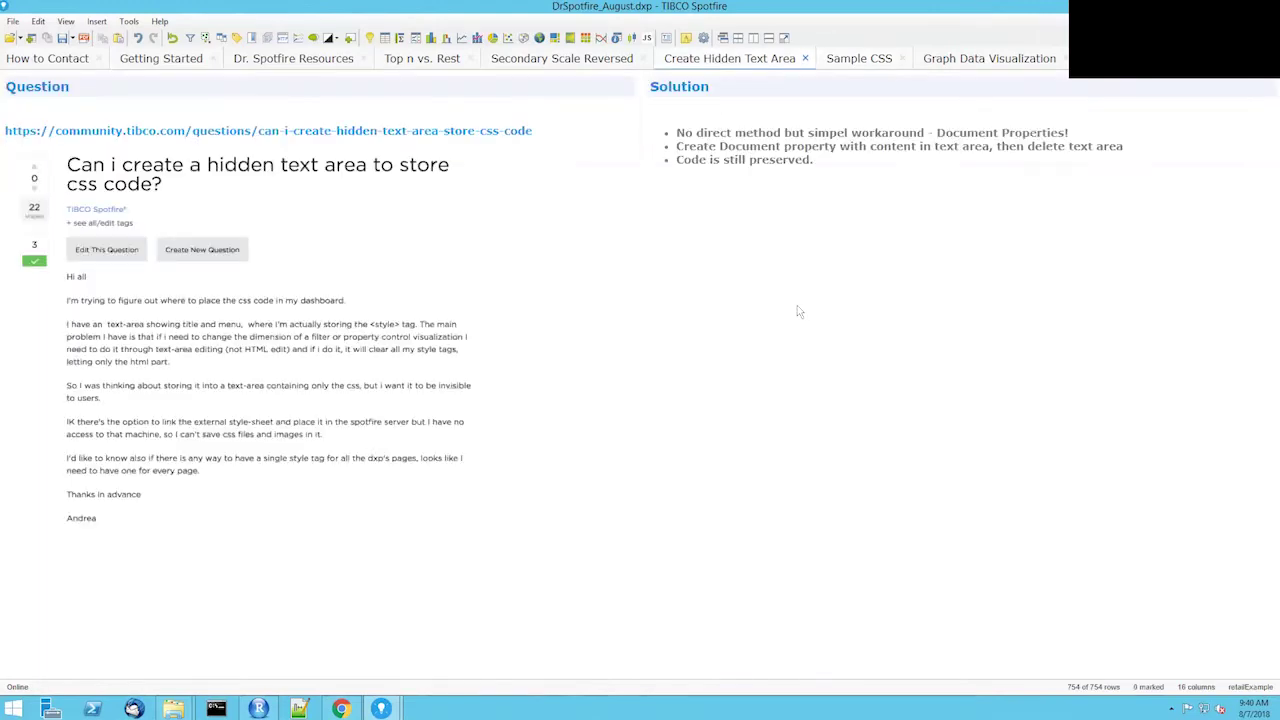
{"action": "right_click", "coordinate": [797, 310]}
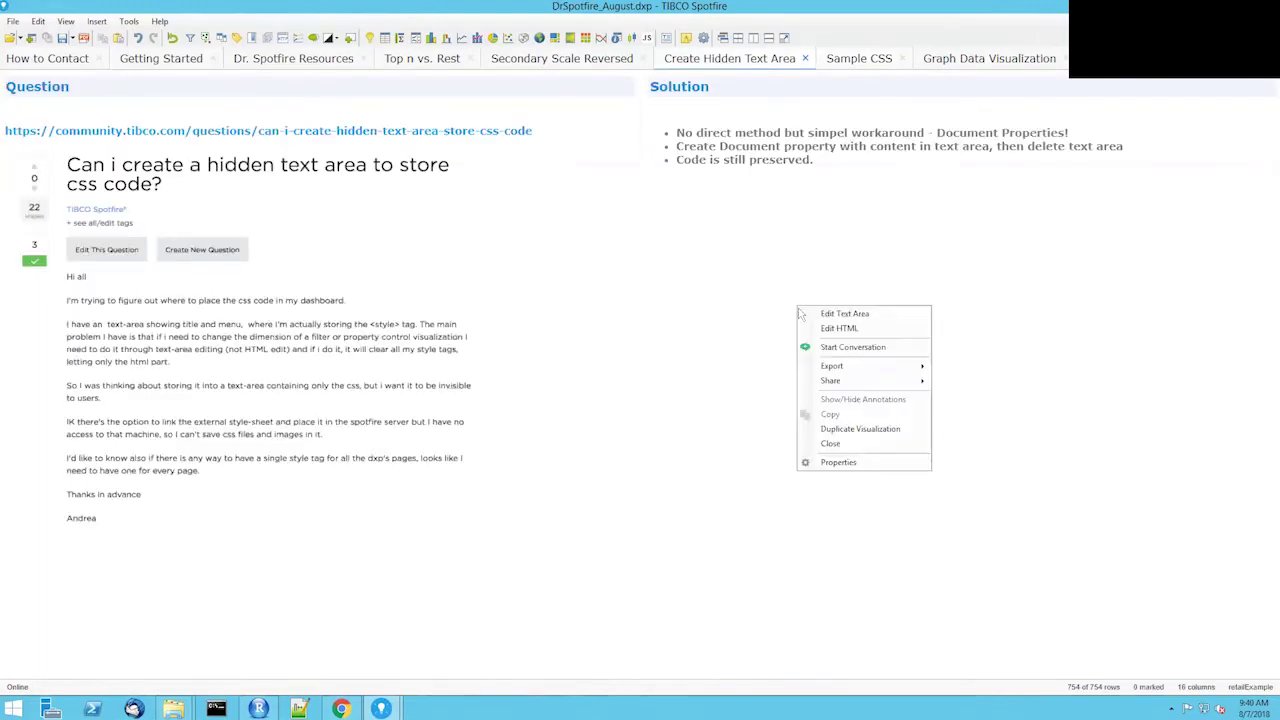
{"action": "left_click", "coordinate": [860, 429]}
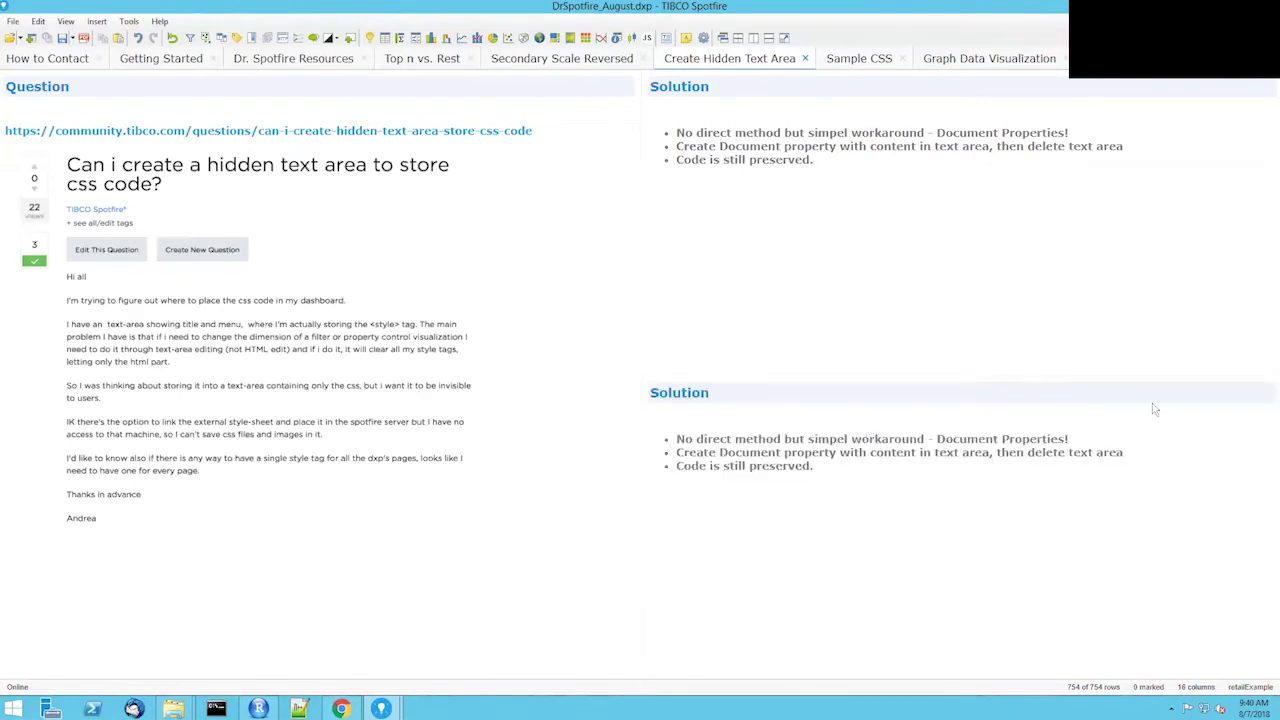
{"action": "right_click", "coordinate": [1121, 526]}
{"action": "left_click", "coordinate": [1144, 537]}
{"action": "key", "text": "ctrl+a"}
{"action": "key", "text": "Delete"}
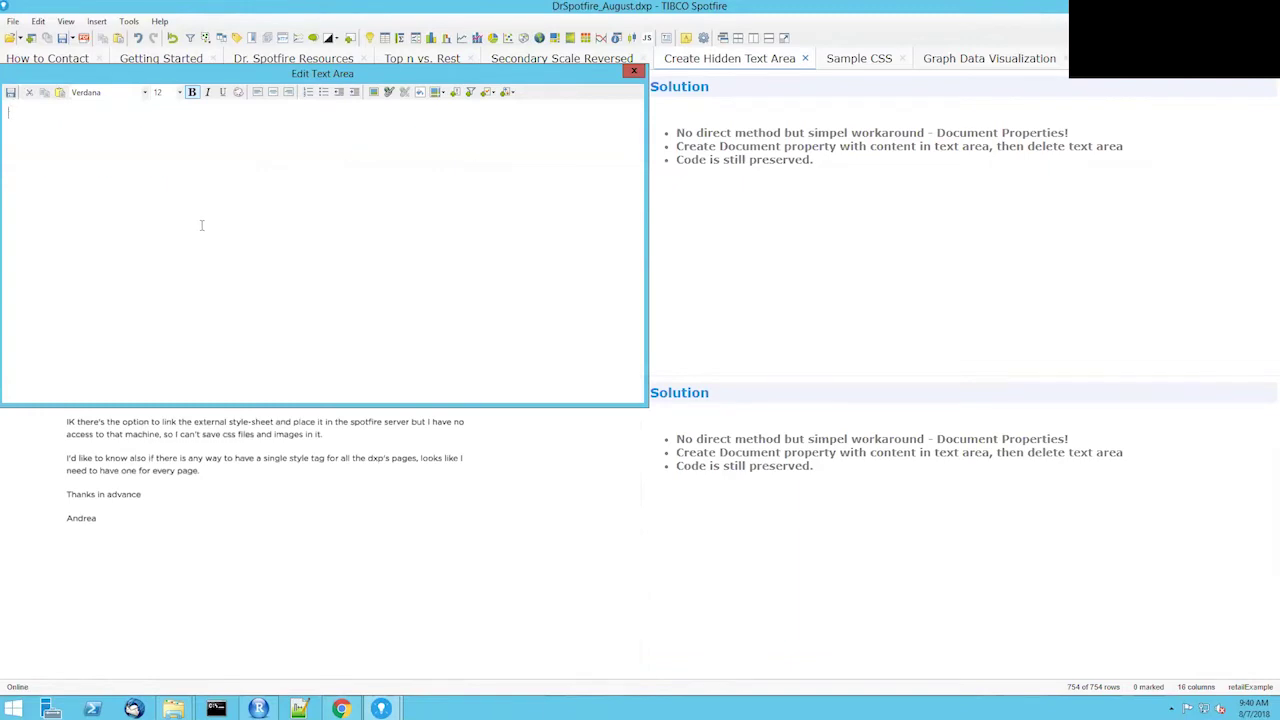
Insert a multi-line input field linked to a new String document property named hiddenCss, leaving its value empty, and save the text area.
{"action": "left_click", "coordinate": [491, 93]}
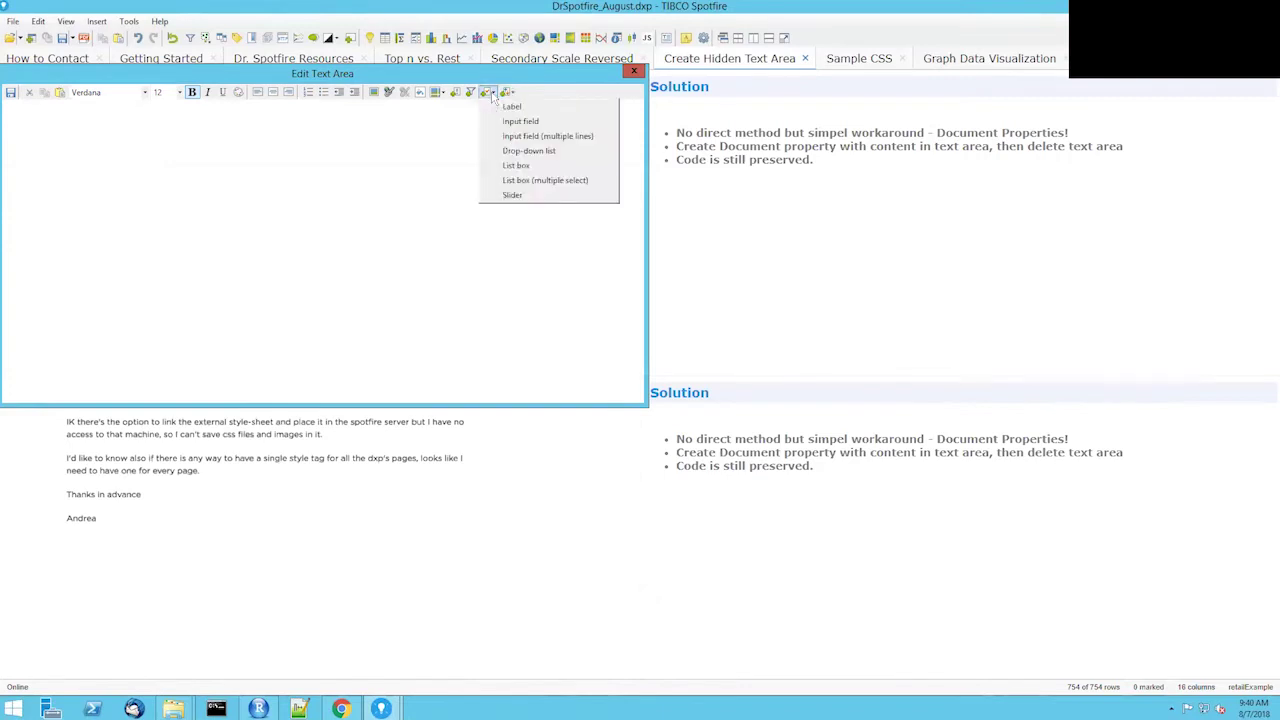
{"action": "left_click", "coordinate": [494, 139]}
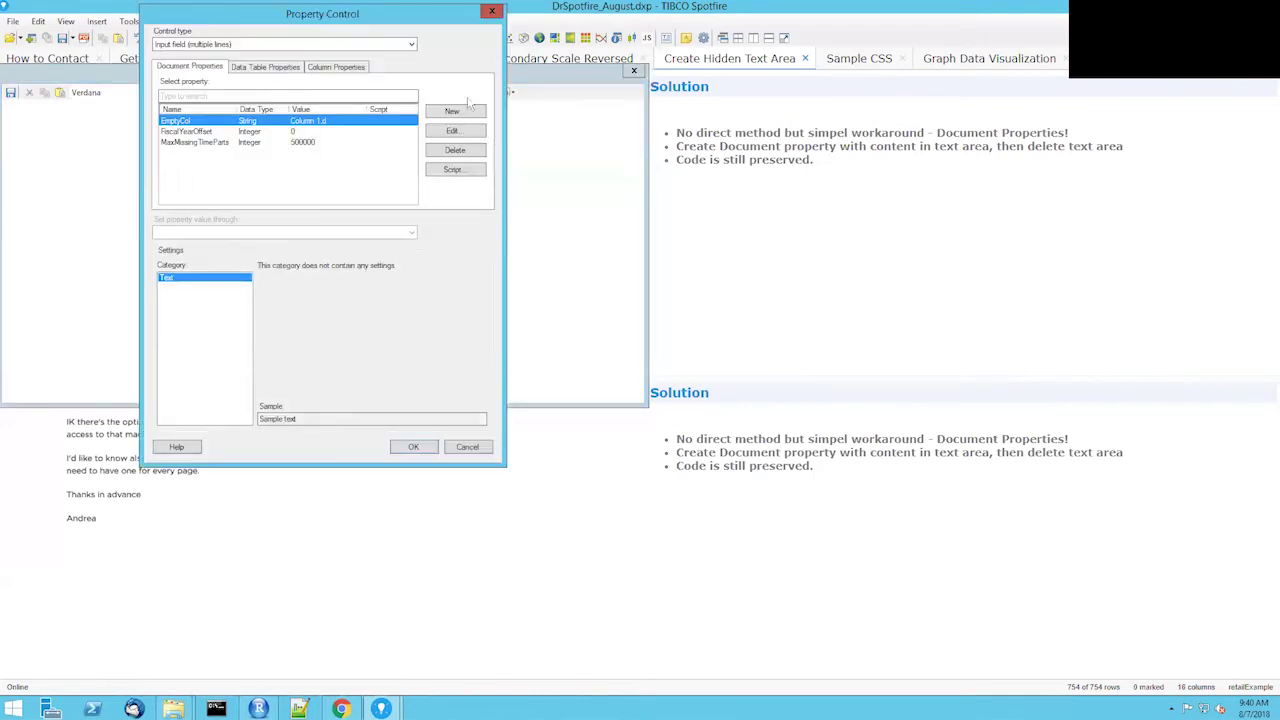
{"action": "left_click", "coordinate": [466, 110]}
{"action": "type", "text": "hiddenCss"}
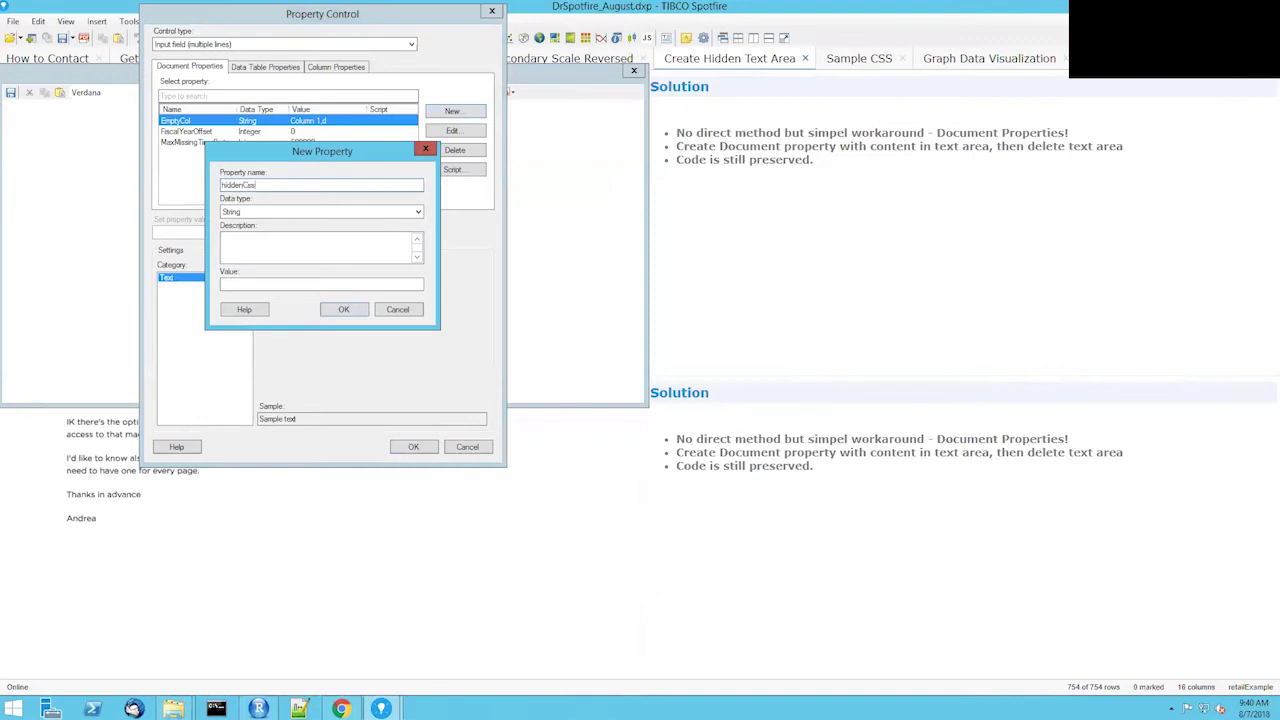
{"action": "left_click", "coordinate": [341, 282]}
{"action": "left_click", "coordinate": [343, 309]}
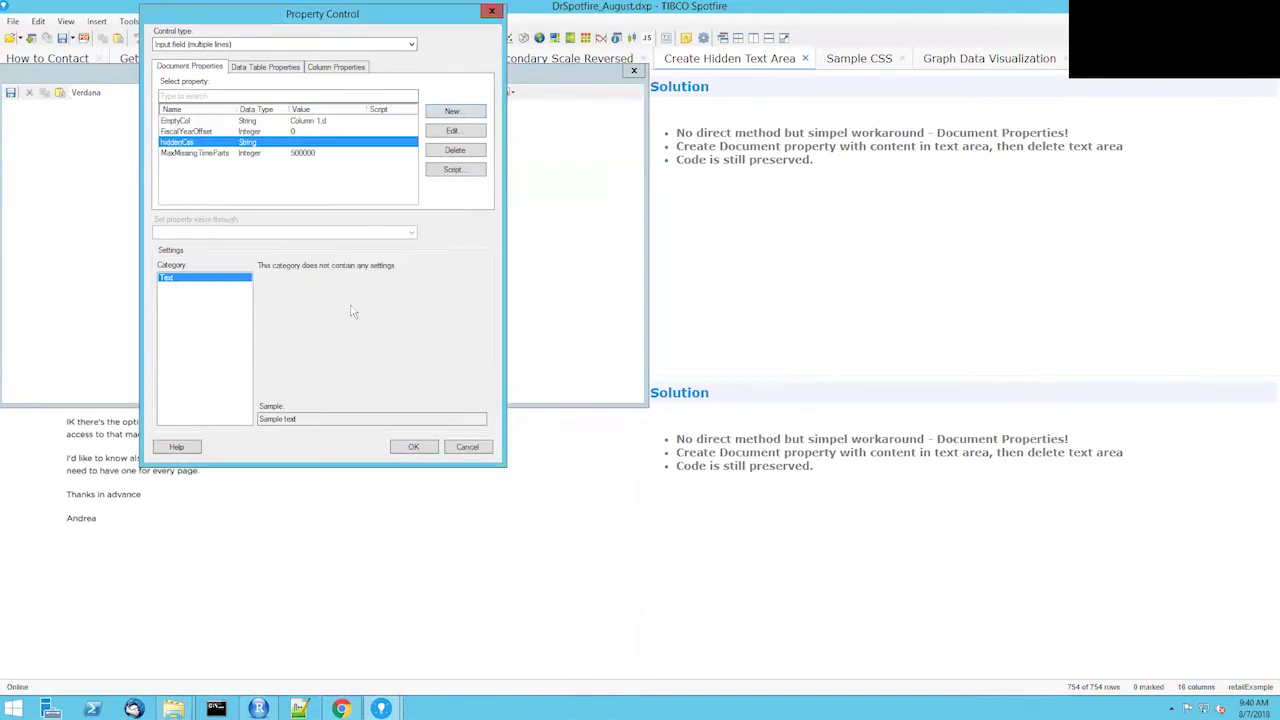
{"action": "left_click", "coordinate": [422, 447]}
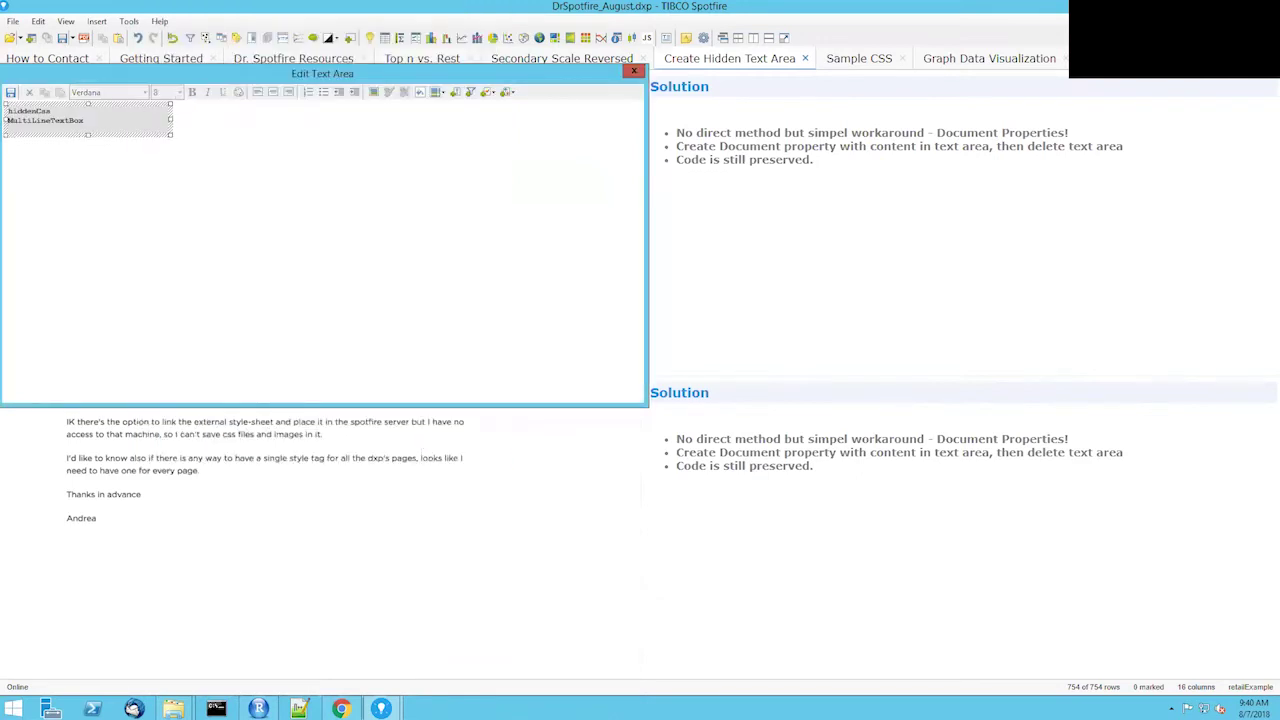
{"action": "left_click", "coordinate": [11, 92]}
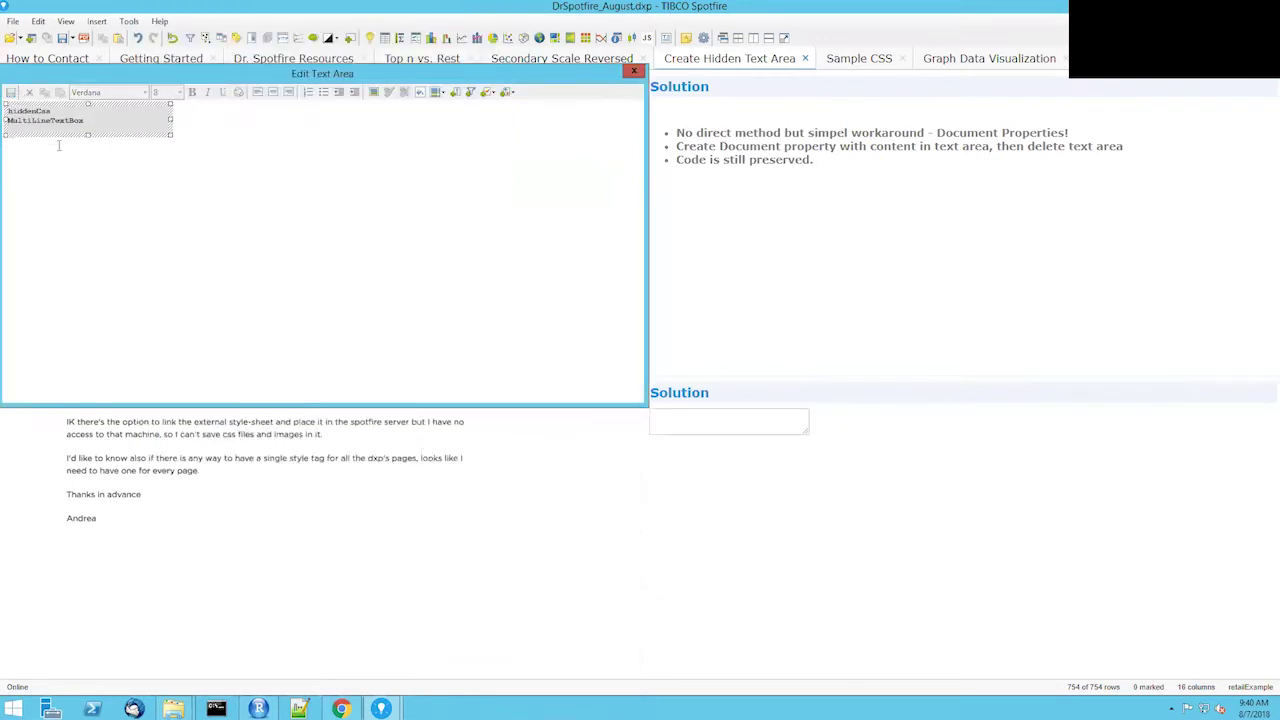
Enlarge the hiddenCss multi-line input field in height and width, and save the text area.
{"action": "left_click_drag", "start_coordinate": [172, 135], "coordinate": [167, 238]}
{"action": "left_click", "coordinate": [11, 92]}
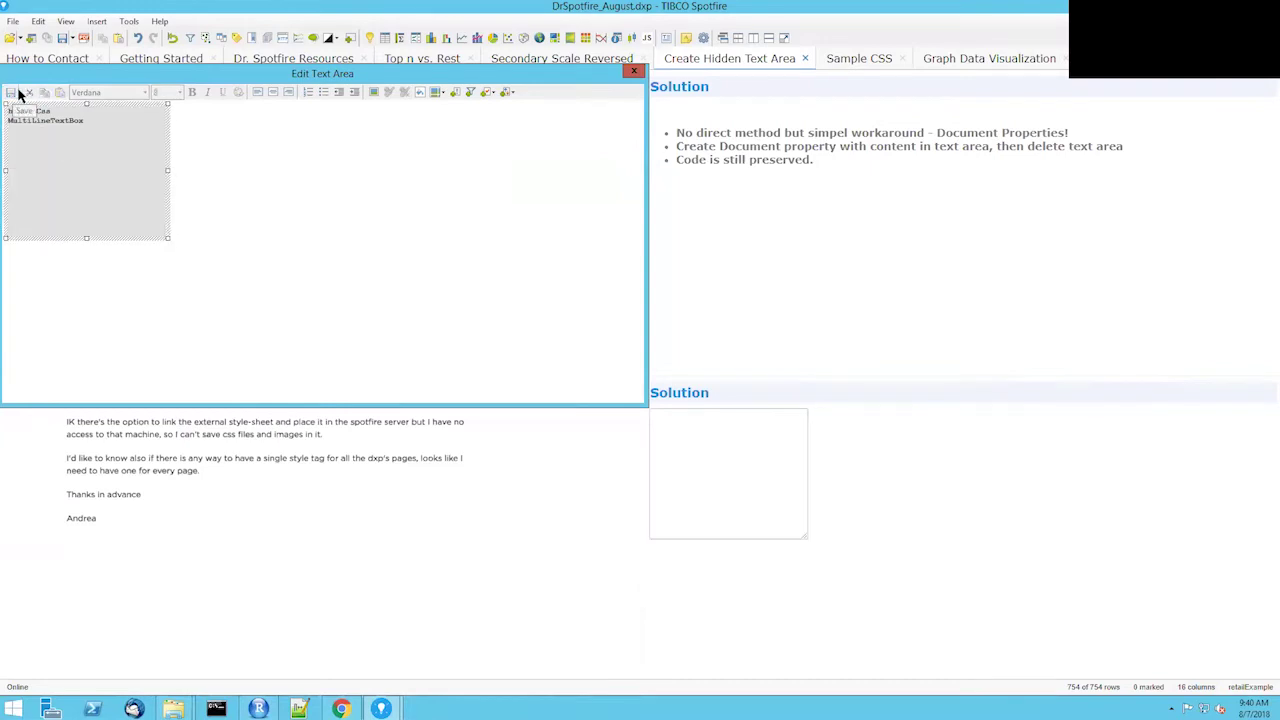
{"action": "left_click", "coordinate": [713, 457]}
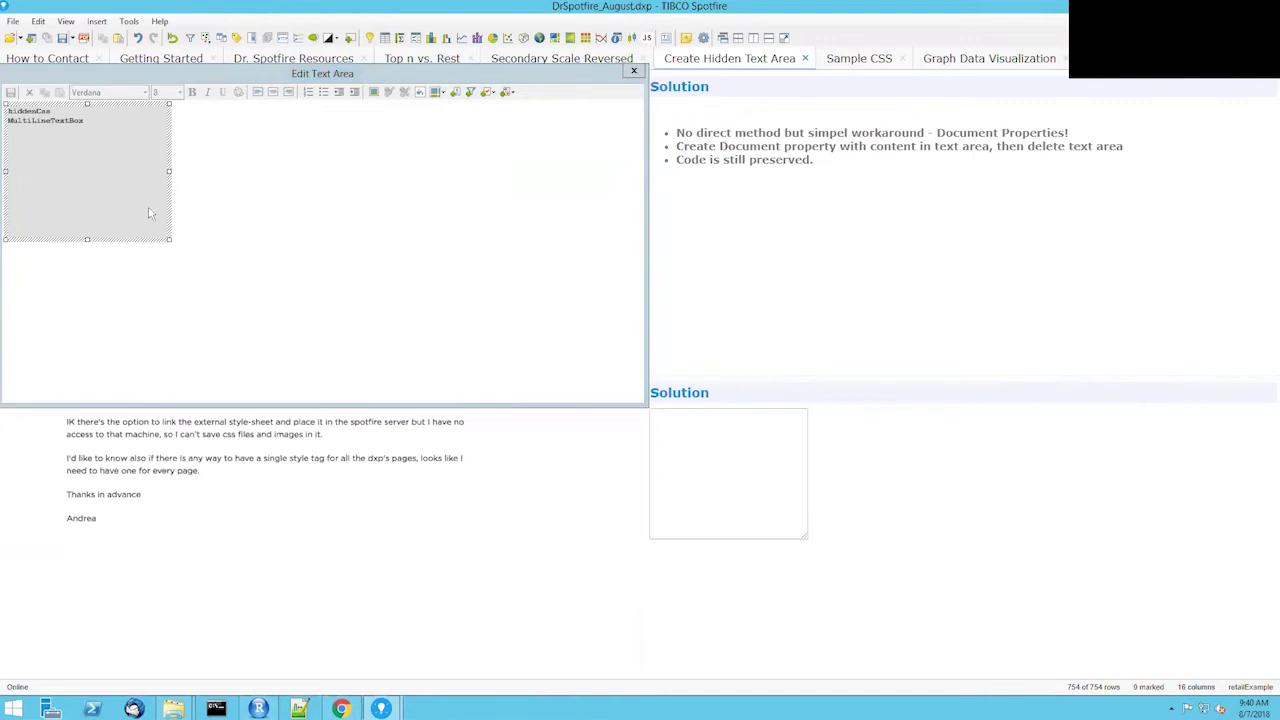
{"action": "left_click_drag", "start_coordinate": [168, 240], "coordinate": [202, 294]}
{"action": "left_click", "coordinate": [16, 92]}
Paste the copied CSS code into the hiddenCss input field, and remove the duplicate Solution text area from the page.
{"action": "left_click", "coordinate": [715, 465]}
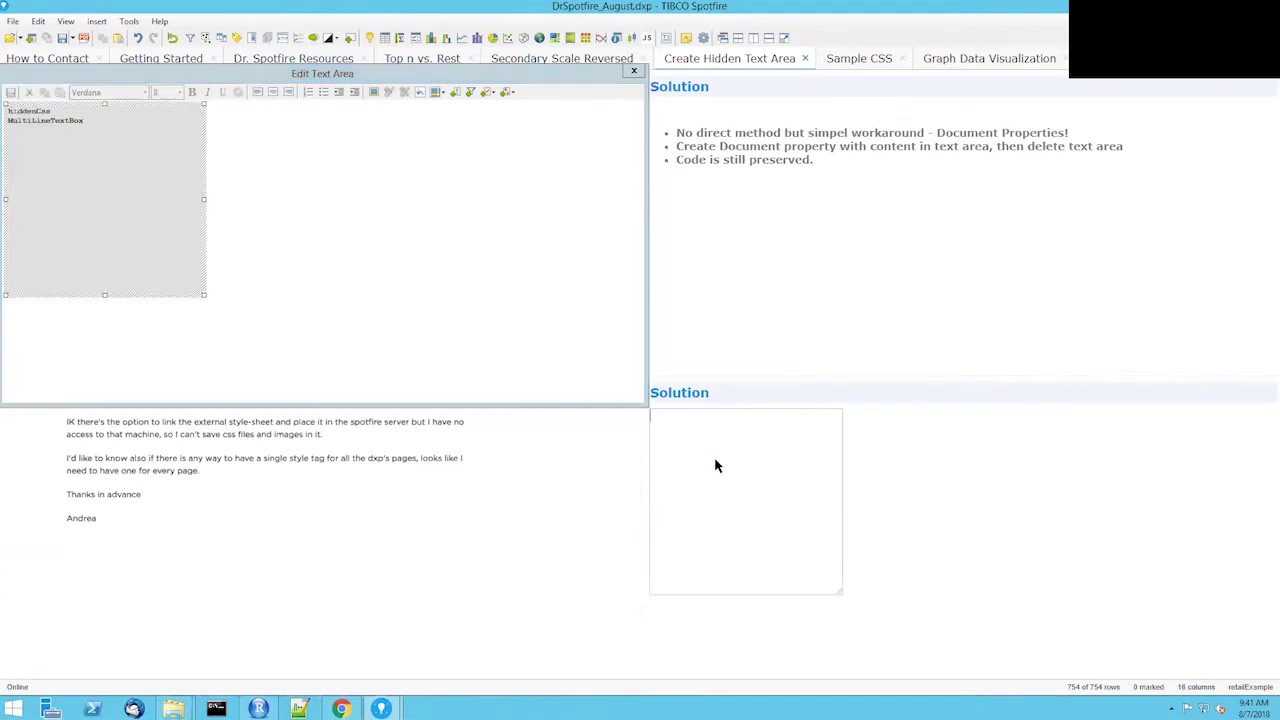
{"action": "key", "text": "ctrl+v"}
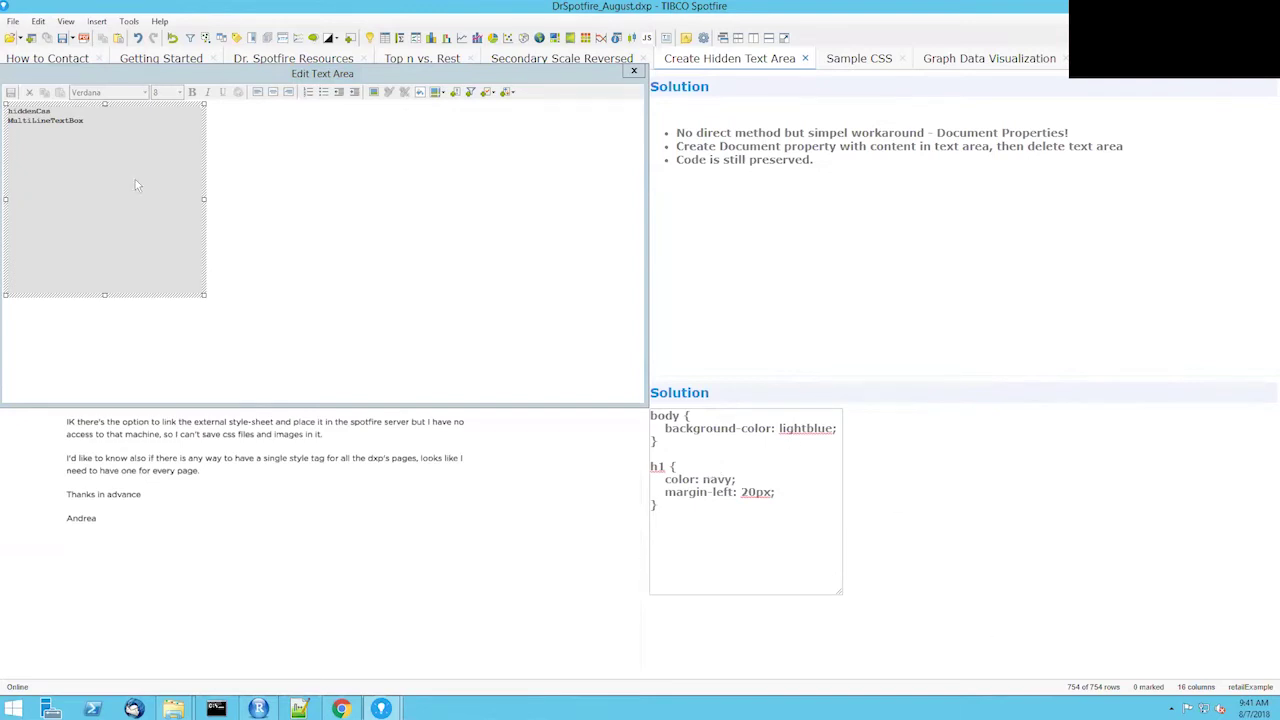
{"action": "left_click", "coordinate": [633, 73]}
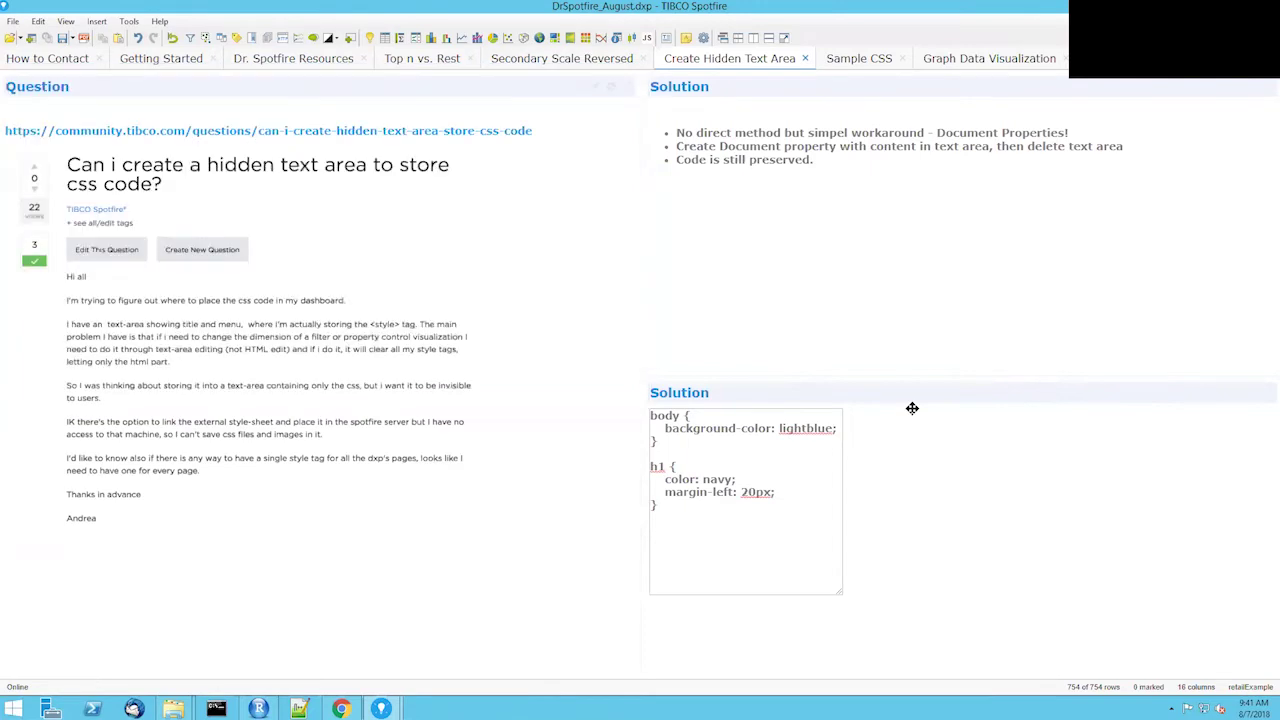
{"action": "right_click", "coordinate": [951, 521]}
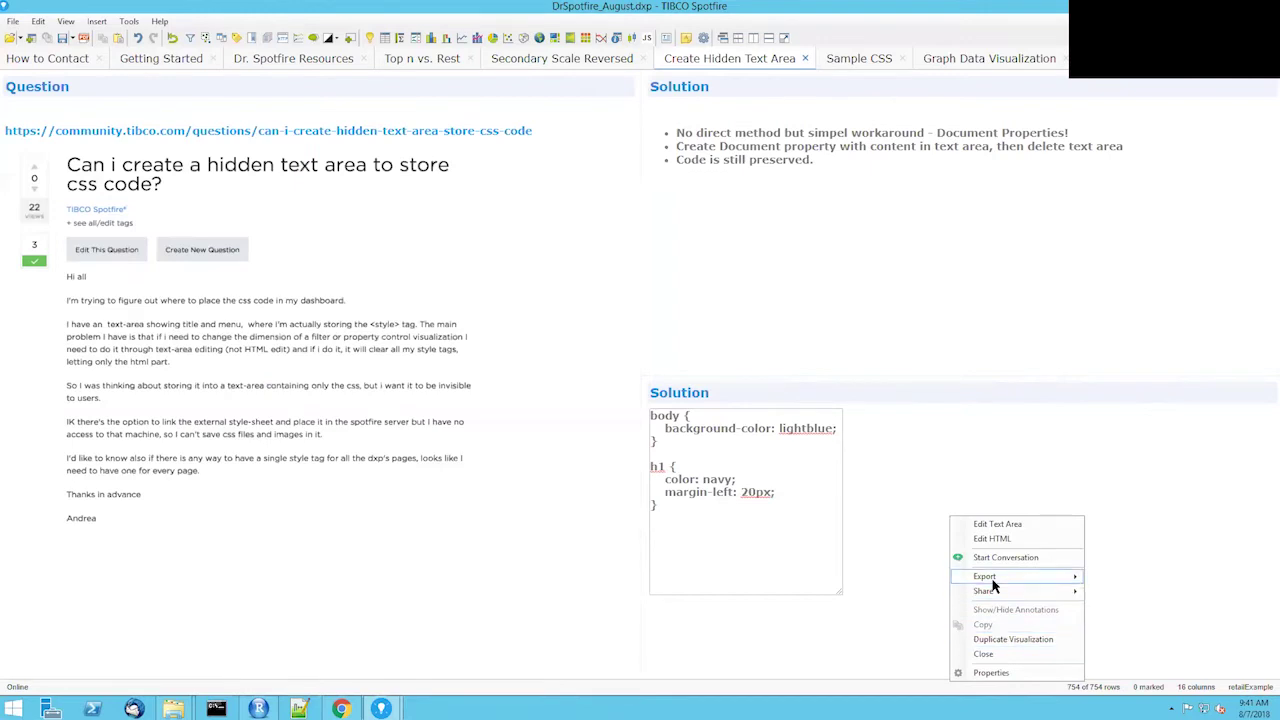
{"action": "left_click", "coordinate": [1013, 654]}
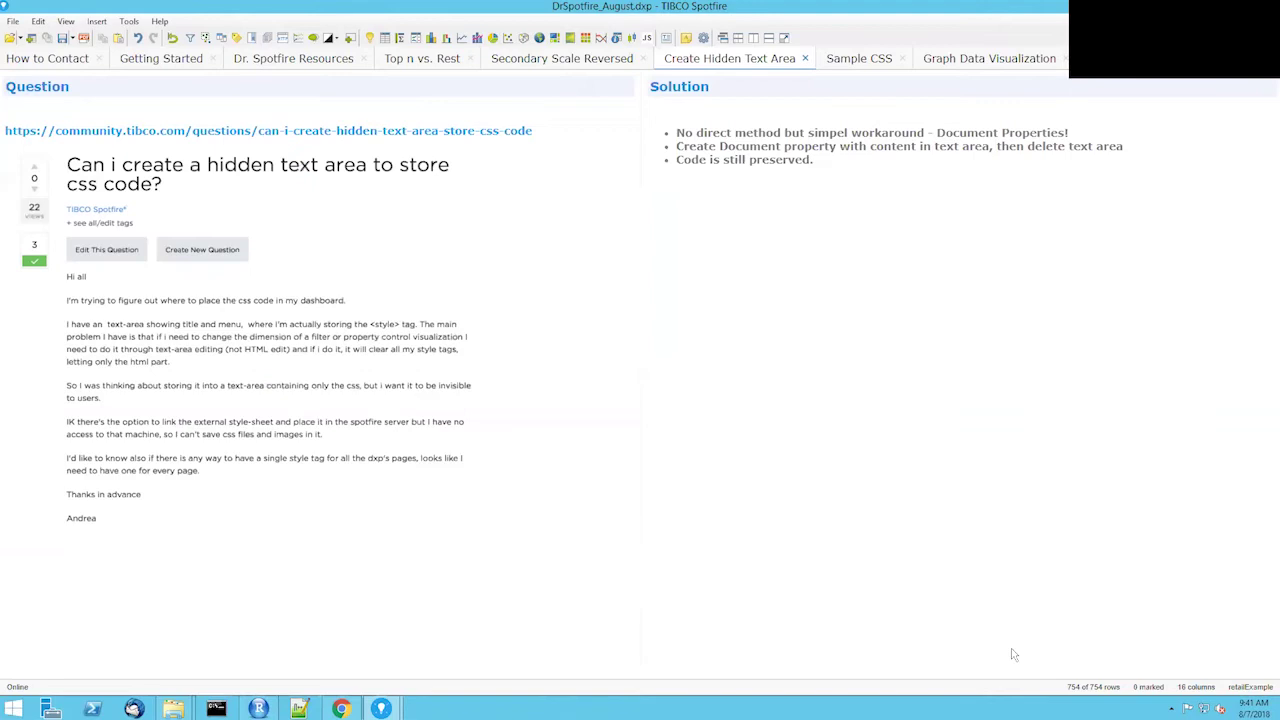
Duplicate the text area on the Sample CSS page and delete all text in the copy's editor.
{"action": "left_click", "coordinate": [858, 59]}
{"action": "right_click", "coordinate": [604, 352]}
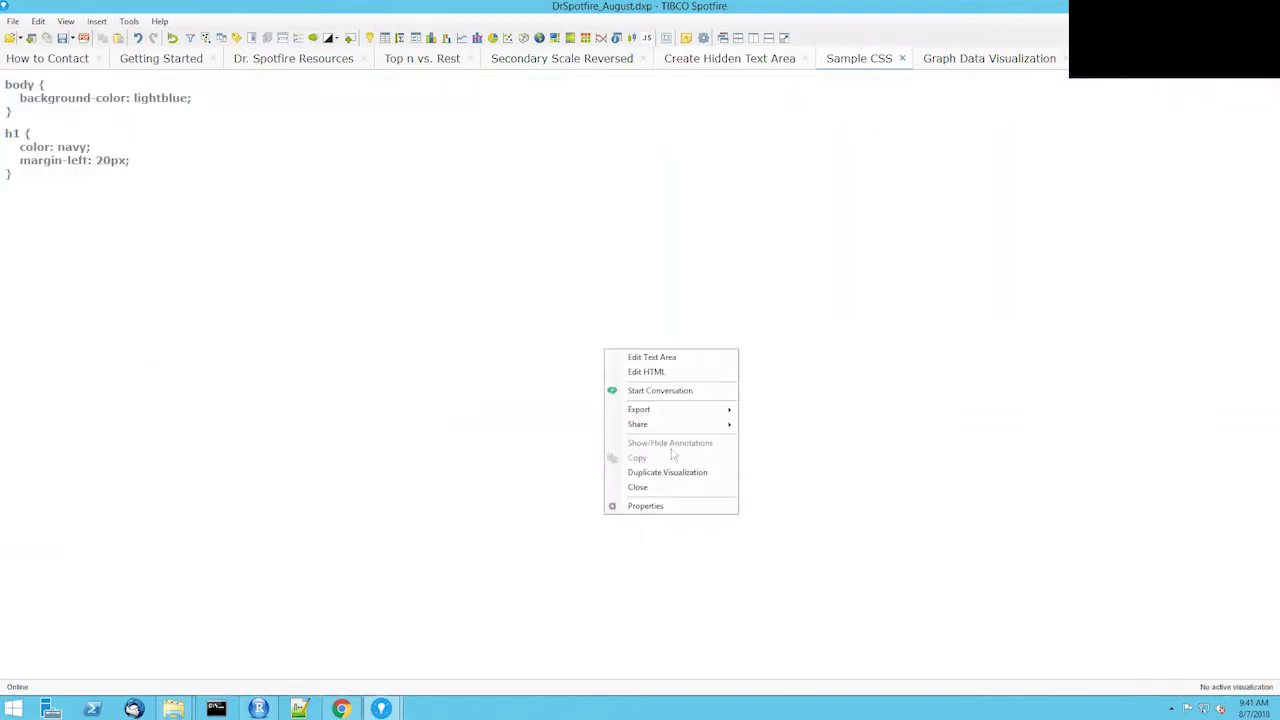
{"action": "left_click", "coordinate": [678, 474]}
{"action": "right_click", "coordinate": [424, 496]}
{"action": "left_click", "coordinate": [450, 498]}
{"action": "key", "text": "ctrl+a"}
{"action": "key", "text": "Delete"}
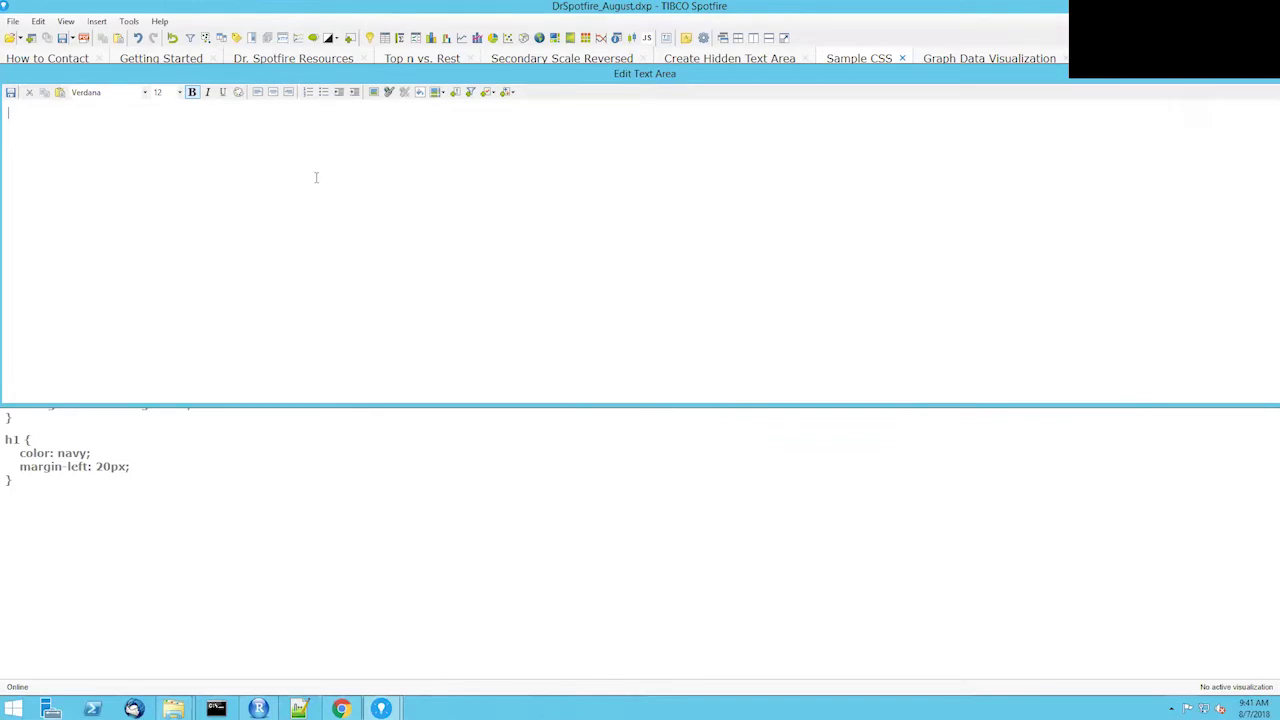
Insert a label control in the duplicated text area, linked to the hiddenCss document property.
{"action": "left_click", "coordinate": [488, 92]}
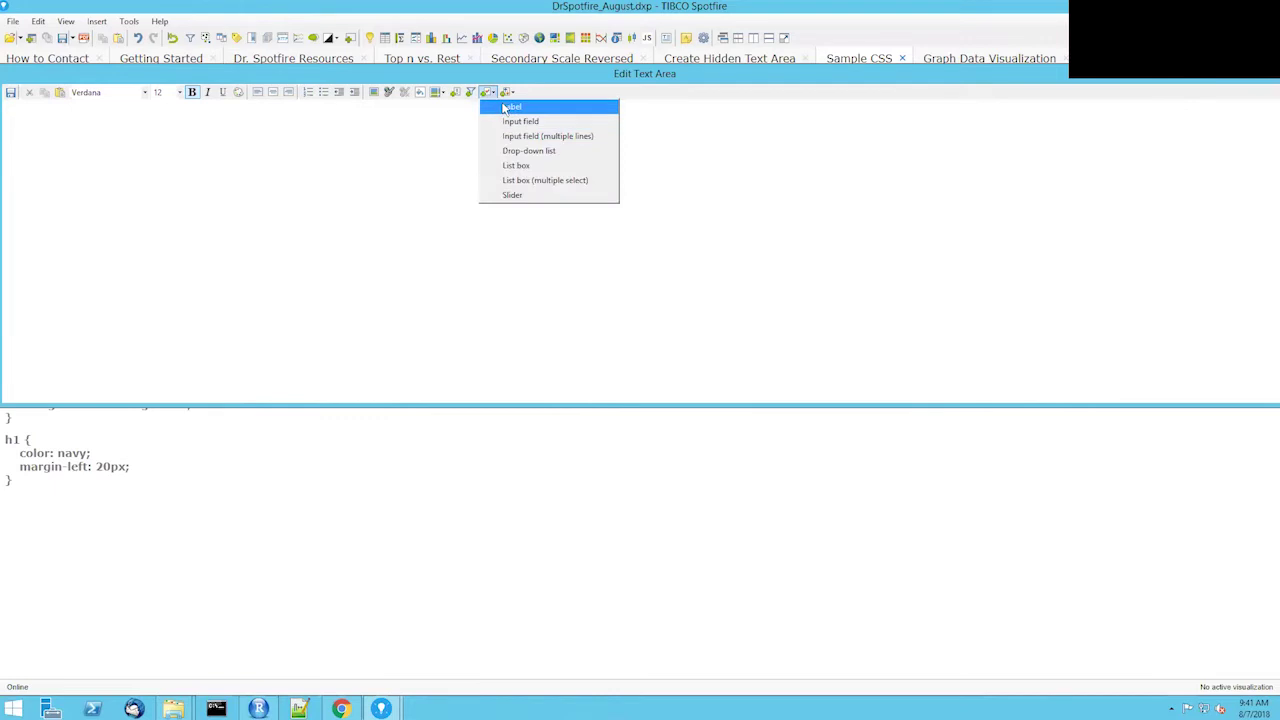
{"action": "left_click", "coordinate": [506, 108]}
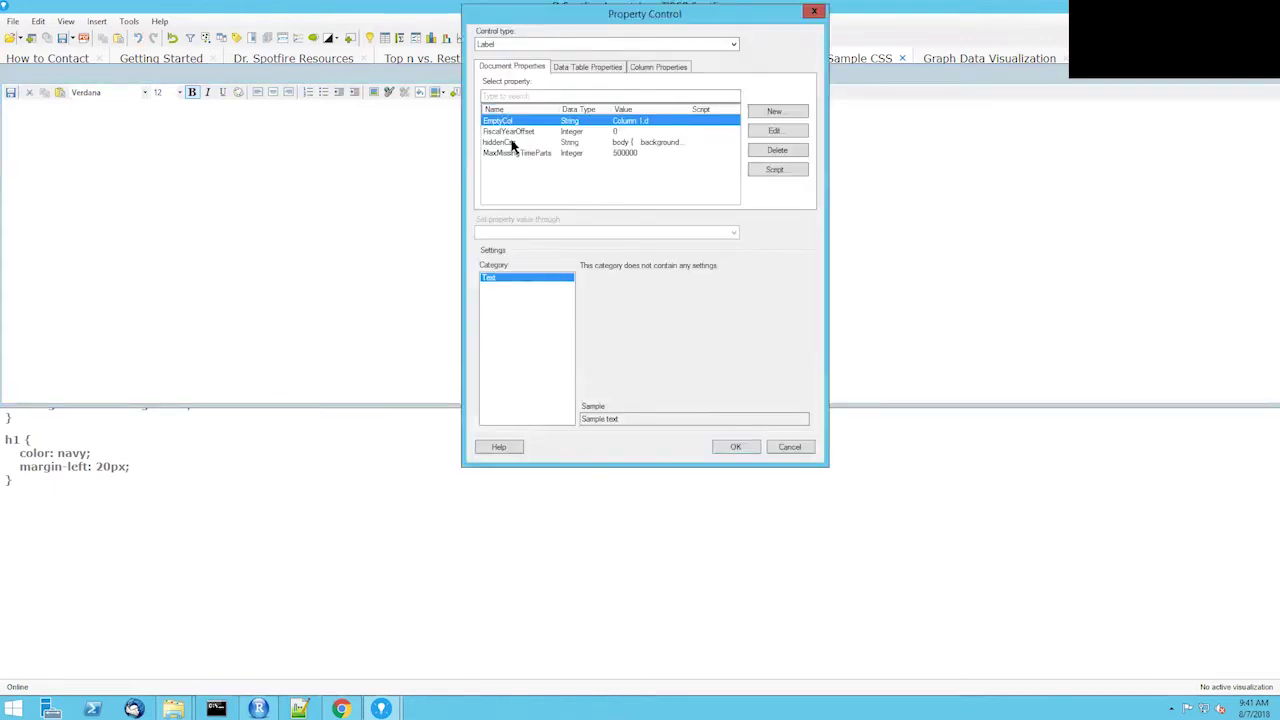
{"action": "left_click", "coordinate": [511, 143]}
{"action": "left_click", "coordinate": [777, 113]}
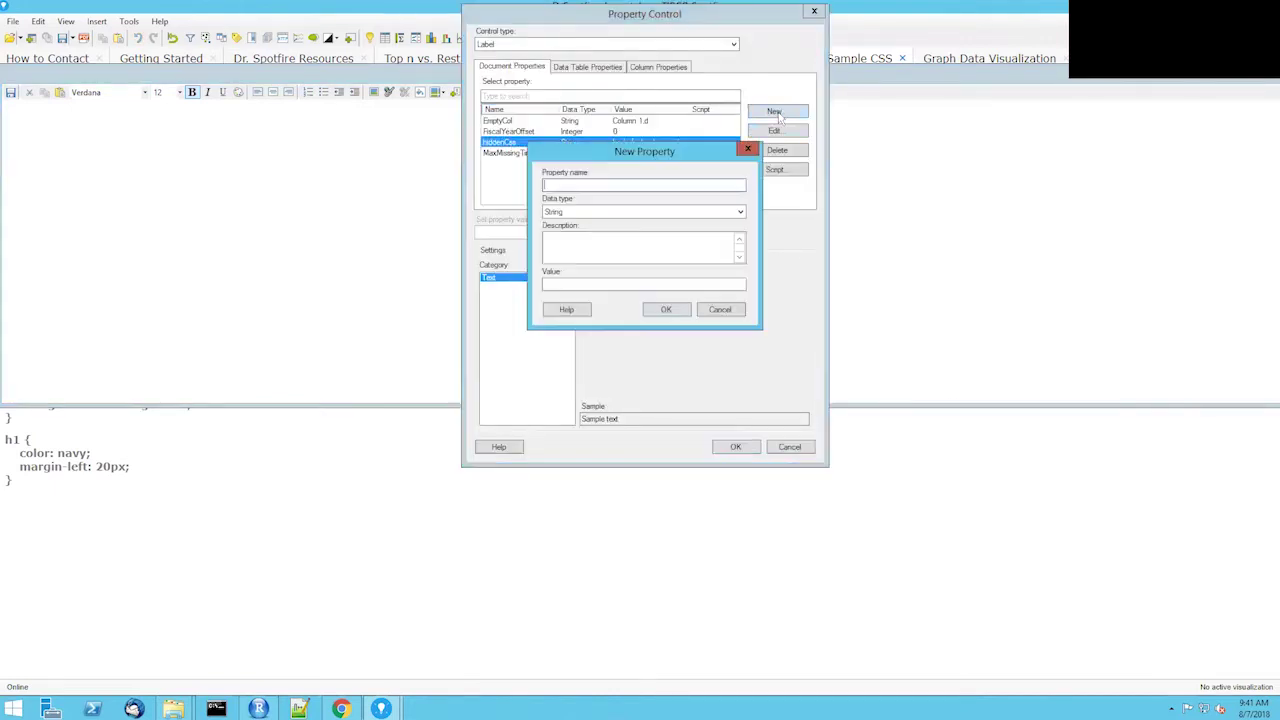
{"action": "left_click", "coordinate": [733, 310]}
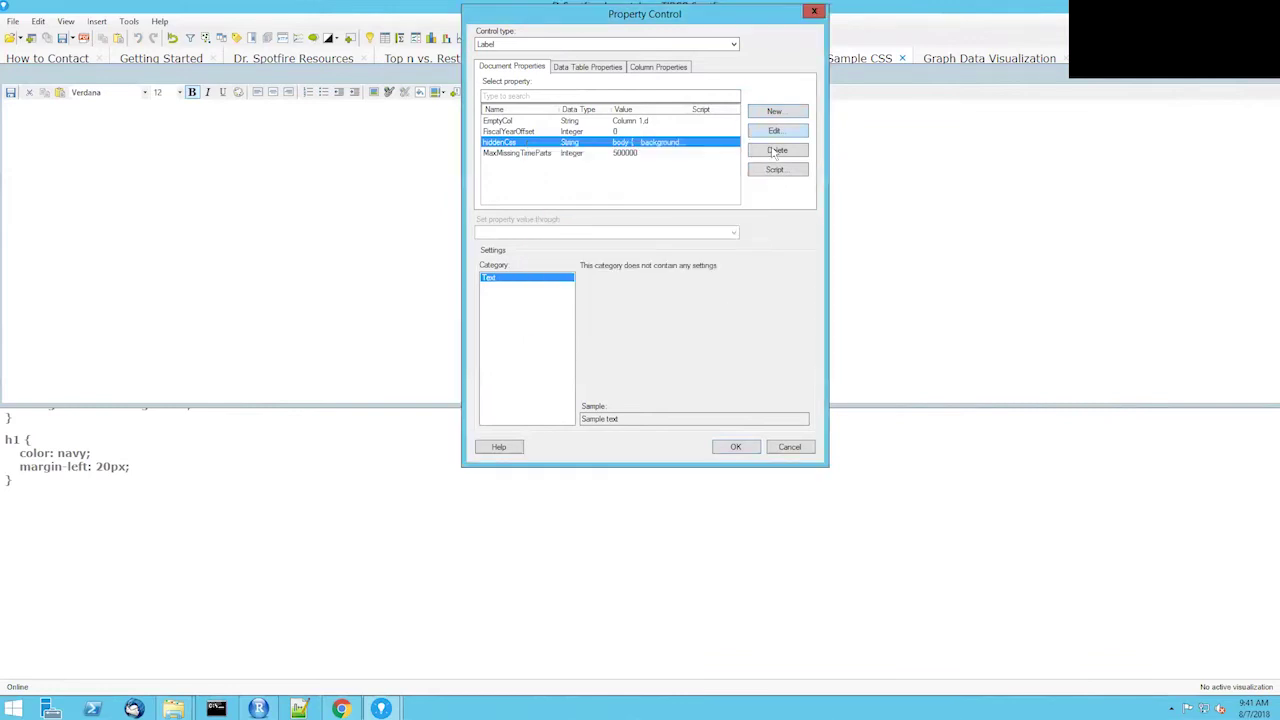
{"action": "left_click", "coordinate": [748, 448]}
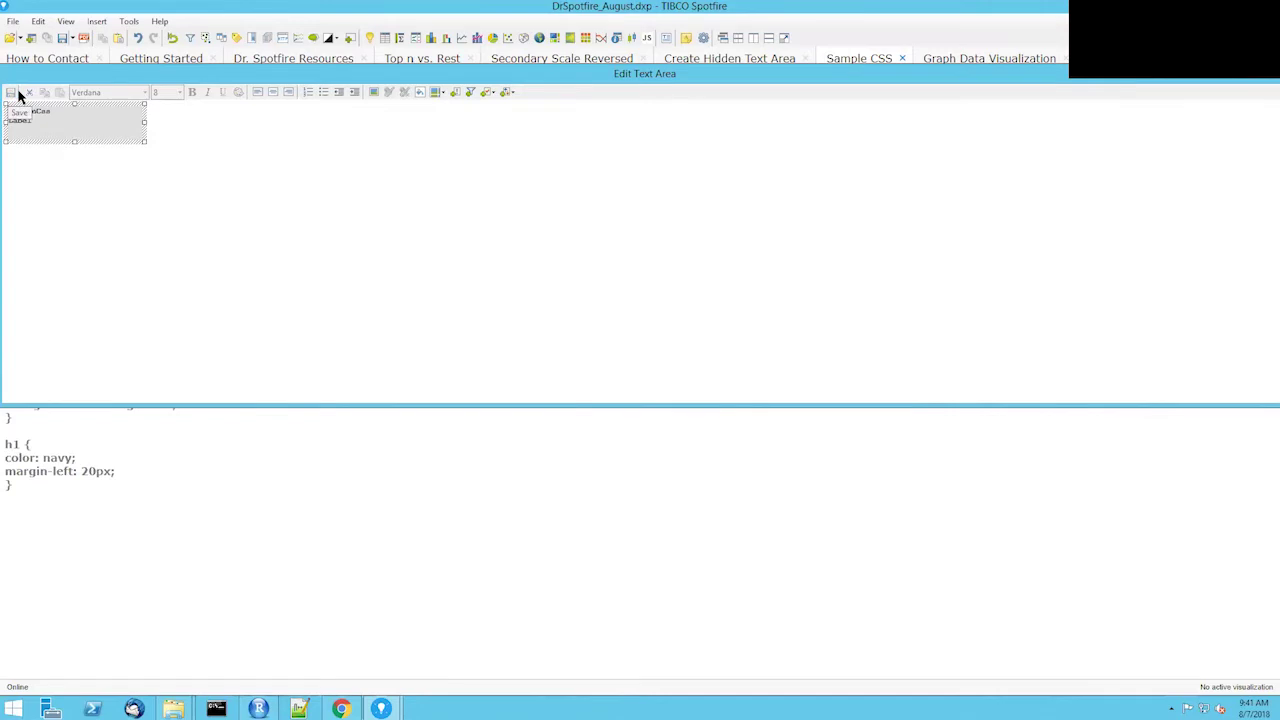
Move the text area editor window clear of the two CSS texts for comparison, and close it.
{"action": "double_click", "coordinate": [134, 72]}
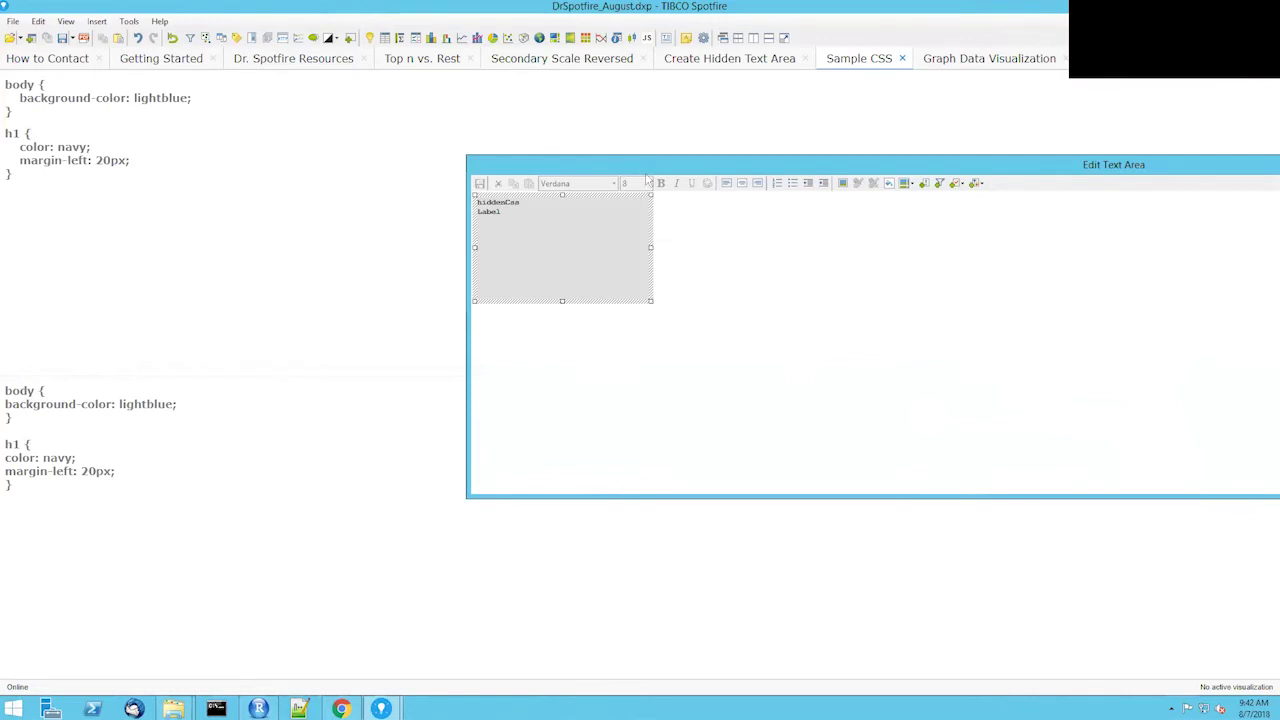
{"action": "left_click_drag", "start_coordinate": [646, 176], "coordinate": [35, 203]}
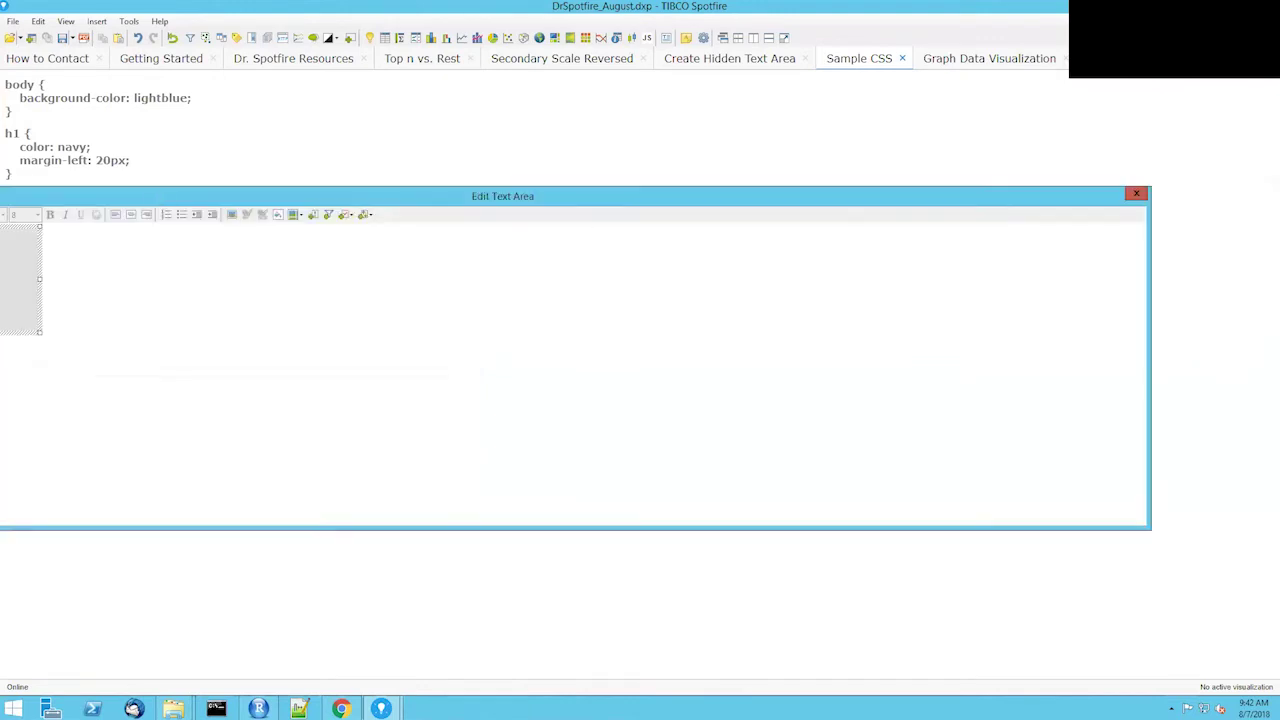
{"action": "left_click", "coordinate": [1138, 193]}
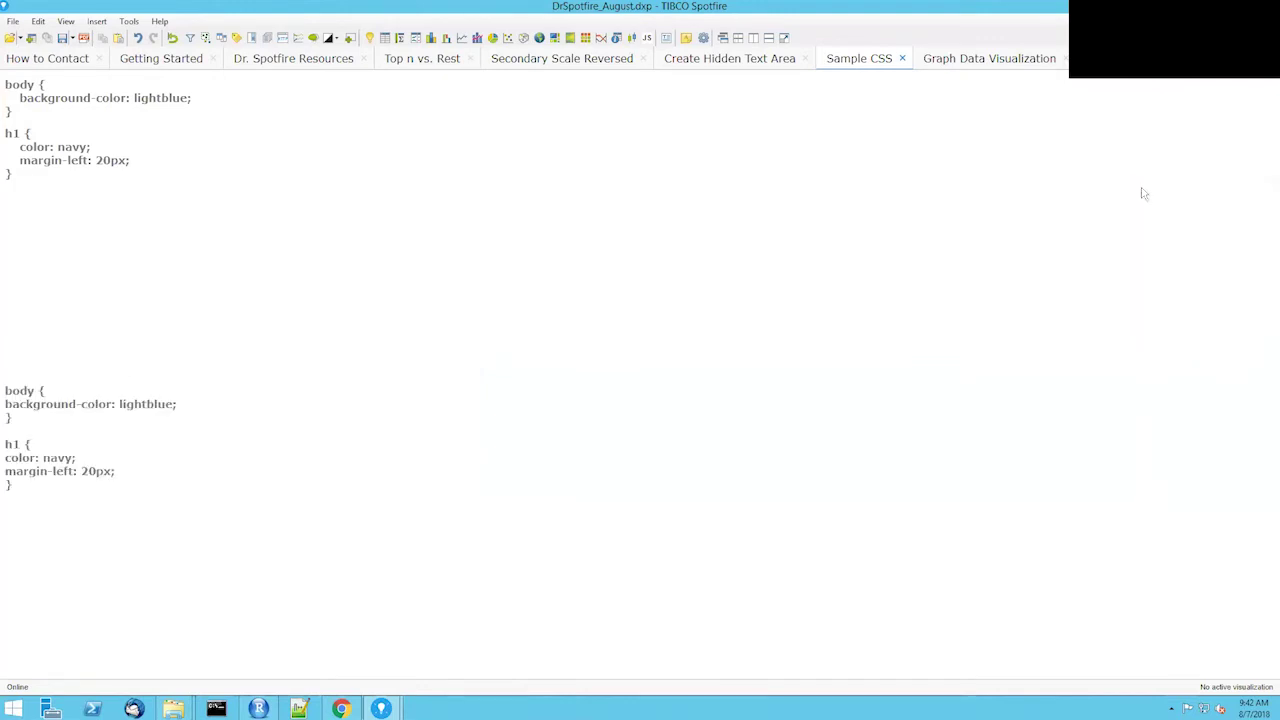
Show the Create Hidden Text Area page, and postpone the software update reminder until tomorrow.
{"action": "left_click", "coordinate": [676, 64]}
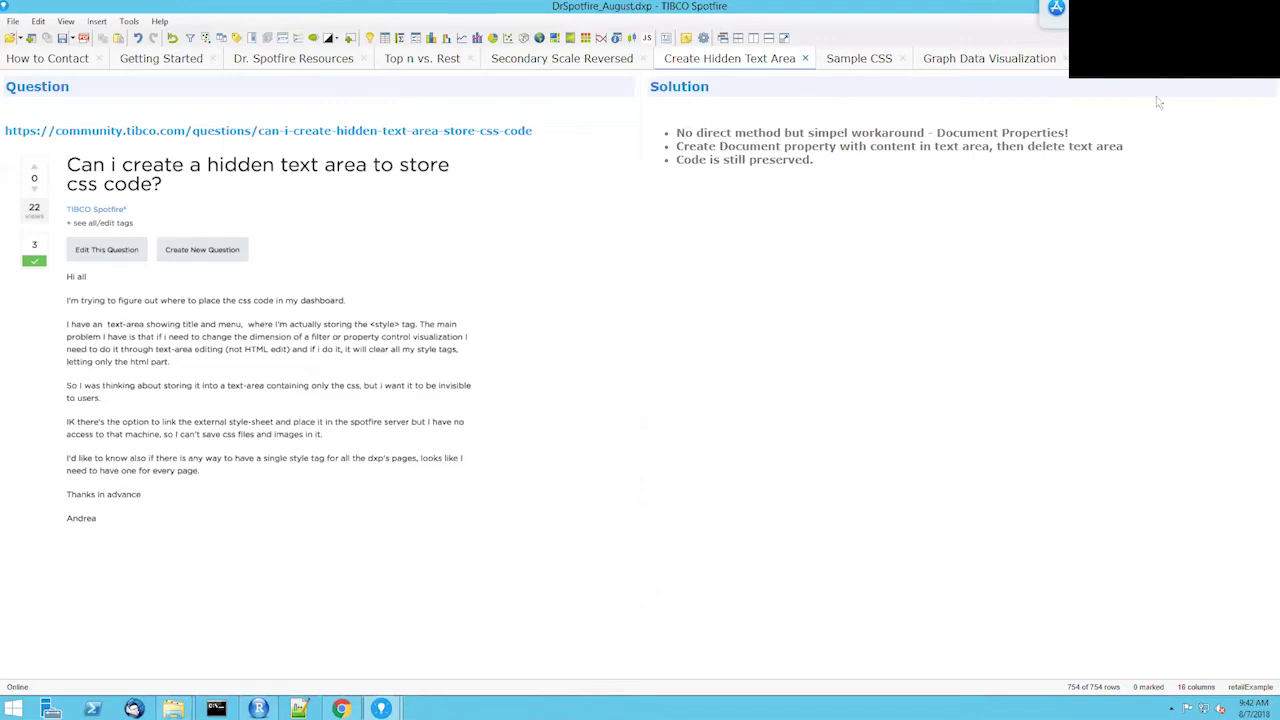
{"action": "left_click", "coordinate": [1185, 62]}
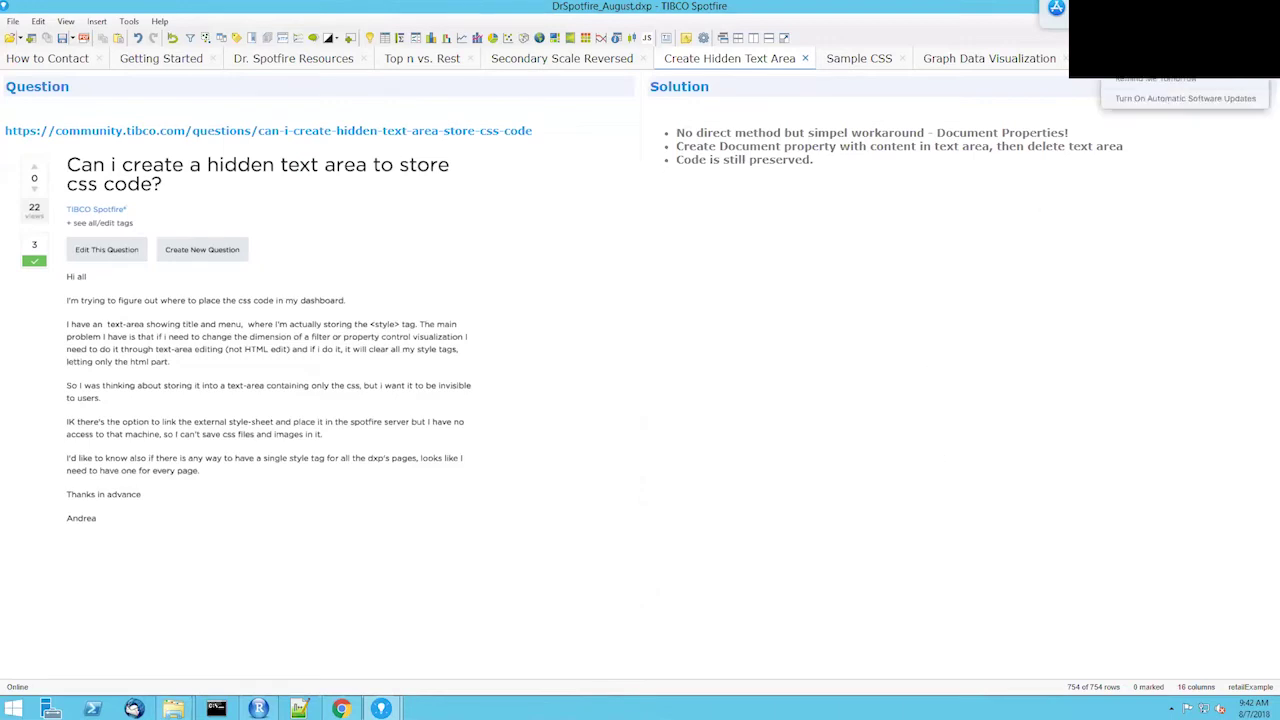
{"action": "left_click", "coordinate": [1228, 80]}
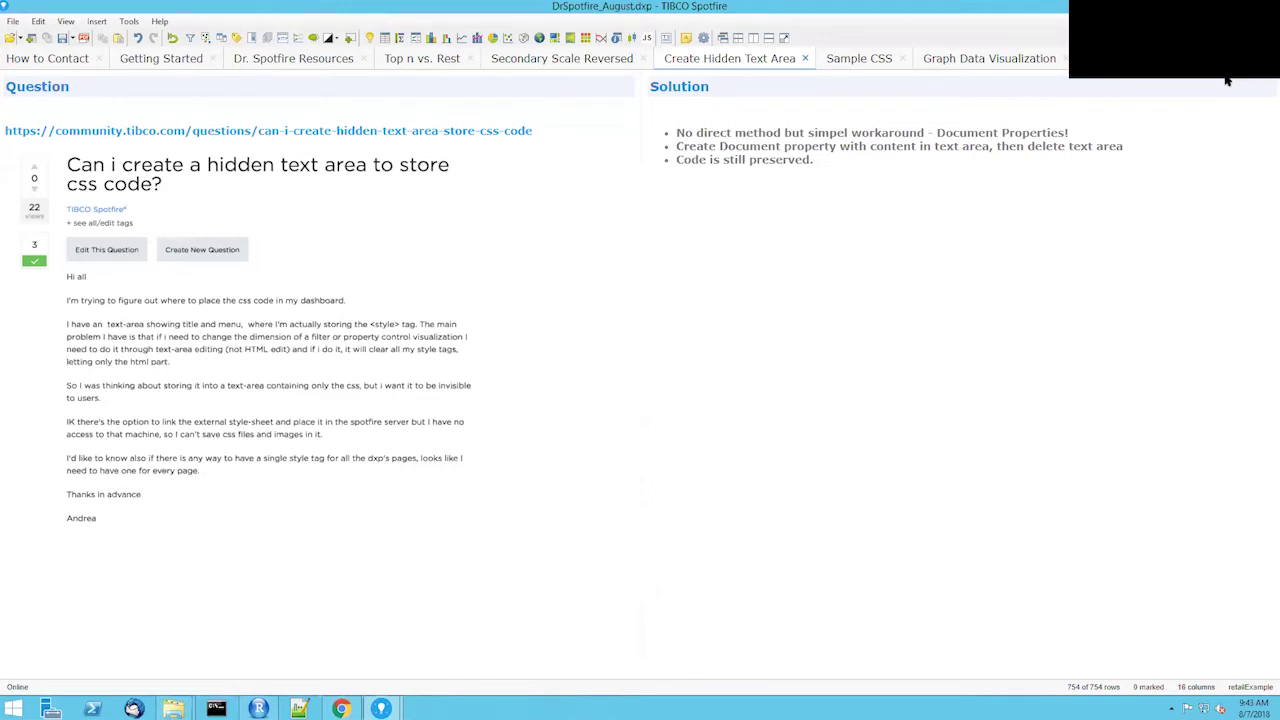
Open the Neo4j wiki article linked on the Graph Data Visualization page in the browser, and select its web address.
{"action": "left_click", "coordinate": [1022, 62]}
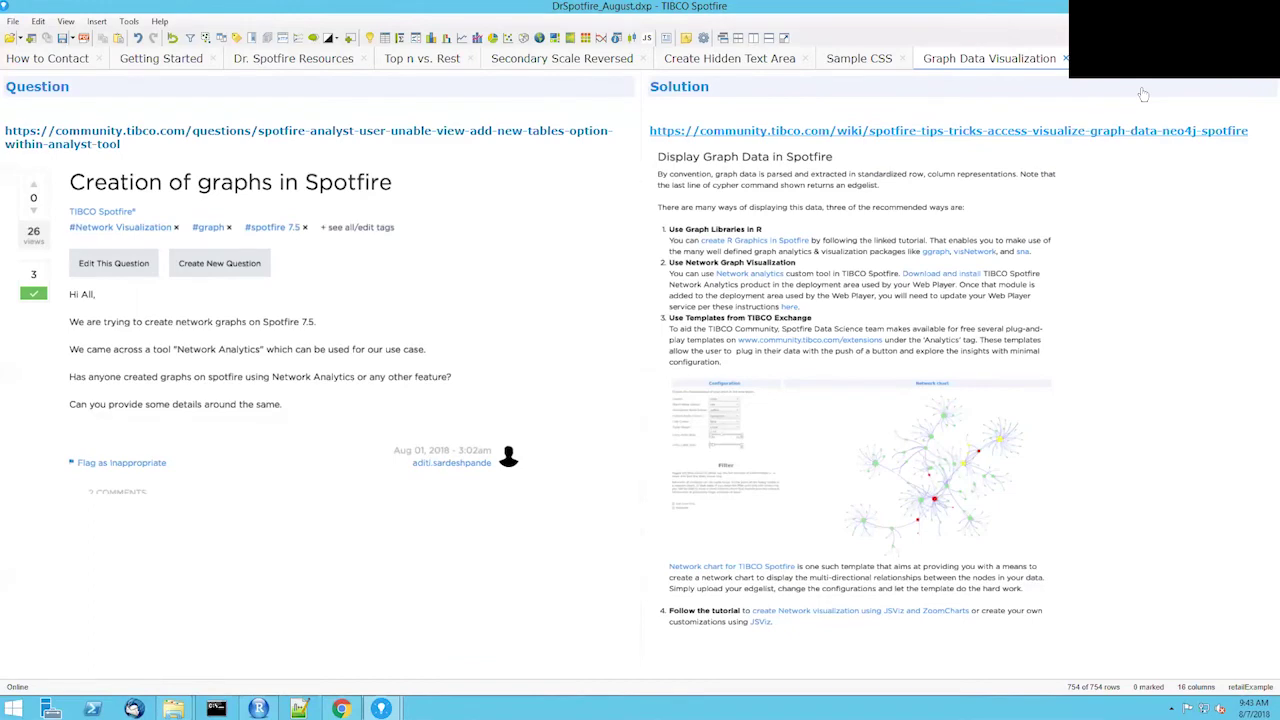
{"action": "left_click", "coordinate": [1135, 131]}
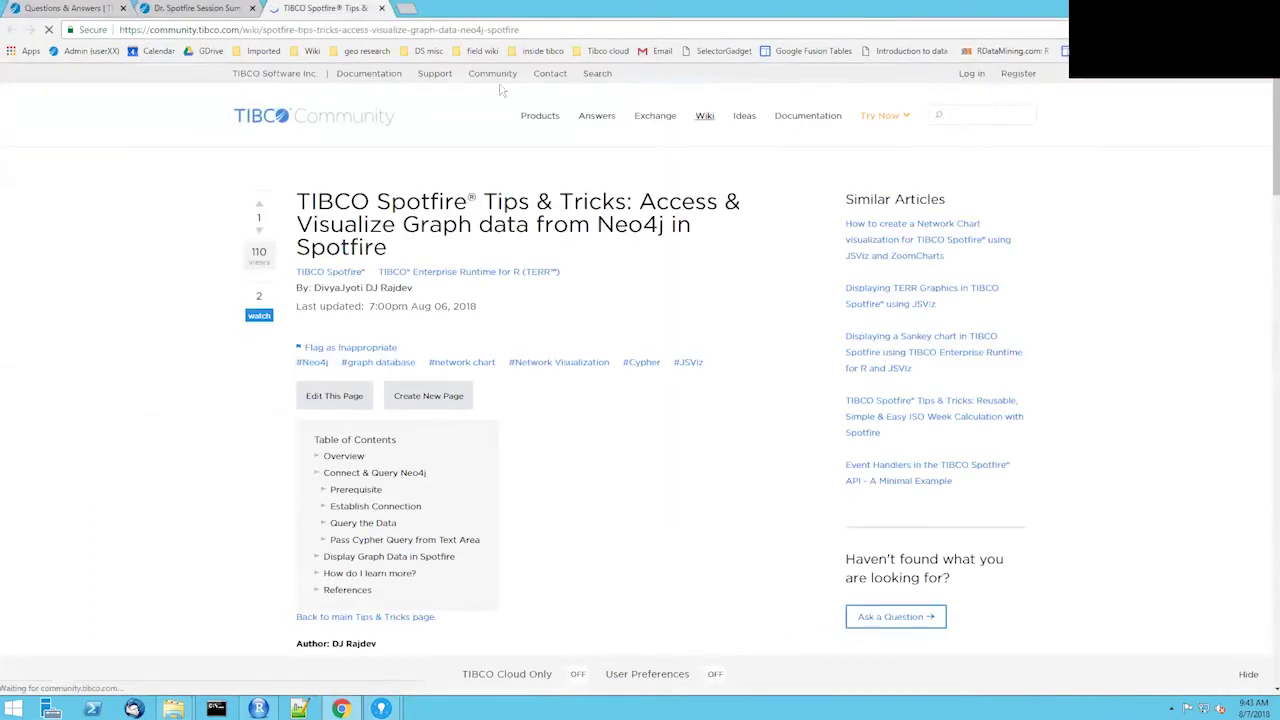
{"action": "left_click", "coordinate": [523, 28]}
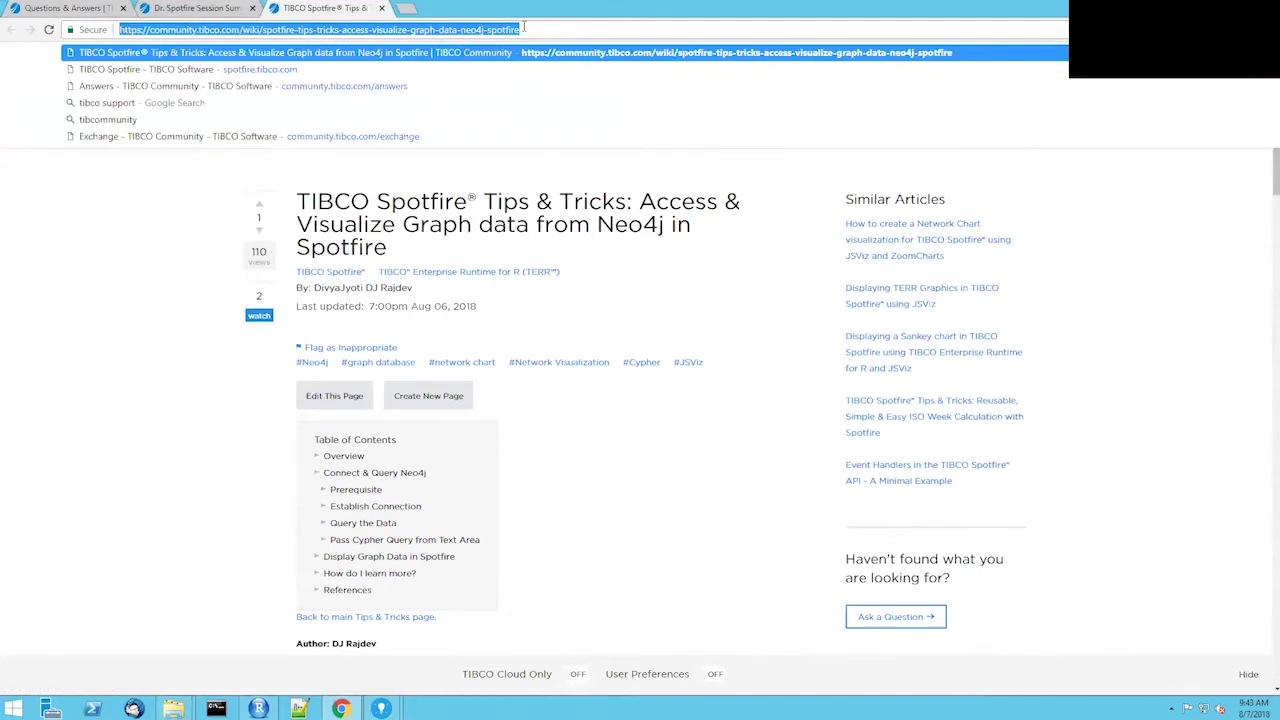
{"action": "key", "text": "ctrl+Left"}
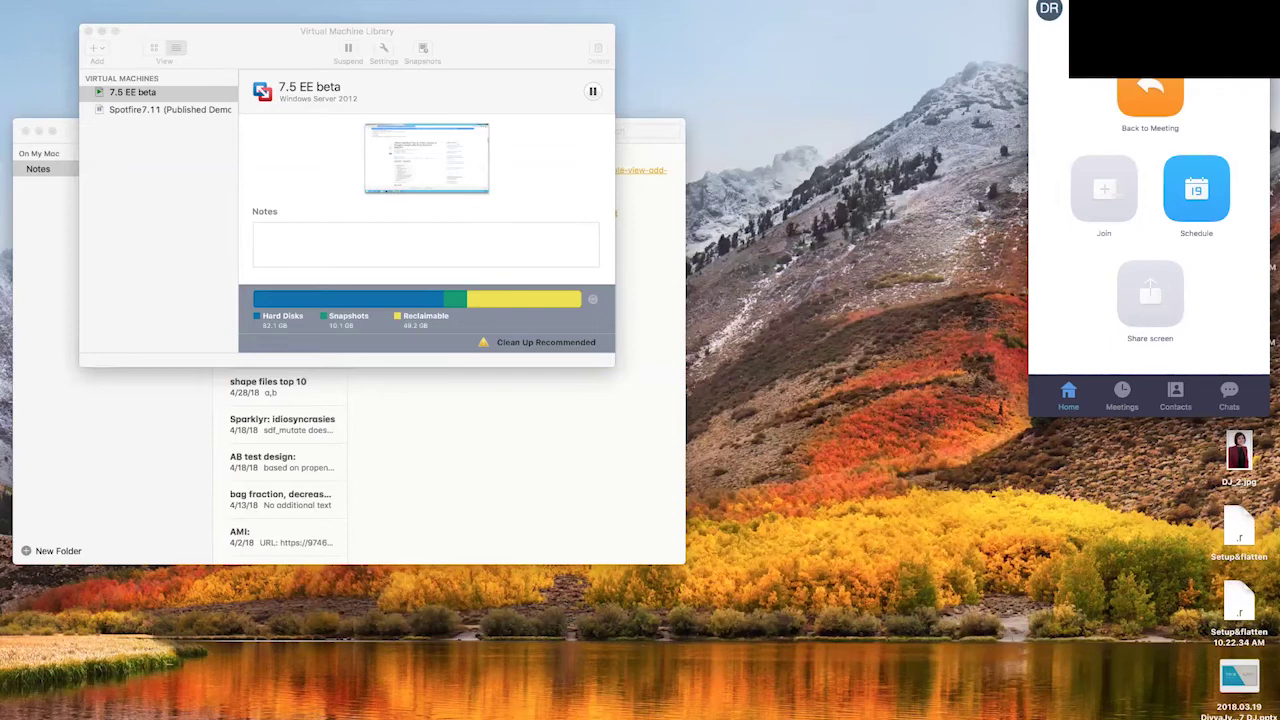
{"action": "key", "text": "ctrl+Right"}
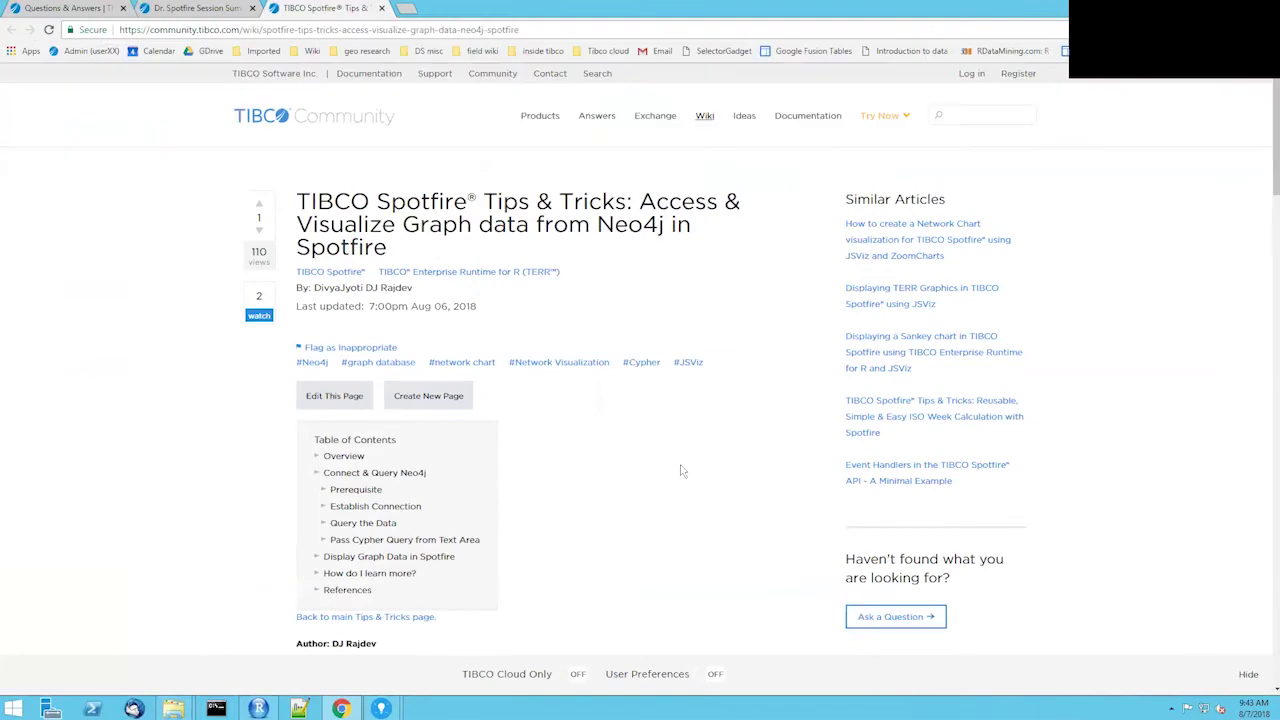
Examine the article's Overview and its Connect & Query Neo4j section, including the prerequisite and connection code.
{"action": "scroll", "coordinate": [680, 470], "scroll_direction": "down", "scroll_amount": 2}
{"action": "scroll", "coordinate": [680, 470], "scroll_direction": "up", "scroll_amount": 1}
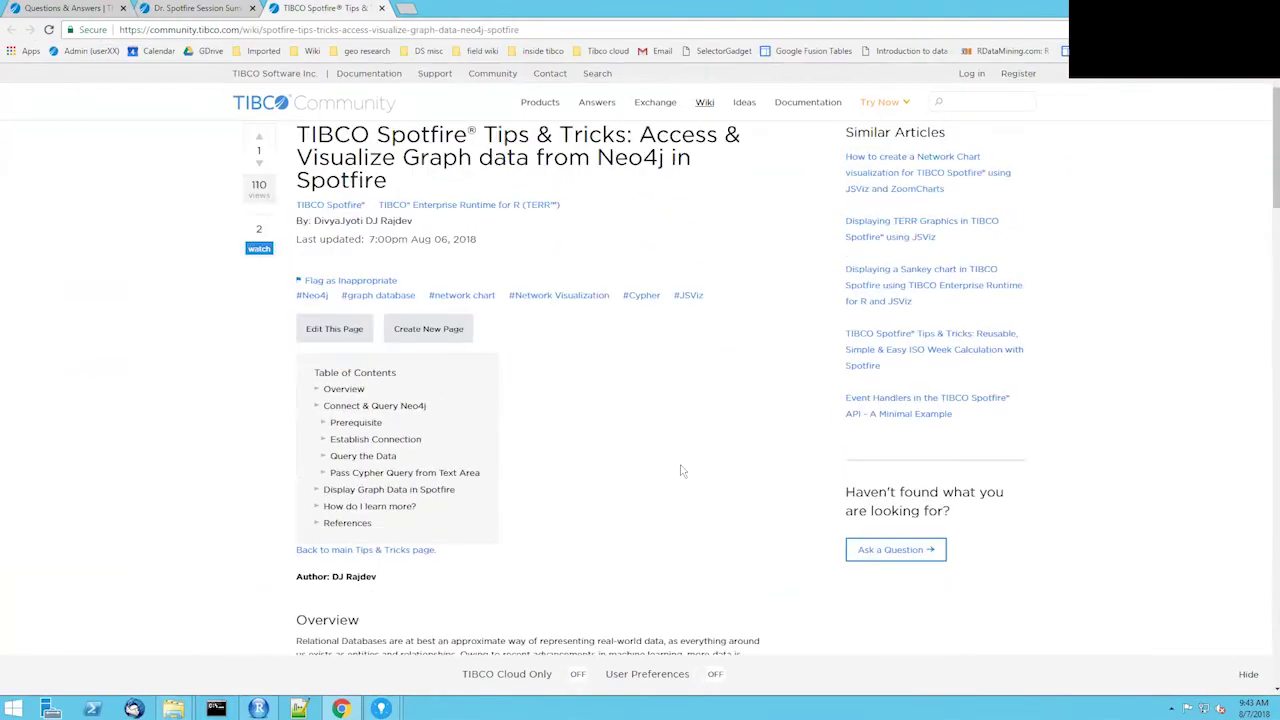
{"action": "scroll", "coordinate": [680, 470], "scroll_direction": "down", "scroll_amount": 1}
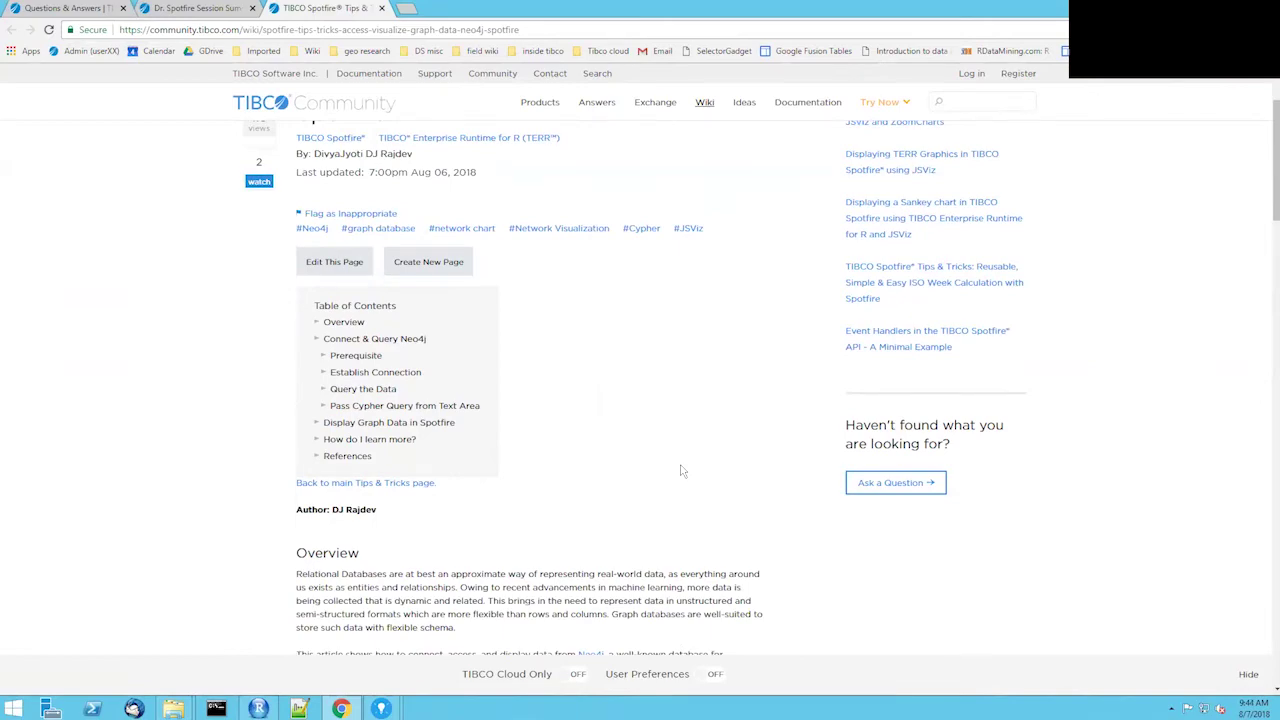
{"action": "scroll", "coordinate": [680, 470], "scroll_direction": "down", "scroll_amount": 4}
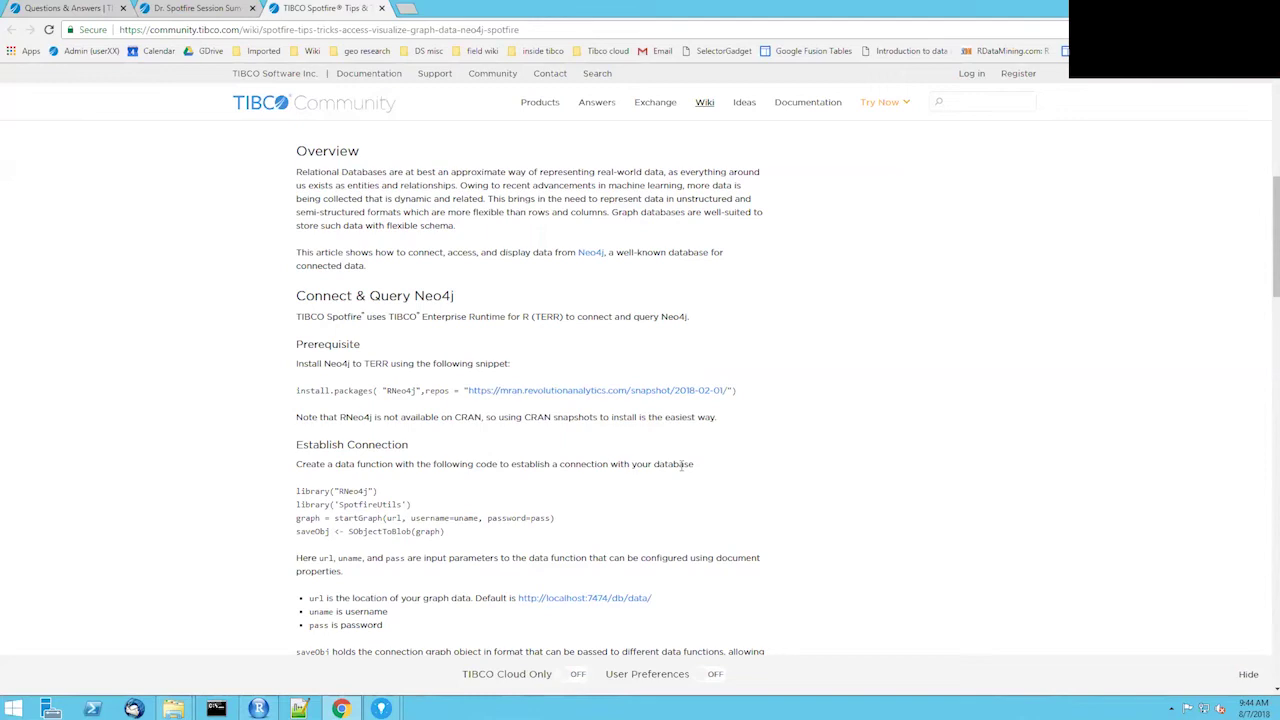
{"action": "scroll", "coordinate": [682, 466], "scroll_direction": "down", "scroll_amount": 2}
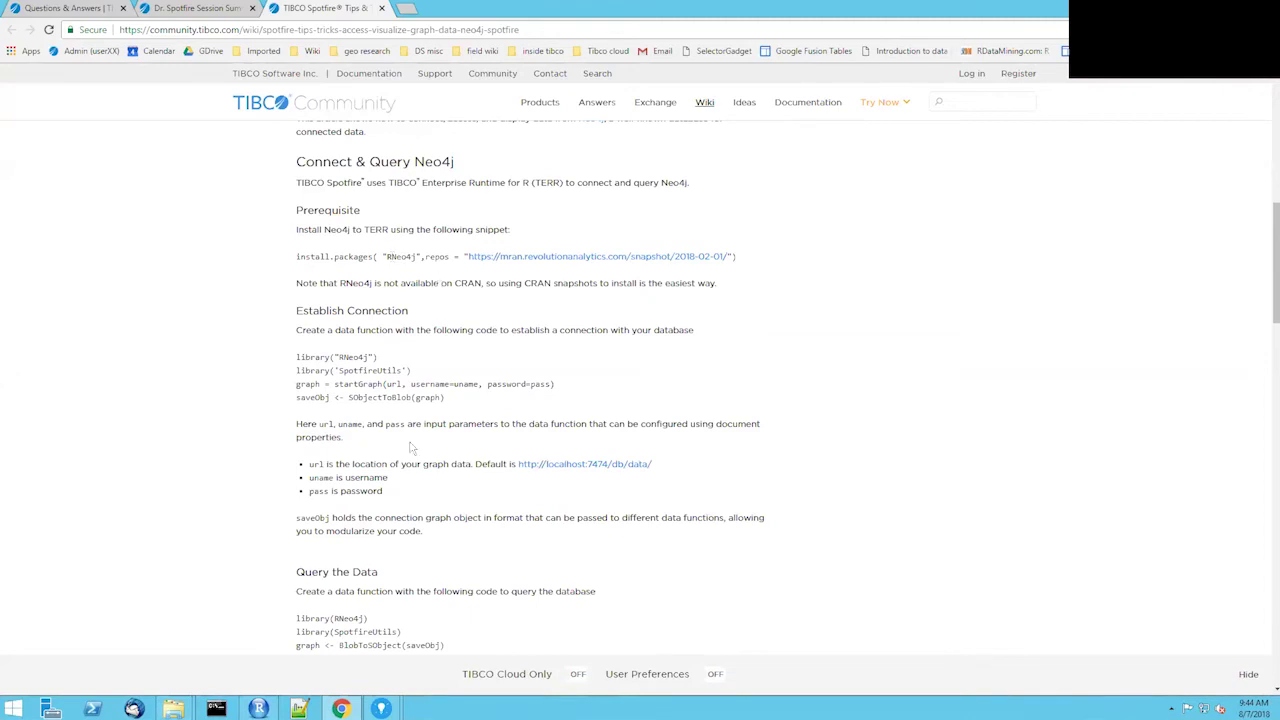
Examine the Neo4j article's Establish Connection, Query the Data and Pass Cypher Query from Text Area sections.
{"action": "scroll", "coordinate": [400, 378], "scroll_direction": "down", "scroll_amount": 2}
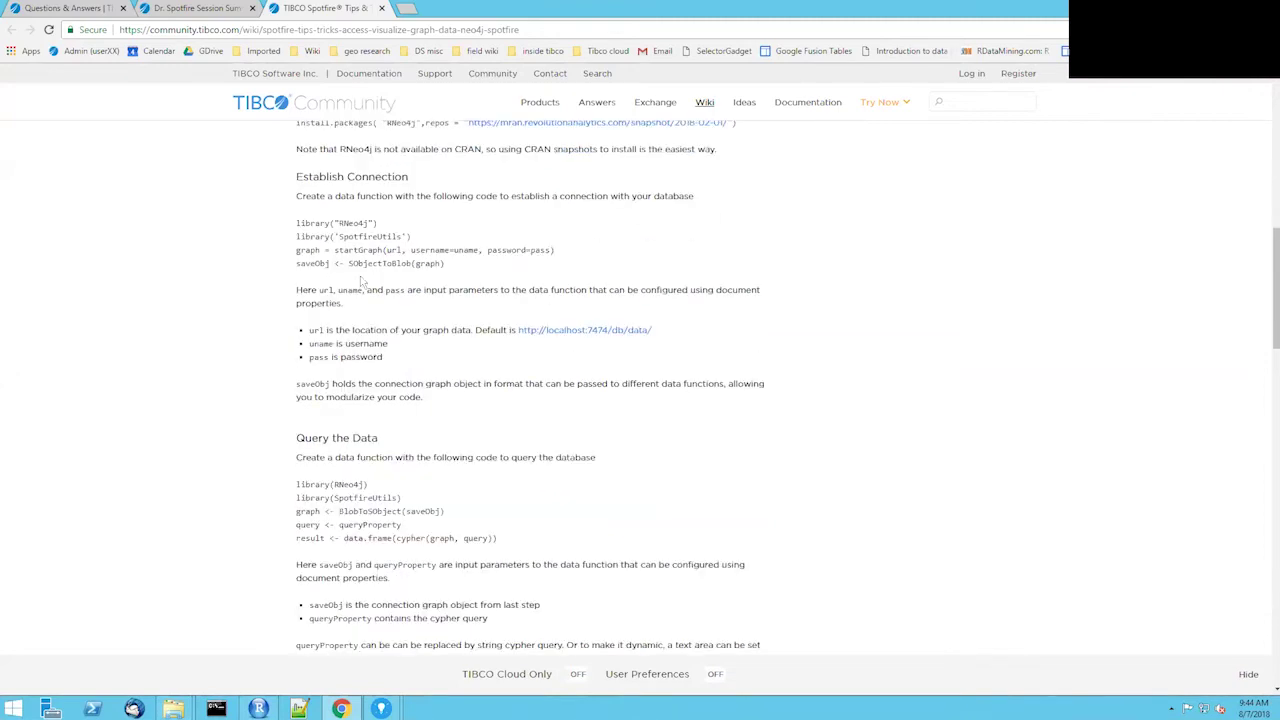
{"action": "scroll", "coordinate": [417, 473], "scroll_direction": "down", "scroll_amount": 1}
{"action": "scroll", "coordinate": [417, 473], "scroll_direction": "down", "scroll_amount": 8}
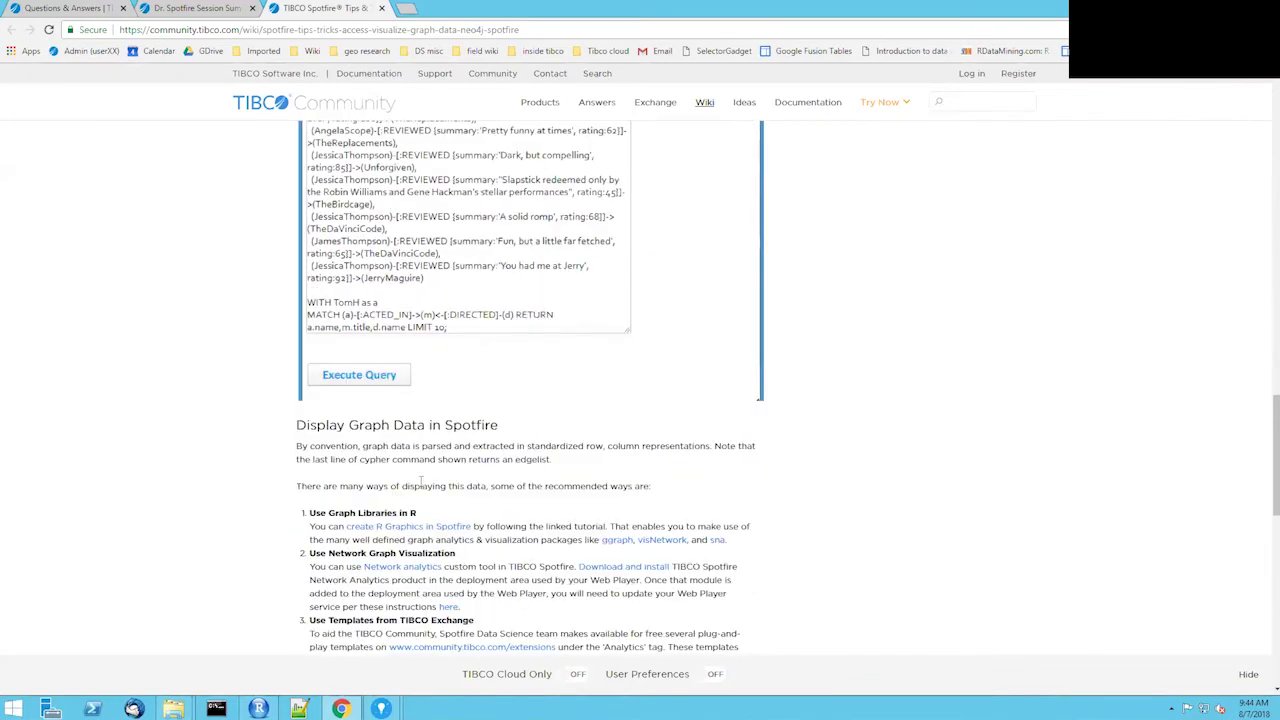
{"action": "scroll", "coordinate": [421, 482], "scroll_direction": "up", "scroll_amount": 2}
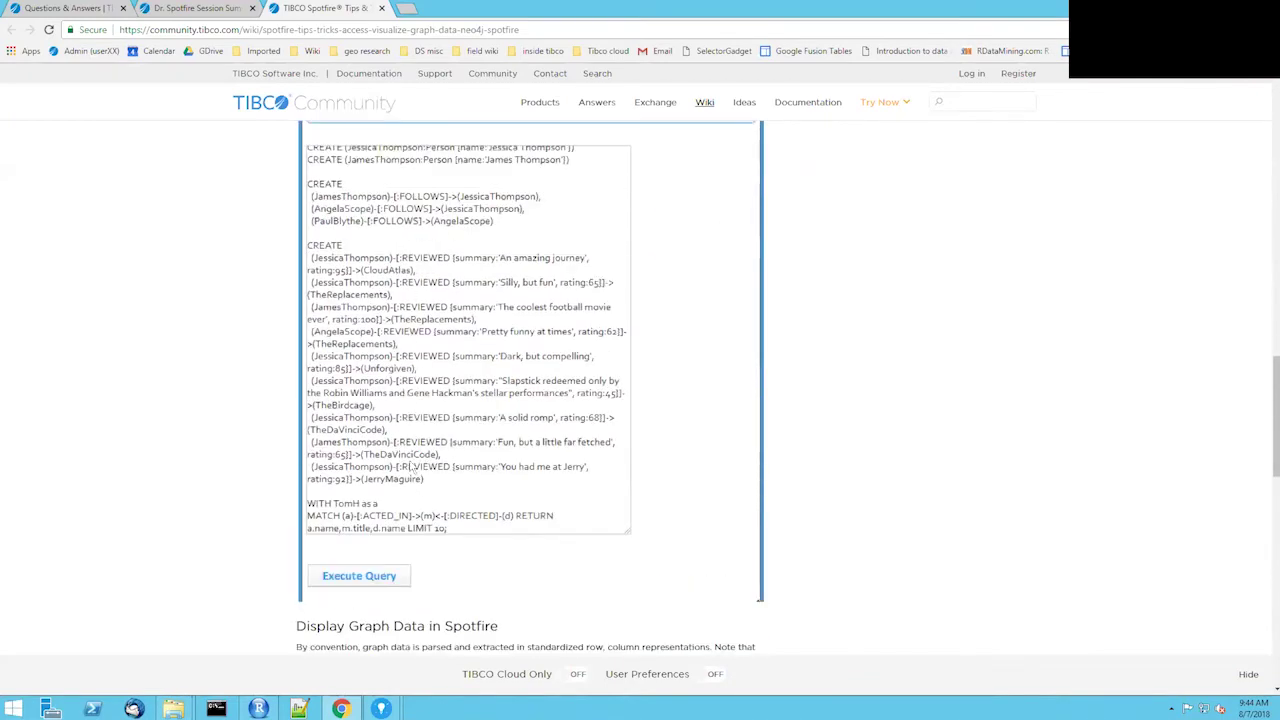
{"action": "scroll", "coordinate": [410, 468], "scroll_direction": "up", "scroll_amount": 2}
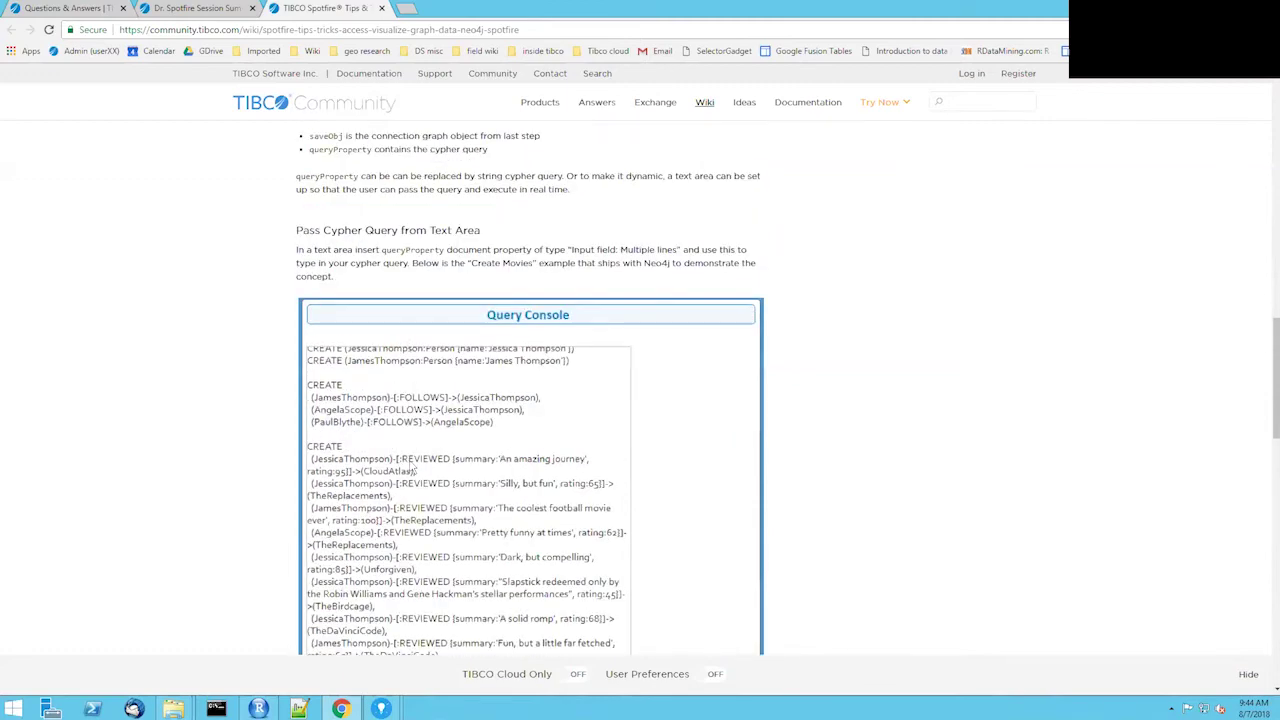
Examine the Display Graph Data in Spotfire section, including its edgelist note, recommended display methods and network chart example.
{"action": "scroll", "coordinate": [410, 467], "scroll_direction": "down", "scroll_amount": 6}
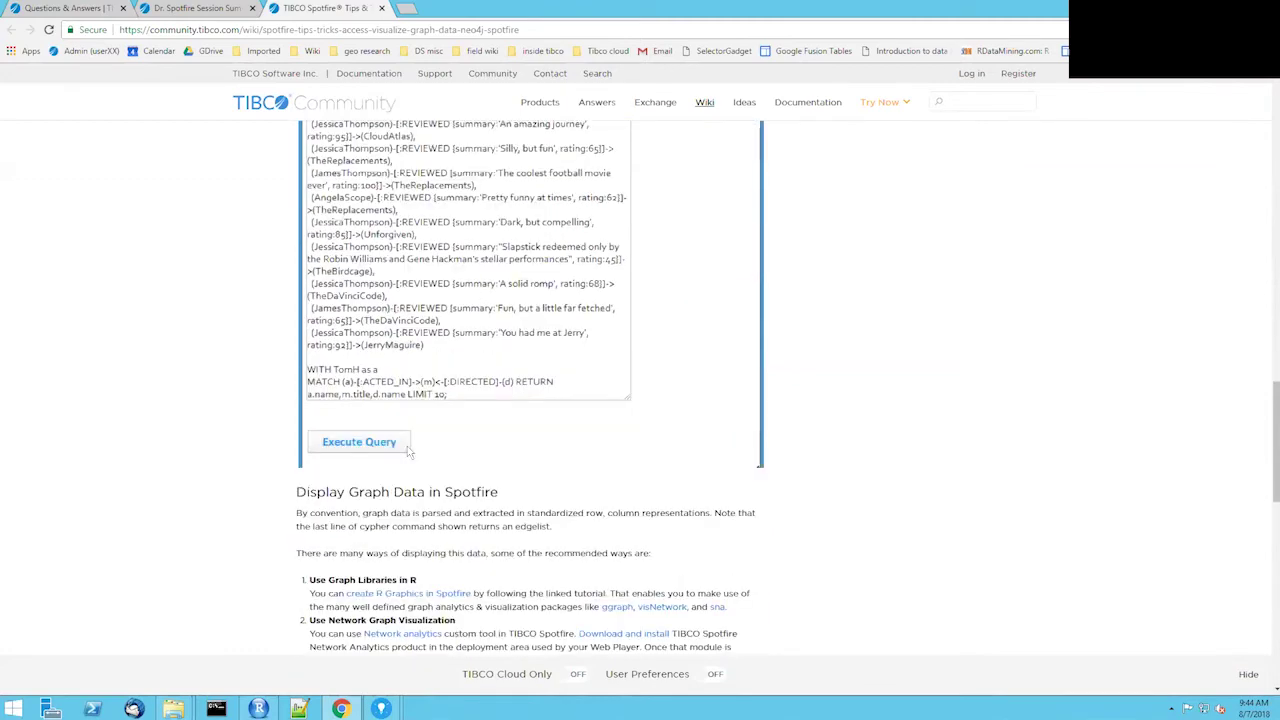
{"action": "scroll", "coordinate": [408, 453], "scroll_direction": "down", "scroll_amount": 1}
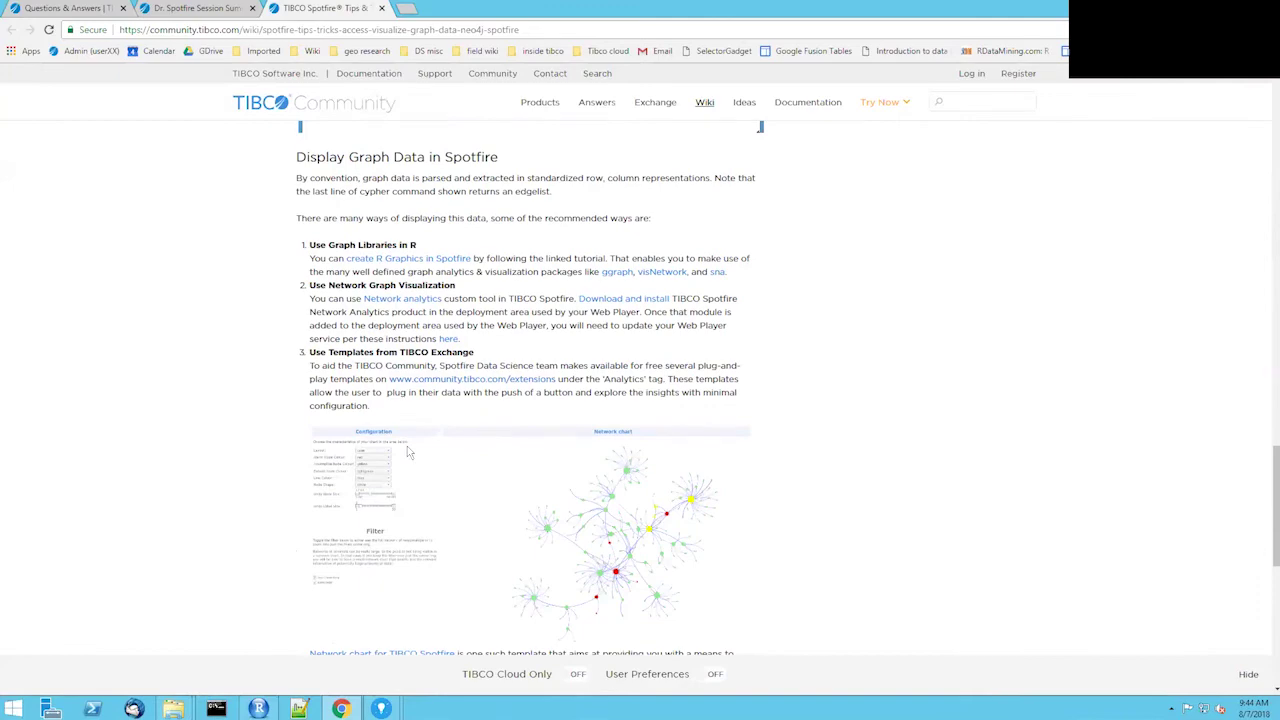
{"action": "scroll", "coordinate": [402, 332], "scroll_direction": "down", "scroll_amount": 1}
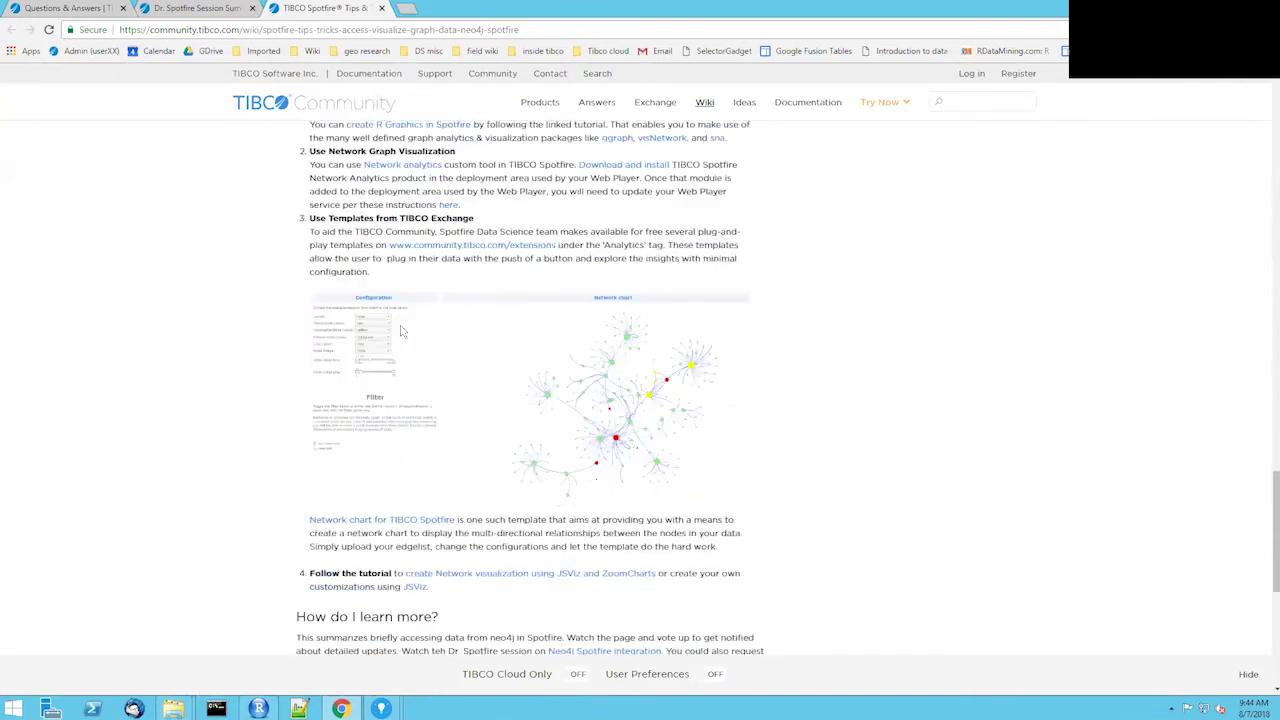
{"action": "scroll", "coordinate": [405, 335], "scroll_direction": "up", "scroll_amount": 1}
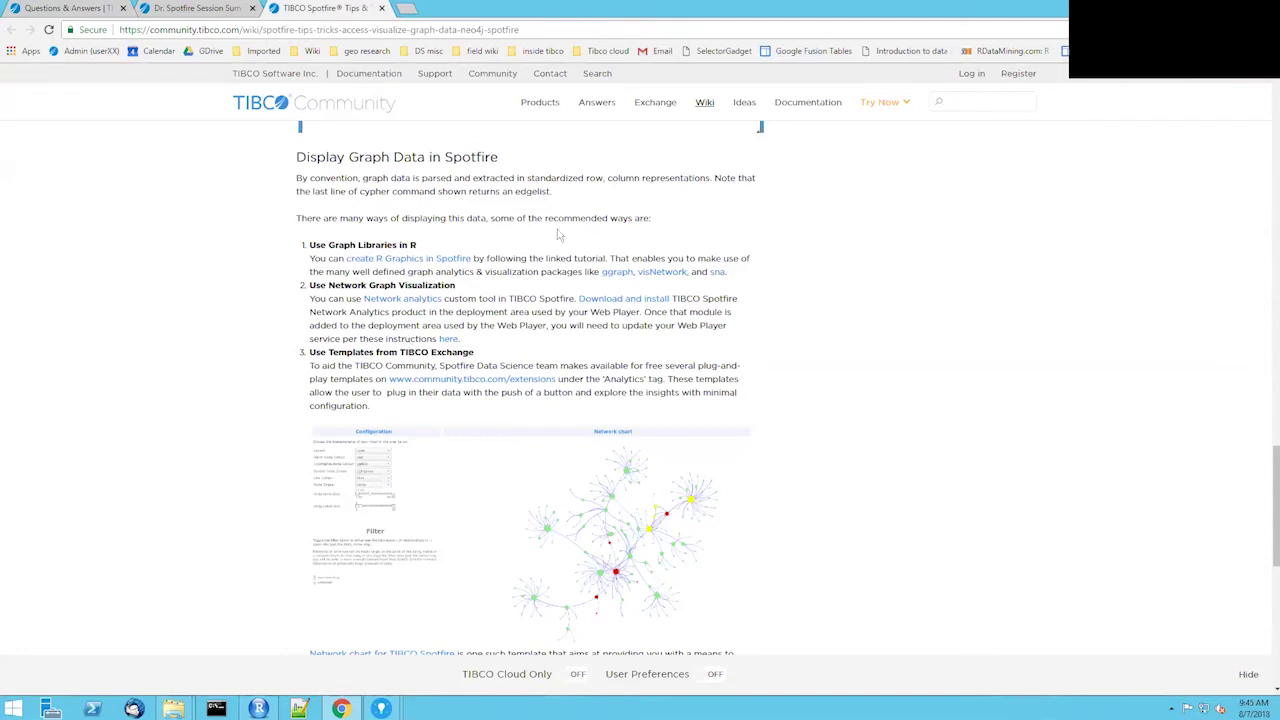
{"action": "left_click_drag", "start_coordinate": [558, 198], "coordinate": [512, 192]}
{"action": "left_click", "coordinate": [565, 213]}
{"action": "scroll", "coordinate": [565, 213], "scroll_direction": "down", "scroll_amount": 3}
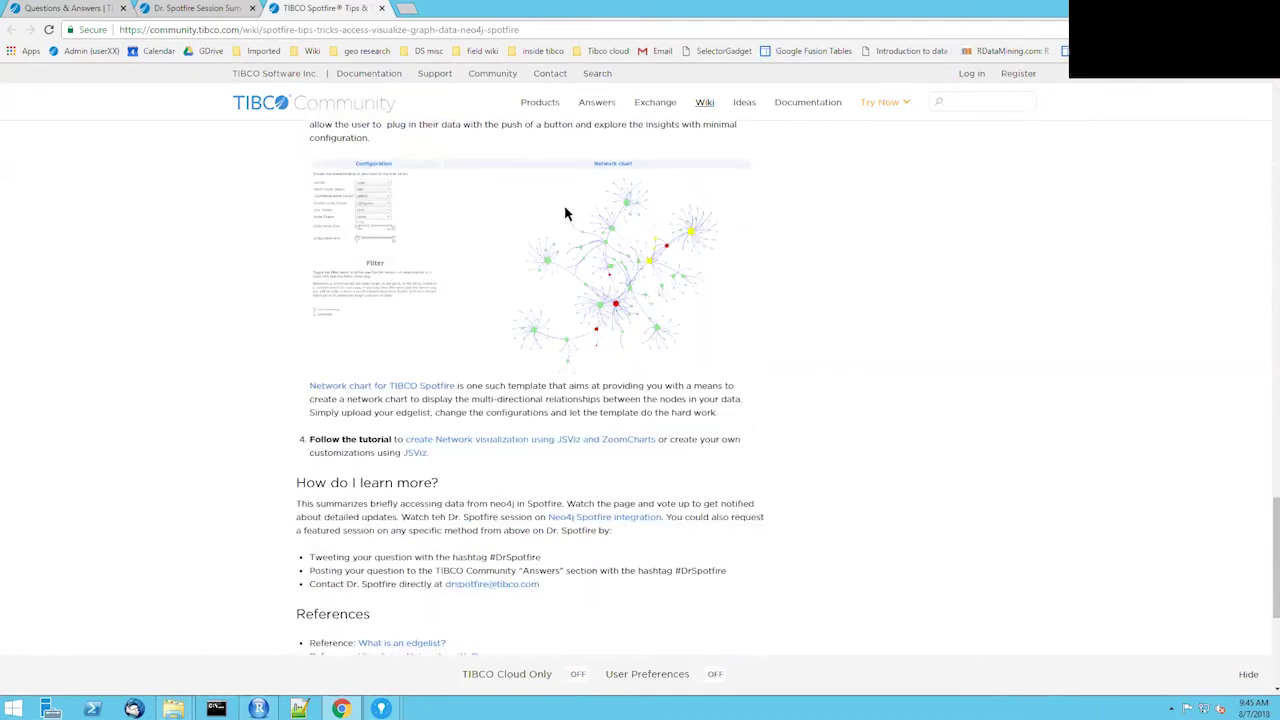
{"action": "scroll", "coordinate": [565, 210], "scroll_direction": "up", "scroll_amount": 1}
{"action": "scroll", "coordinate": [566, 207], "scroll_direction": "up", "scroll_amount": 2}
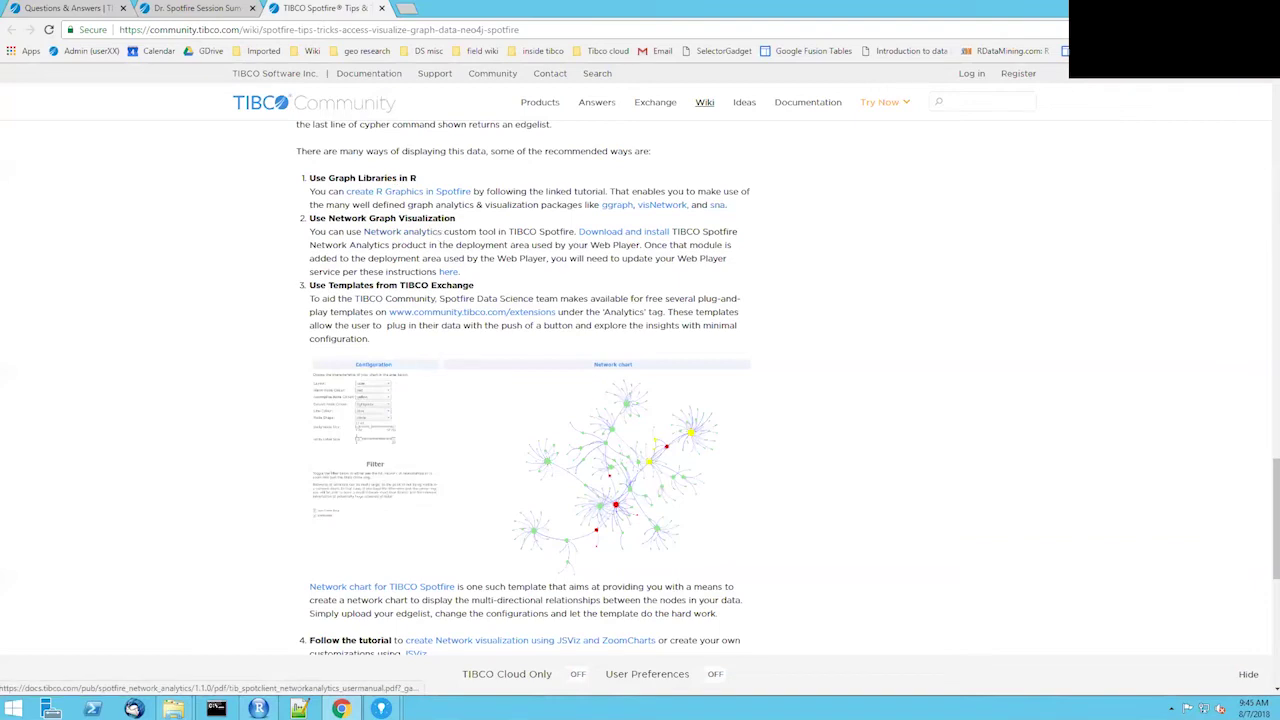
Open the linked Create R Graphics in Spotfire article, dismiss the registration pop-up, skim the content and return to the Neo4j article.
{"action": "left_click", "coordinate": [438, 196]}
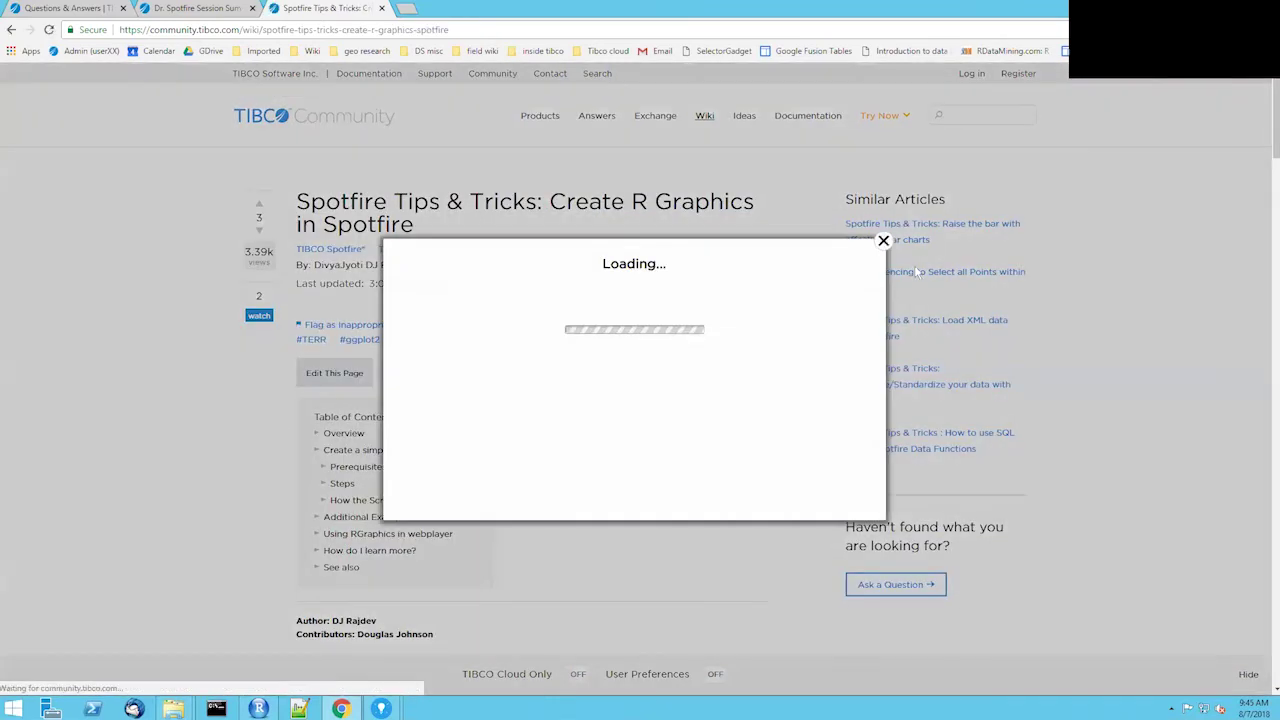
{"action": "left_click", "coordinate": [883, 240]}
{"action": "scroll", "coordinate": [823, 464], "scroll_direction": "down", "scroll_amount": 2}
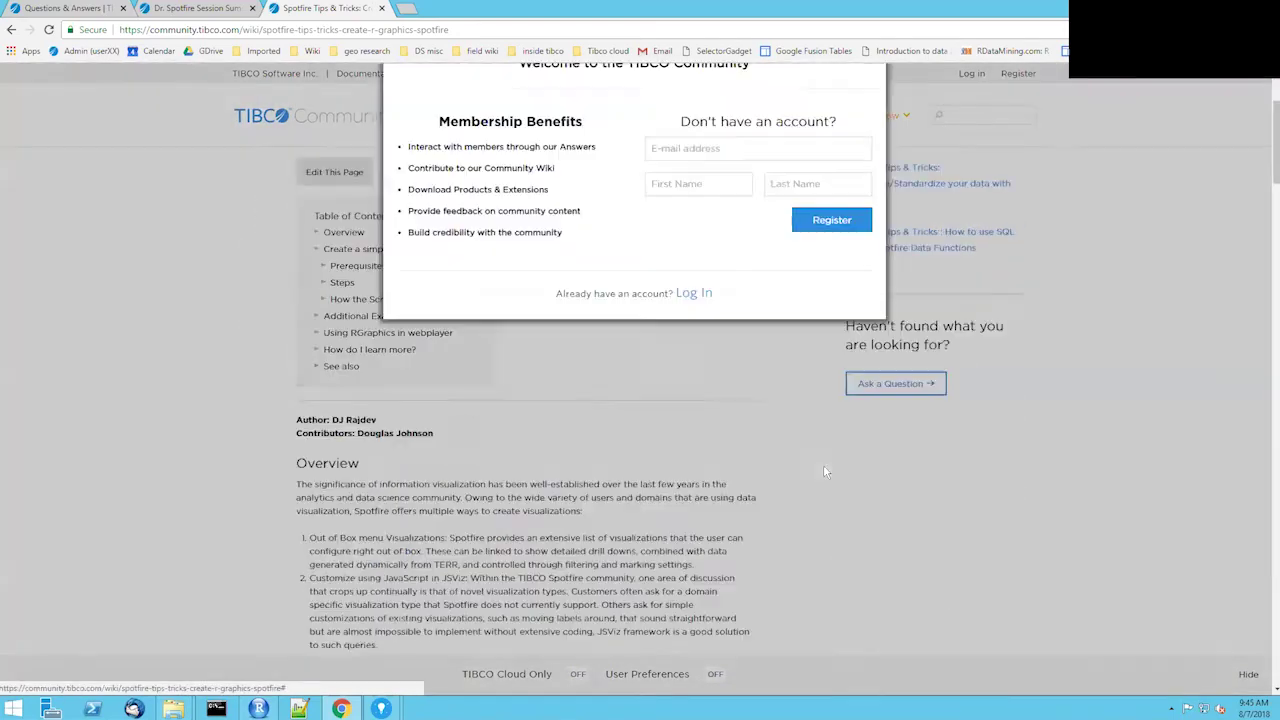
{"action": "left_click", "coordinate": [823, 464]}
{"action": "scroll", "coordinate": [823, 464], "scroll_direction": "down", "scroll_amount": 5}
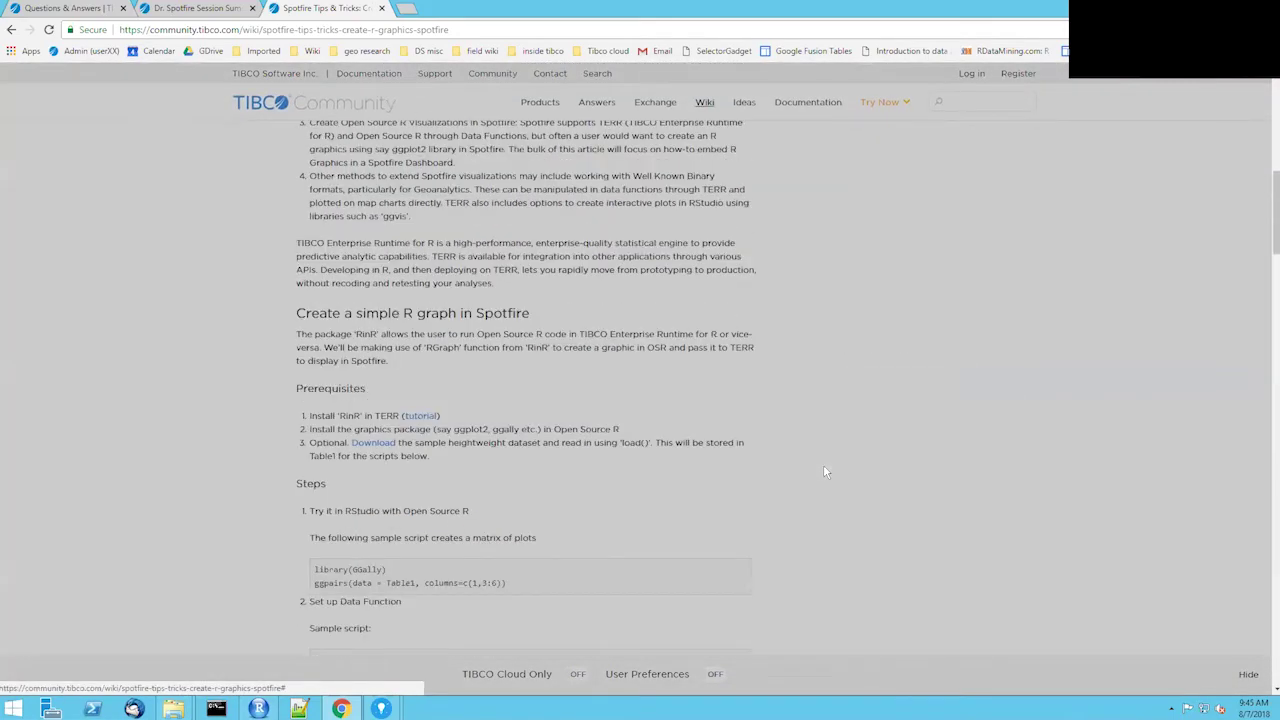
{"action": "left_click", "coordinate": [18, 30]}
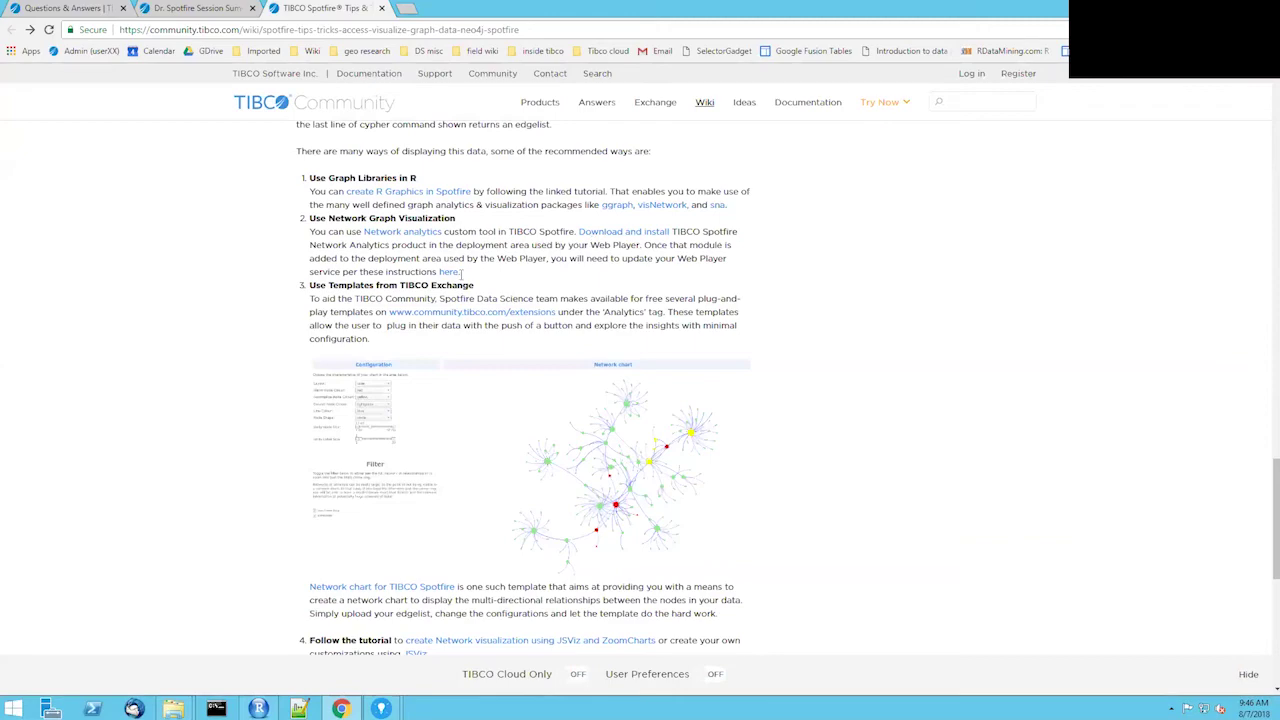
Open the linked tutorial on network visualization using JSViz and ZoomCharts, and examine its steps through to Step #6: Resizing.
{"action": "scroll", "coordinate": [515, 412], "scroll_direction": "down", "scroll_amount": 2}
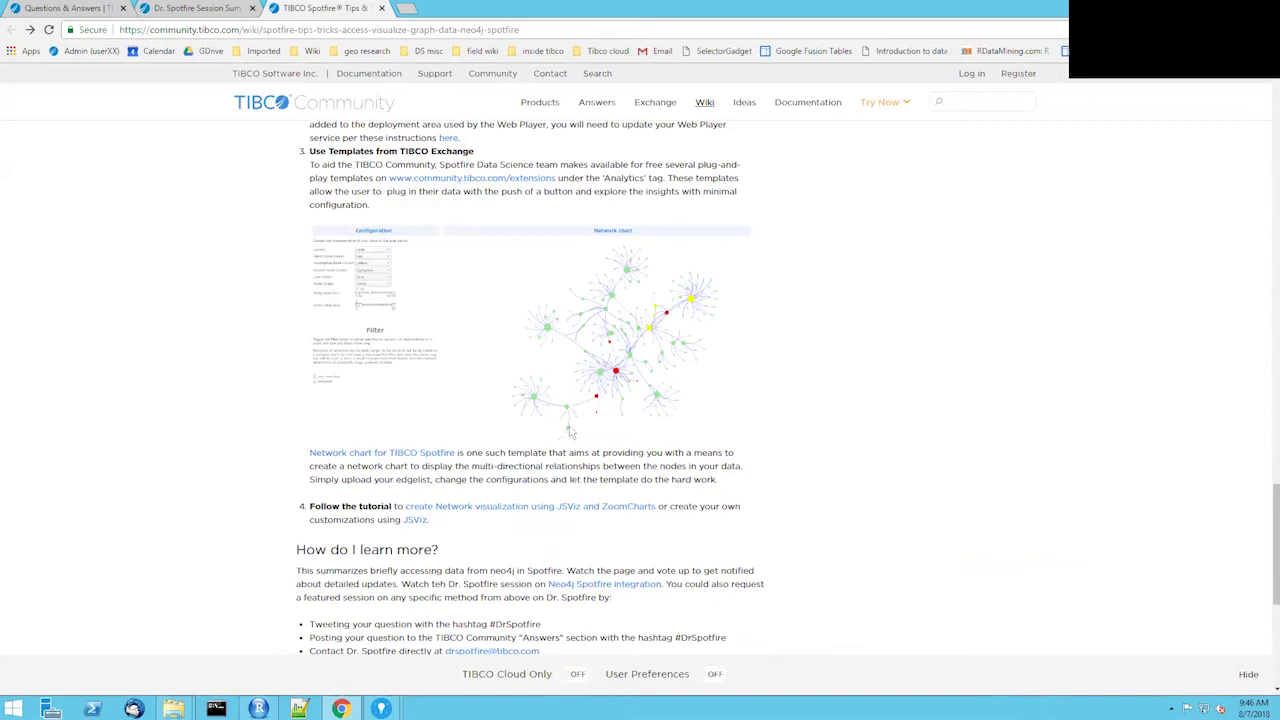
{"action": "left_click", "coordinate": [454, 509]}
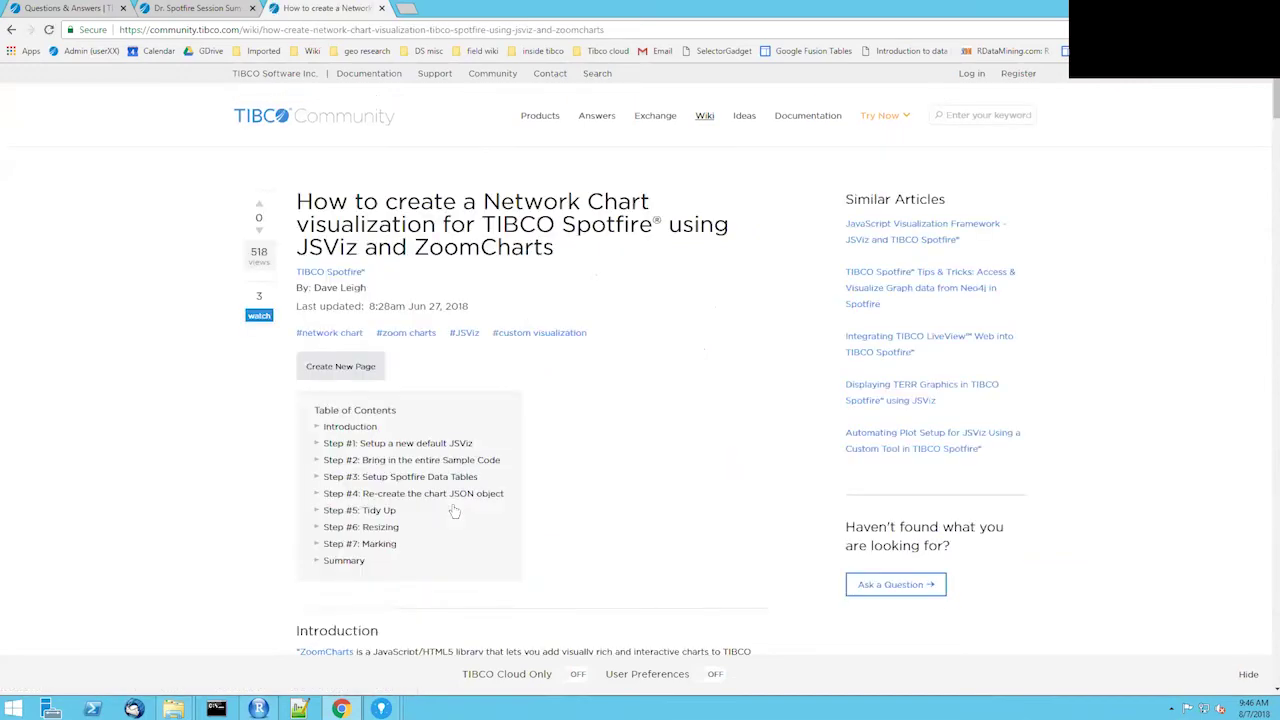
{"action": "scroll", "coordinate": [640, 535], "scroll_direction": "down", "scroll_amount": 8}
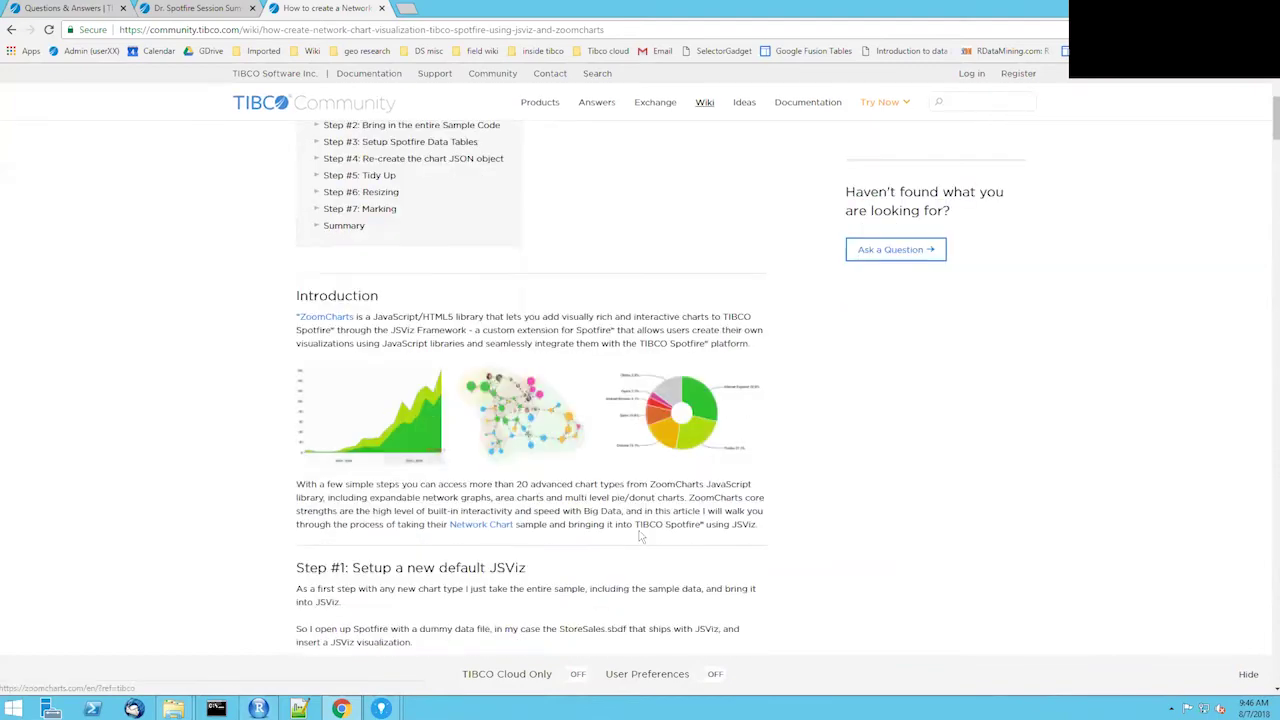
{"action": "scroll", "coordinate": [641, 537], "scroll_direction": "down", "scroll_amount": 12}
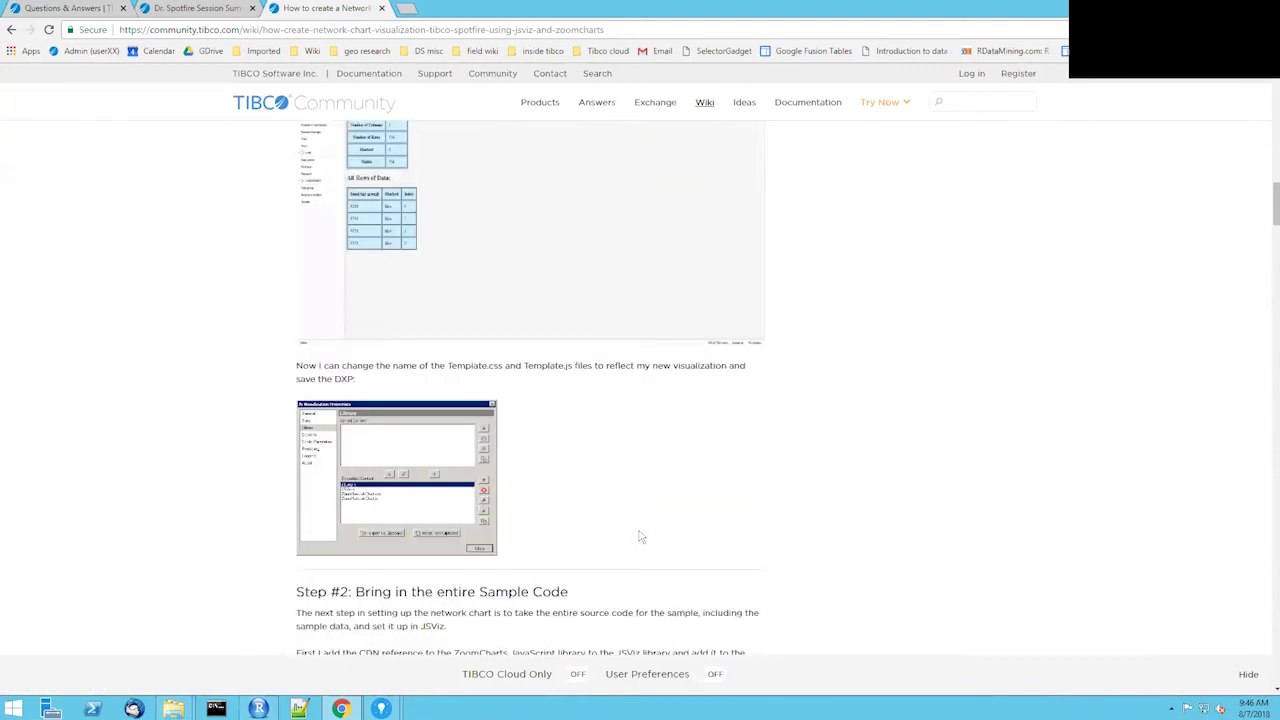
{"action": "scroll", "coordinate": [641, 537], "scroll_direction": "down", "scroll_amount": 3}
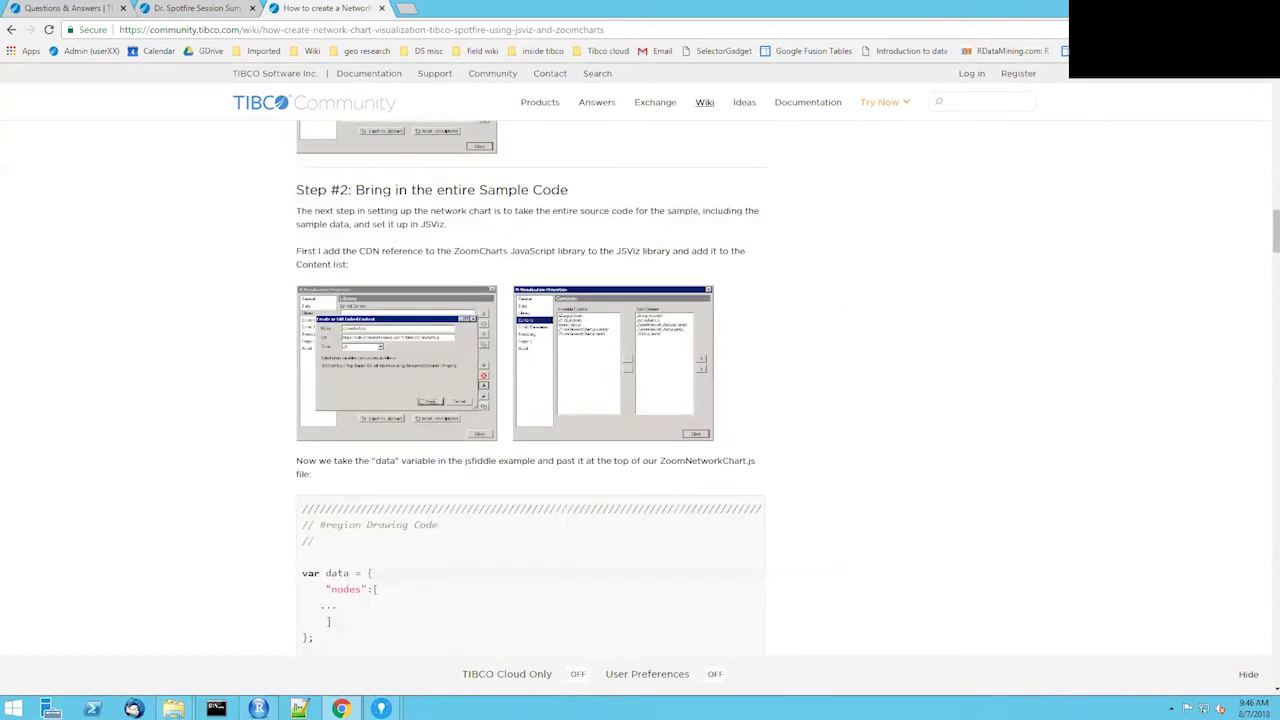
{"action": "scroll", "coordinate": [641, 535], "scroll_direction": "down", "scroll_amount": 8}
{"action": "scroll", "coordinate": [641, 531], "scroll_direction": "down", "scroll_amount": 1}
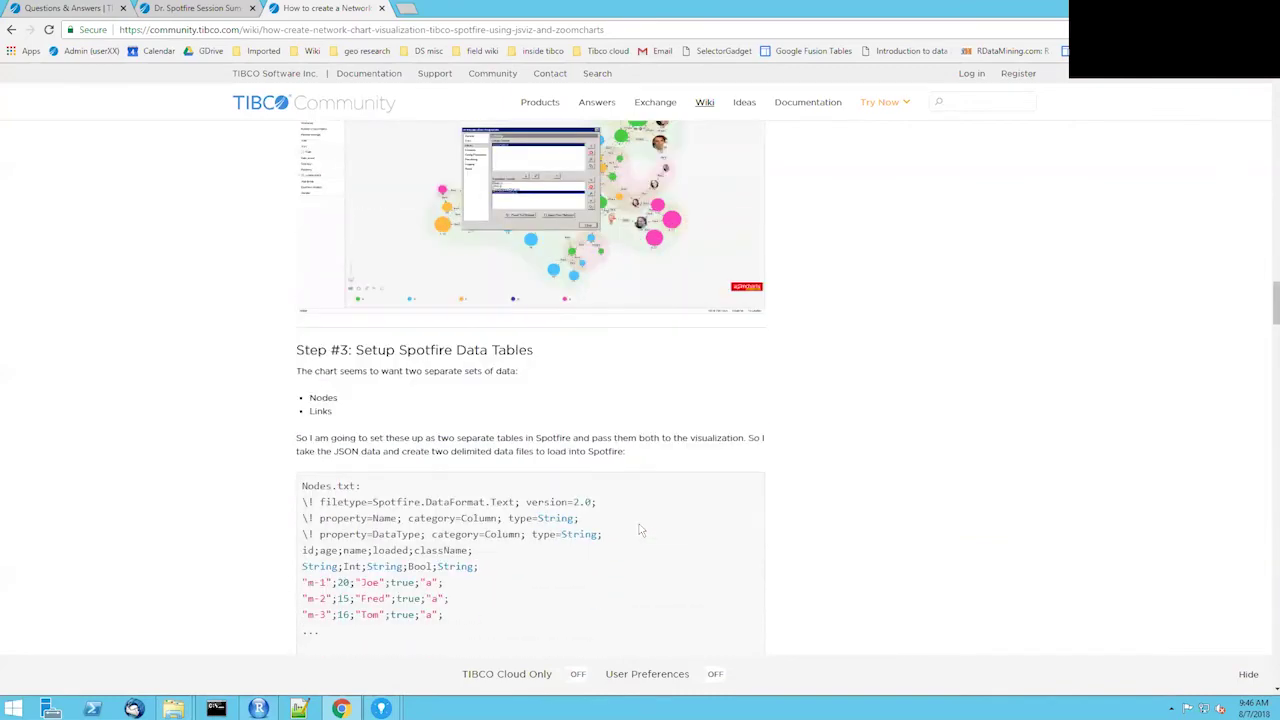
{"action": "scroll", "coordinate": [641, 531], "scroll_direction": "down", "scroll_amount": 5}
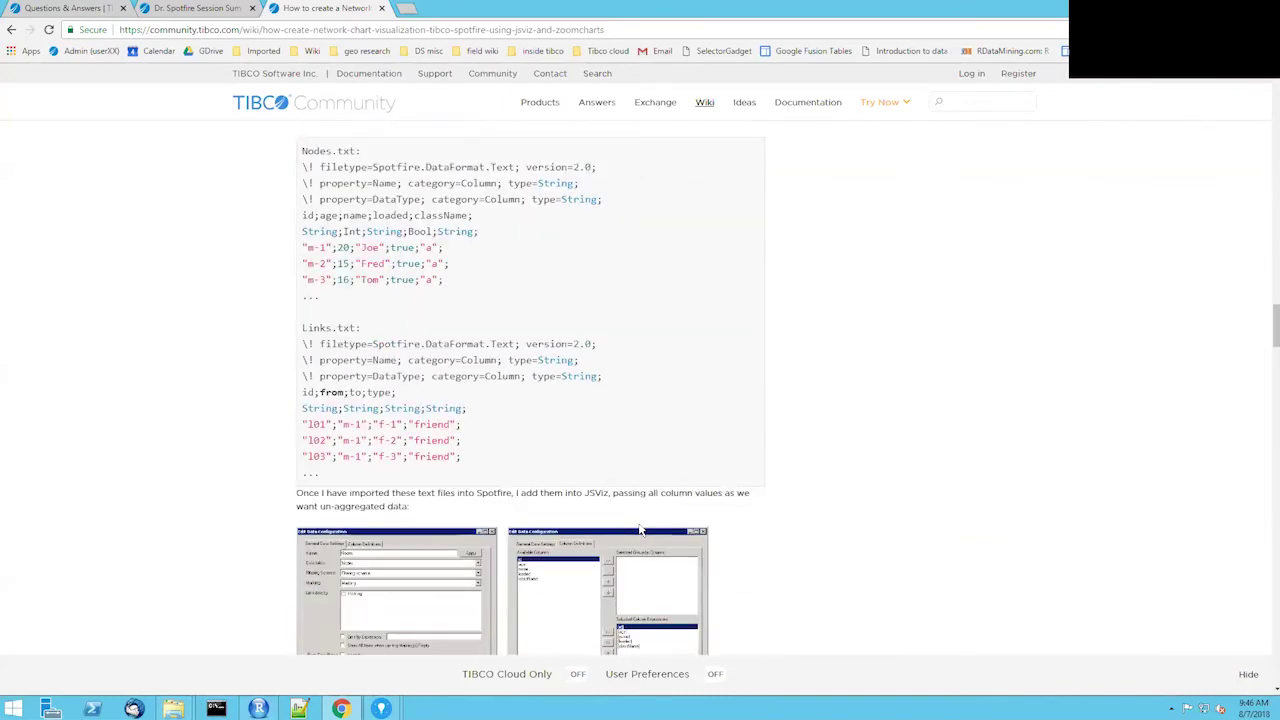
{"action": "scroll", "coordinate": [641, 531], "scroll_direction": "down", "scroll_amount": 15}
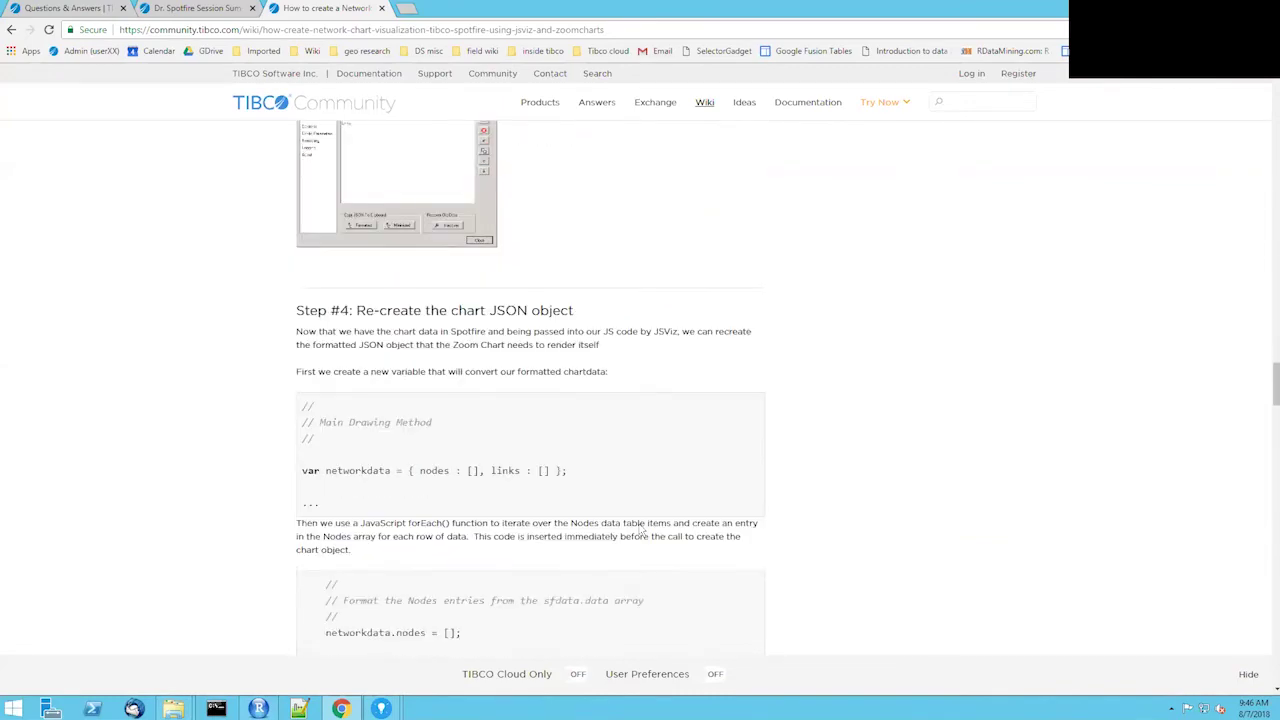
{"action": "scroll", "coordinate": [641, 531], "scroll_direction": "down", "scroll_amount": 5}
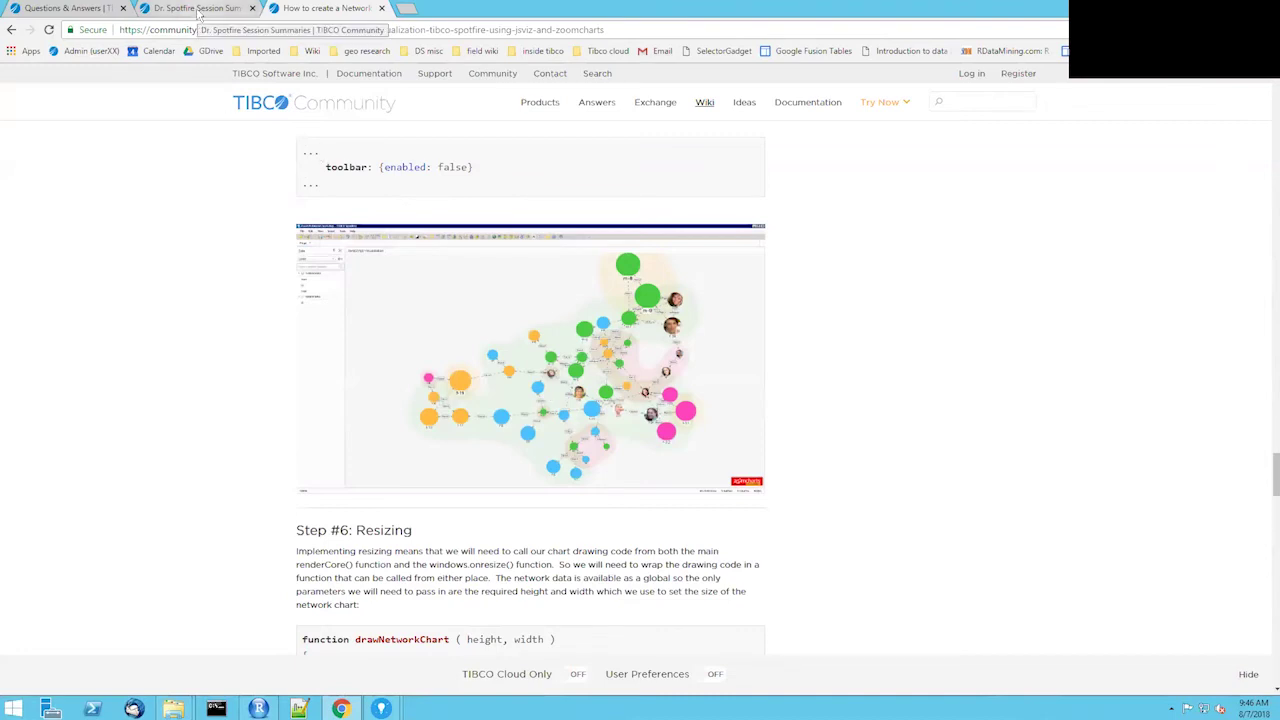
Switch to the Network Chart Template analysis in Spotfire, and review its Introduction, Input and Output pages.
{"action": "mouse_move", "coordinate": [382, 712]}
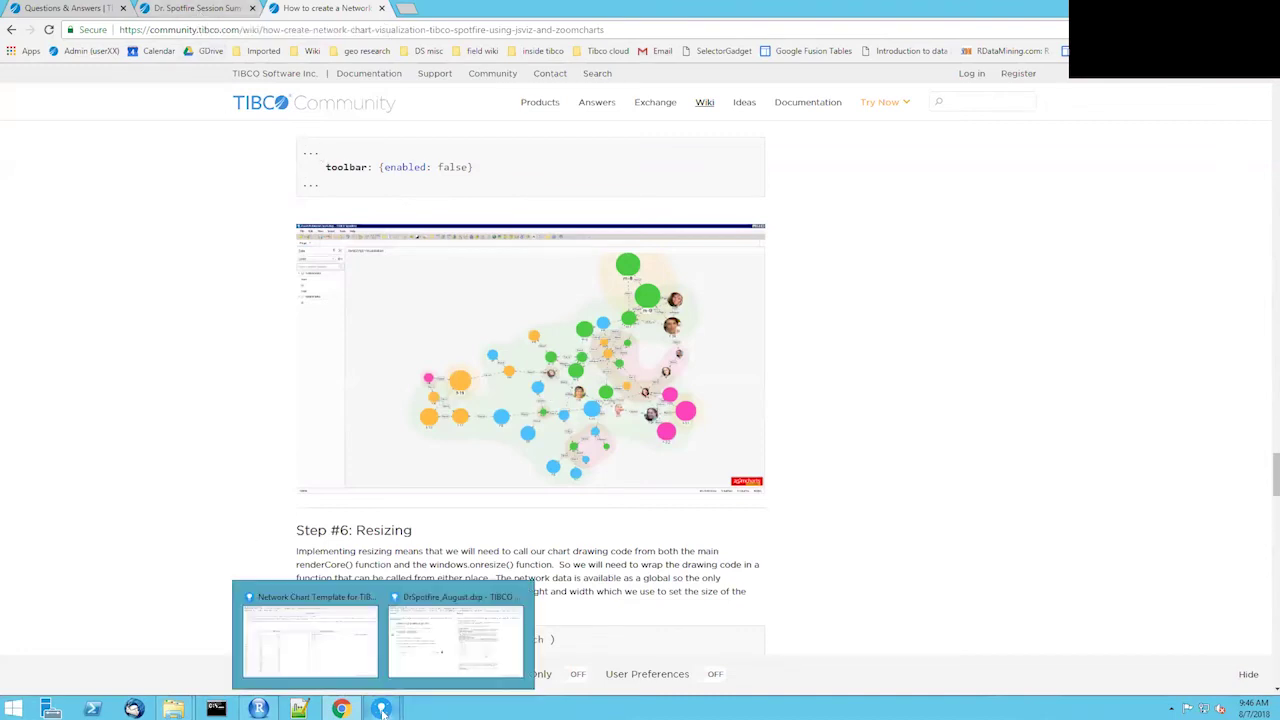
{"action": "left_click", "coordinate": [335, 655]}
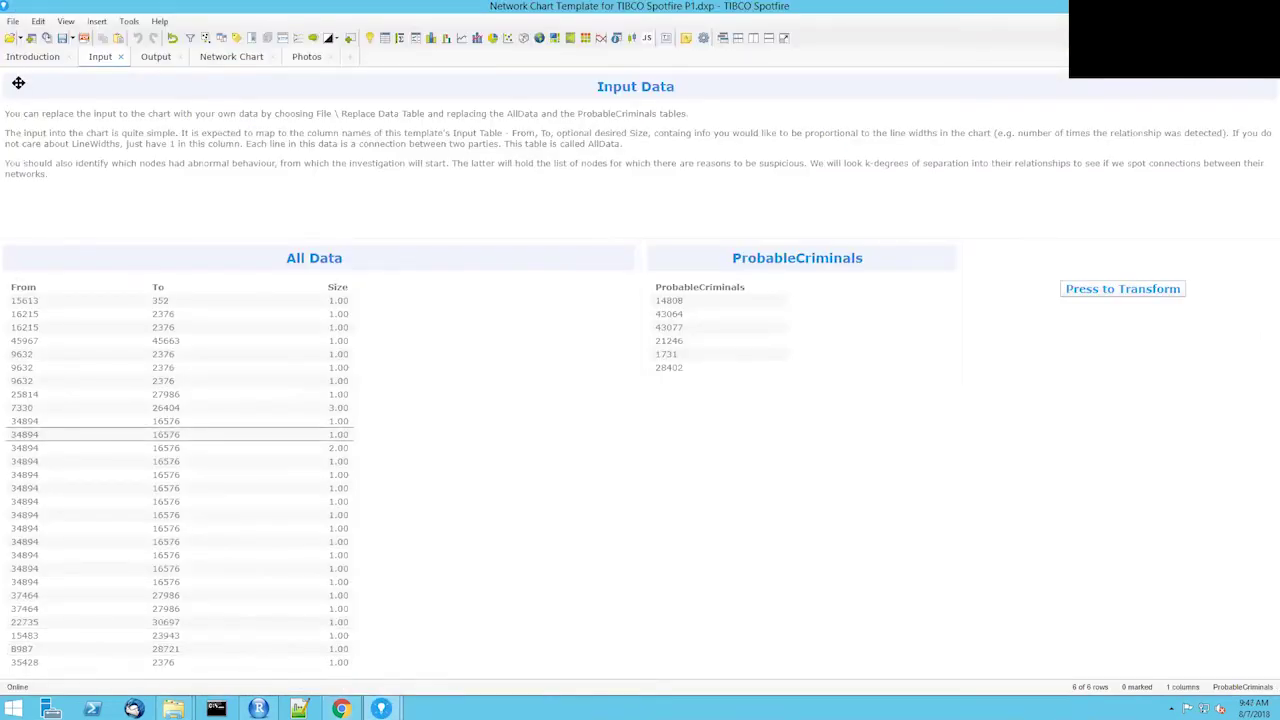
{"action": "left_click", "coordinate": [20, 58]}
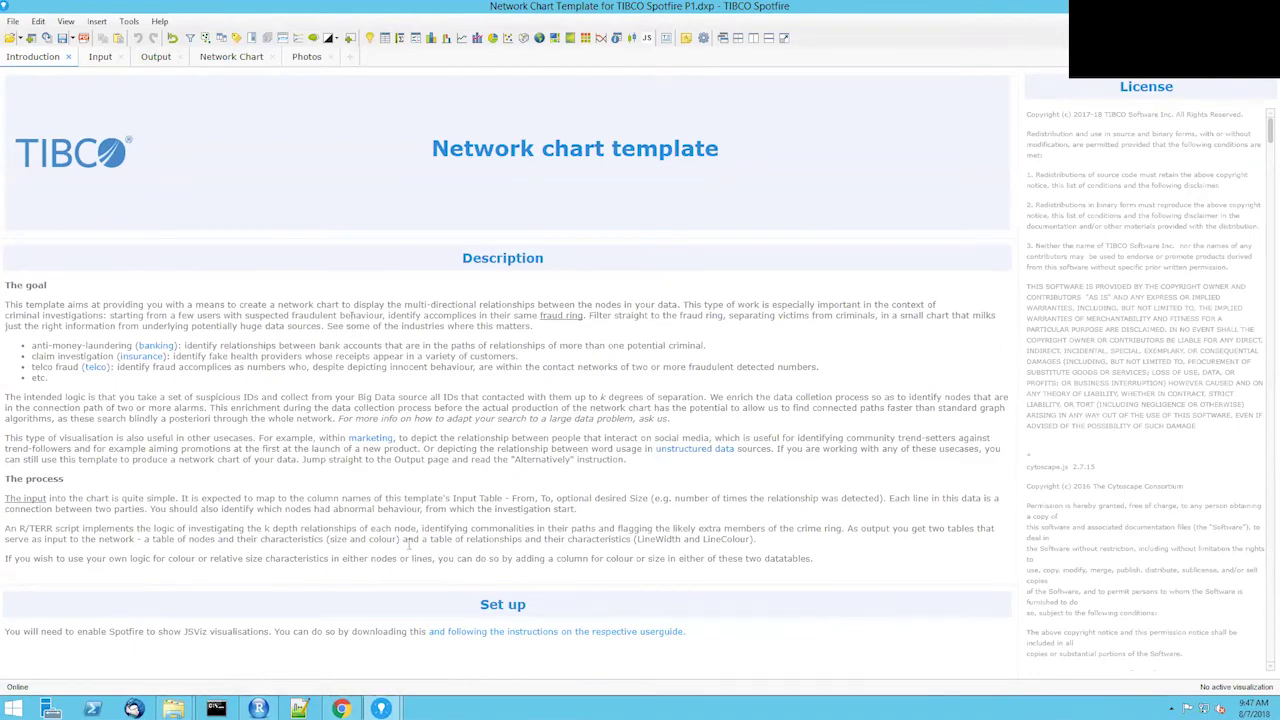
{"action": "left_click", "coordinate": [101, 57]}
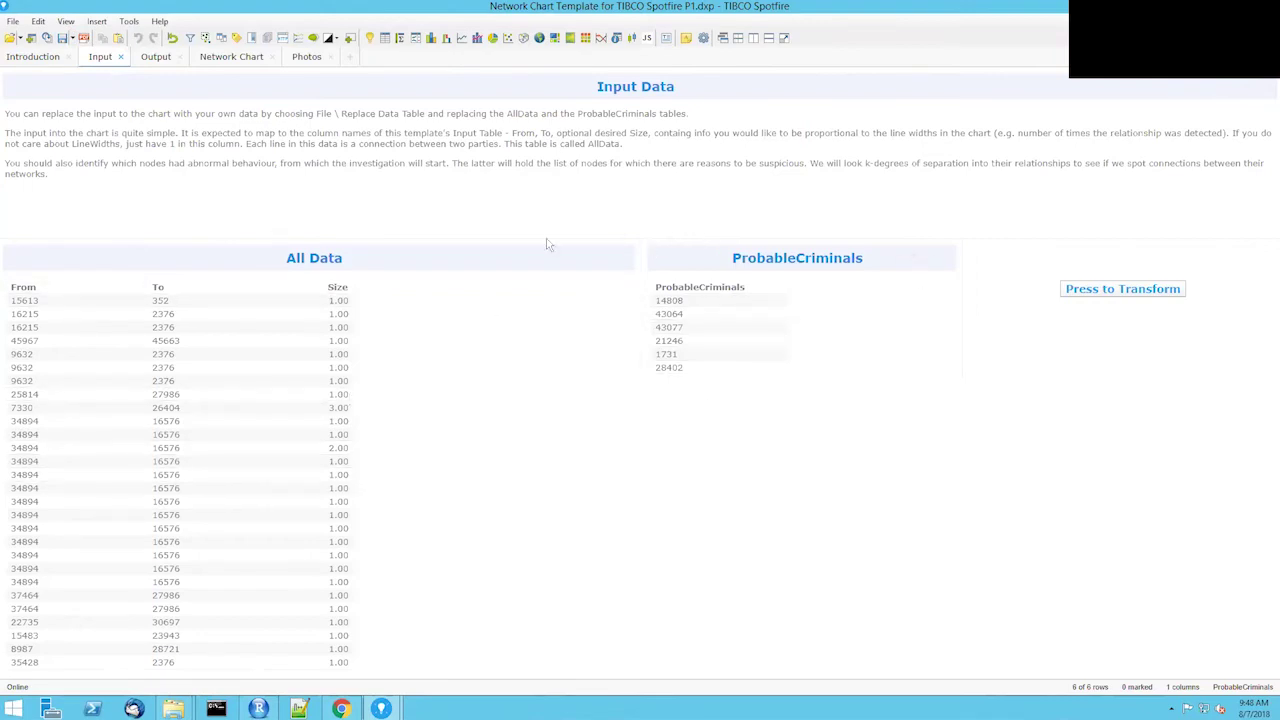
{"action": "left_click", "coordinate": [140, 60]}
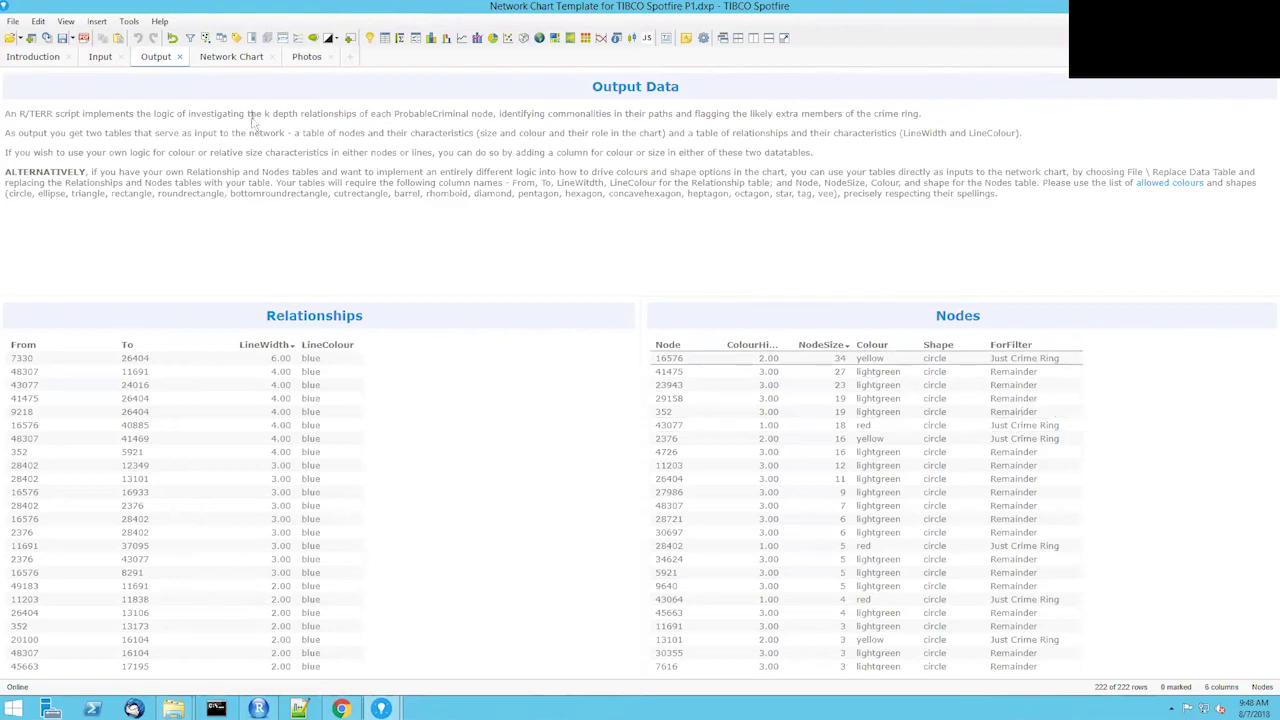
On the Network Chart page, try the circle and cose layouts, and set the chart layout to breadthfirst.
{"action": "left_click", "coordinate": [226, 58]}
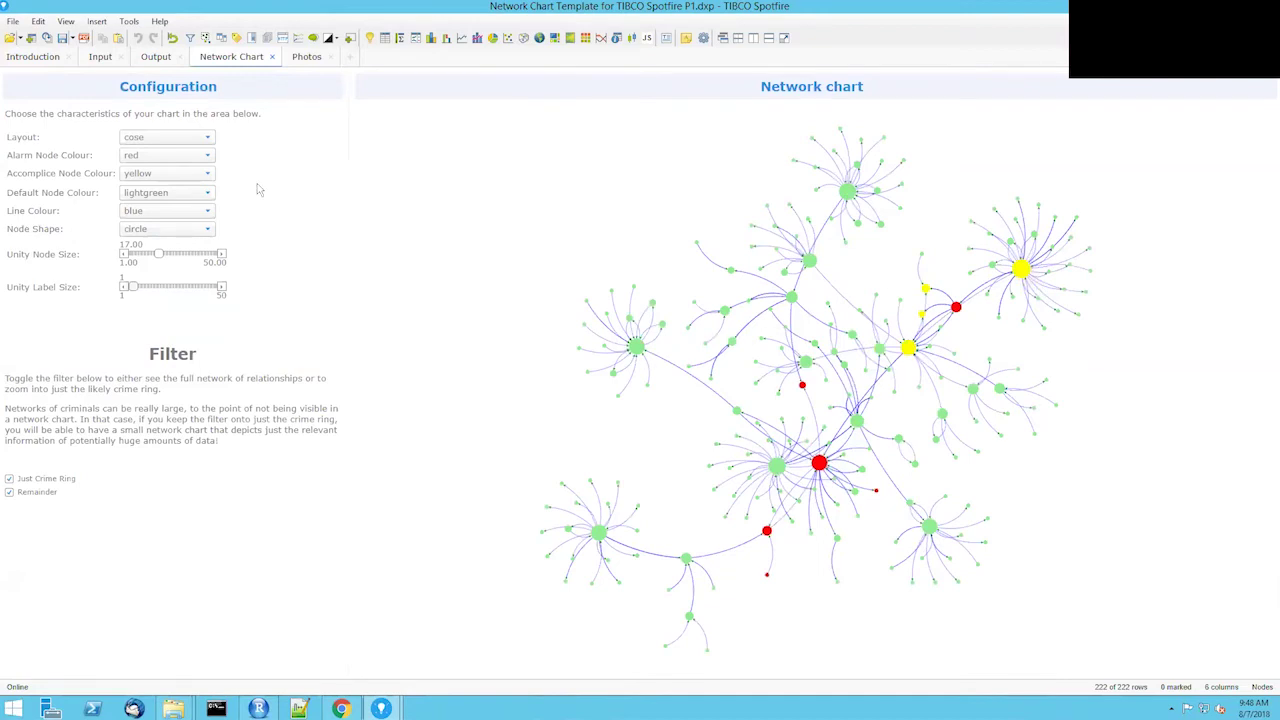
{"action": "left_click", "coordinate": [202, 138]}
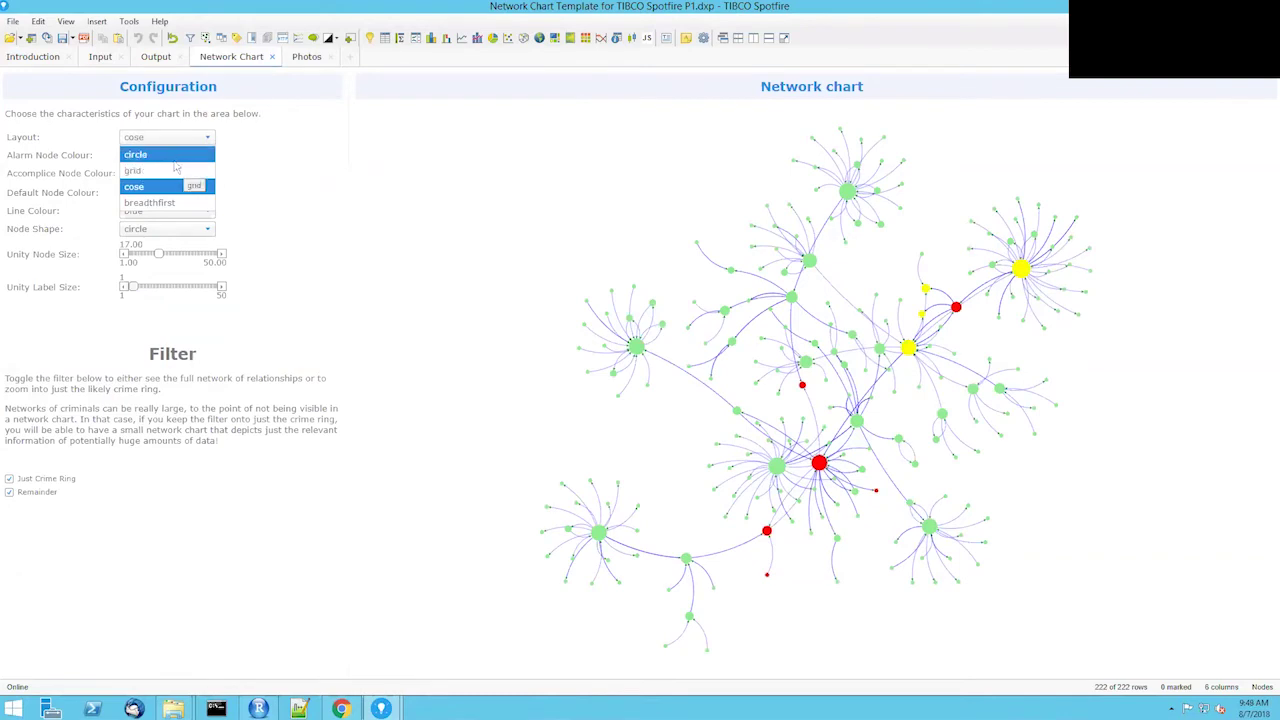
{"action": "left_click", "coordinate": [176, 162]}
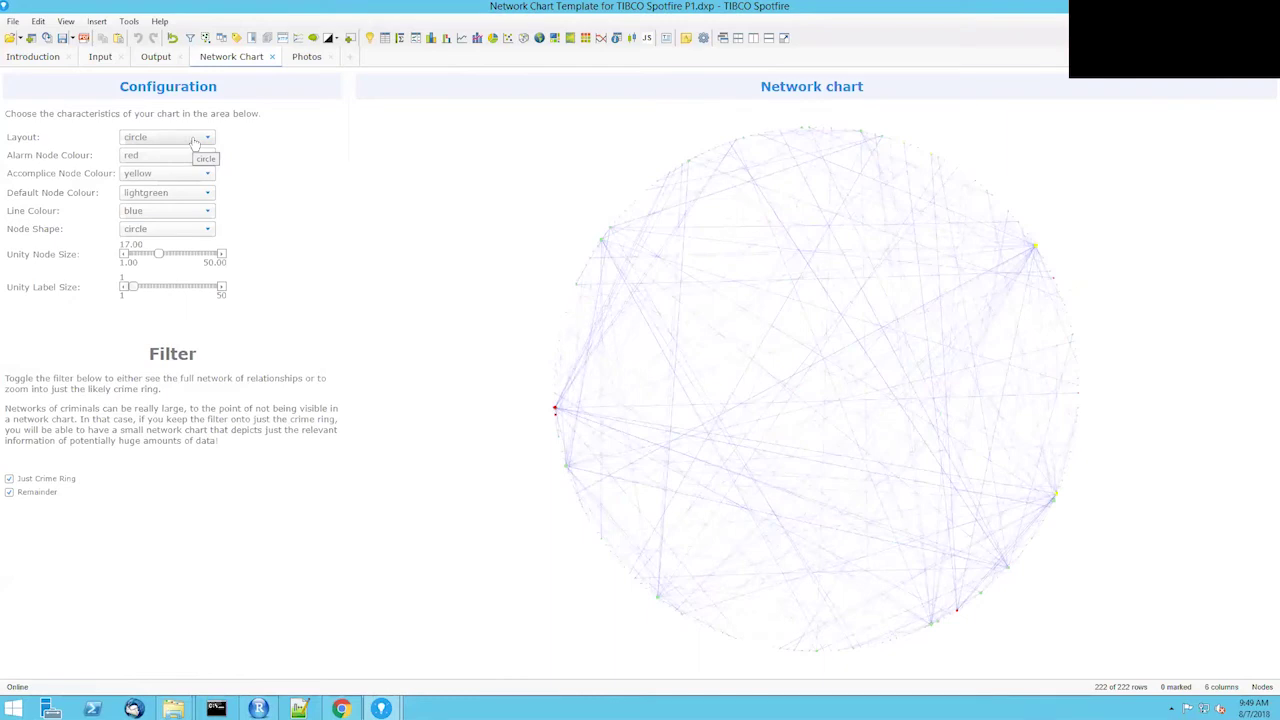
{"action": "left_click", "coordinate": [195, 143]}
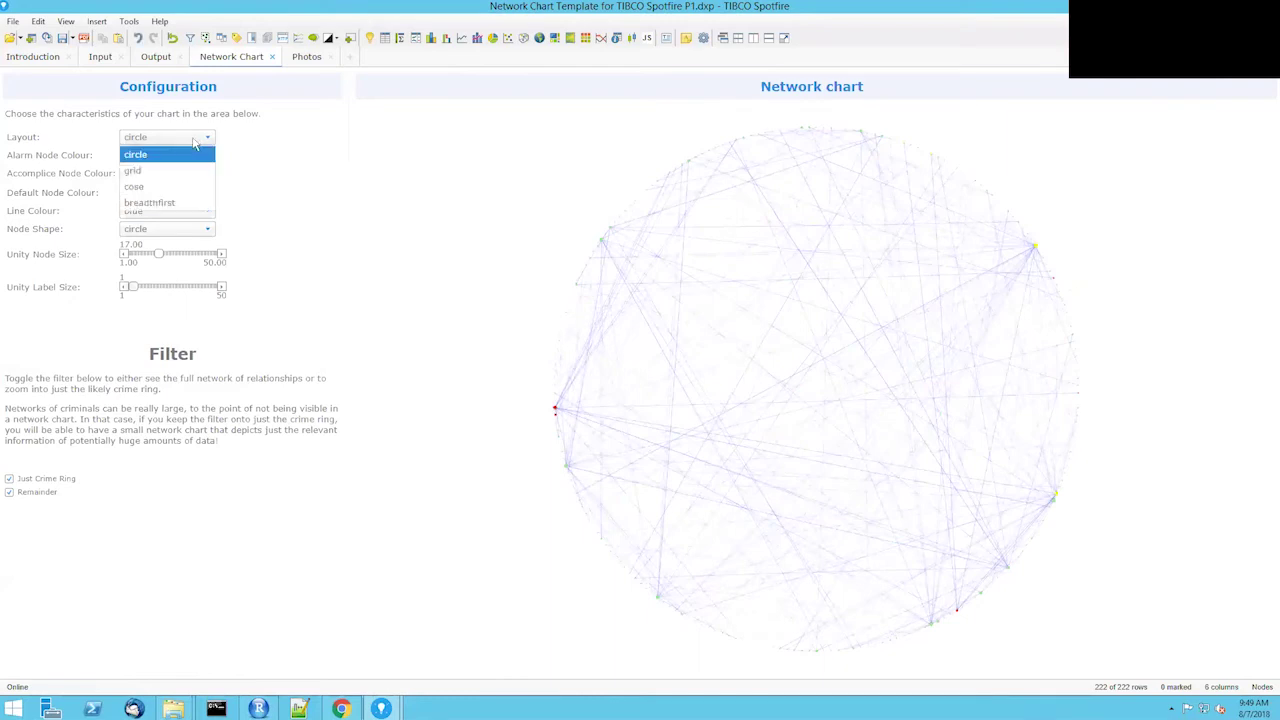
{"action": "left_click", "coordinate": [177, 189]}
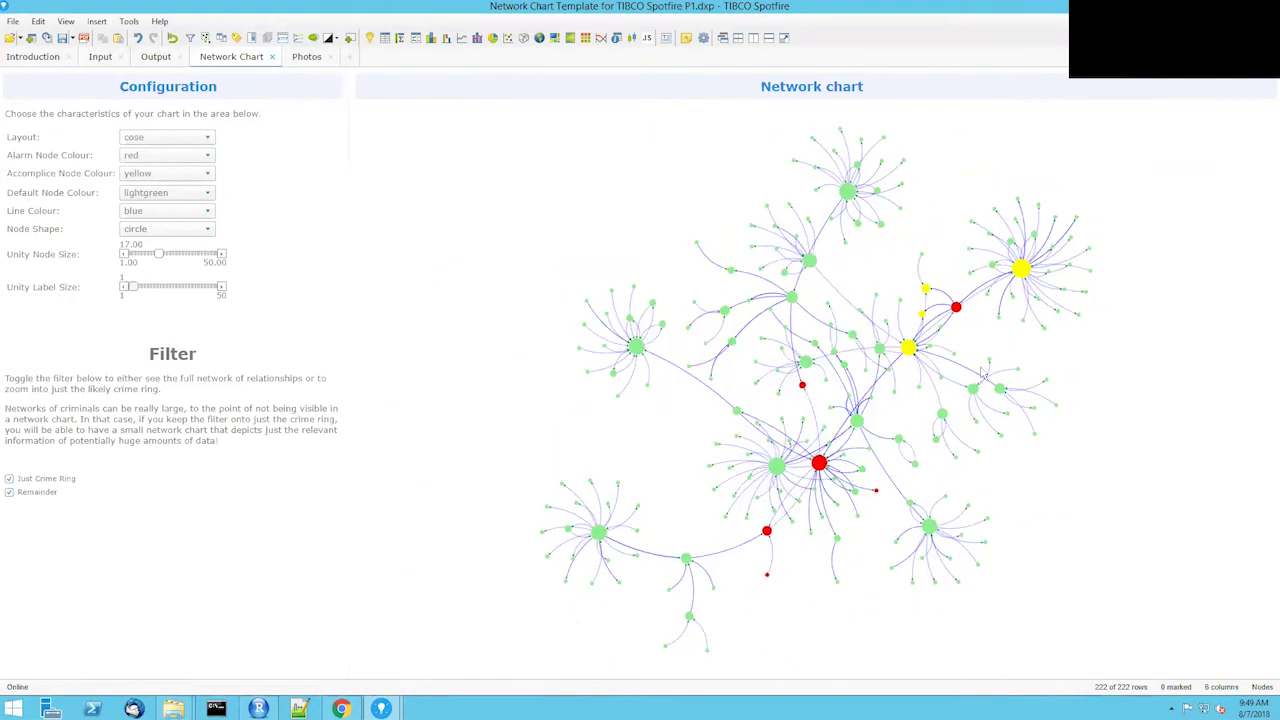
{"action": "left_click", "coordinate": [194, 141]}
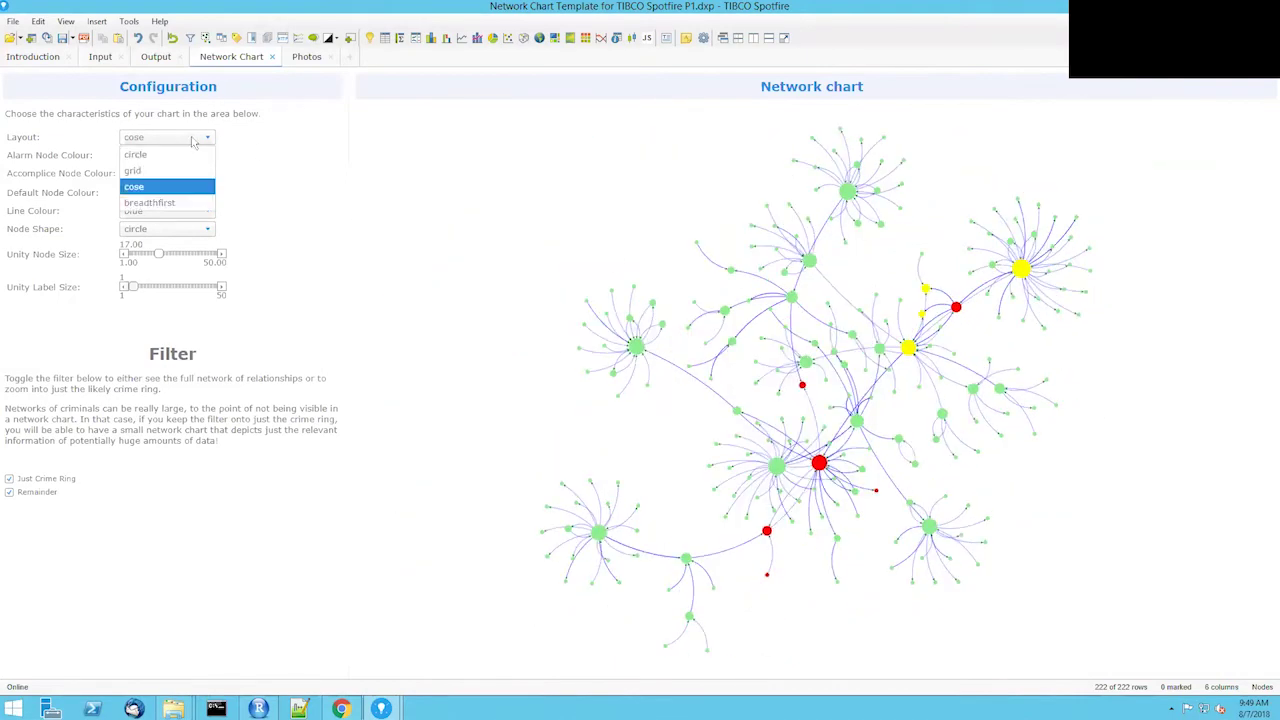
{"action": "left_click", "coordinate": [184, 203]}
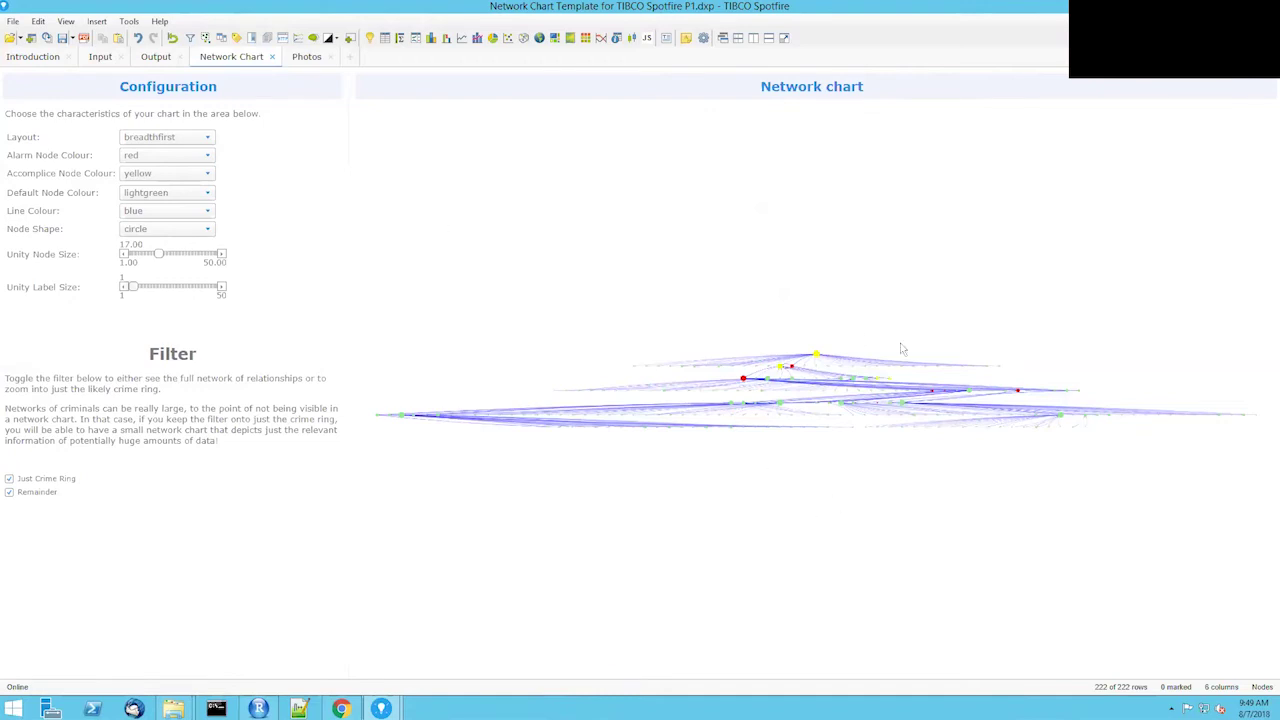
Set the network chart's layout to cose.
{"action": "left_click", "coordinate": [196, 139]}
{"action": "left_click", "coordinate": [190, 186]}
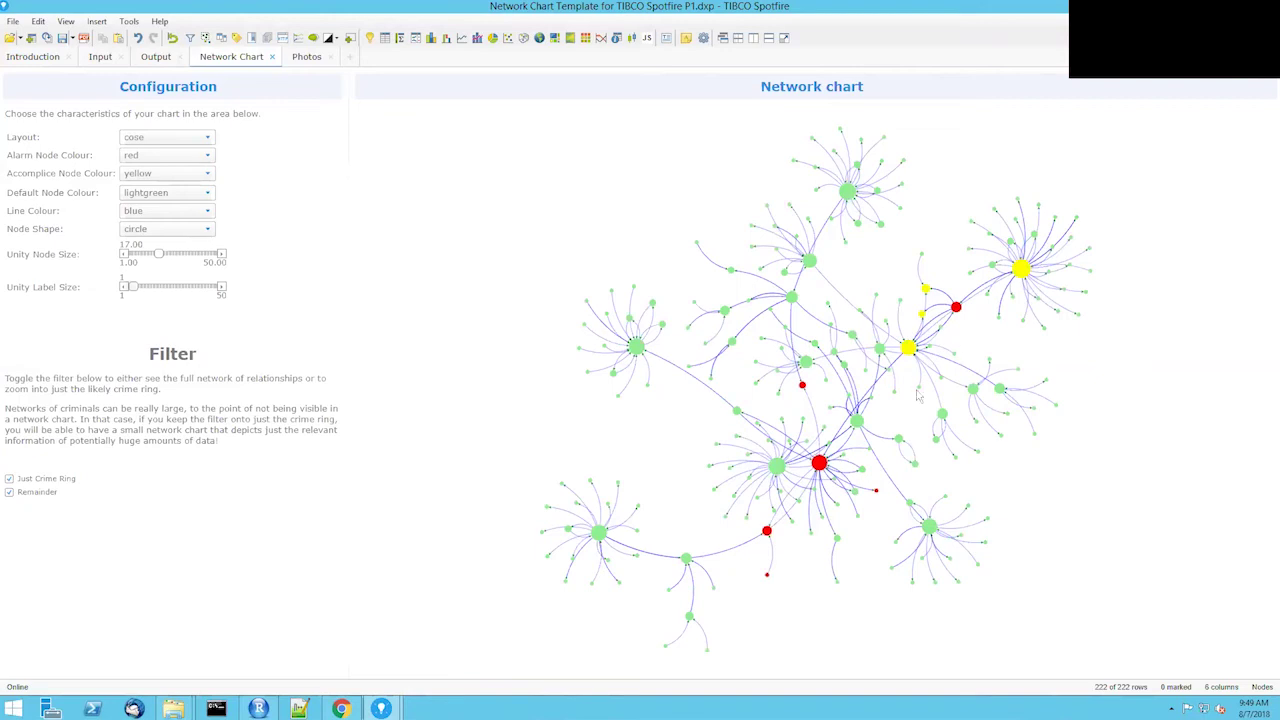
{"action": "left_click", "coordinate": [17, 480]}
{"action": "left_click", "coordinate": [18, 494]}
{"action": "left_click", "coordinate": [20, 496]}
Examine the inputs of the MarkRows IronPython script in the document properties, then close them.
{"action": "left_click", "coordinate": [38, 21]}
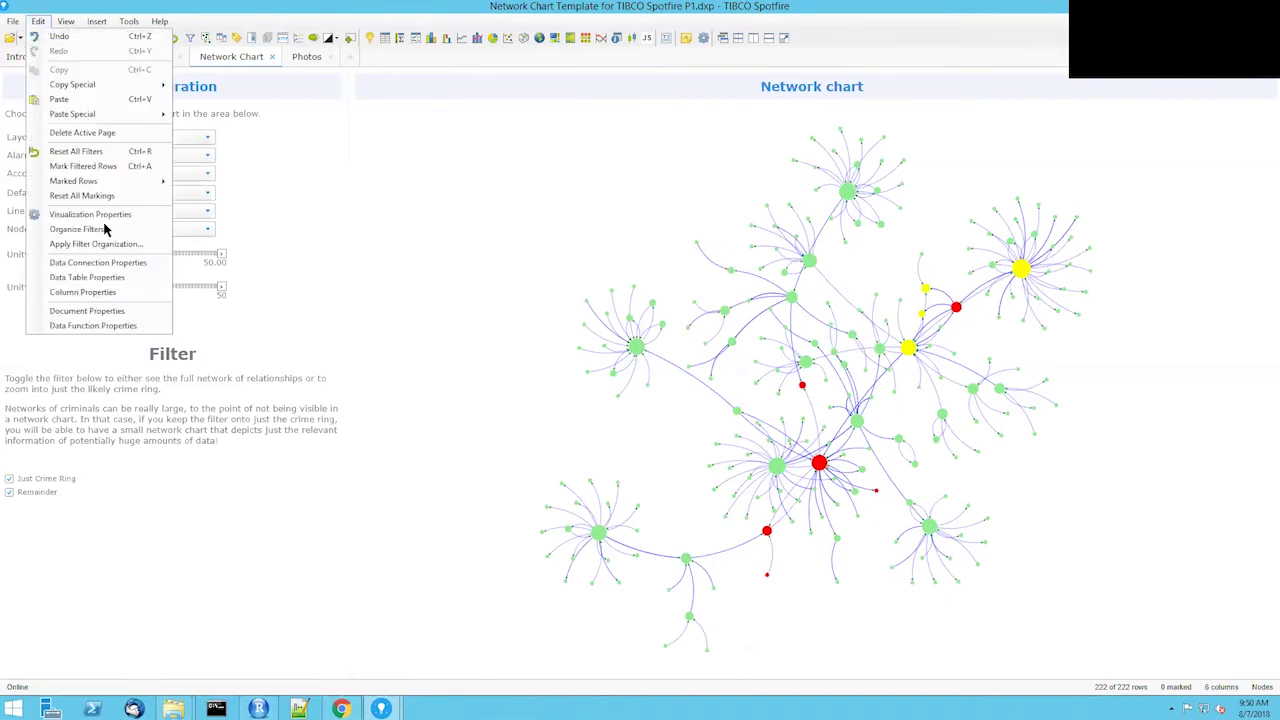
{"action": "left_click", "coordinate": [88, 310]}
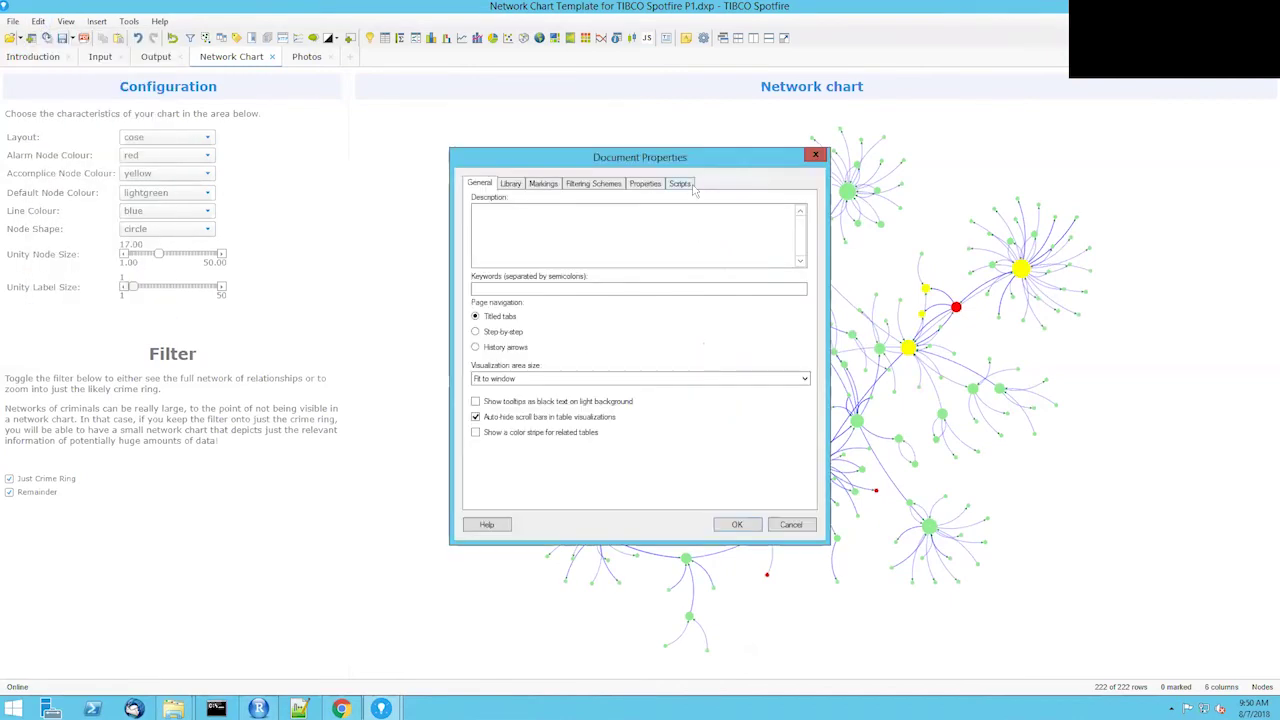
{"action": "left_click", "coordinate": [678, 185]}
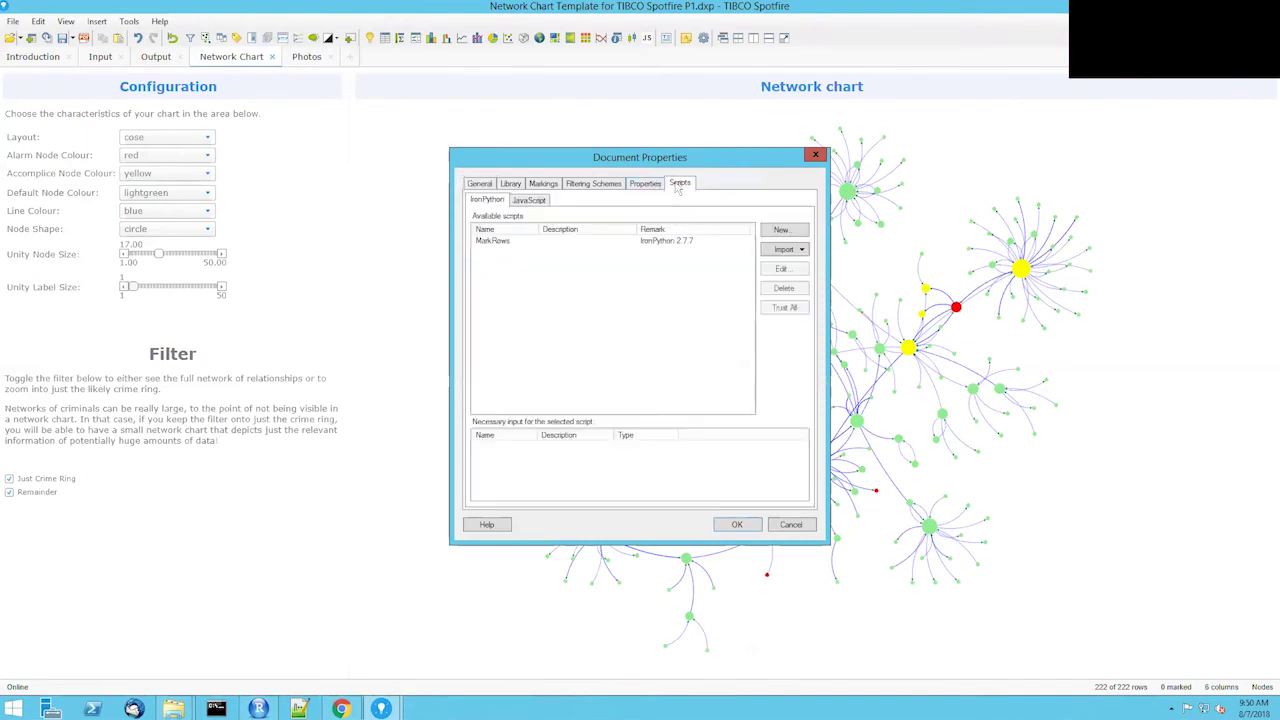
{"action": "left_click", "coordinate": [655, 244]}
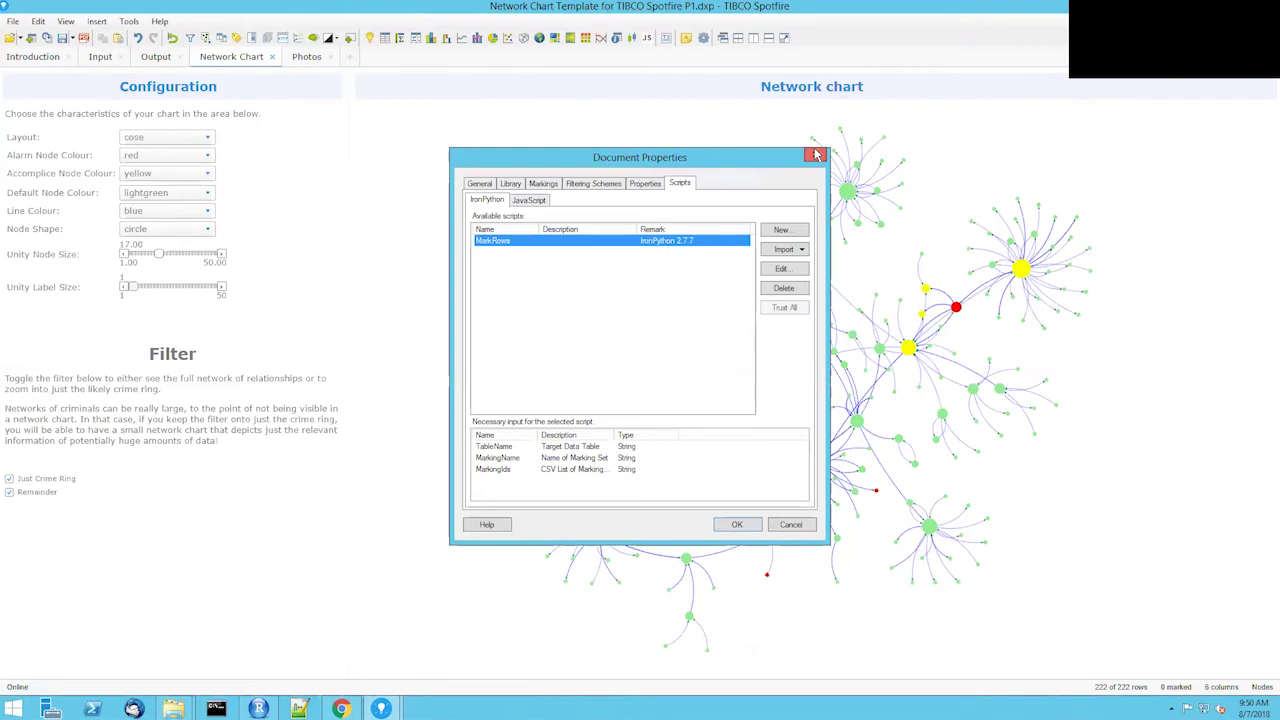
{"action": "left_click", "coordinate": [815, 155]}
Examine the R script of the RunFromExcel data function, then close the script and the data function properties.
{"action": "left_click", "coordinate": [38, 21]}
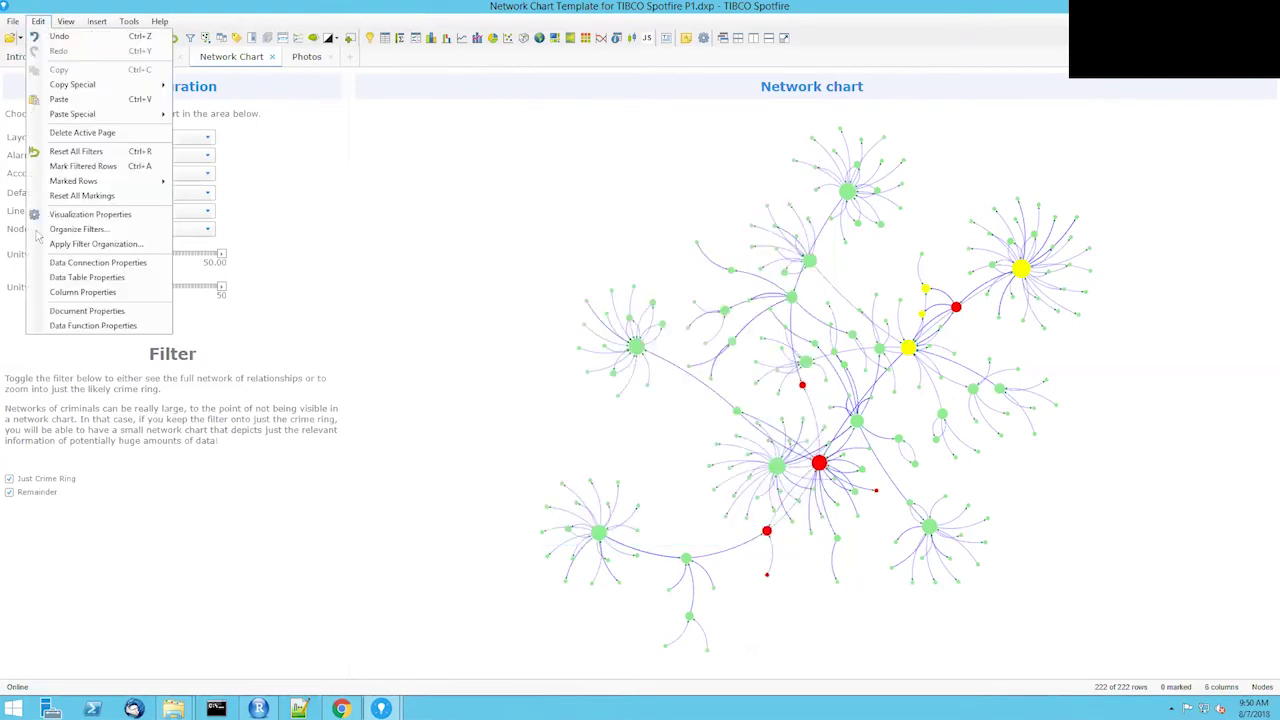
{"action": "left_click", "coordinate": [92, 326]}
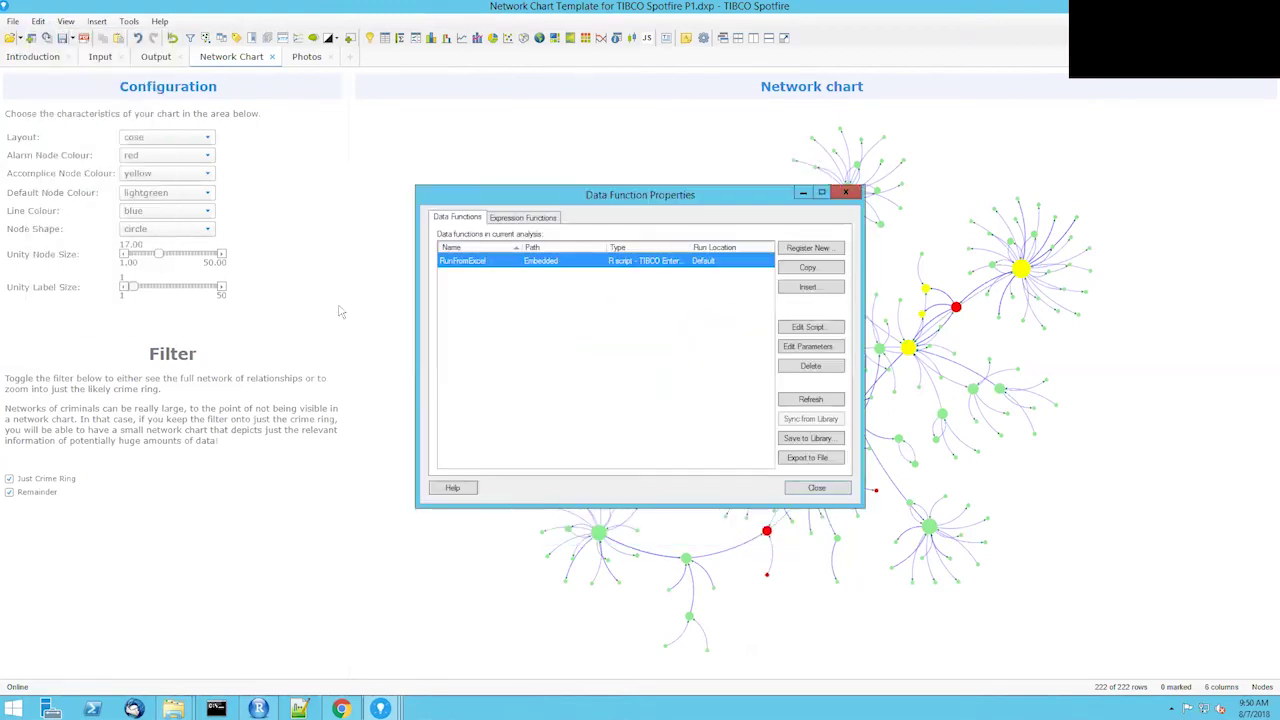
{"action": "left_click", "coordinate": [830, 328]}
{"action": "scroll", "coordinate": [669, 456], "scroll_direction": "down", "scroll_amount": 14}
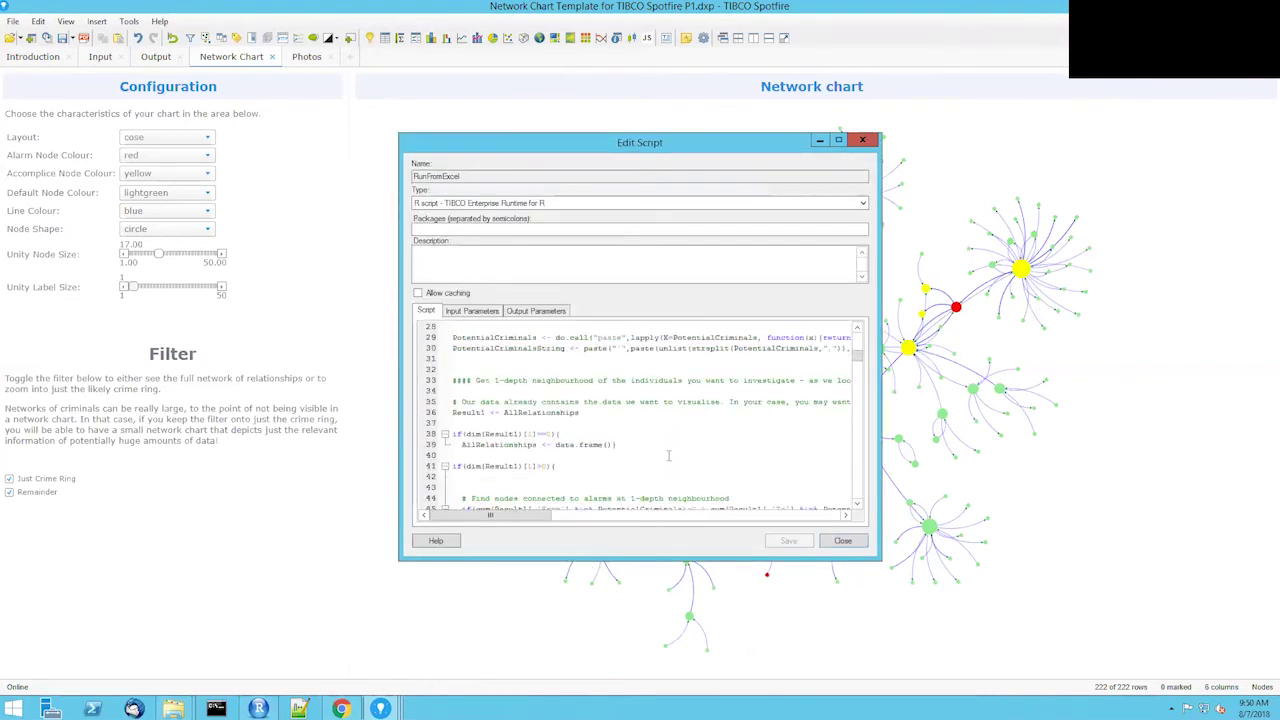
{"action": "scroll", "coordinate": [669, 456], "scroll_direction": "up", "scroll_amount": 14}
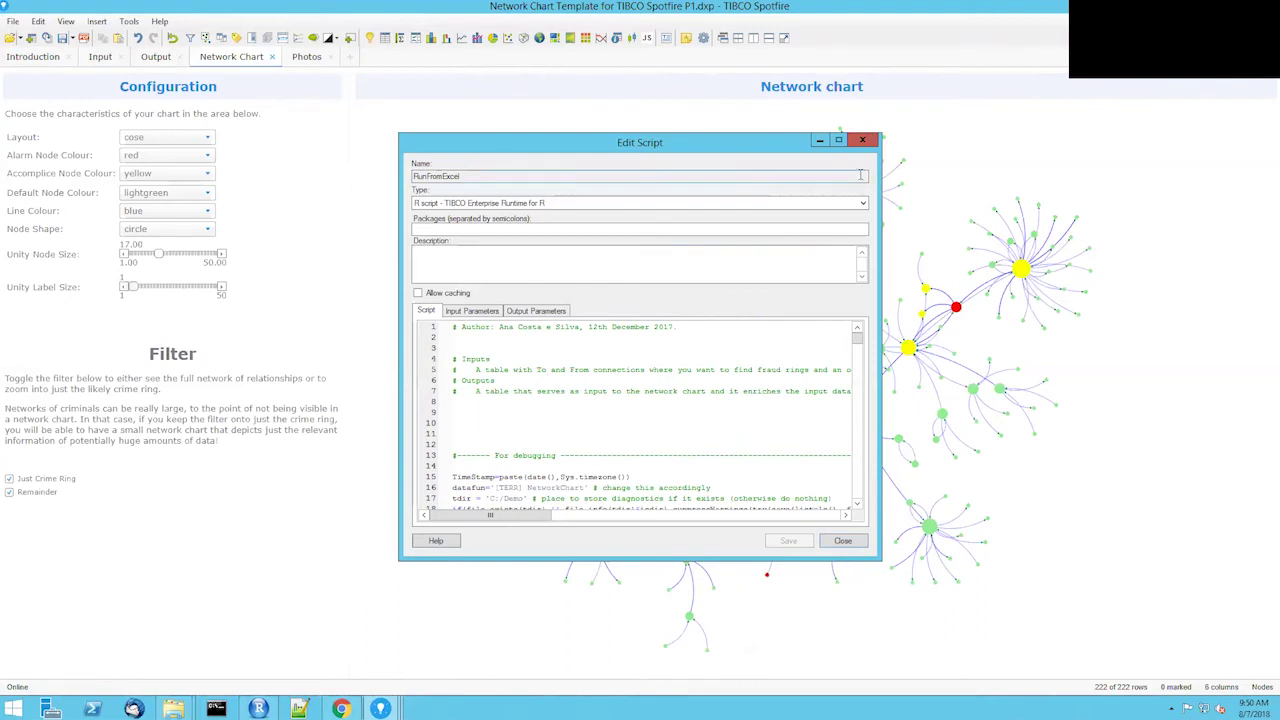
{"action": "left_click", "coordinate": [862, 141]}
{"action": "left_click", "coordinate": [857, 191]}
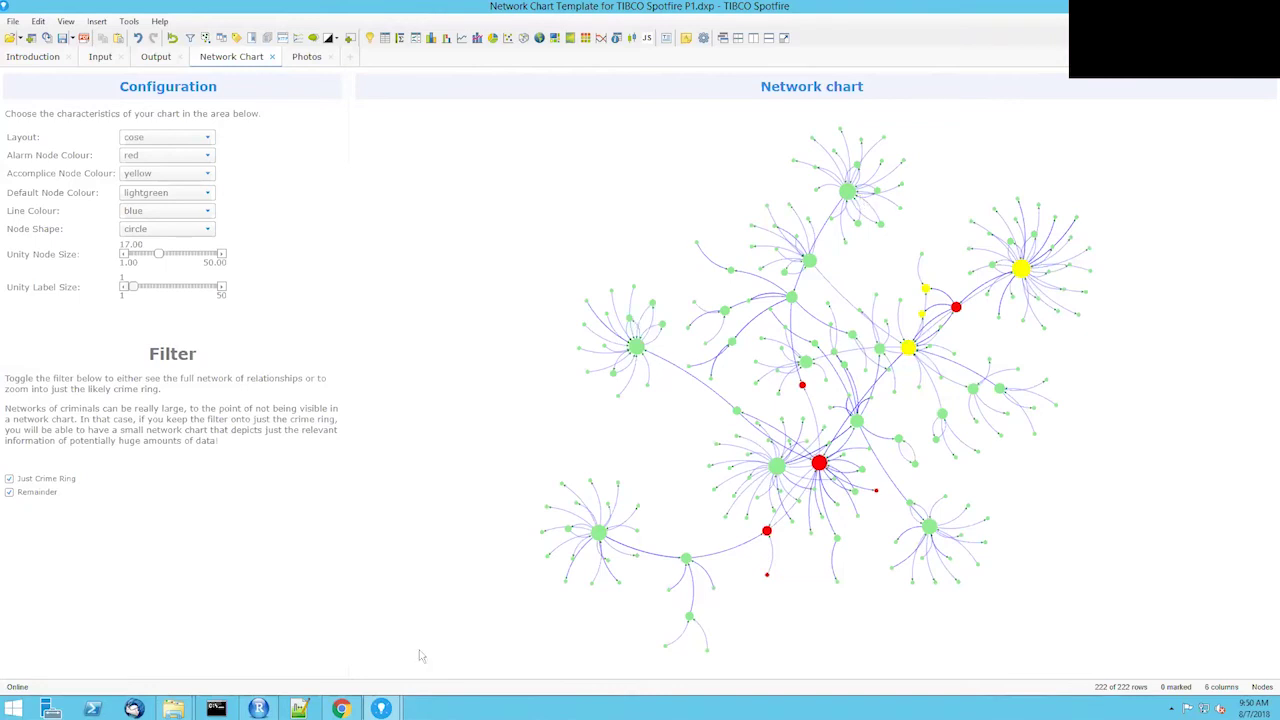
Switch to the DrSpotfire_August analysis in Spotfire.
{"action": "key", "text": "ctrl+Left"}
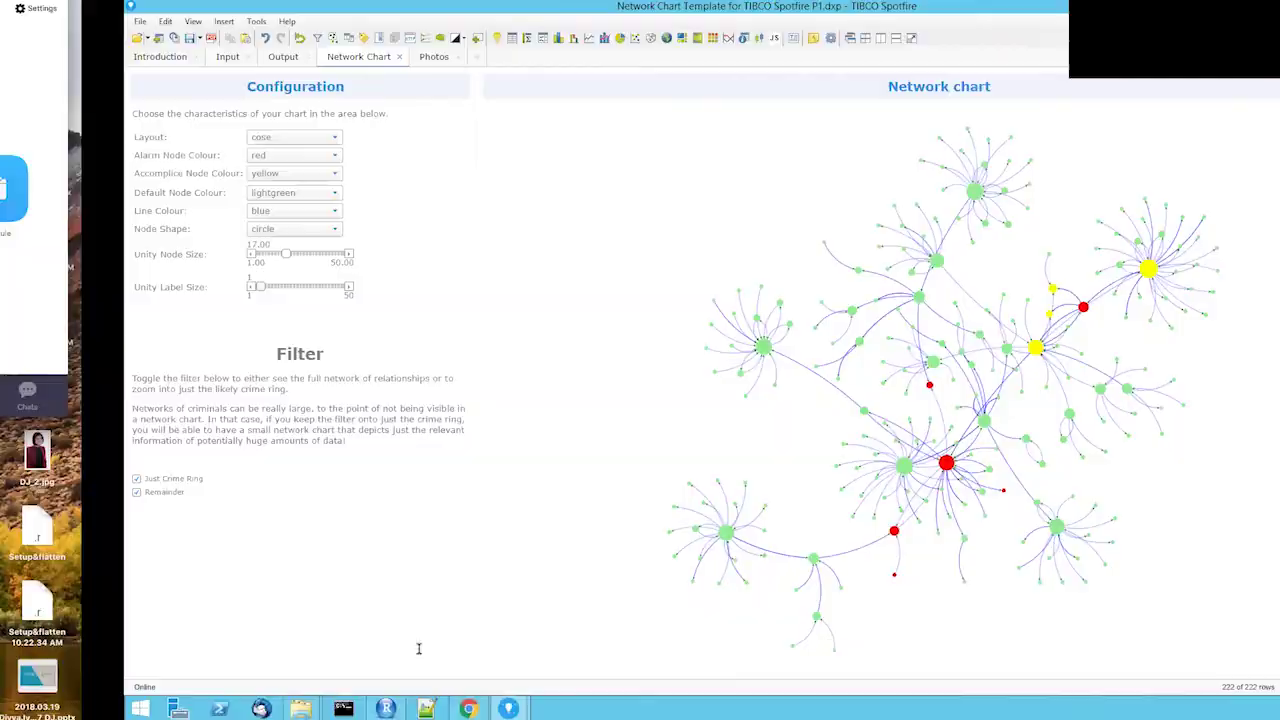
{"action": "key", "text": "ctrl+Right"}
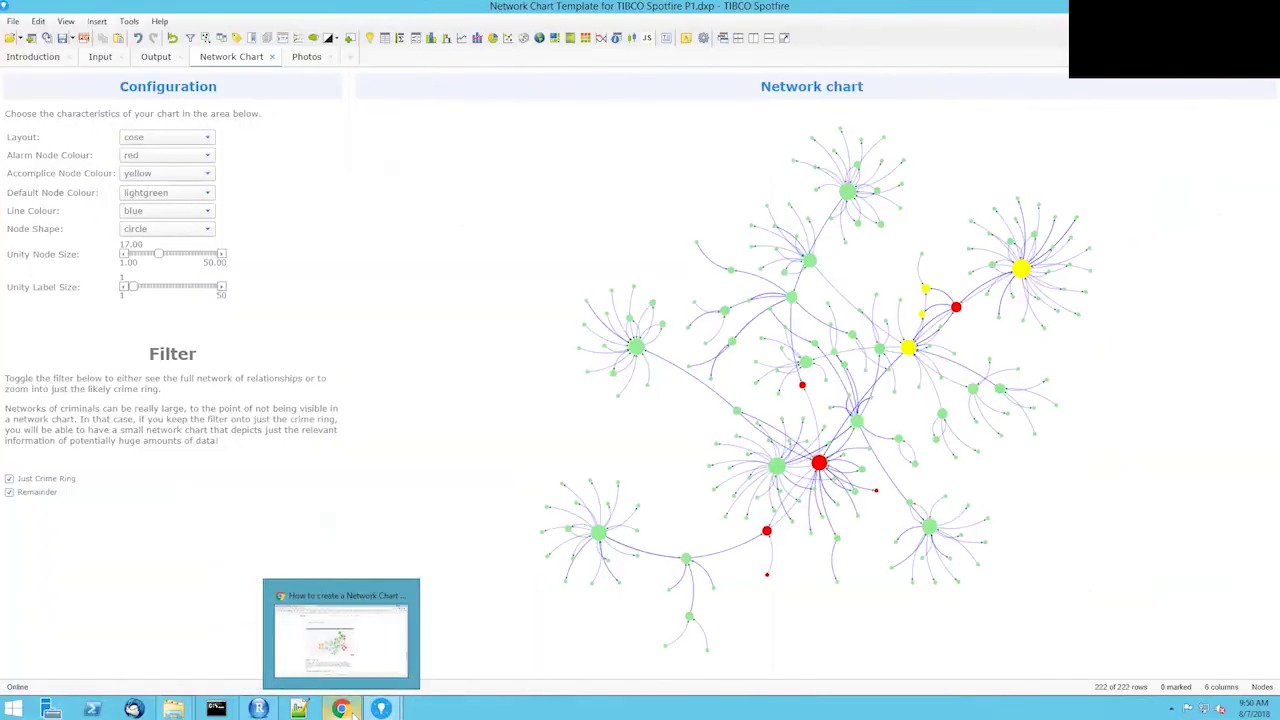
{"action": "mouse_move", "coordinate": [380, 708]}
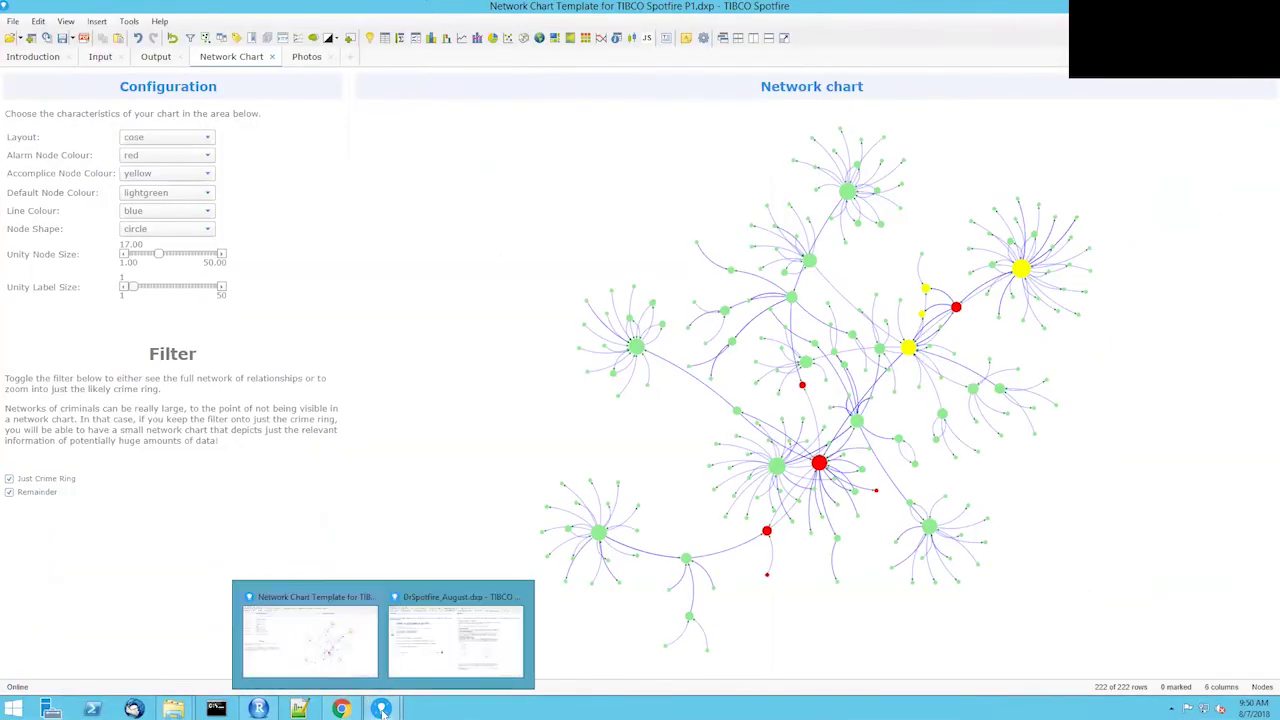
{"action": "left_click", "coordinate": [448, 632]}
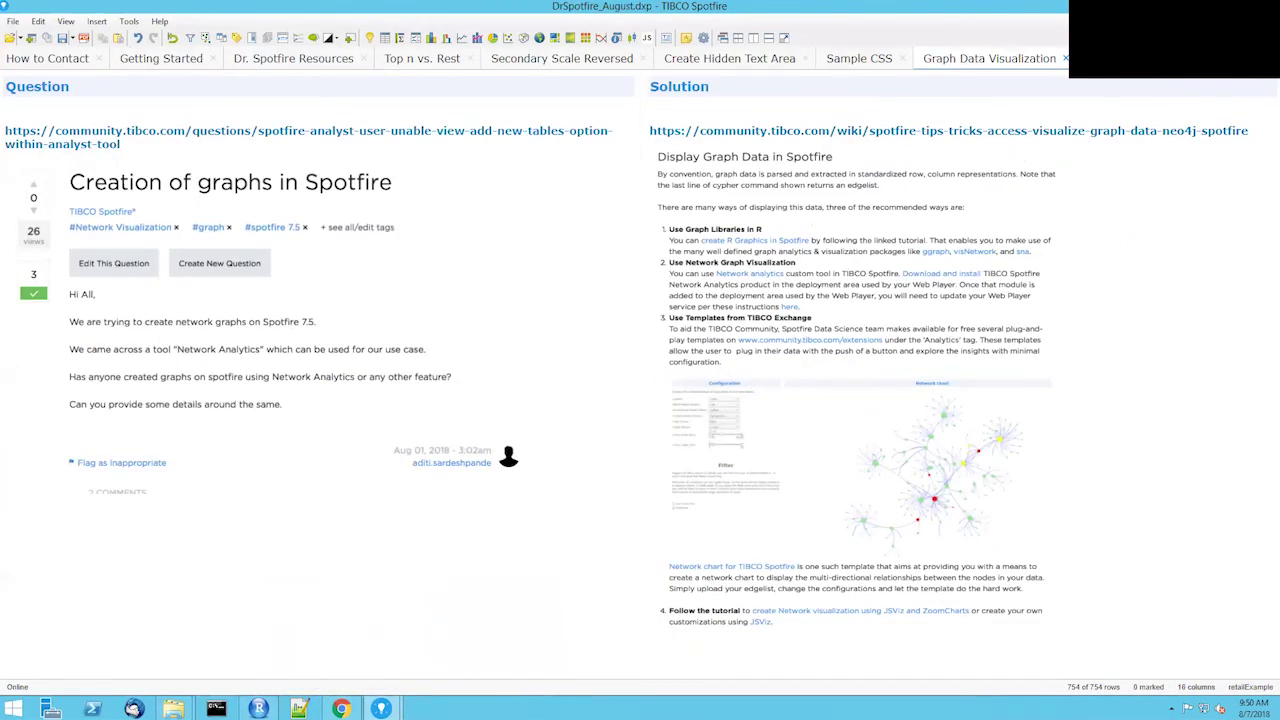
Open the Permissions page and locate the Add Data Tables command mentioned in the question.
{"action": "left_click", "coordinate": [1090, 58]}
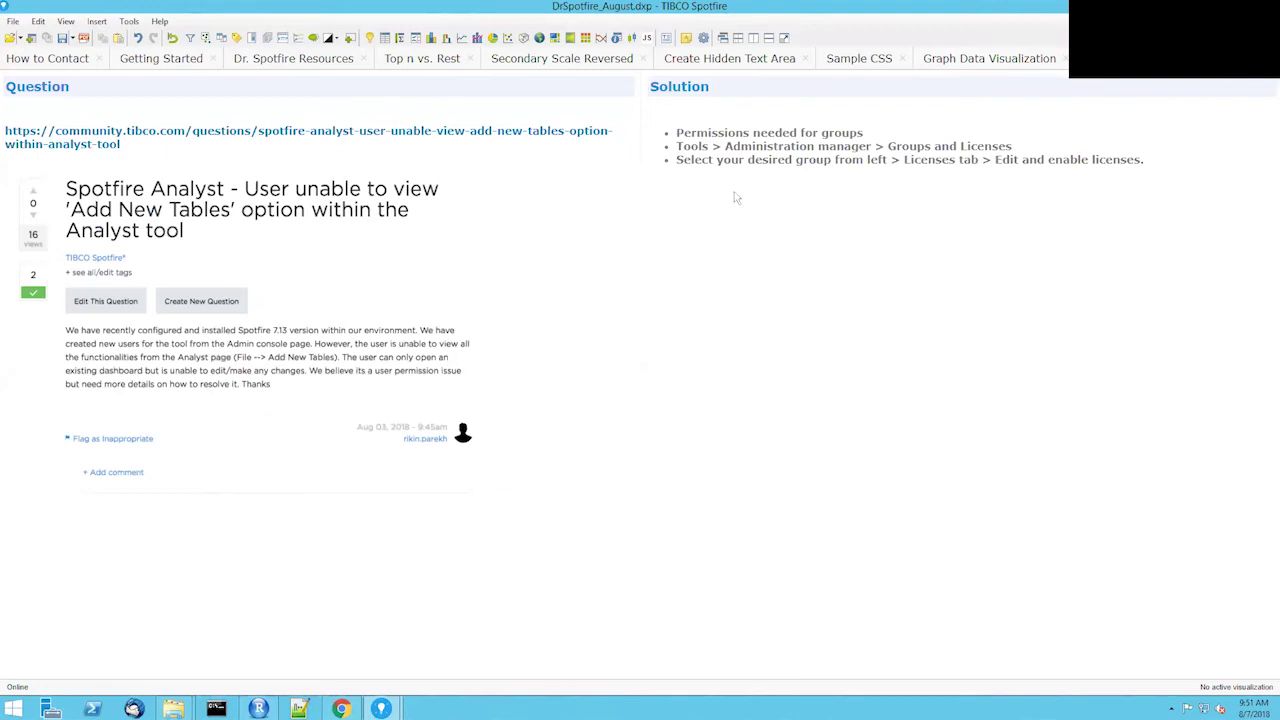
{"action": "left_click", "coordinate": [14, 22]}
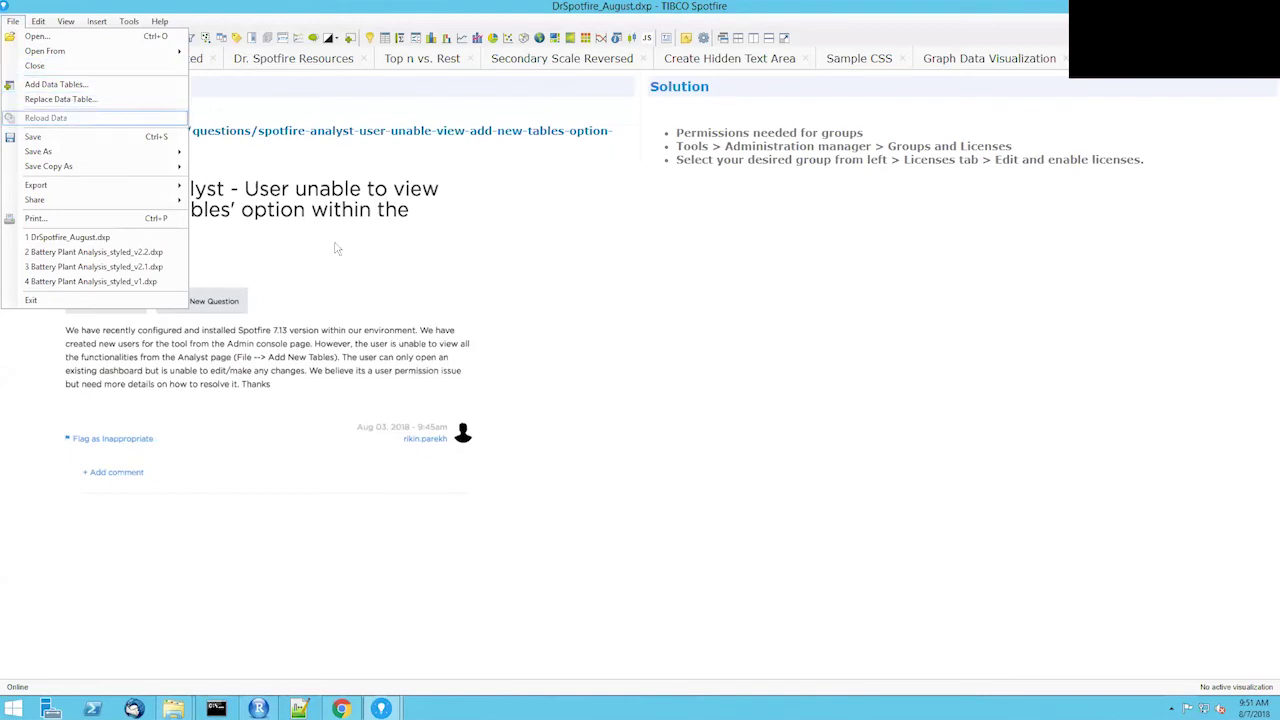
{"action": "left_click", "coordinate": [390, 333]}
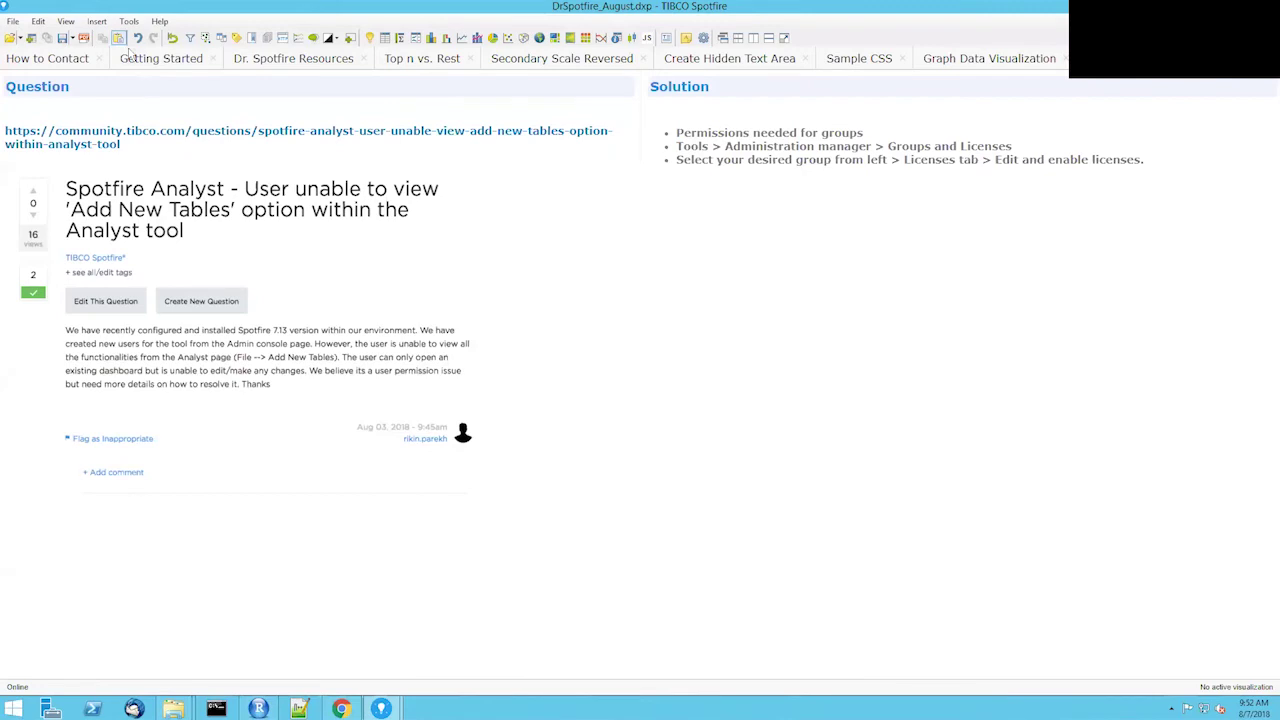
Open the Administration Manager, show the groups and licenses, and select the Everyone group.
{"action": "left_click", "coordinate": [128, 22]}
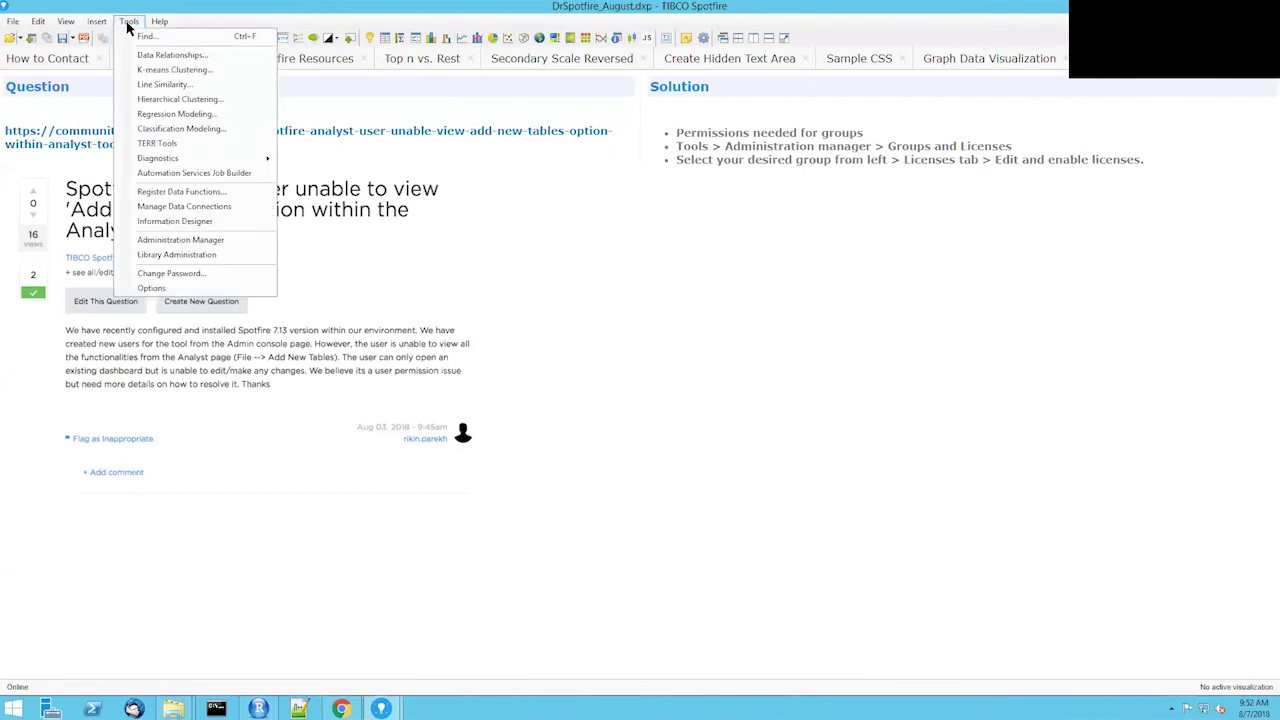
{"action": "left_click", "coordinate": [177, 247]}
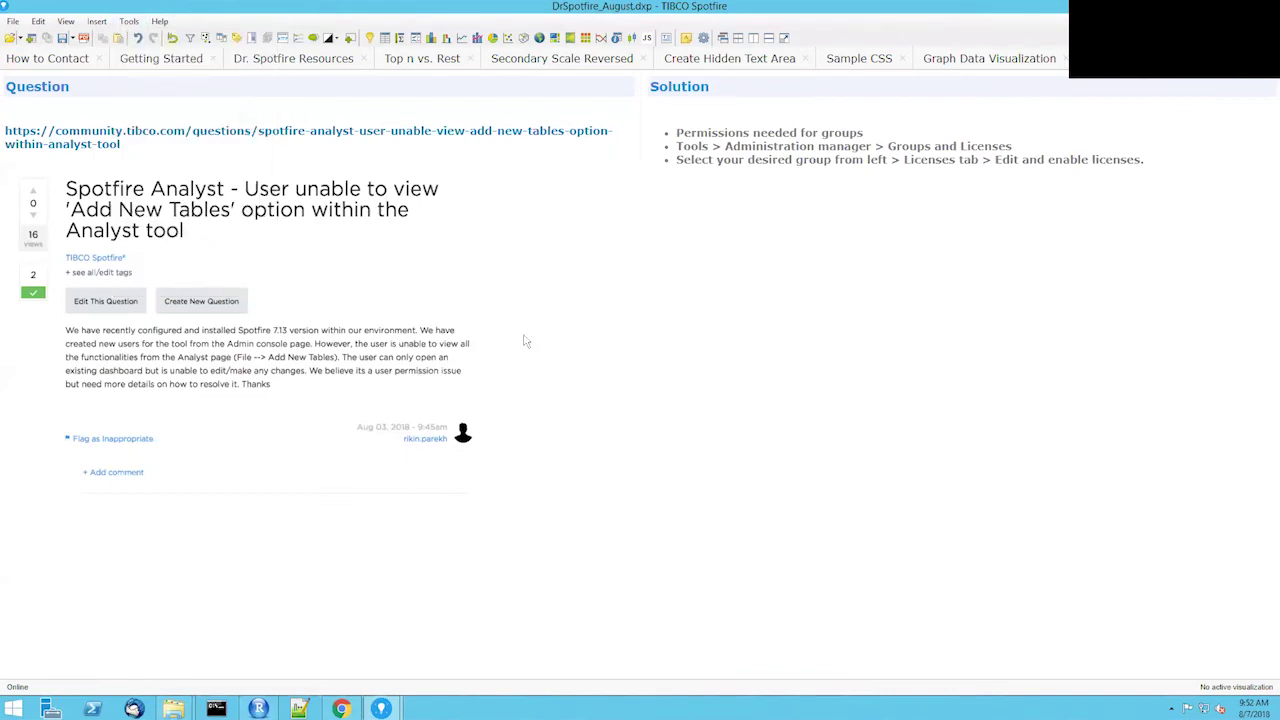
{"action": "left_click", "coordinate": [461, 199]}
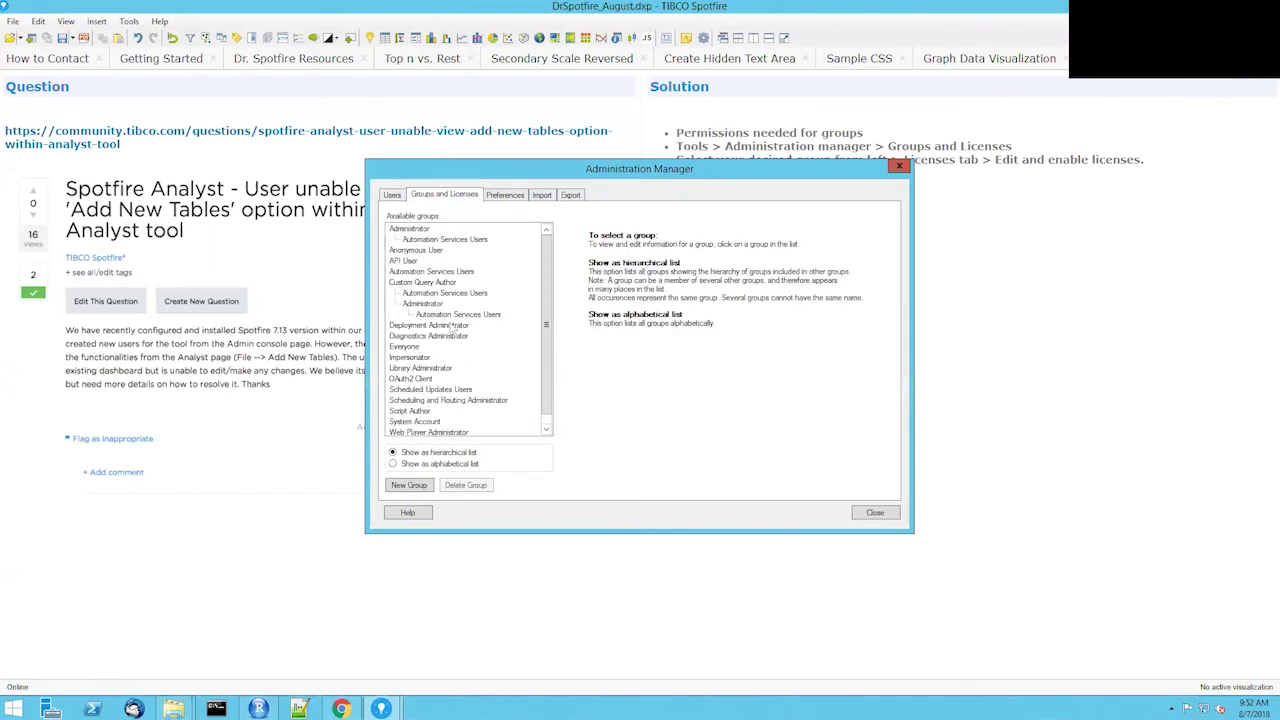
{"action": "scroll", "coordinate": [550, 343], "scroll_direction": "down", "scroll_amount": 1}
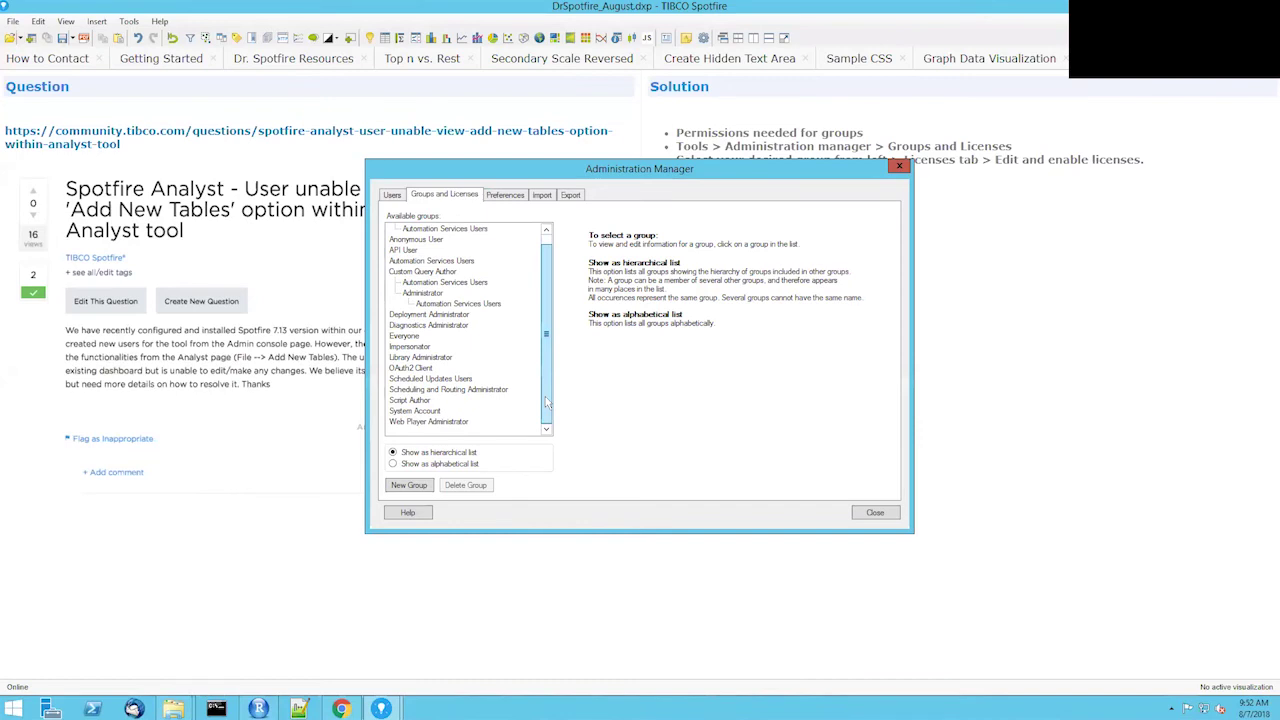
{"action": "scroll", "coordinate": [548, 343], "scroll_direction": "up", "scroll_amount": 1}
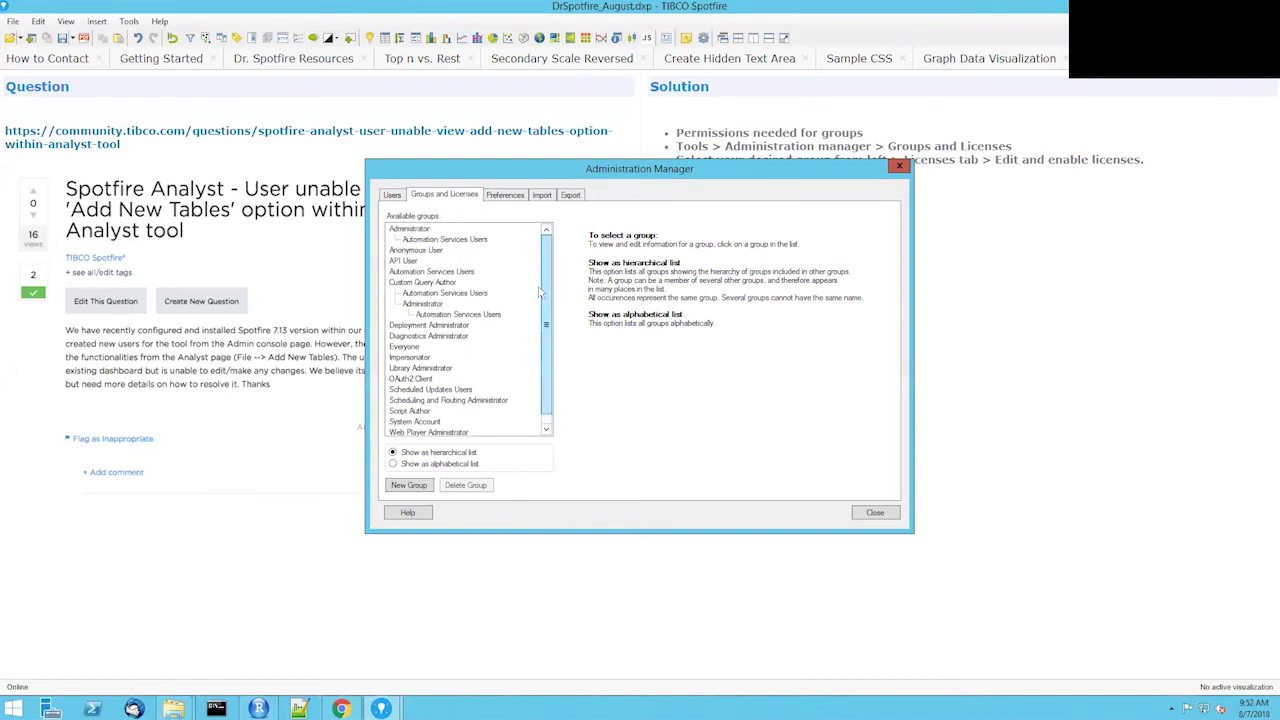
{"action": "left_click", "coordinate": [414, 349]}
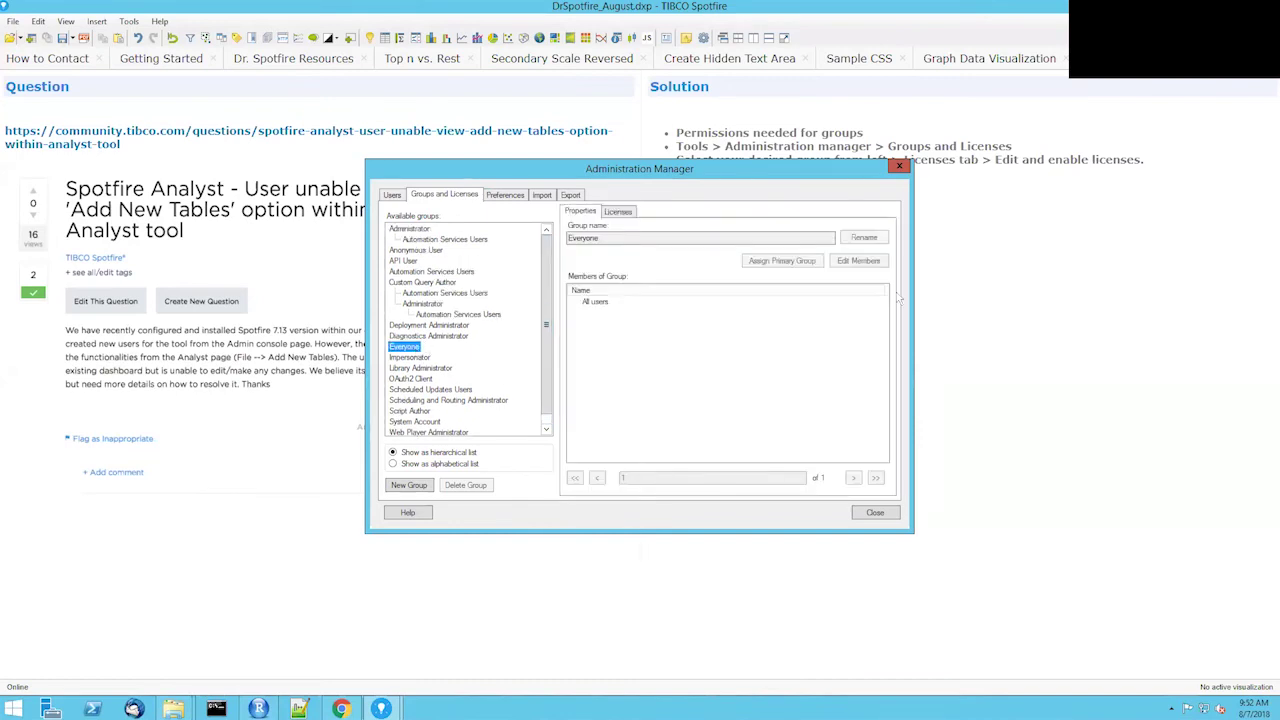
Show the Everyone group's licenses and examine the features listed under TIBCO Spotfire Analyst.
{"action": "left_click", "coordinate": [619, 212]}
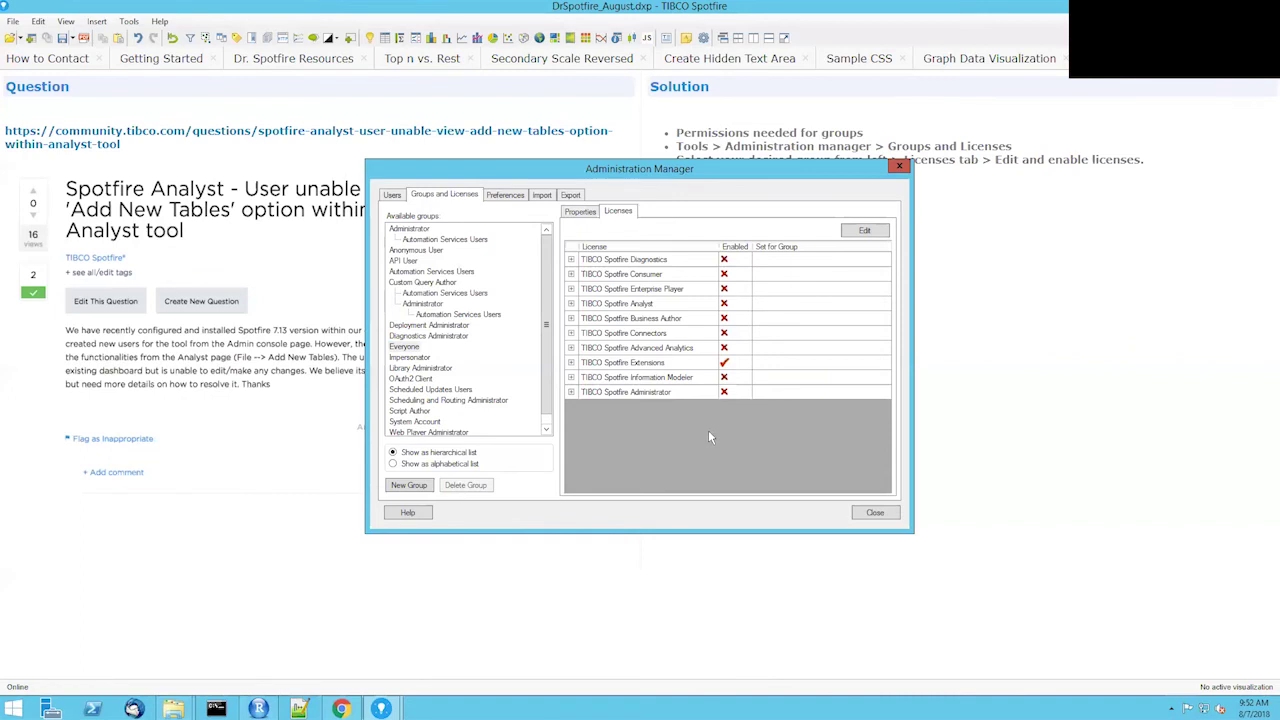
{"action": "left_click", "coordinate": [571, 303]}
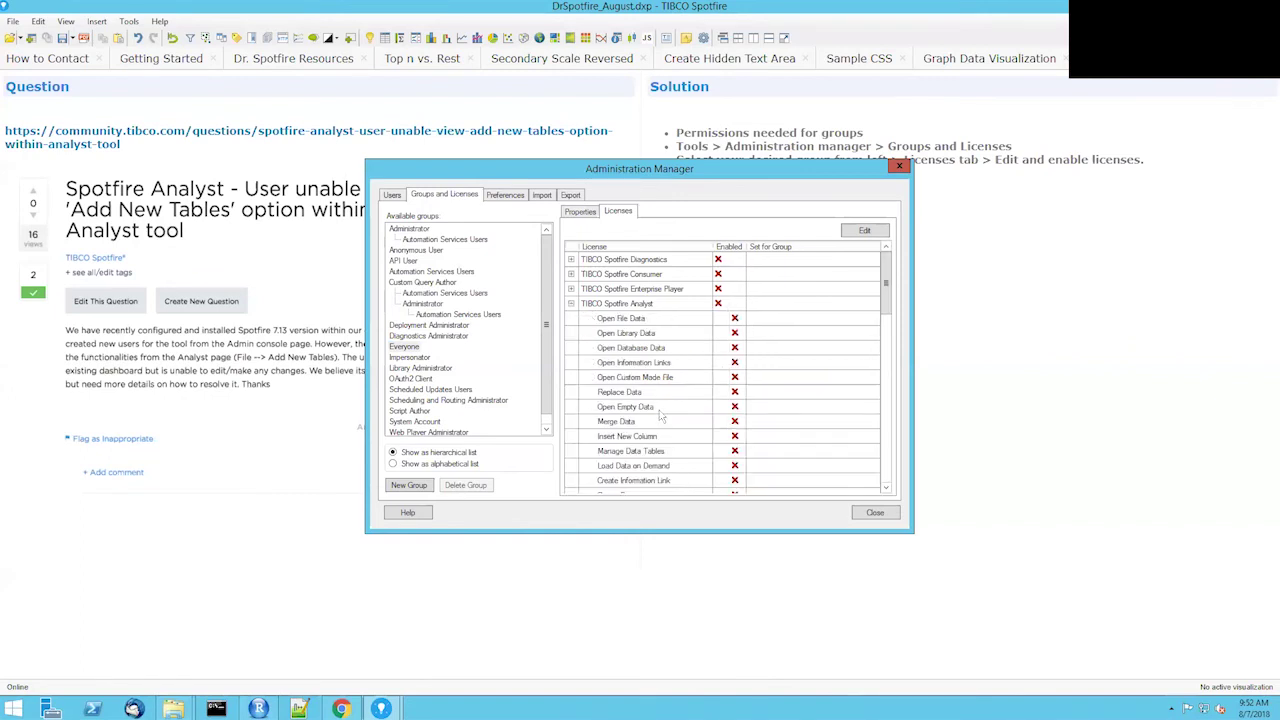
{"action": "scroll", "coordinate": [660, 415], "scroll_direction": "down", "scroll_amount": 10}
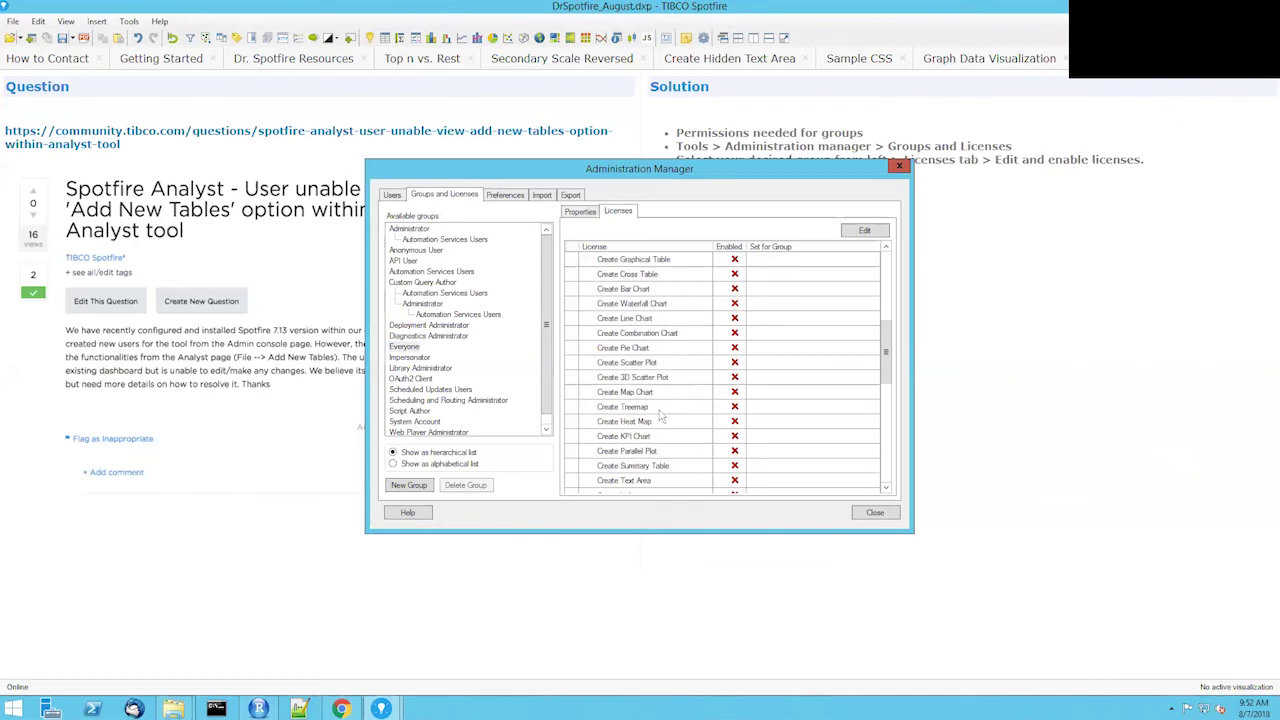
{"action": "scroll", "coordinate": [660, 415], "scroll_direction": "up", "scroll_amount": 10}
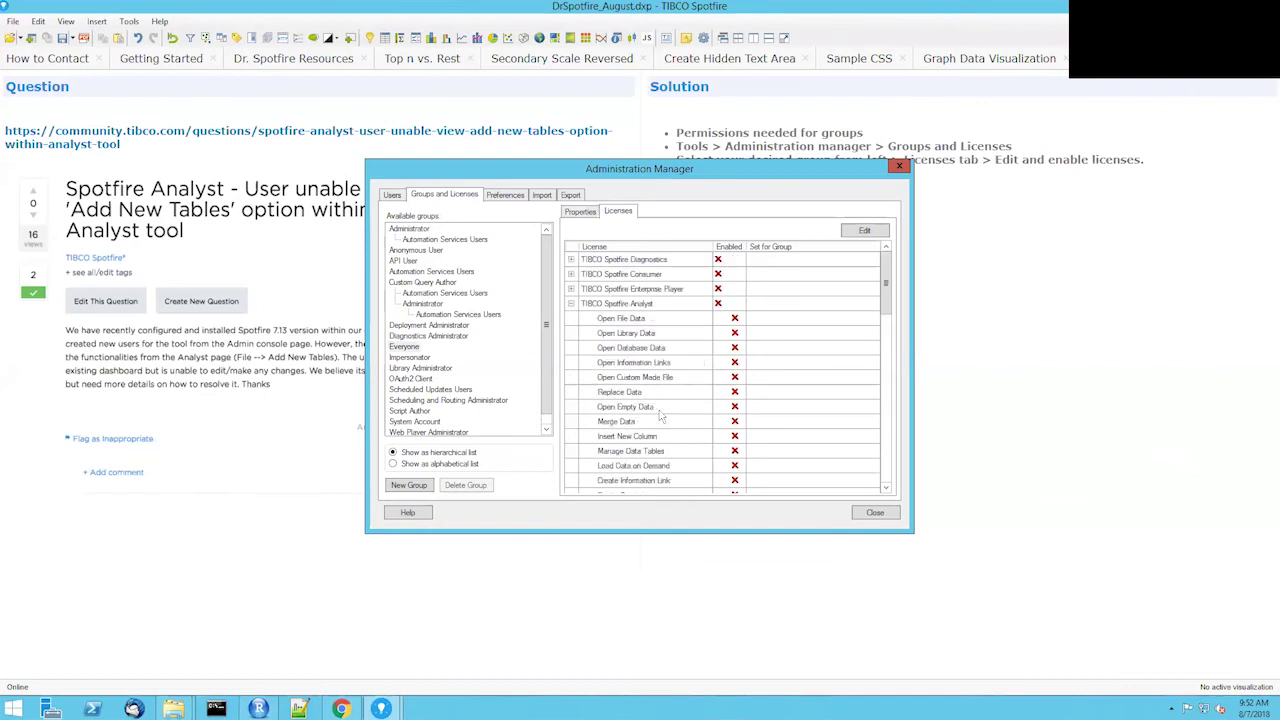
View the license editing options for the Everyone group, then close them and the Administration Manager without changes.
{"action": "left_click", "coordinate": [862, 230]}
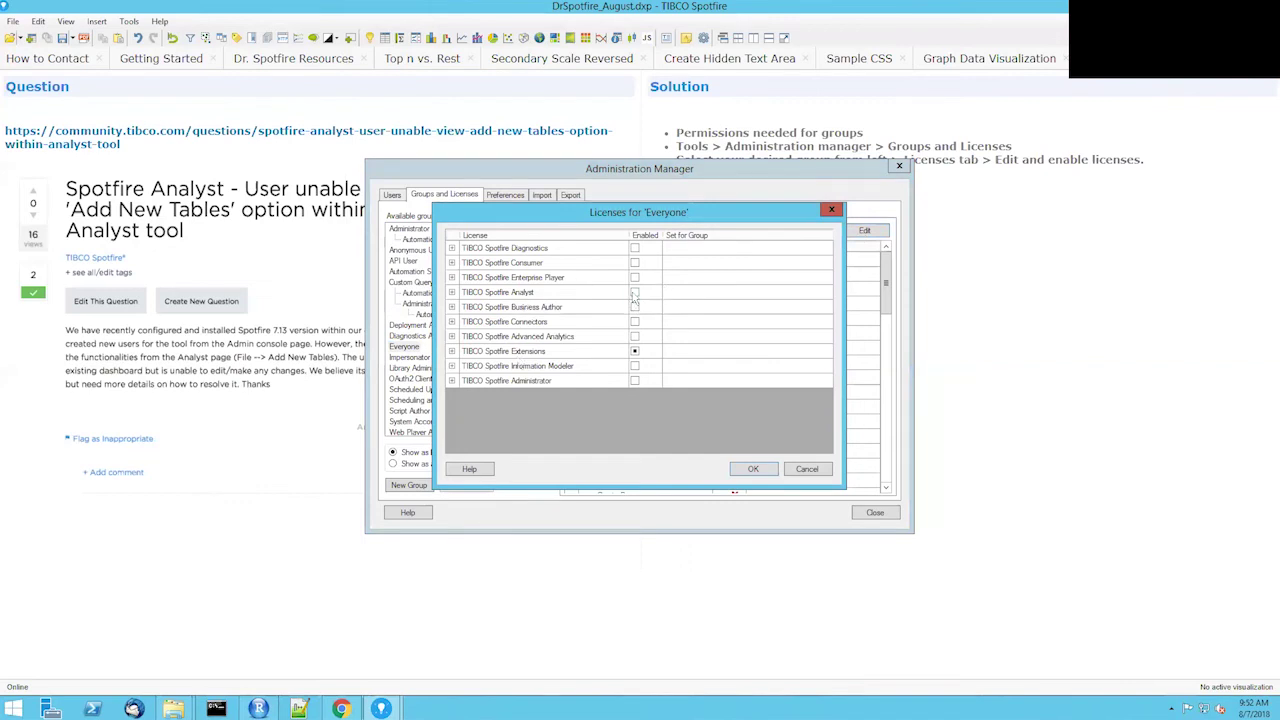
{"action": "left_click", "coordinate": [831, 209]}
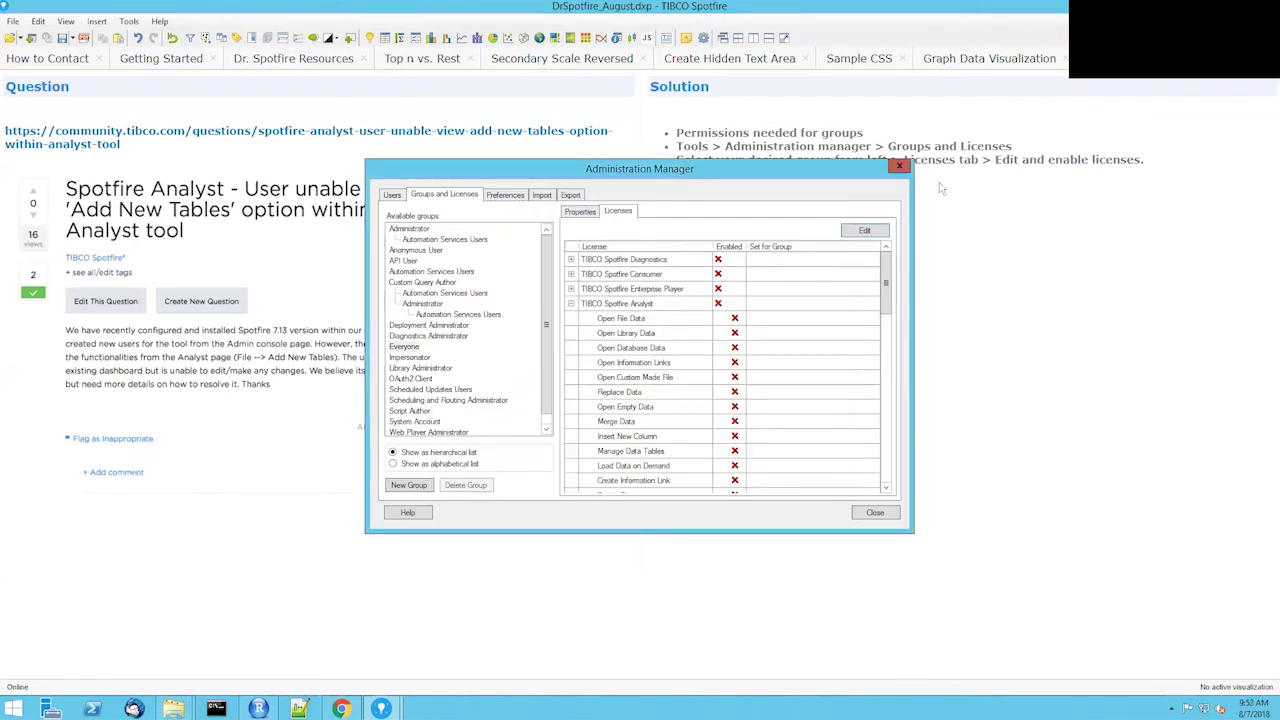
{"action": "left_click", "coordinate": [900, 166]}
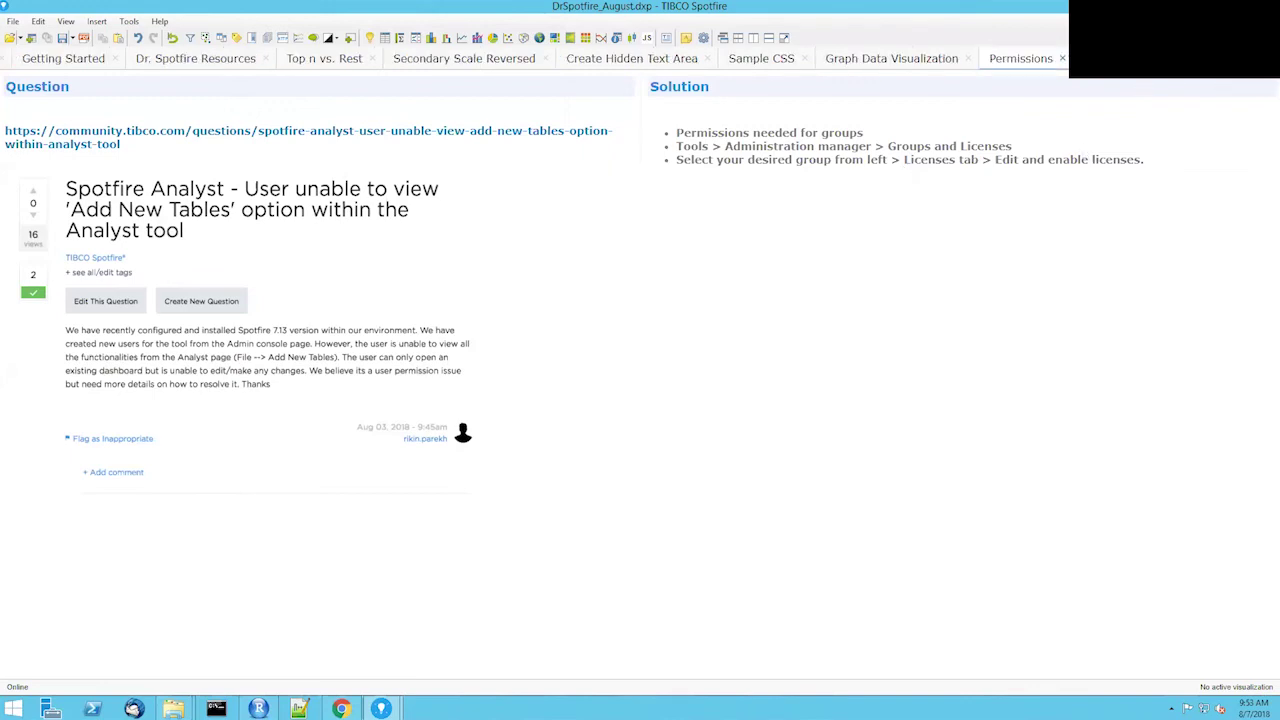
Go to the page about creating a slope on a decline curve and dismiss the scatter plot's axis options.
{"action": "key", "text": "ctrl+Tab"}
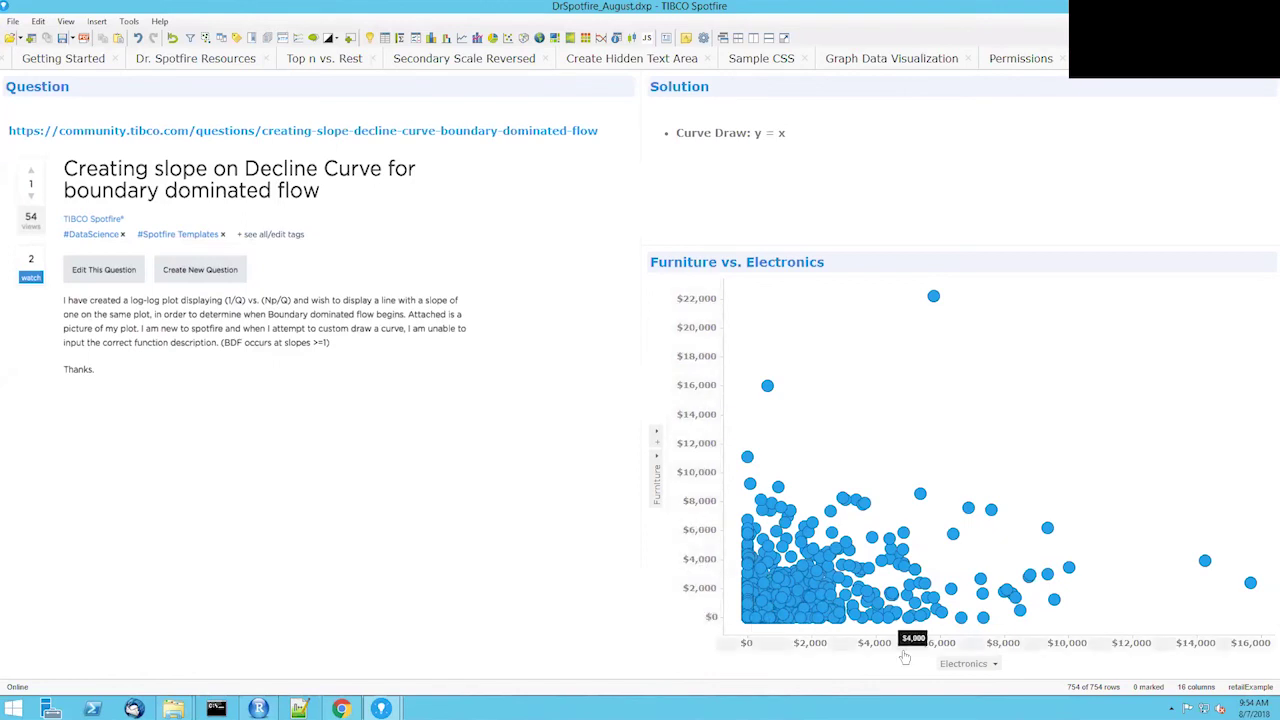
{"action": "left_click", "coordinate": [673, 516]}
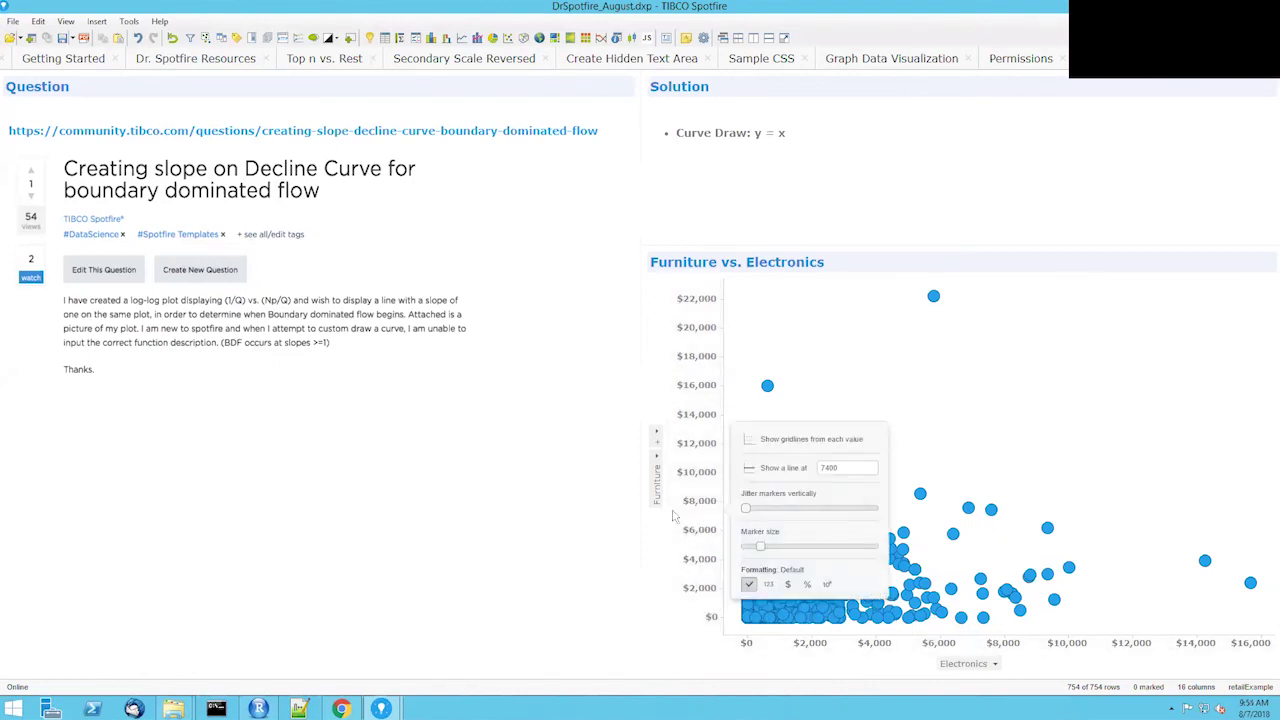
{"action": "left_click", "coordinate": [1113, 383]}
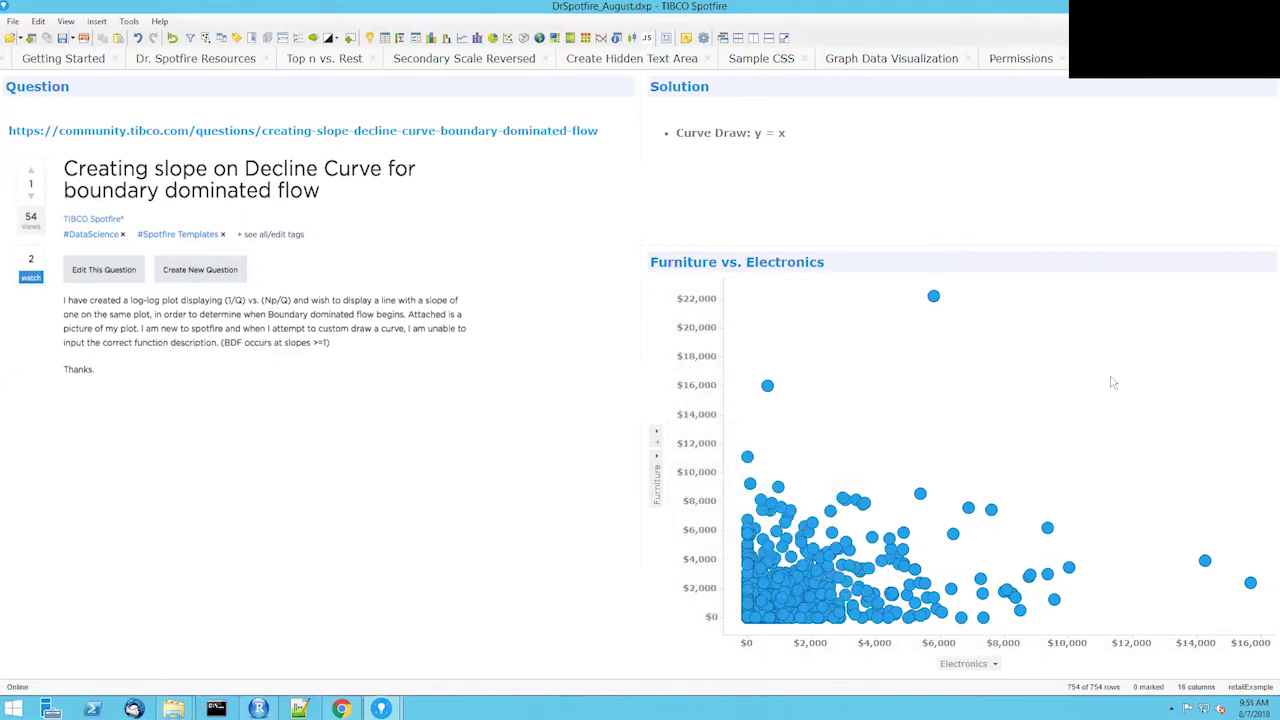
Set the X-axis of the Furniture vs. Electronics scatter plot to a log scale in its properties.
{"action": "right_click", "coordinate": [1113, 383]}
{"action": "left_click", "coordinate": [1168, 677]}
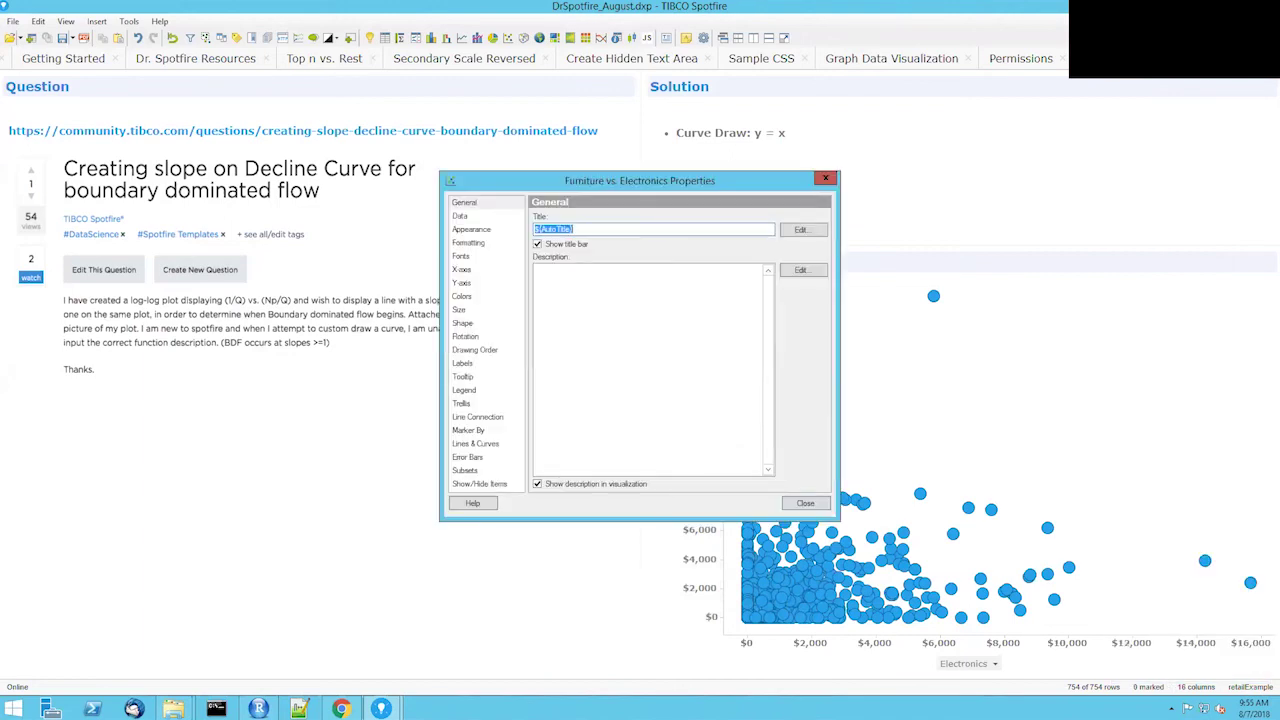
{"action": "left_click_drag", "start_coordinate": [716, 184], "coordinate": [458, 193]}
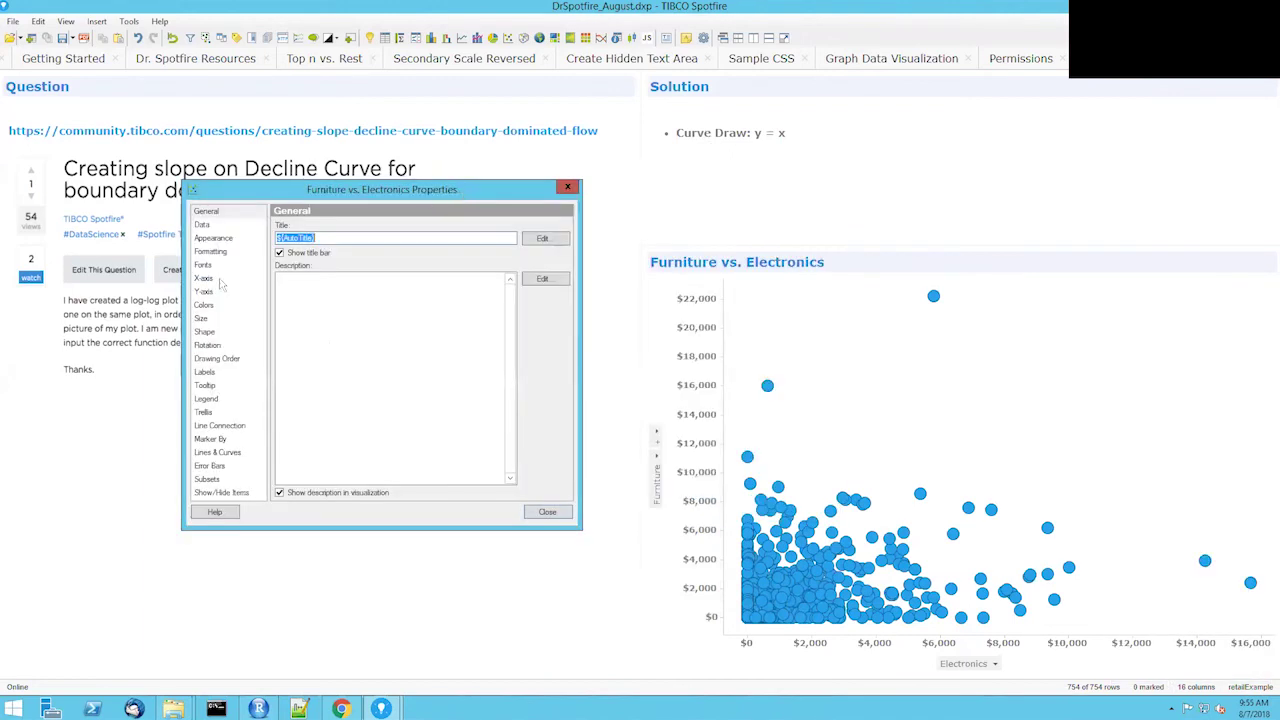
{"action": "left_click", "coordinate": [203, 280]}
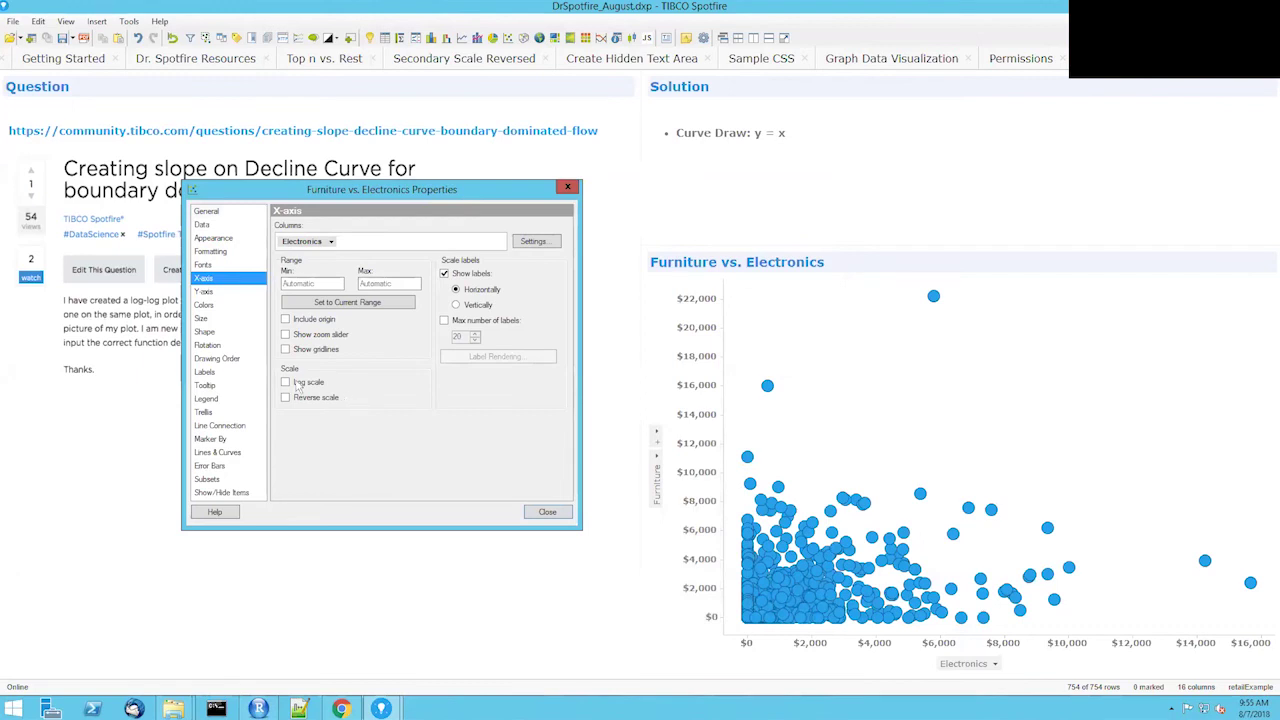
{"action": "left_click", "coordinate": [286, 383]}
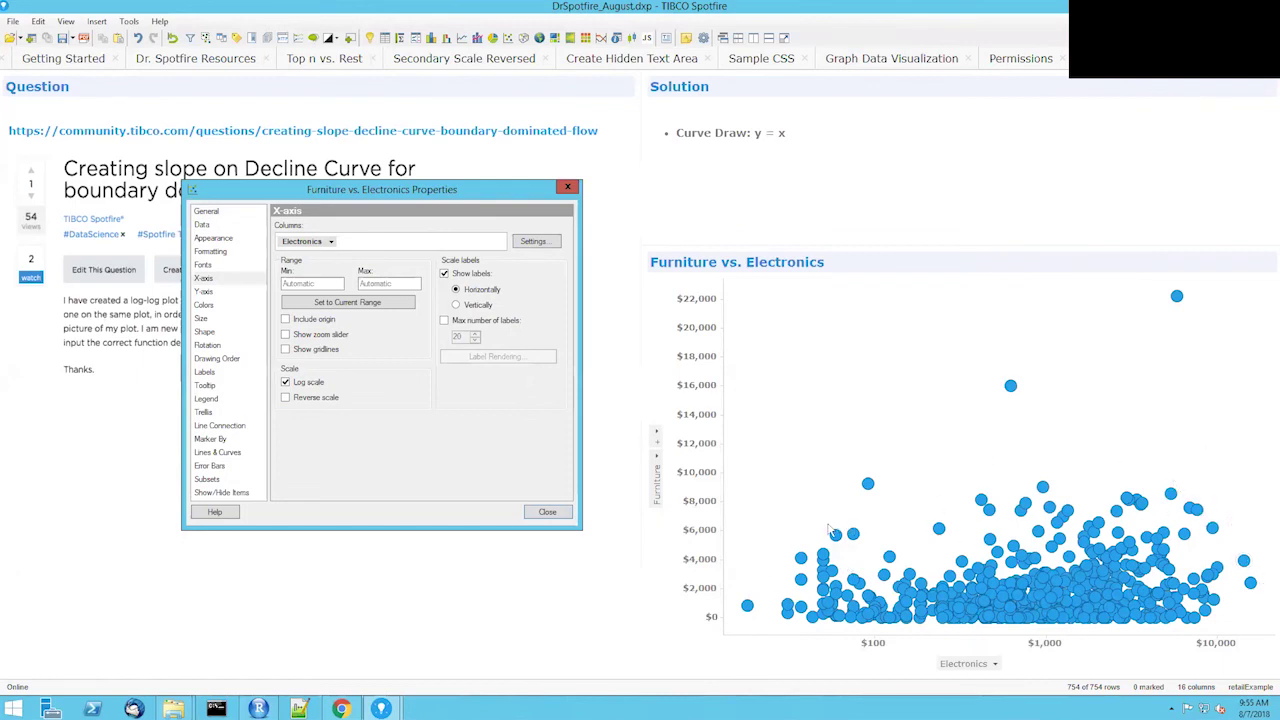
Start a Curve Draw in the scatter plot's lines and curves with the expression x + 100.
{"action": "left_click", "coordinate": [218, 452]}
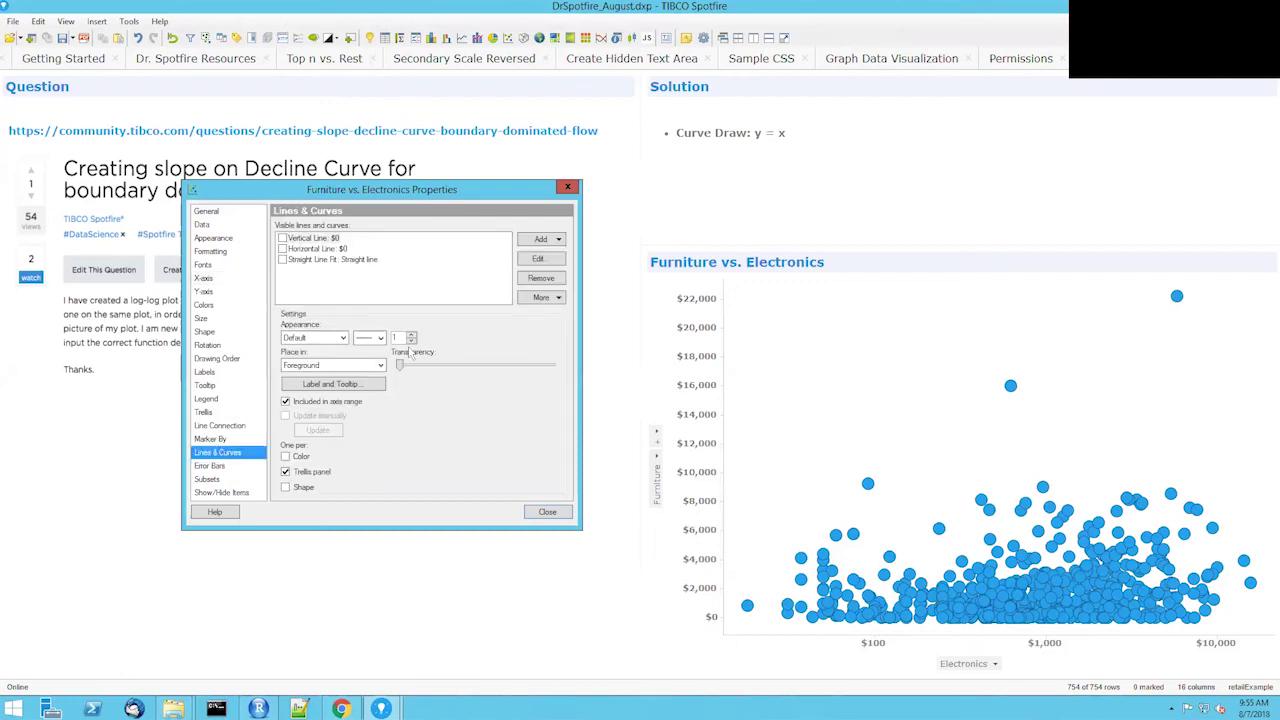
{"action": "left_click", "coordinate": [560, 241]}
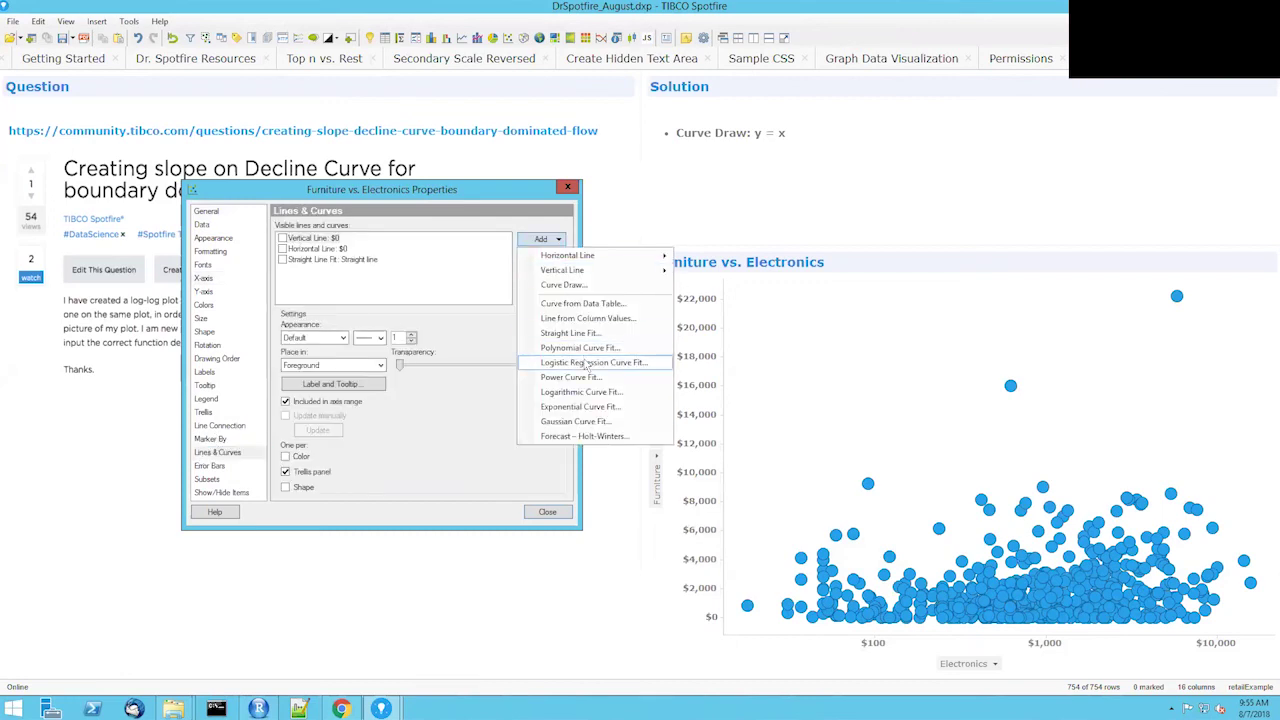
{"action": "left_click", "coordinate": [578, 288]}
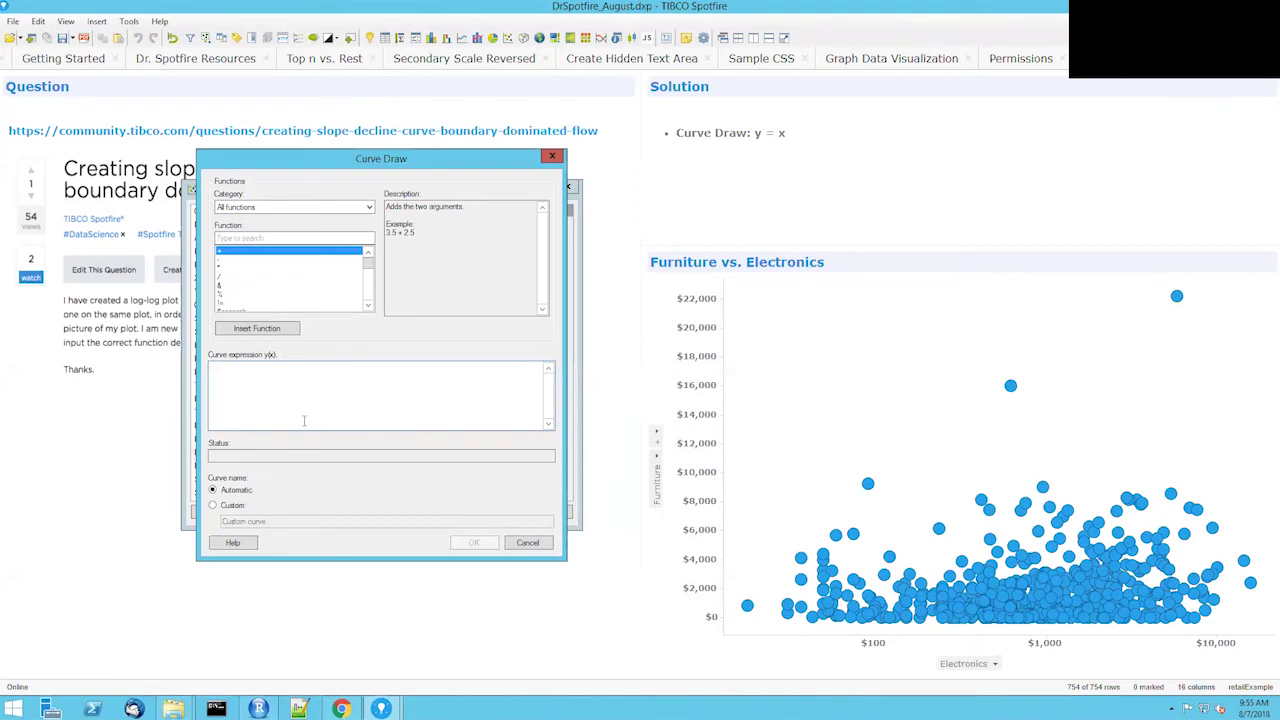
{"action": "type", "text": "x"}
{"action": "type", "text": "+ 100"}
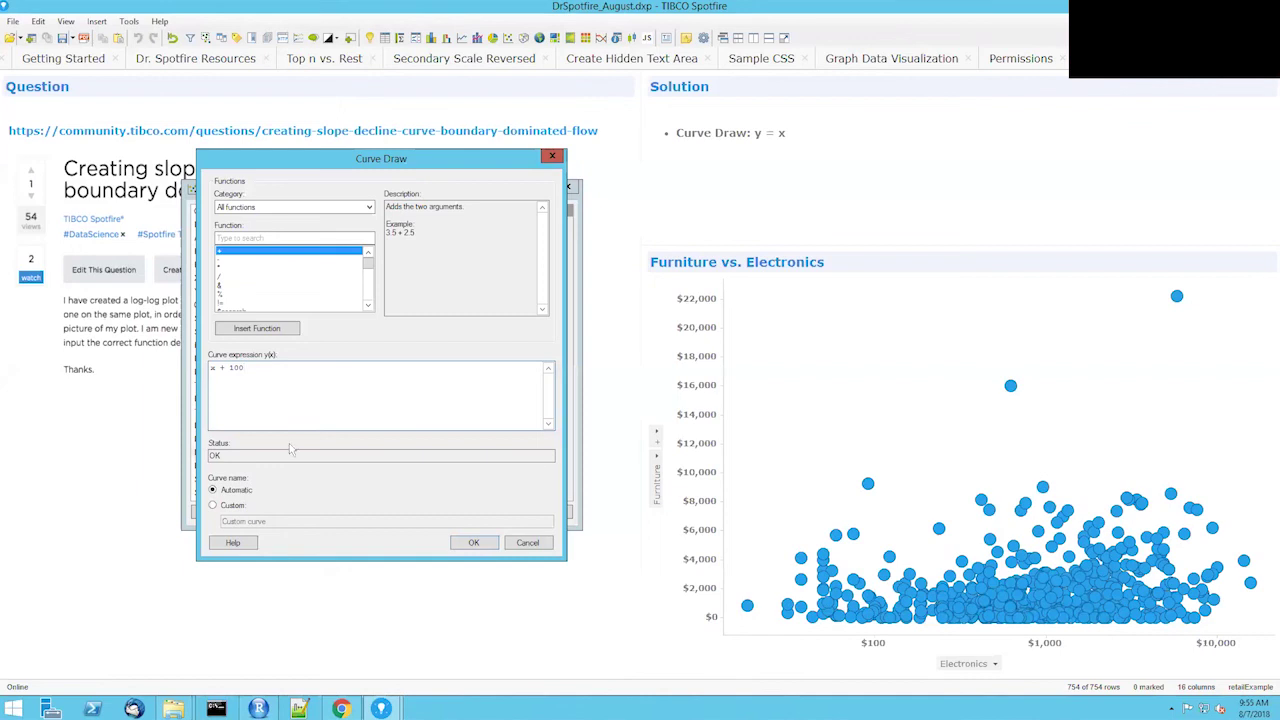
Reduce the curve expression to x, give the curve the custom name "Slope 1 line" and add it to the plot.
{"action": "key", "text": "BackSpace"}
{"action": "key", "text": "BackSpace"}
{"action": "key", "text": "BackSpace"}
{"action": "key", "text": "BackSpace"}
{"action": "key", "text": "BackSpace"}
{"action": "left_click", "coordinate": [213, 505]}
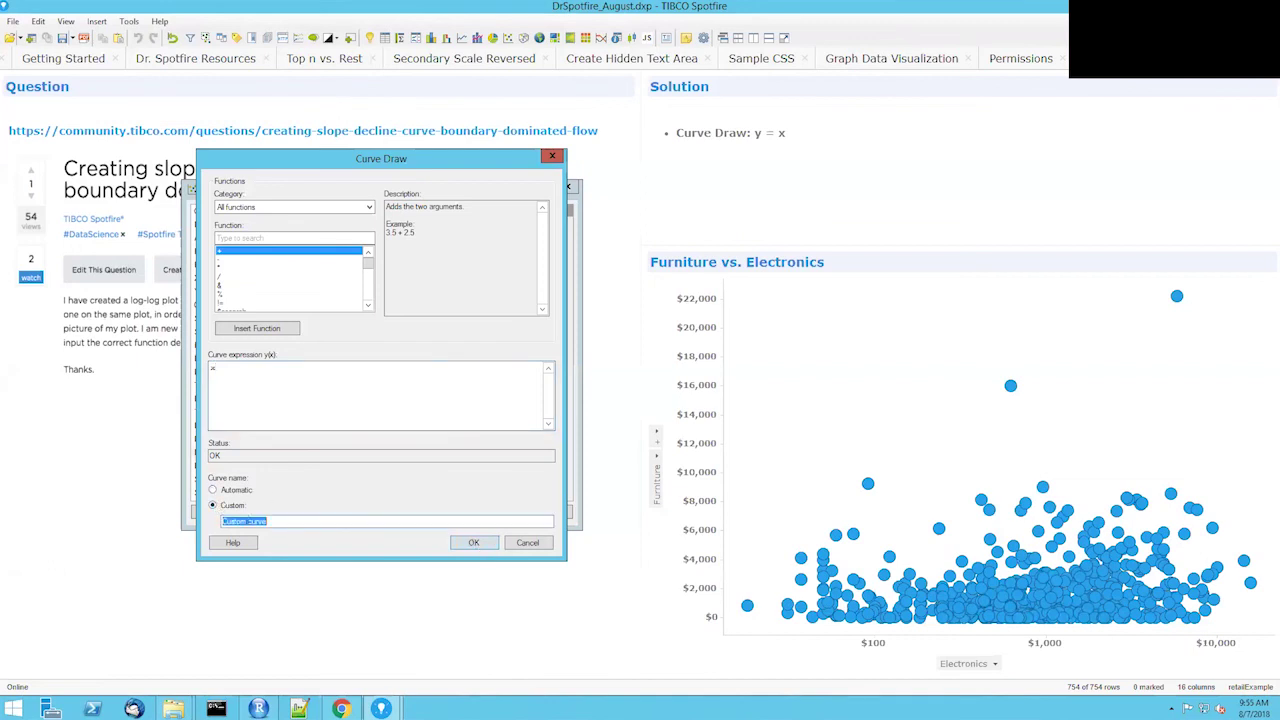
{"action": "type", "text": "Slope 1 line"}
{"action": "left_click", "coordinate": [473, 545]}
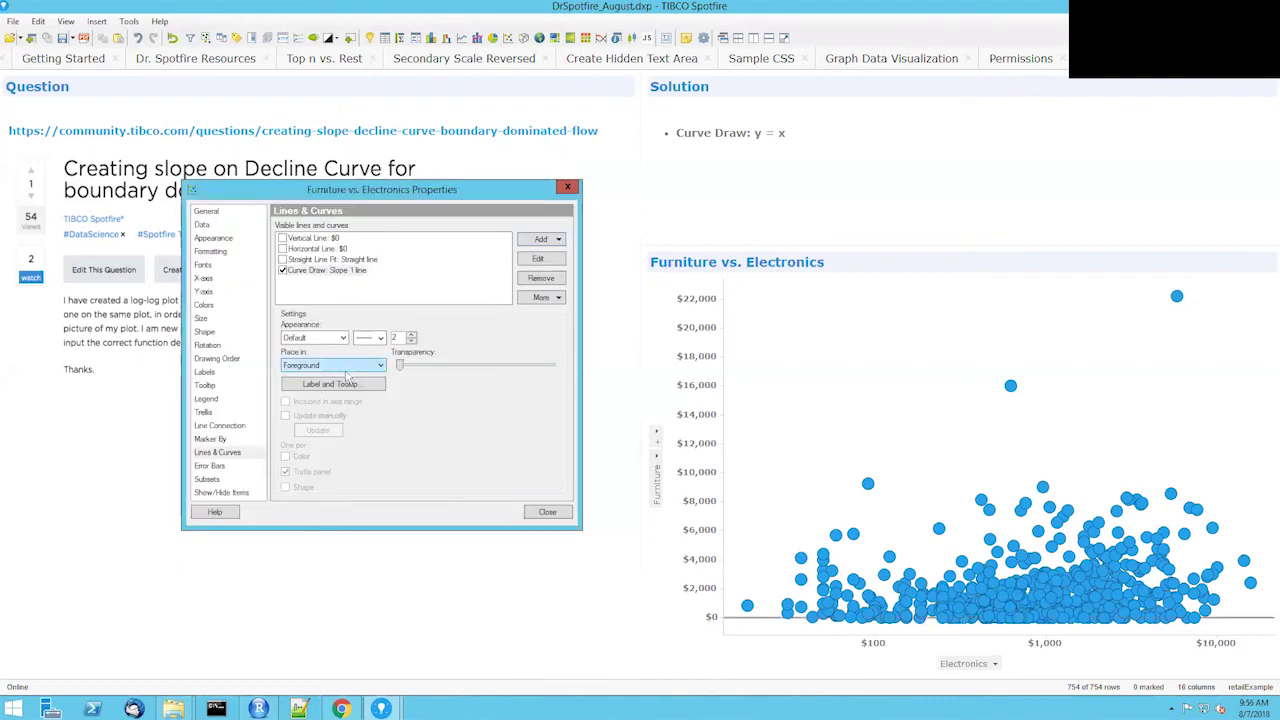
Display the curve name as a label on the Slope 1 line.
{"action": "left_click", "coordinate": [348, 383]}
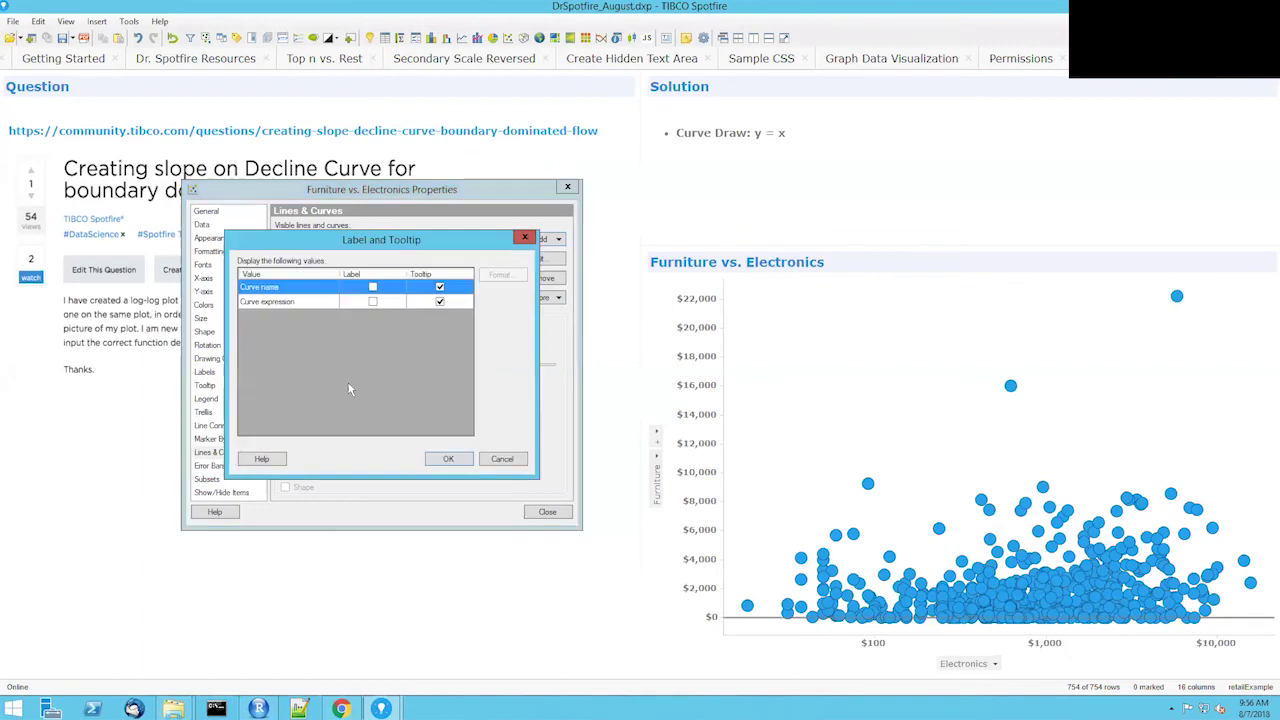
{"action": "left_click", "coordinate": [372, 287]}
{"action": "left_click", "coordinate": [462, 459]}
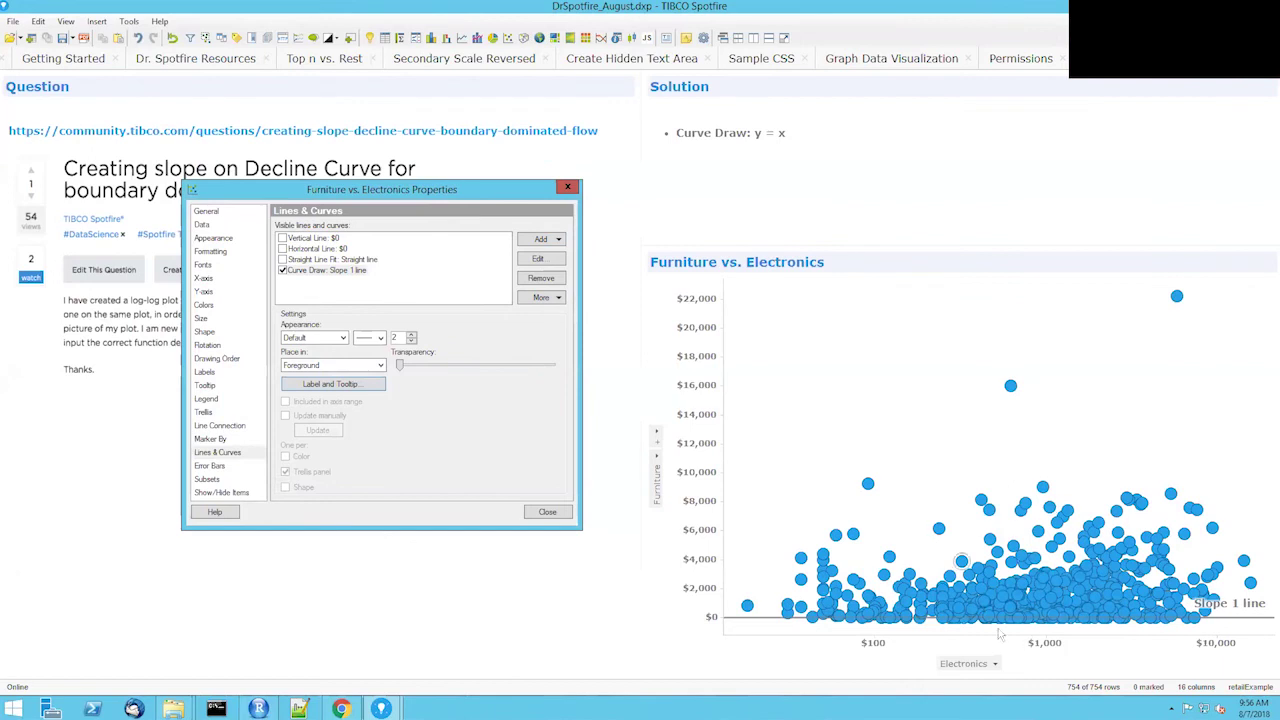
Switch the X-axis log scale off and back on to compare the Slope 1 line on both scales.
{"action": "mouse_move", "coordinate": [1112, 618]}
{"action": "left_click", "coordinate": [203, 278]}
{"action": "left_click", "coordinate": [285, 383]}
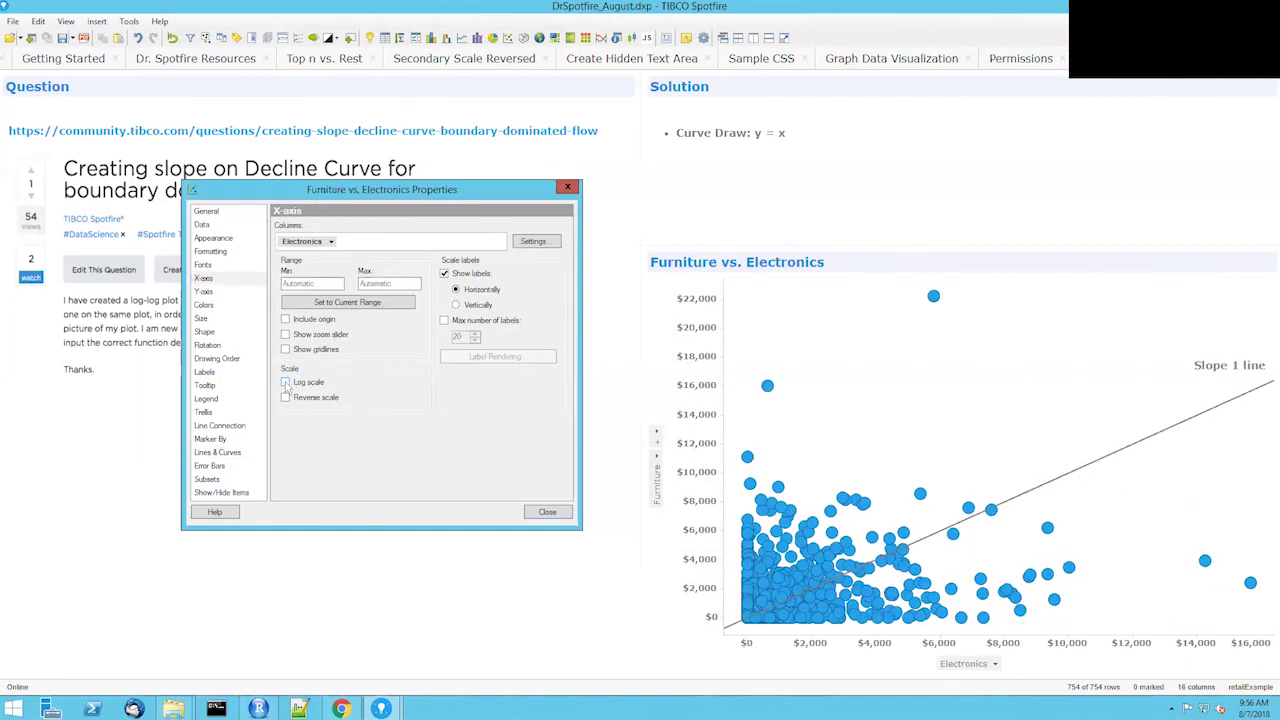
{"action": "left_click", "coordinate": [286, 383]}
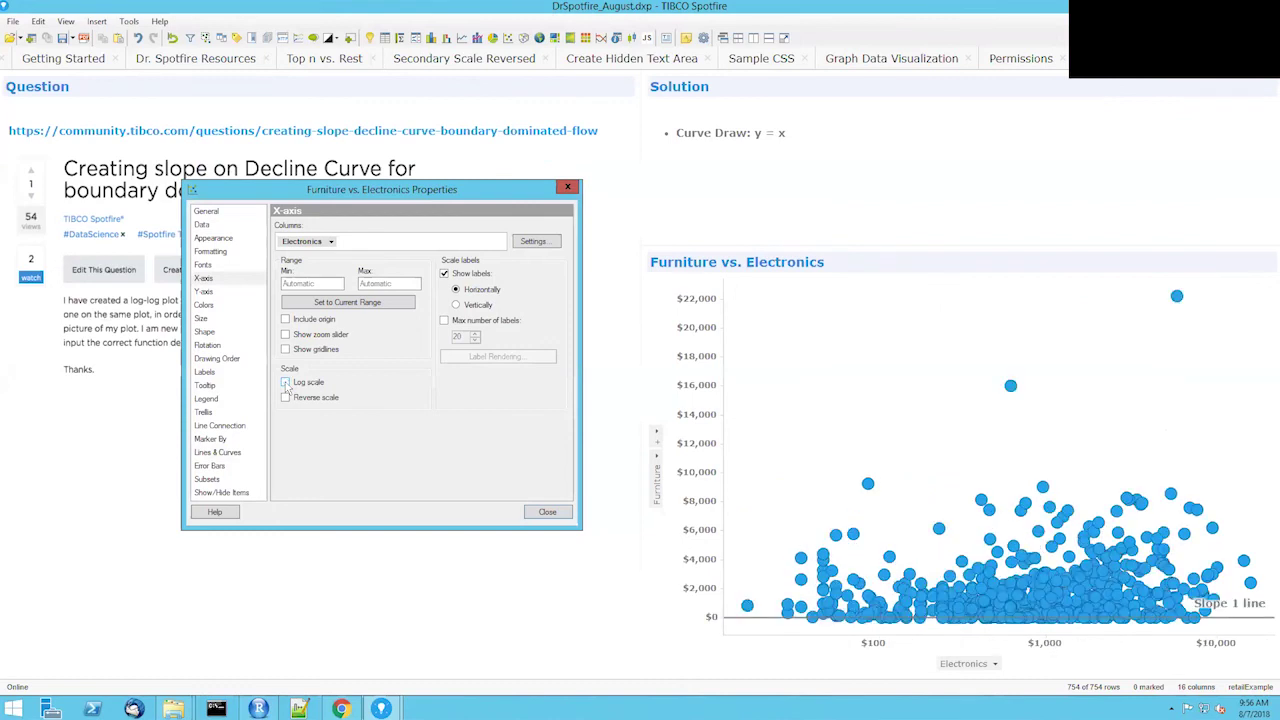
{"action": "left_click", "coordinate": [286, 383]}
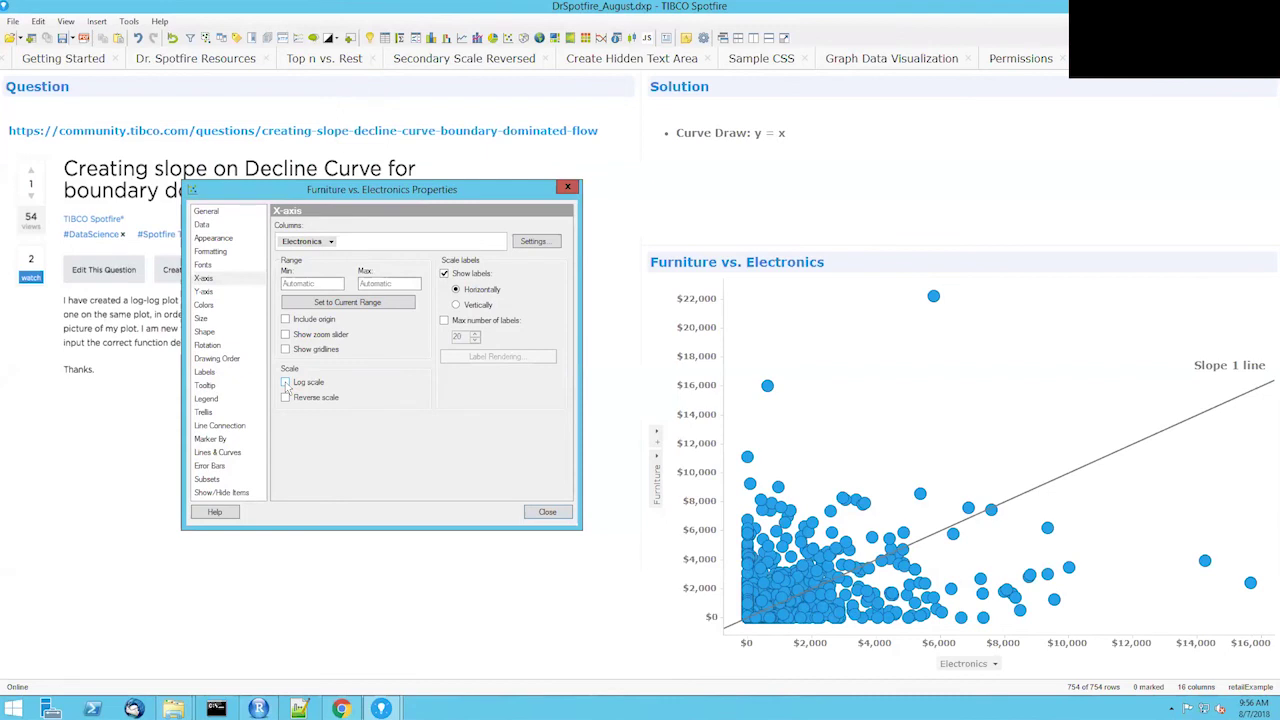
Set the scatter plot's Y-axis to a log scale, close its properties and switch from Spotfire to the Mac desktop.
{"action": "left_click", "coordinate": [210, 292]}
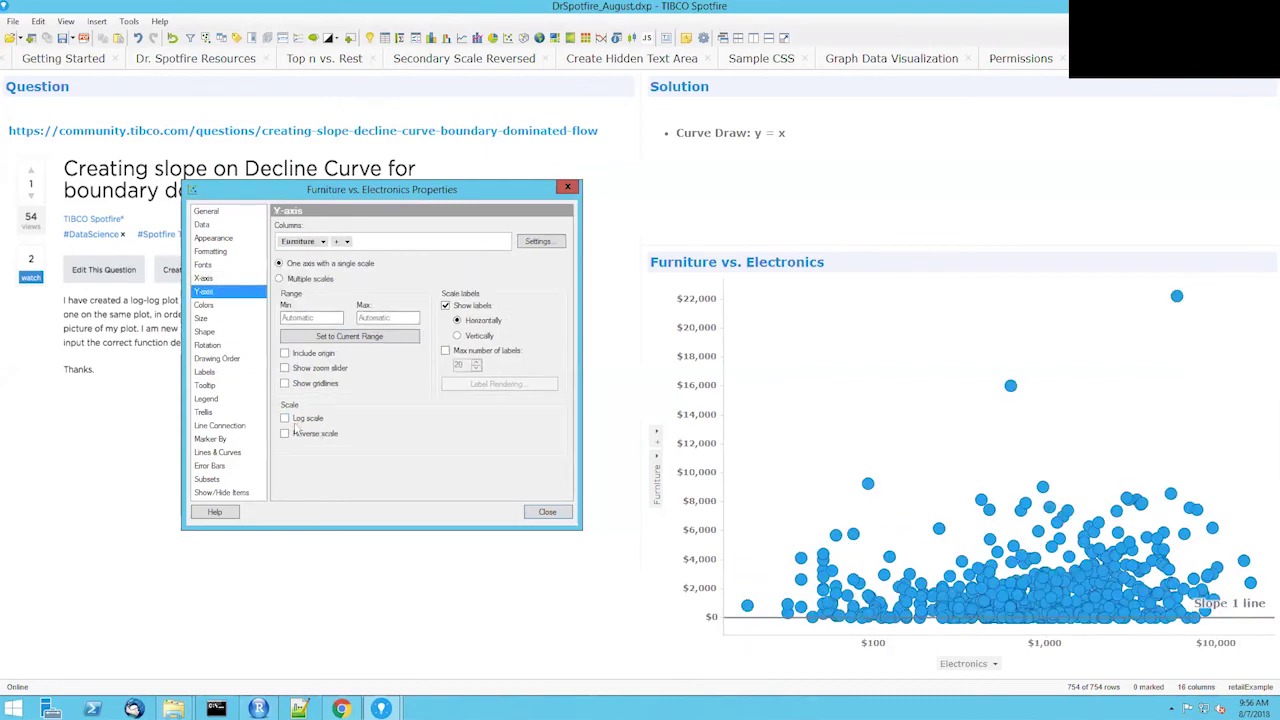
{"action": "left_click", "coordinate": [286, 419]}
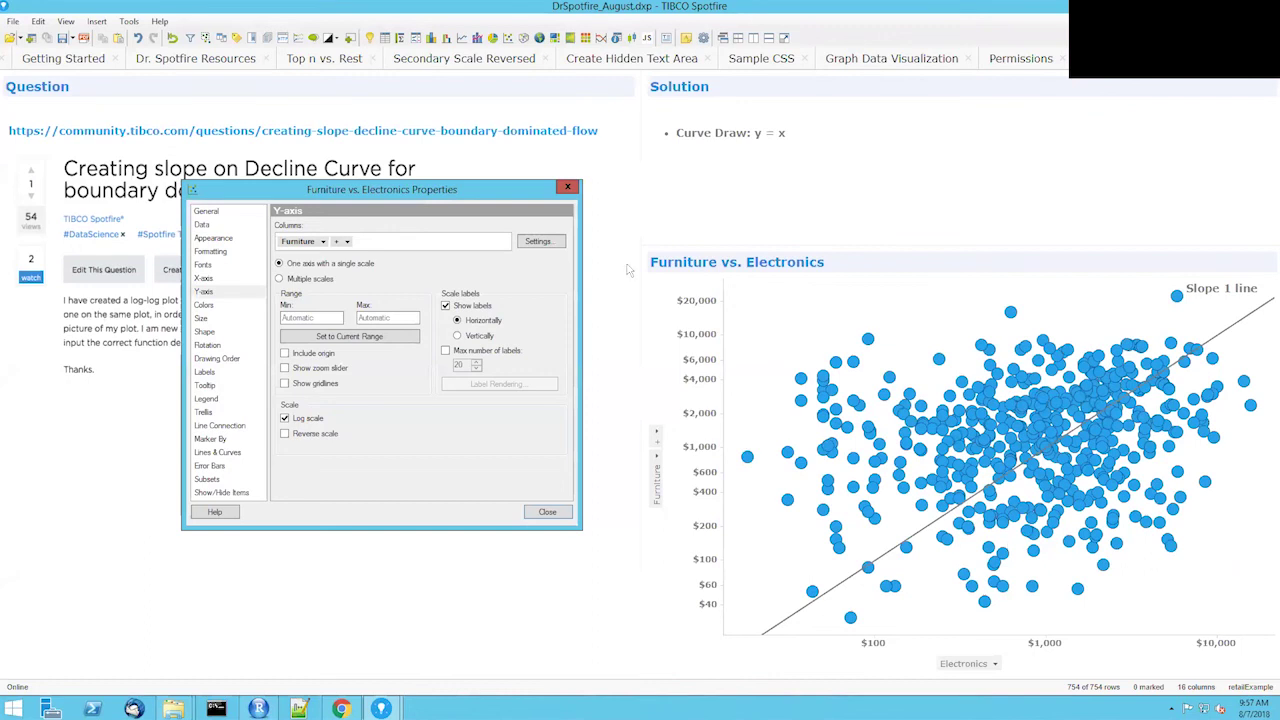
{"action": "left_click", "coordinate": [567, 187]}
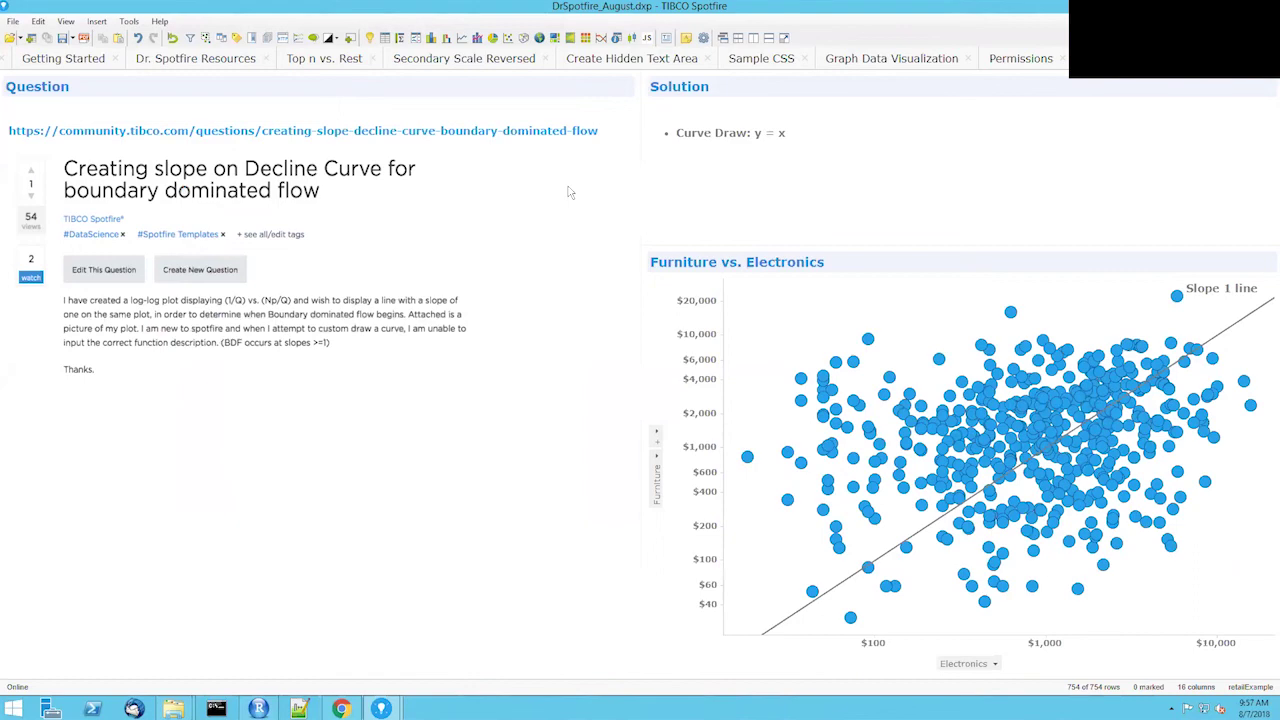
{"action": "key", "text": "ctrl+Left"}
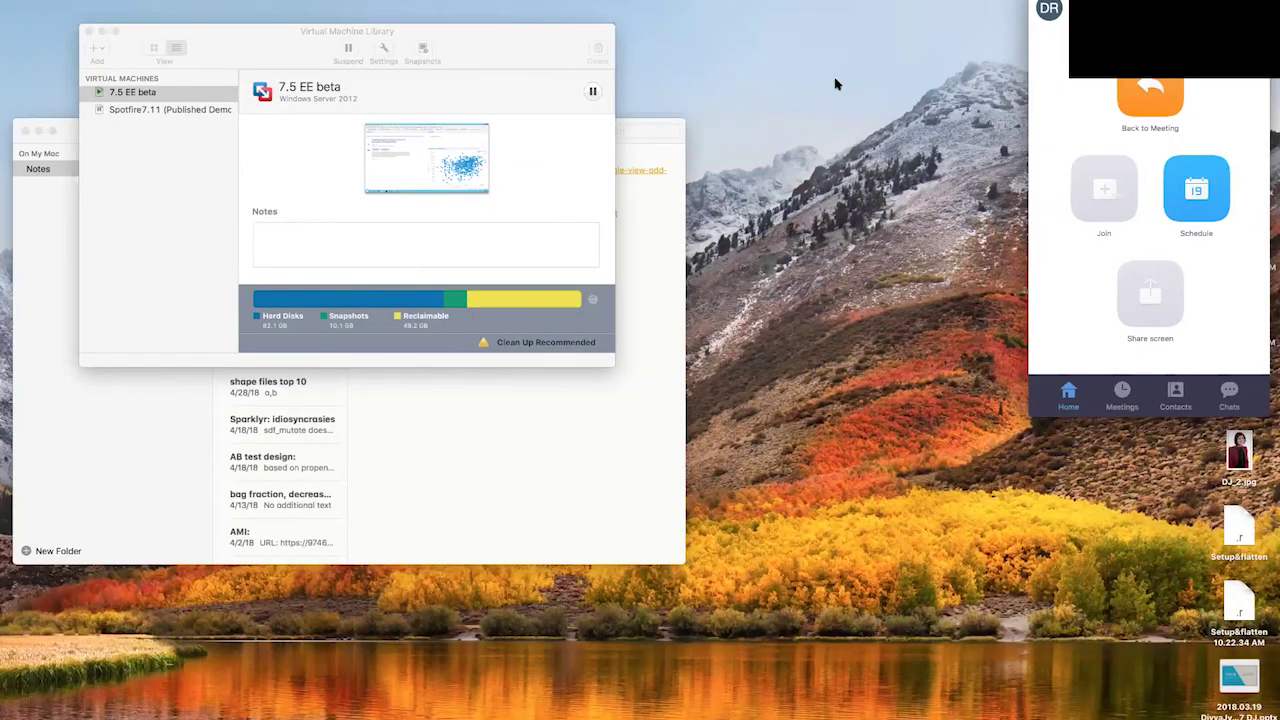